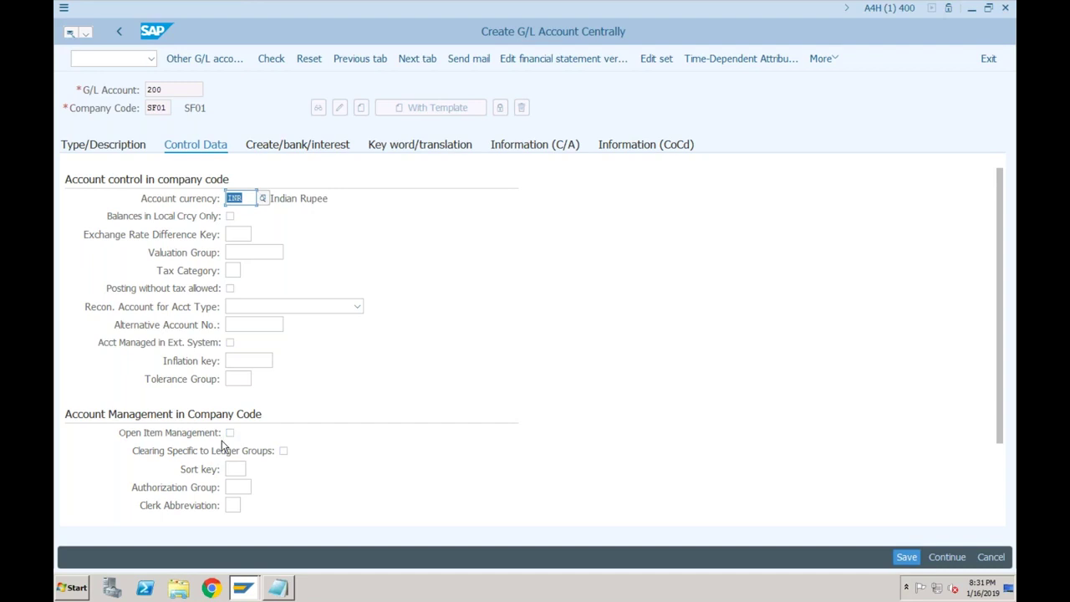
Enable Open Item Management for the account and consult its help on which clearing accounts use it.
left_click(234, 468)
left_click(238, 487)
left_click(232, 504)
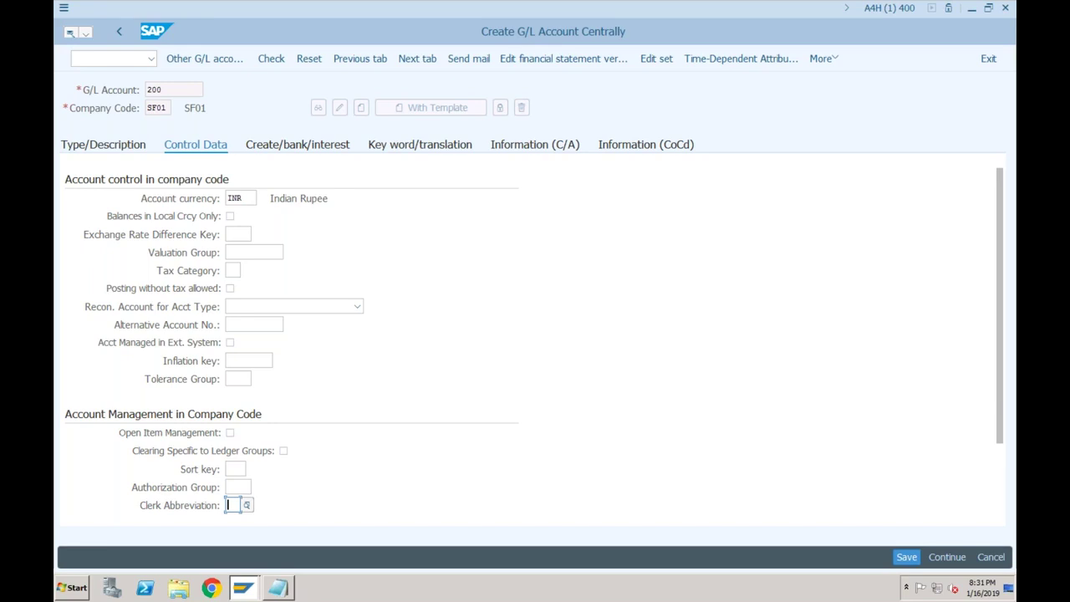
left_click(230, 433)
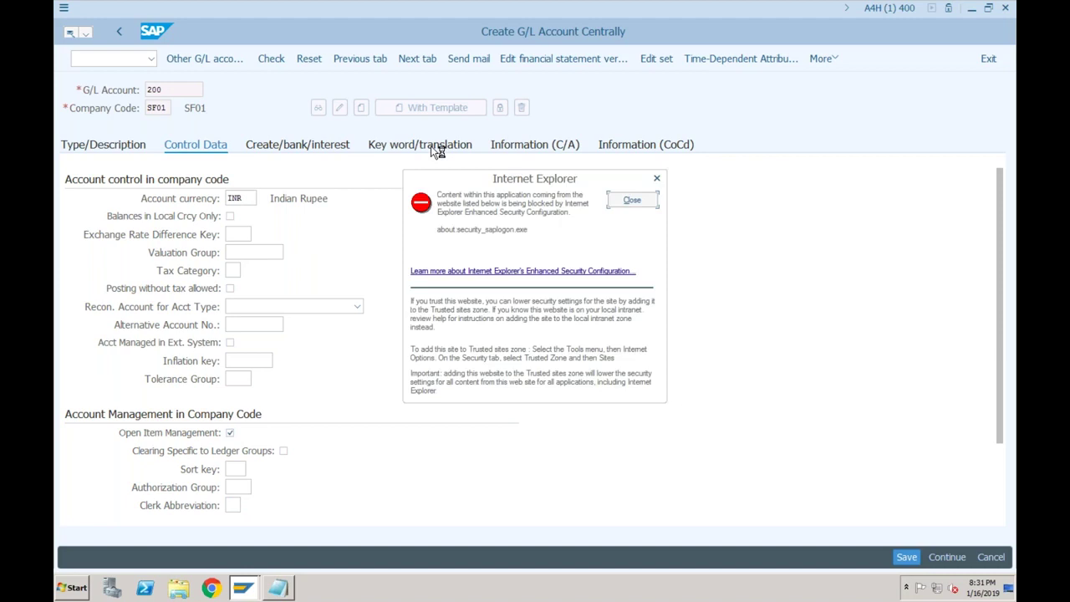
left_click(623, 202)
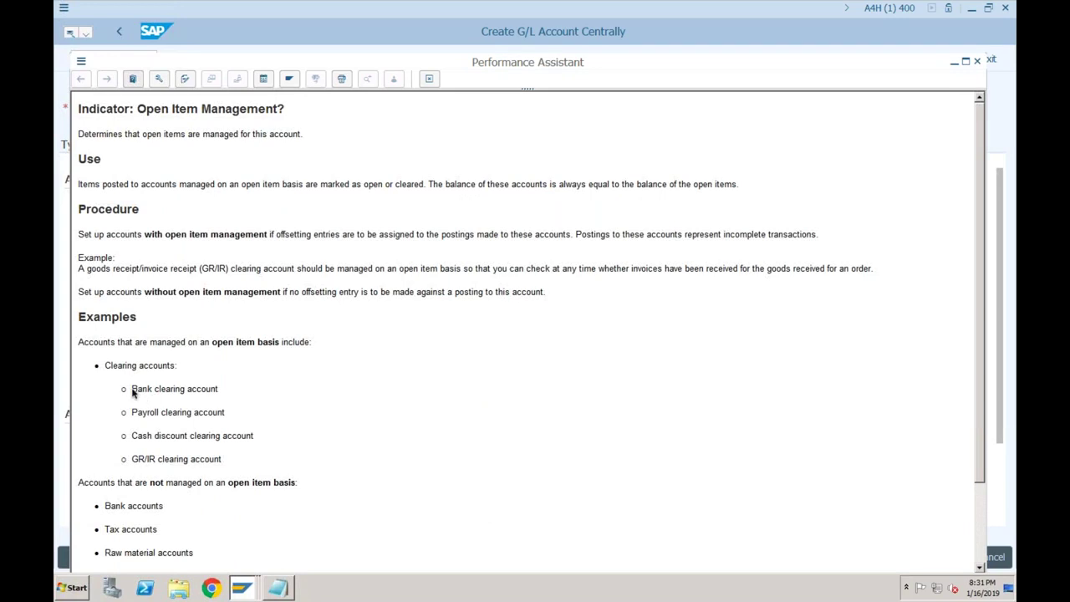
left_click_drag(131, 388, 235, 459)
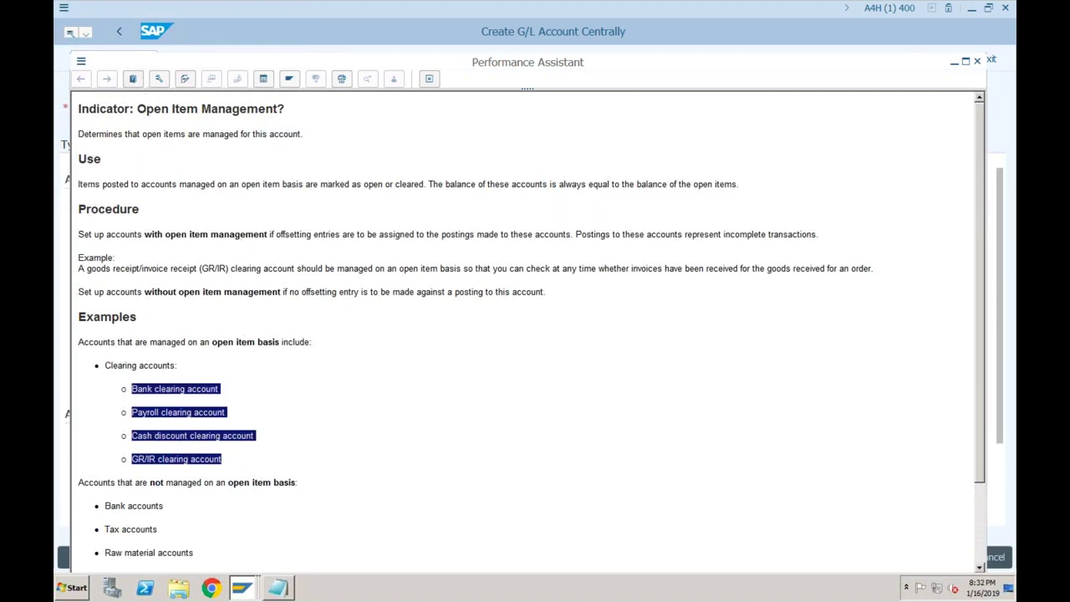
left_click(429, 78)
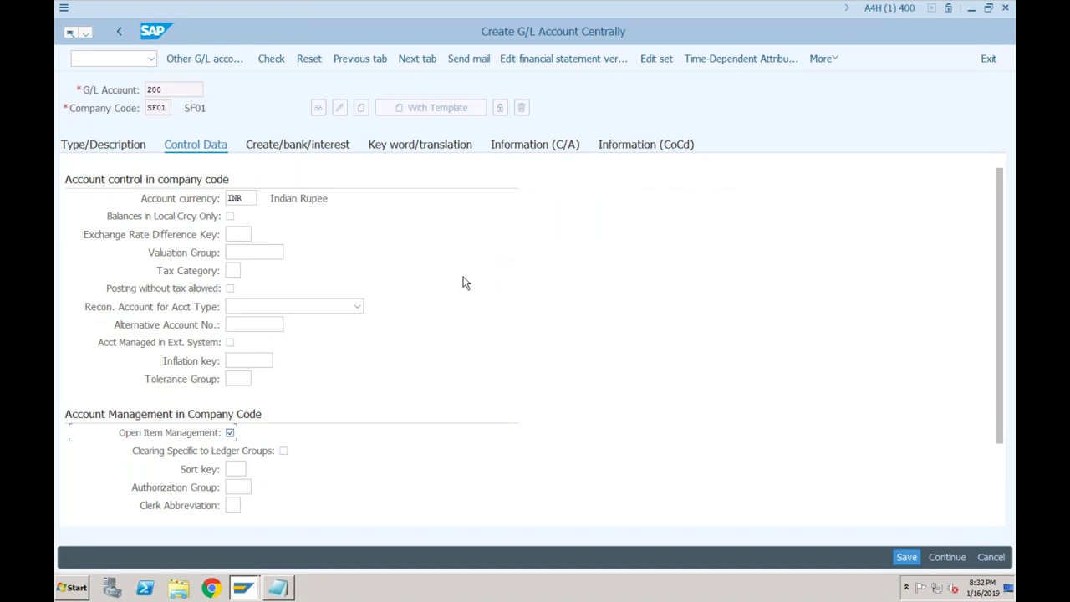
Enable Clearing Specific to Ledger Groups and read its help on purpose, local currency prerequisite, automatic postings and dependencies.
left_click(283, 450)
key("F1")
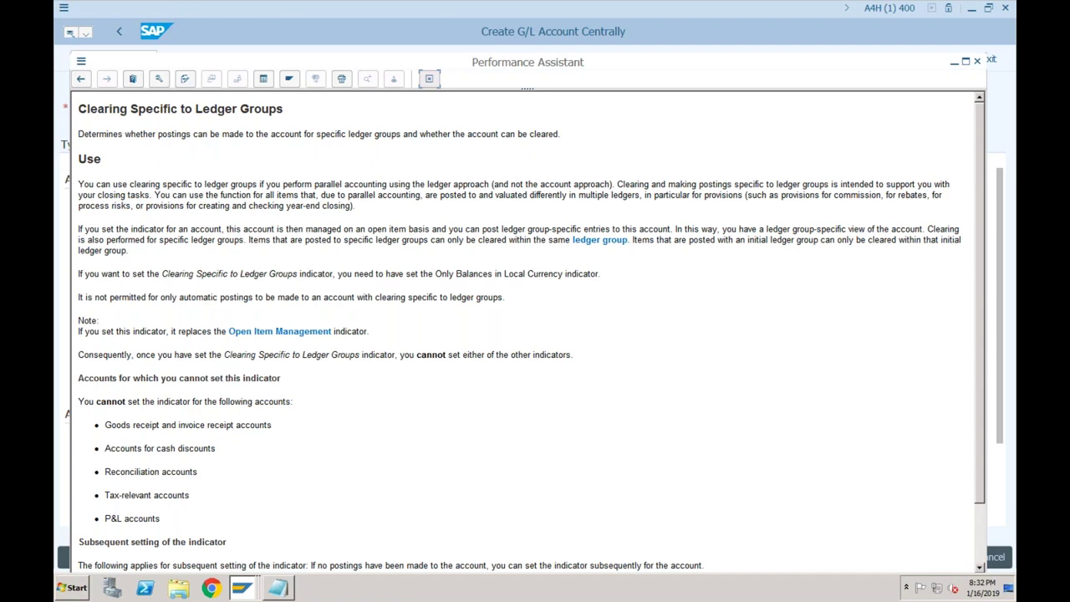
key("super+Up")
left_click_drag(151, 81, 554, 81)
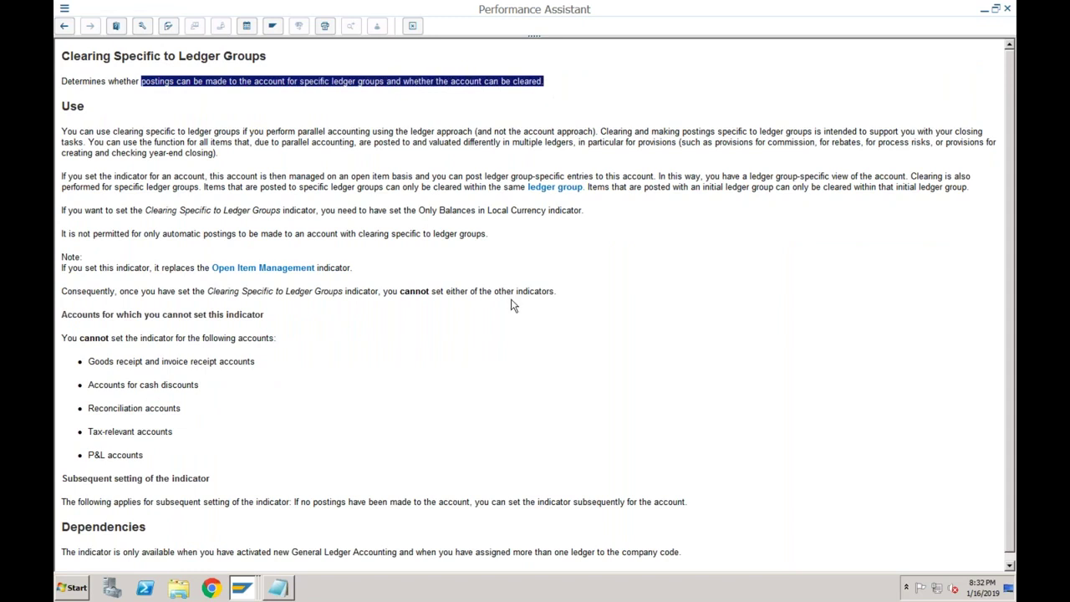
left_click(1009, 564)
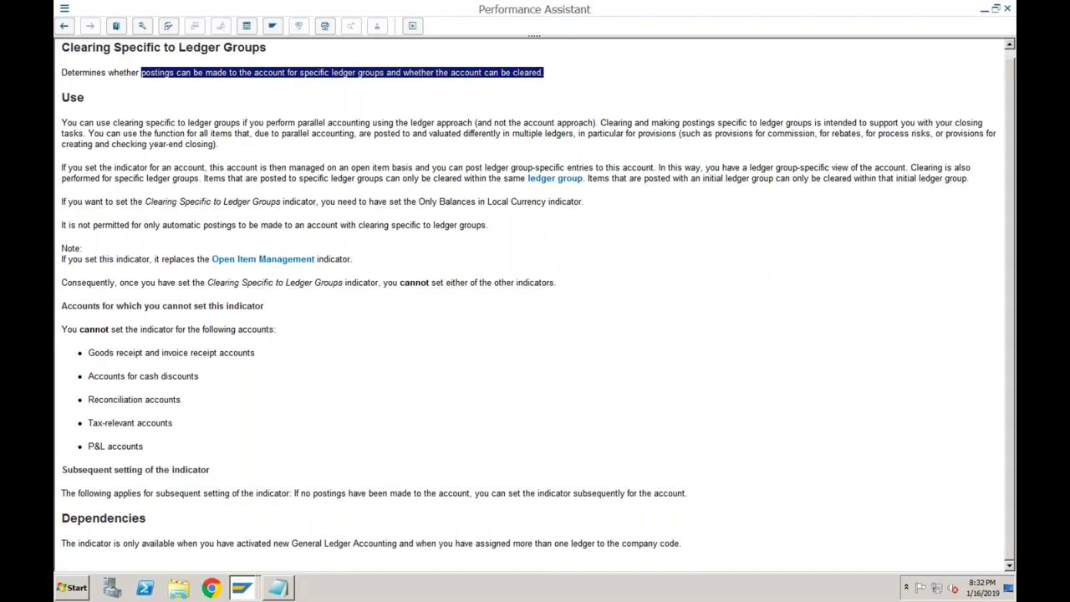
left_click_drag(138, 543, 687, 545)
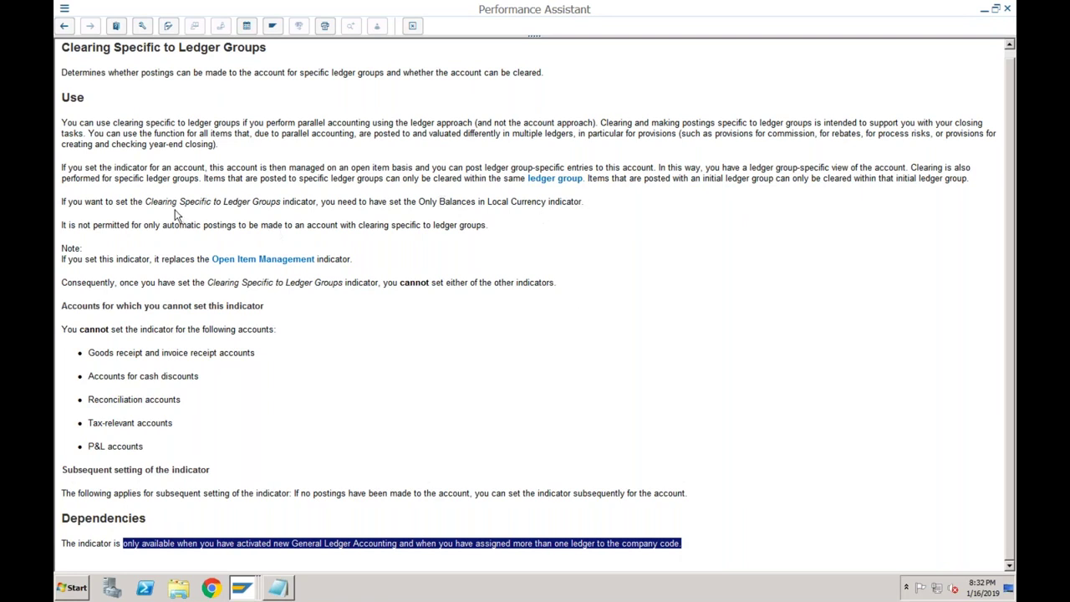
left_click_drag(145, 201, 583, 207)
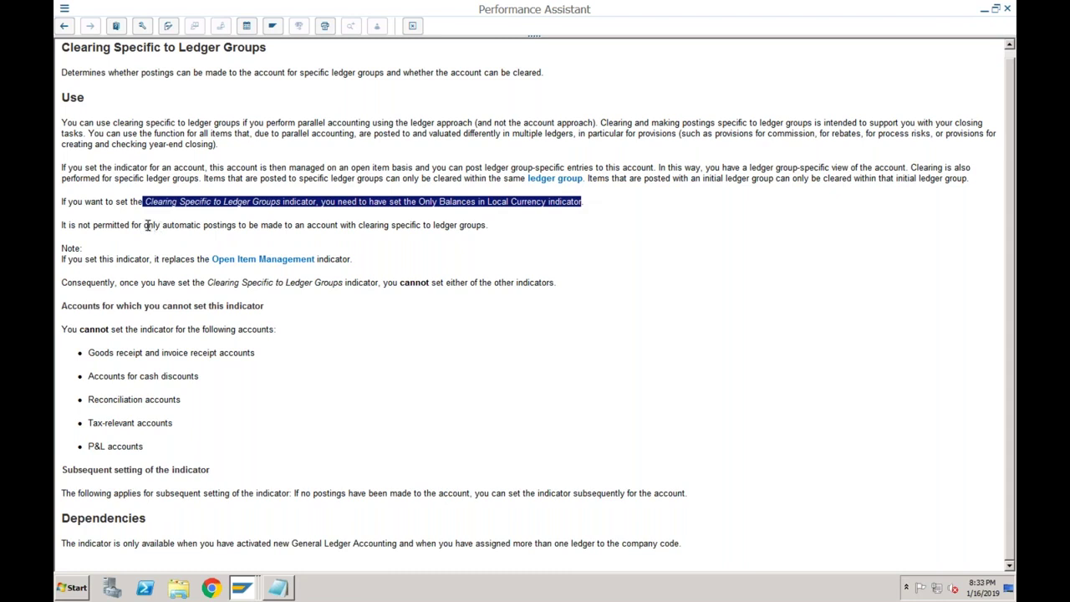
left_click_drag(145, 225, 501, 225)
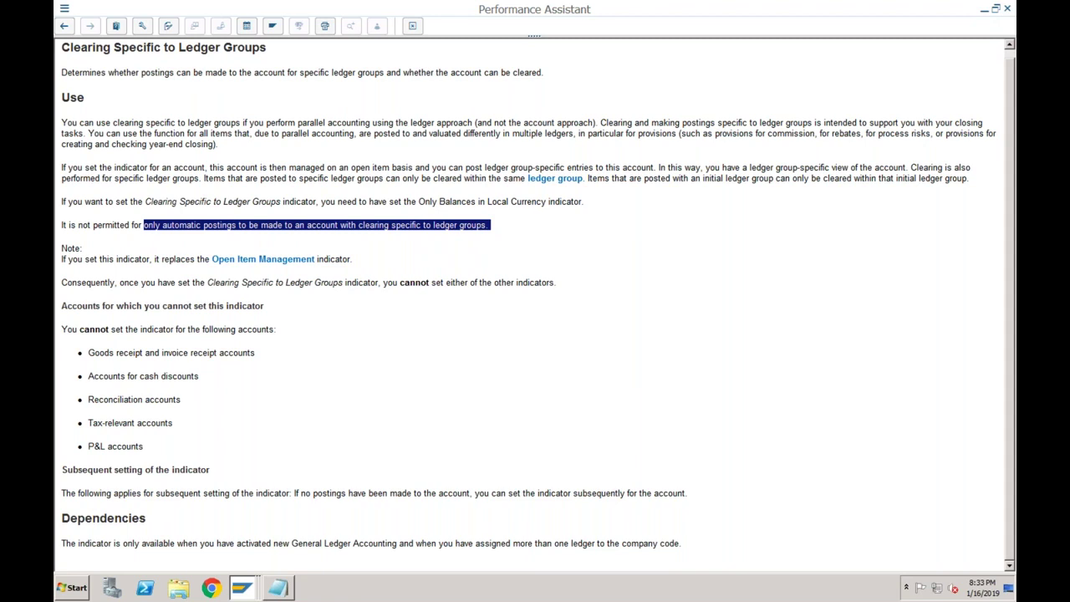
left_click(1007, 8)
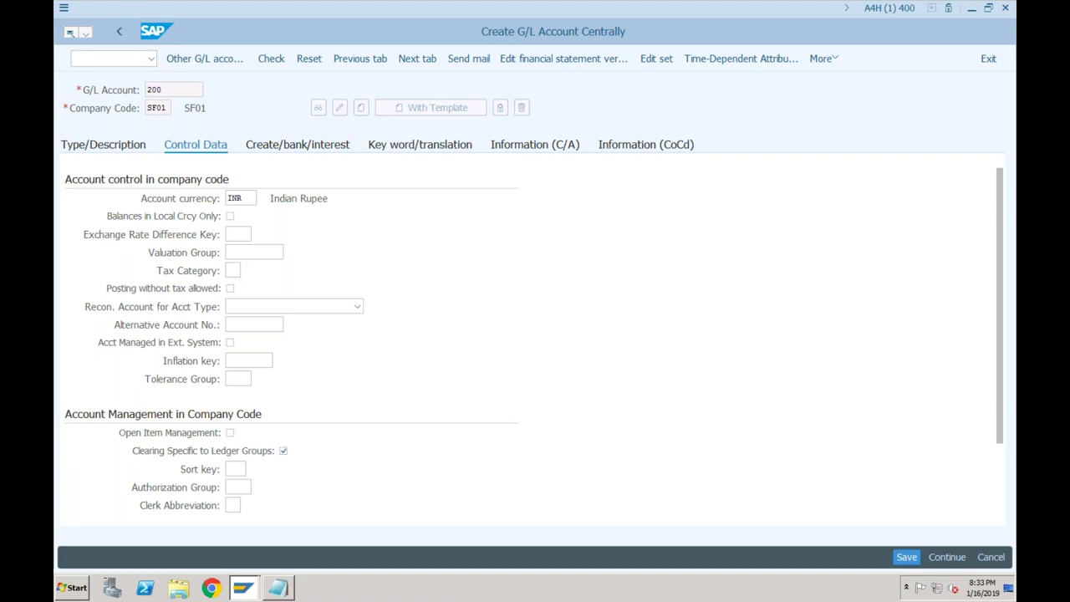
Reread the ledger group clearing help on open item basis and ledger group-specific entries, and disable Clearing Specific to Ledger Groups.
key("F1")
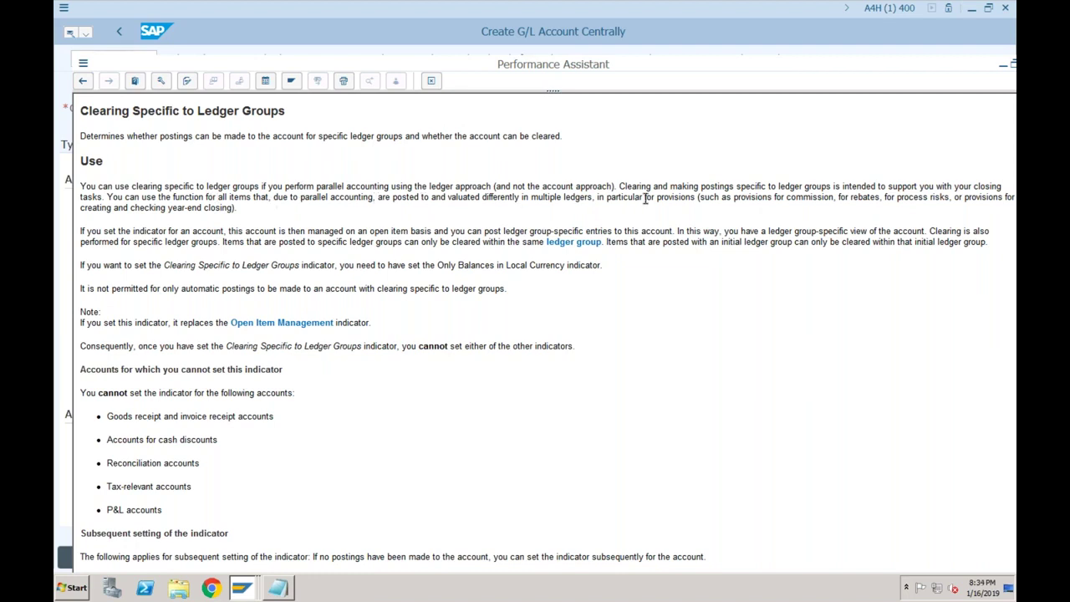
double_click(361, 232)
left_click_drag(409, 231, 674, 231)
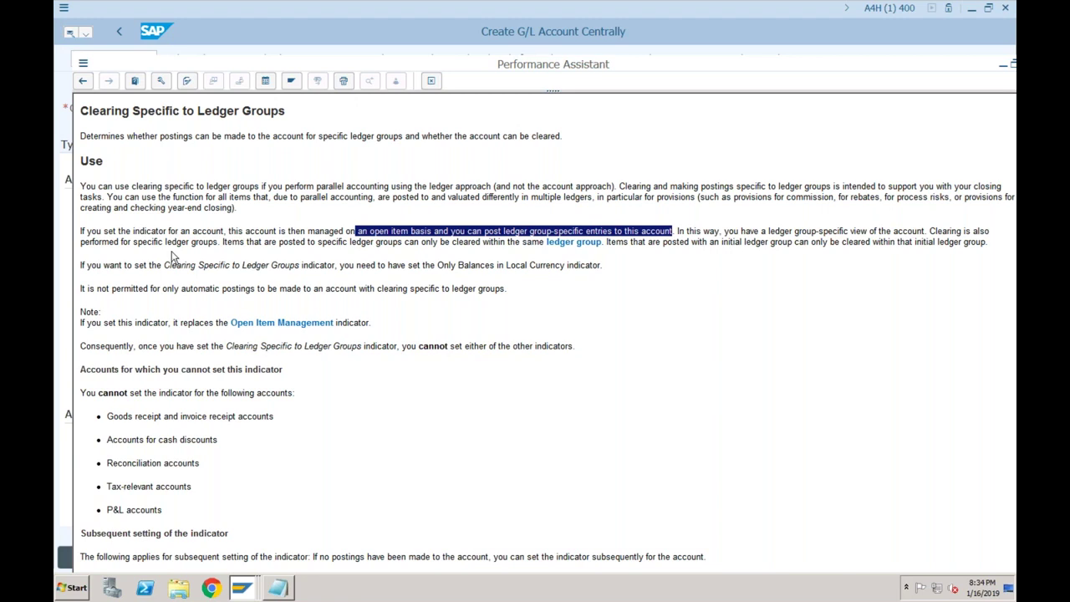
left_click(348, 231)
left_click_drag(373, 231, 673, 232)
left_click(431, 80)
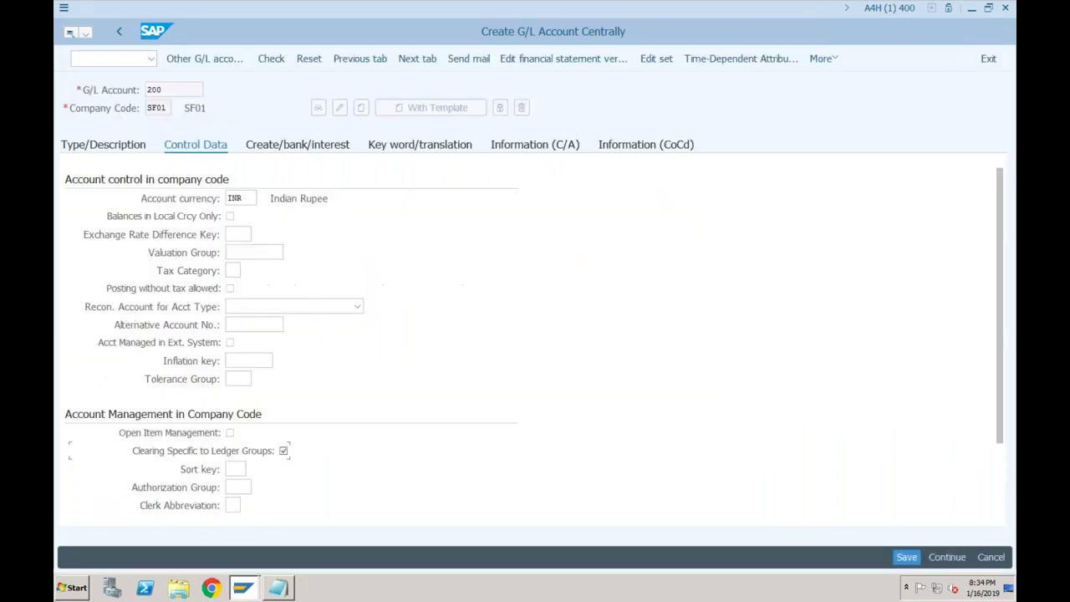
left_click(283, 452)
Assign field status group G005, Bank accounts (obligatory value date), to the account's document creation control.
left_click(301, 148)
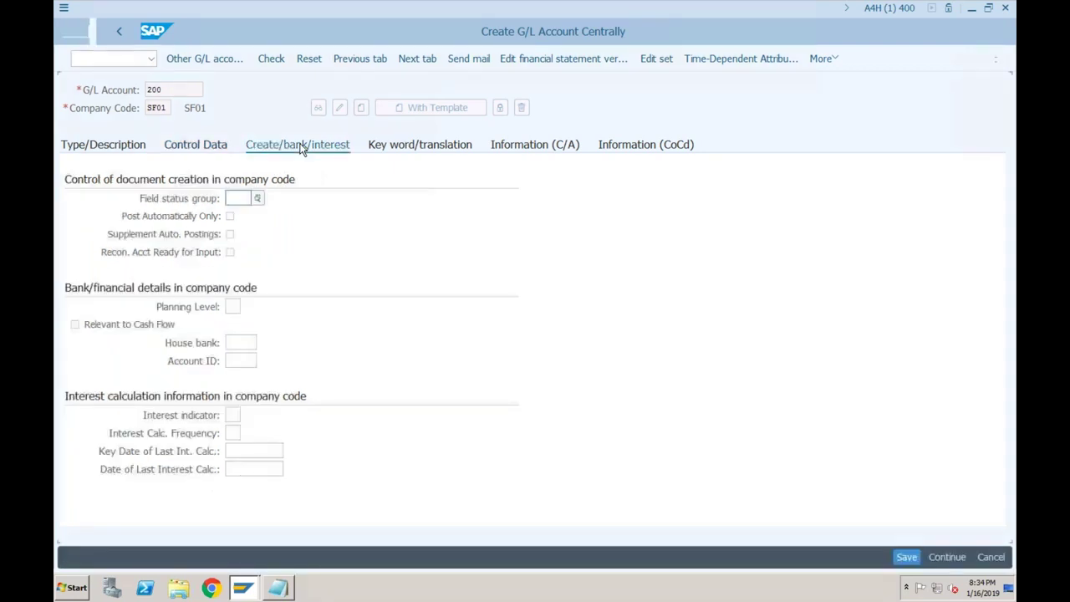
left_click(259, 201)
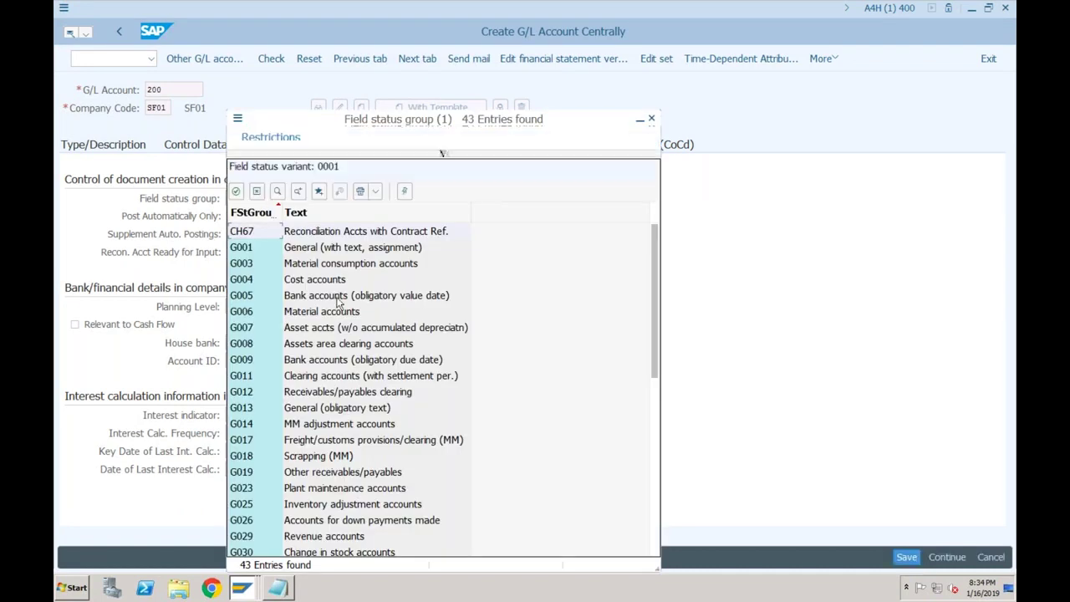
double_click(333, 299)
Check the keyword, translation and information data of G/L account 200, and save the account in company code SF01.
left_click(408, 146)
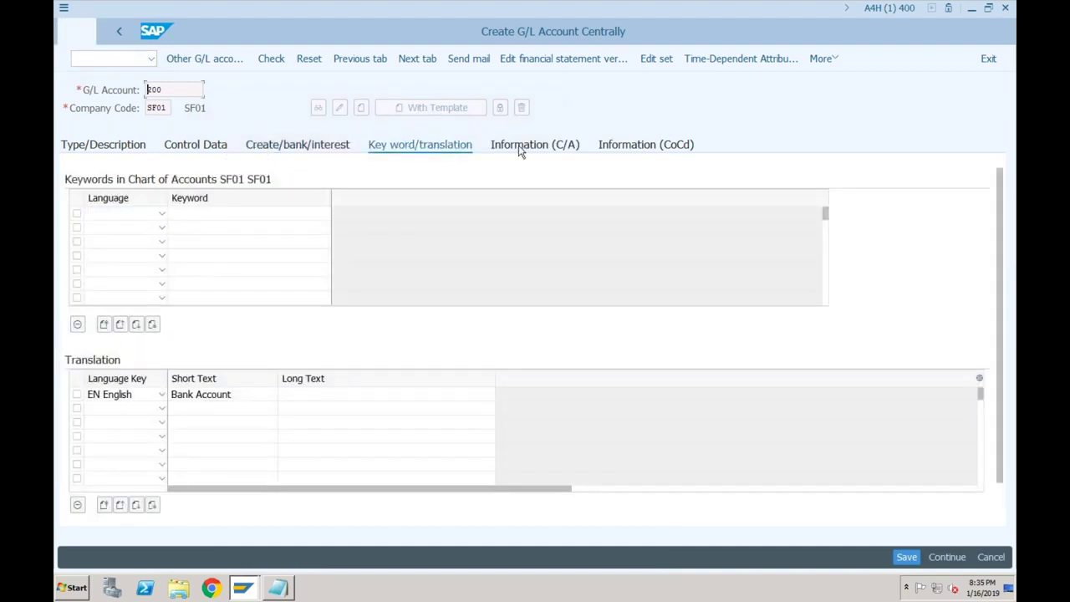
left_click(520, 148)
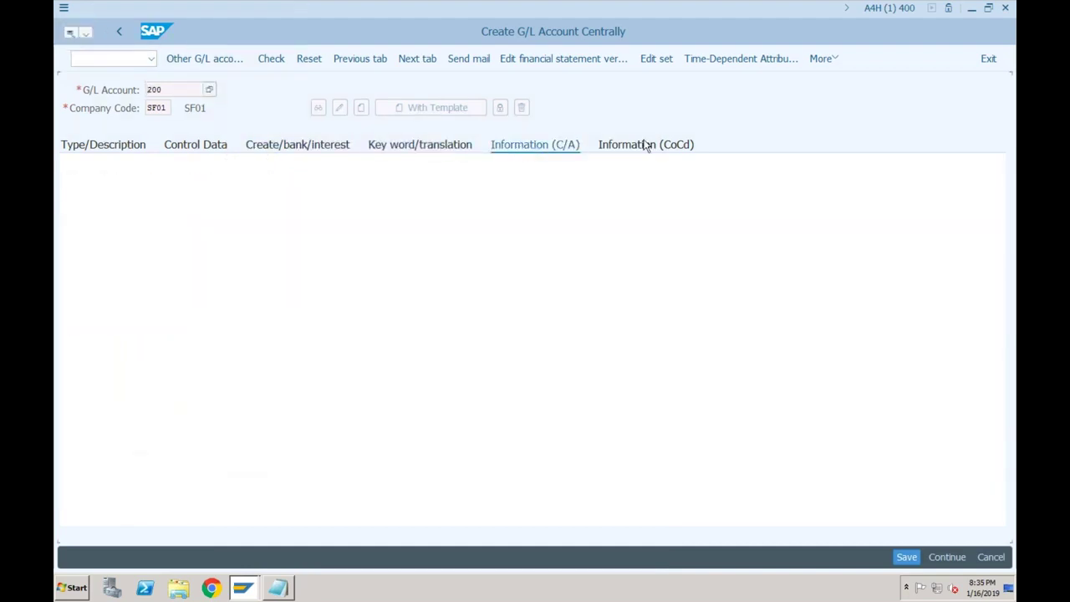
left_click(646, 146)
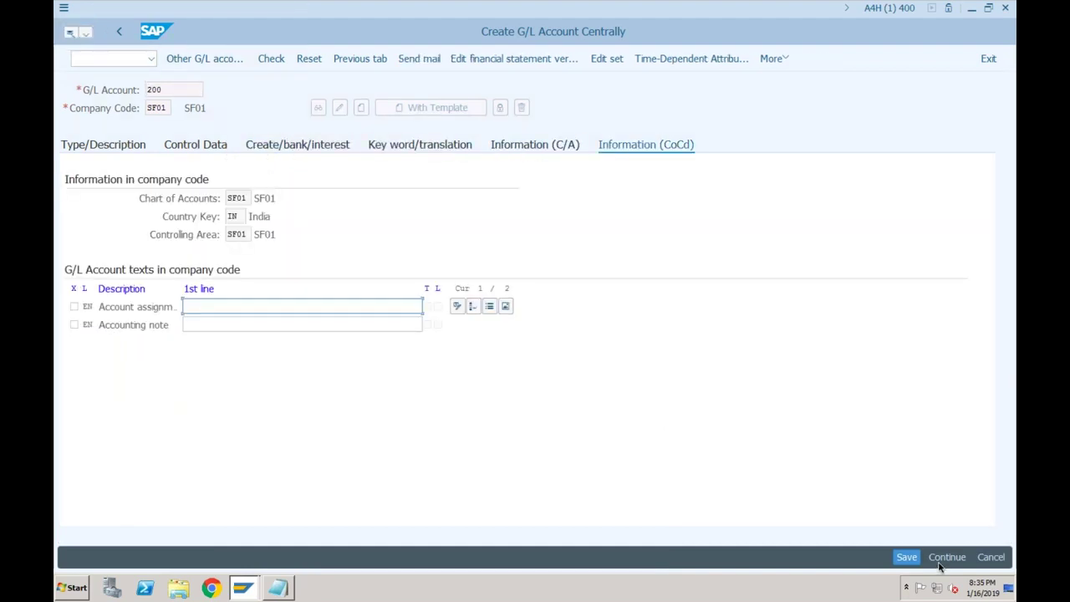
left_click(906, 556)
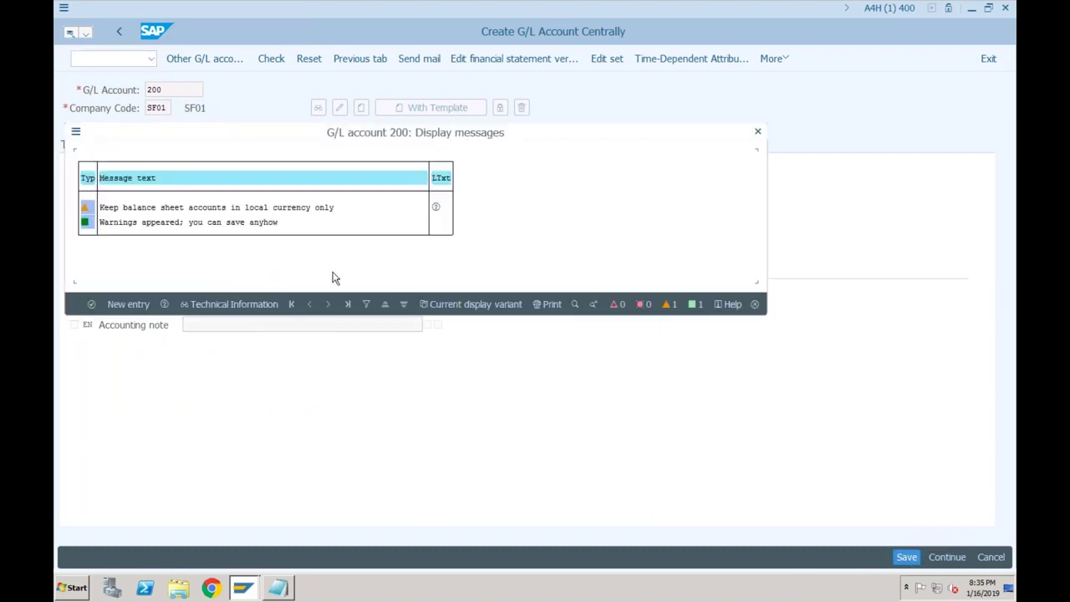
left_click(91, 305)
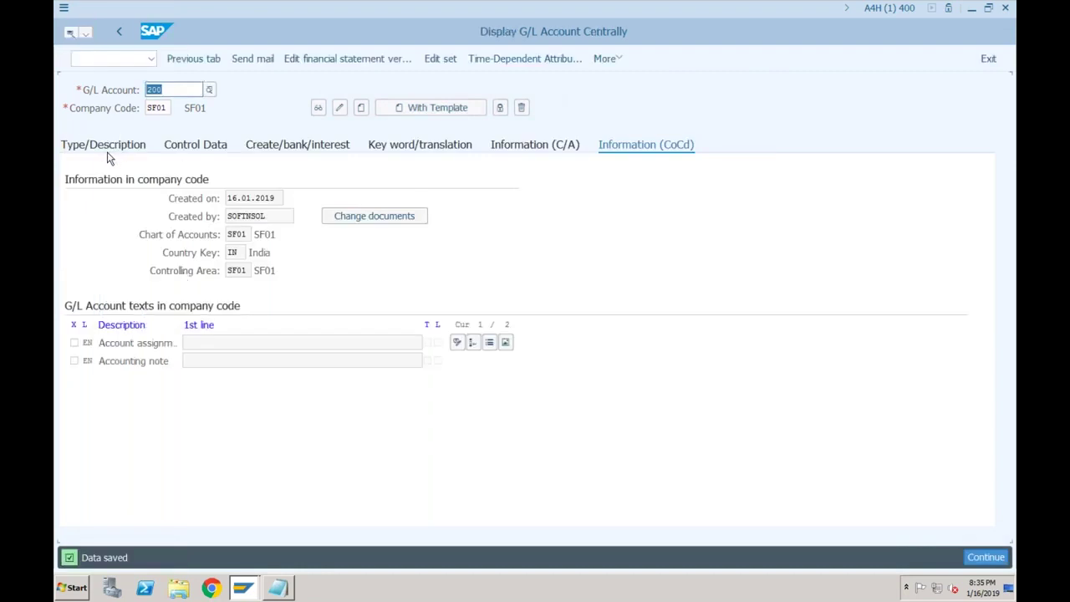
Start creating G/L account 400 in company code SF01.
left_click(104, 149)
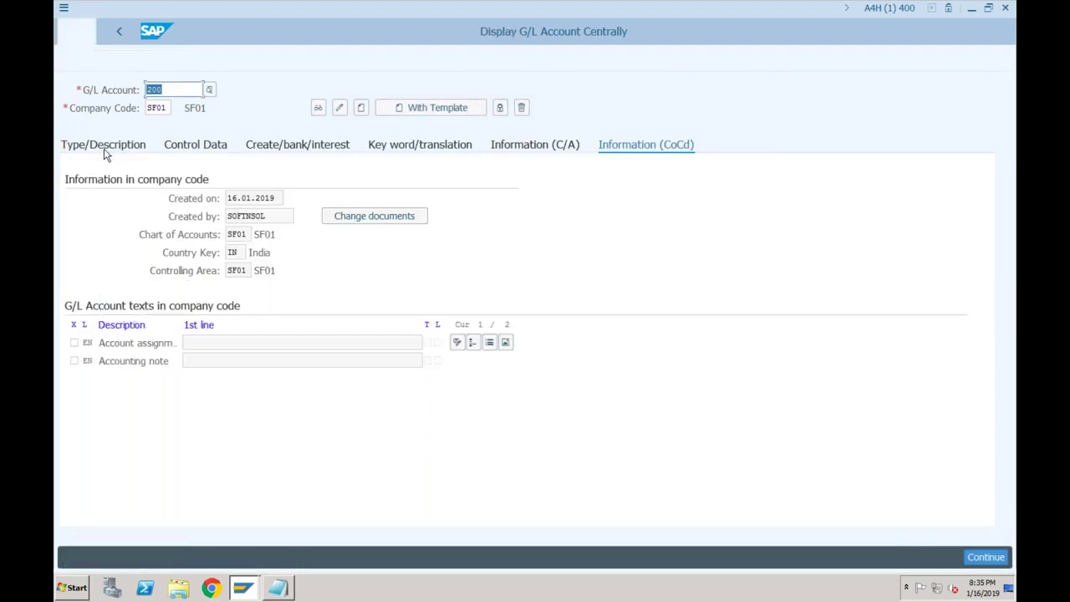
left_click(162, 90)
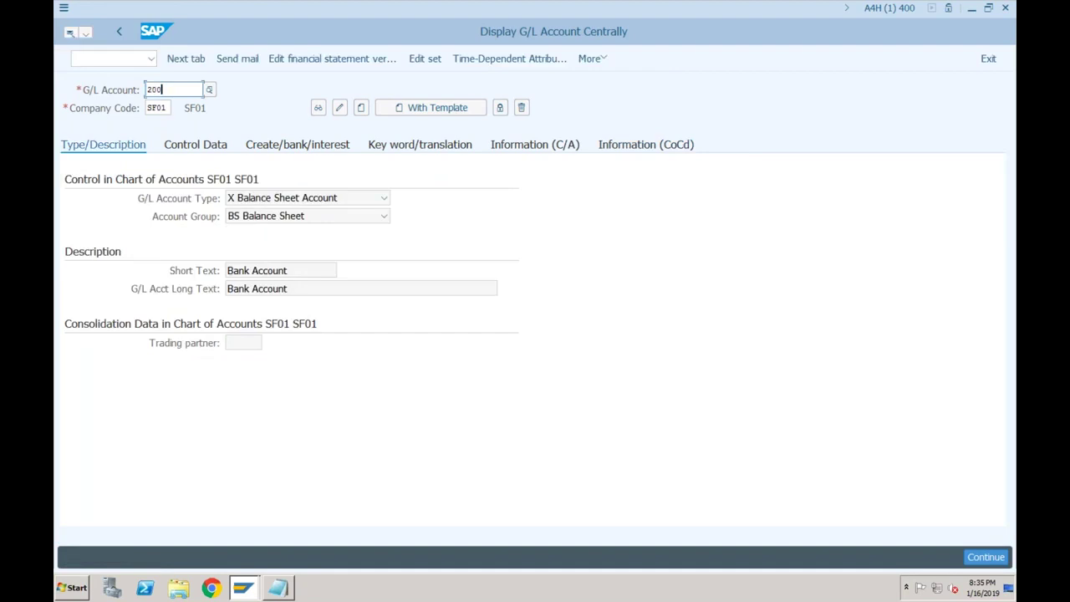
key("BackSpace")
key("BackSpace")
key("BackSpace")
type("400")
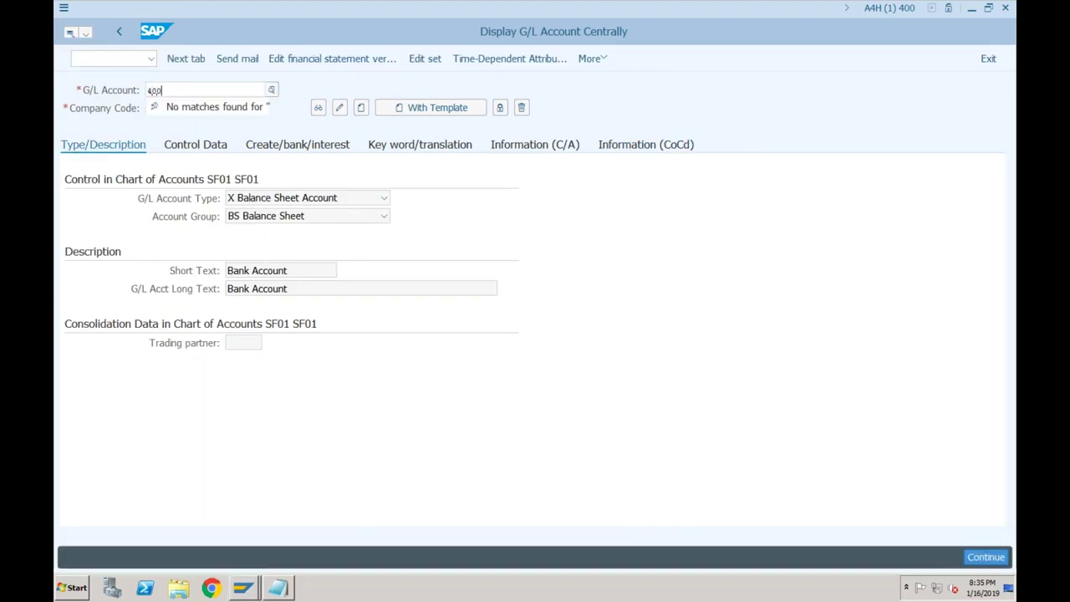
key("Return")
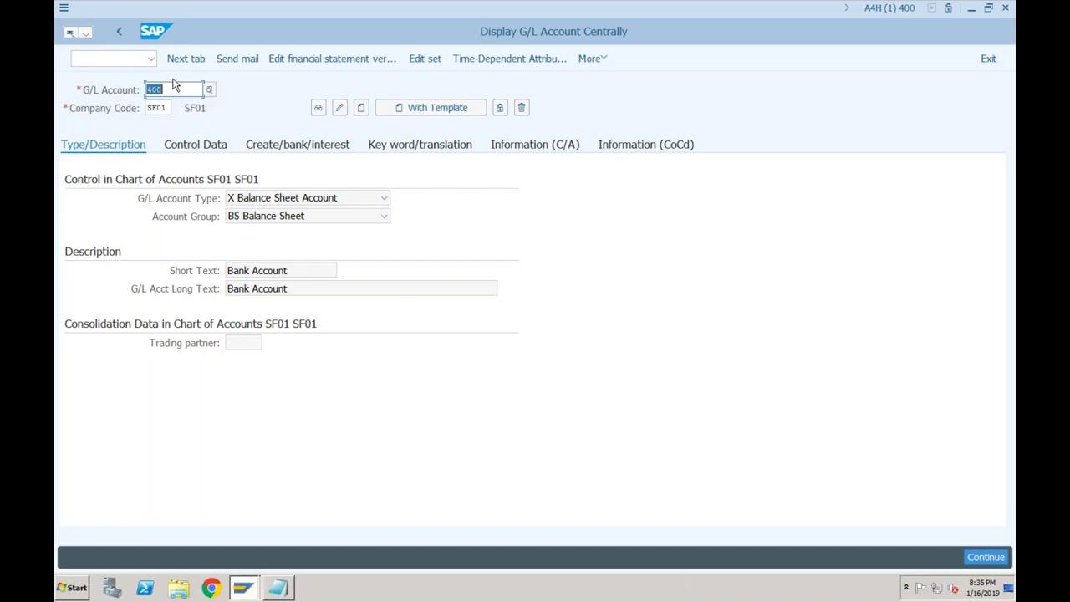
left_click(361, 107)
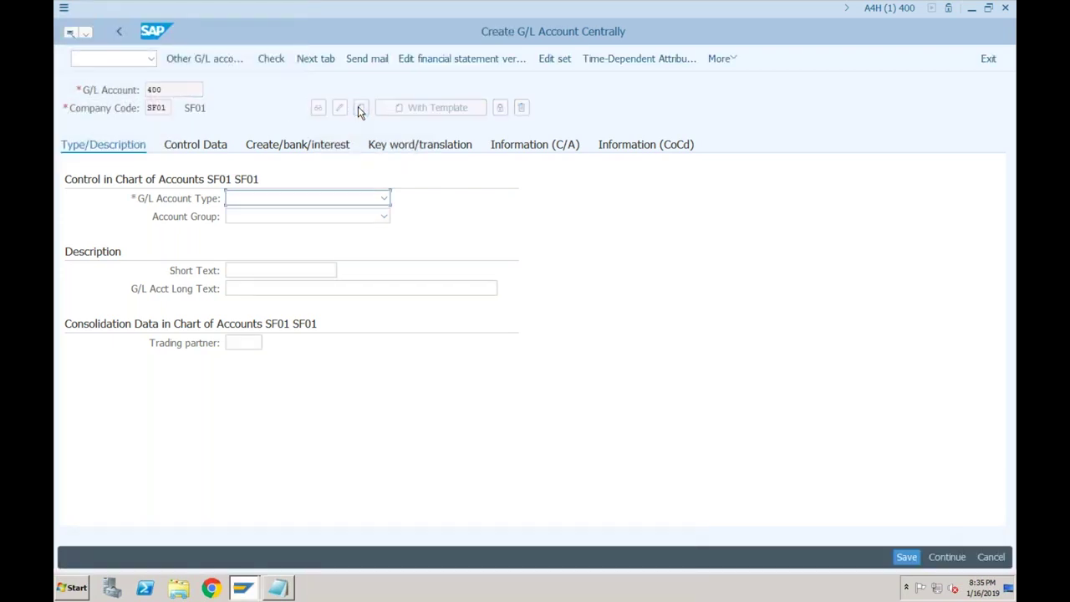
Set the new account's type to P Primary Costs or Revenue and its account group to PL Profit & Loss.
left_click(384, 198)
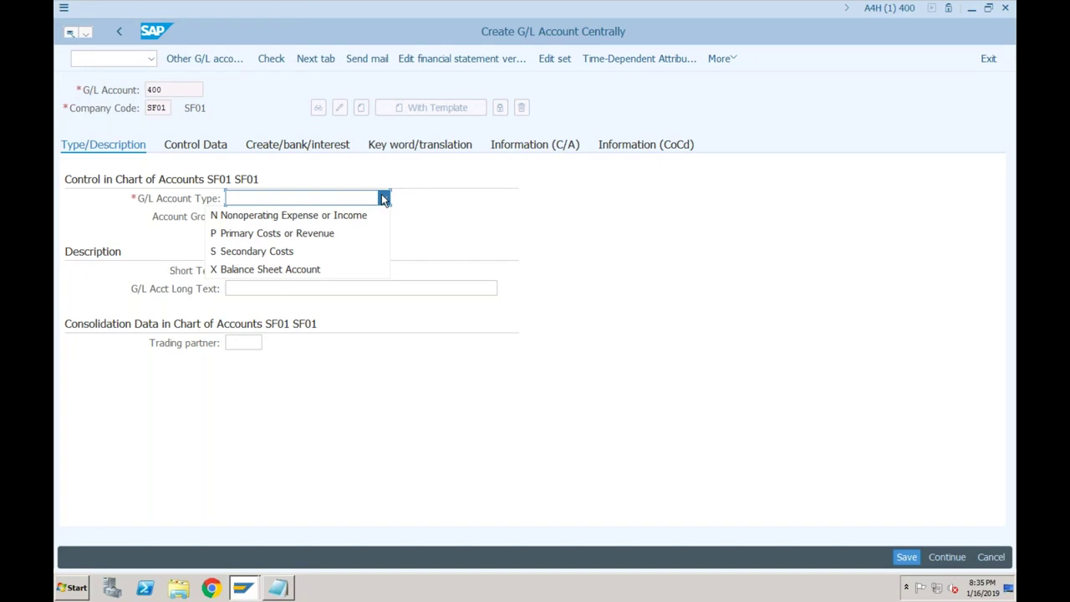
left_click(345, 242)
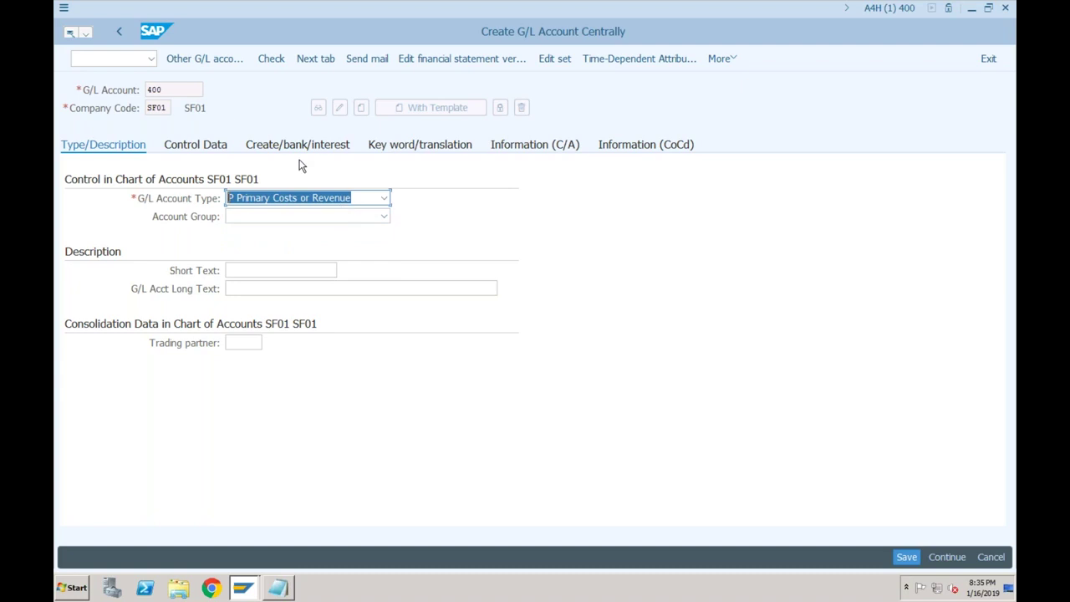
left_click(164, 90)
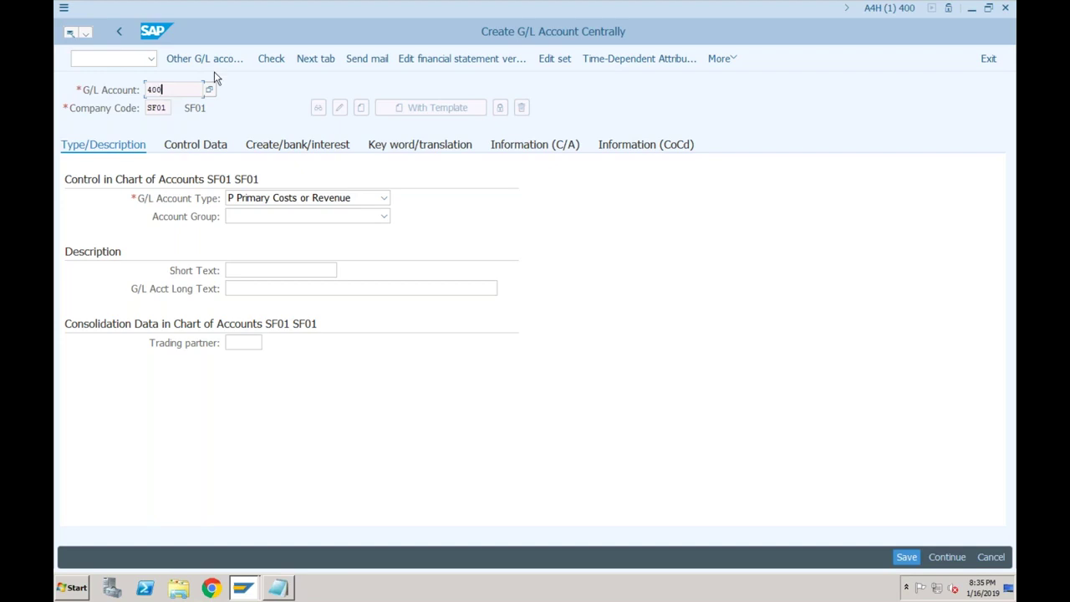
left_click(256, 201)
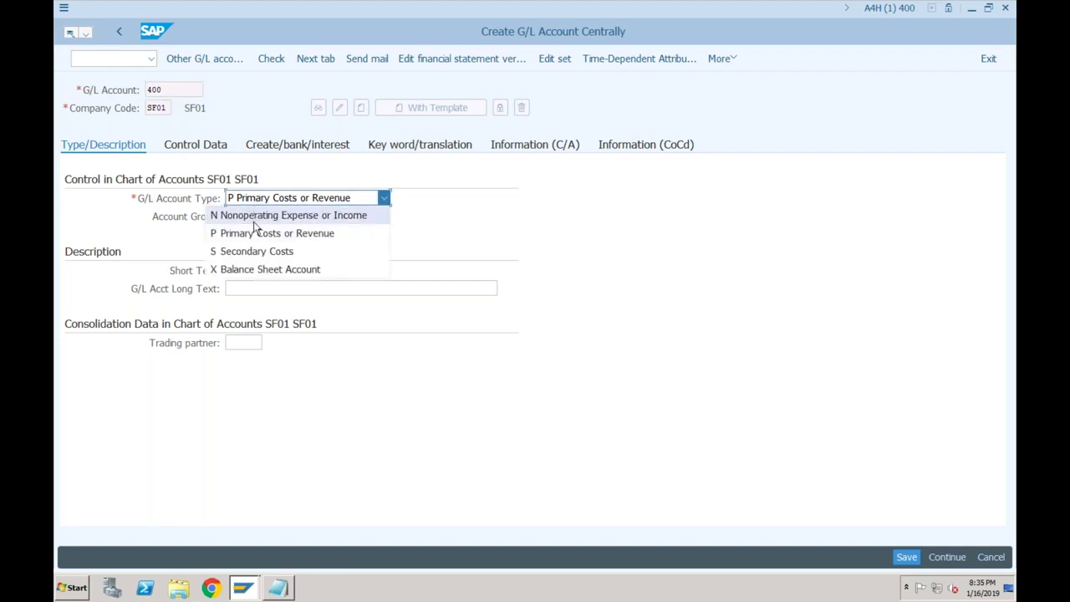
left_click(253, 234)
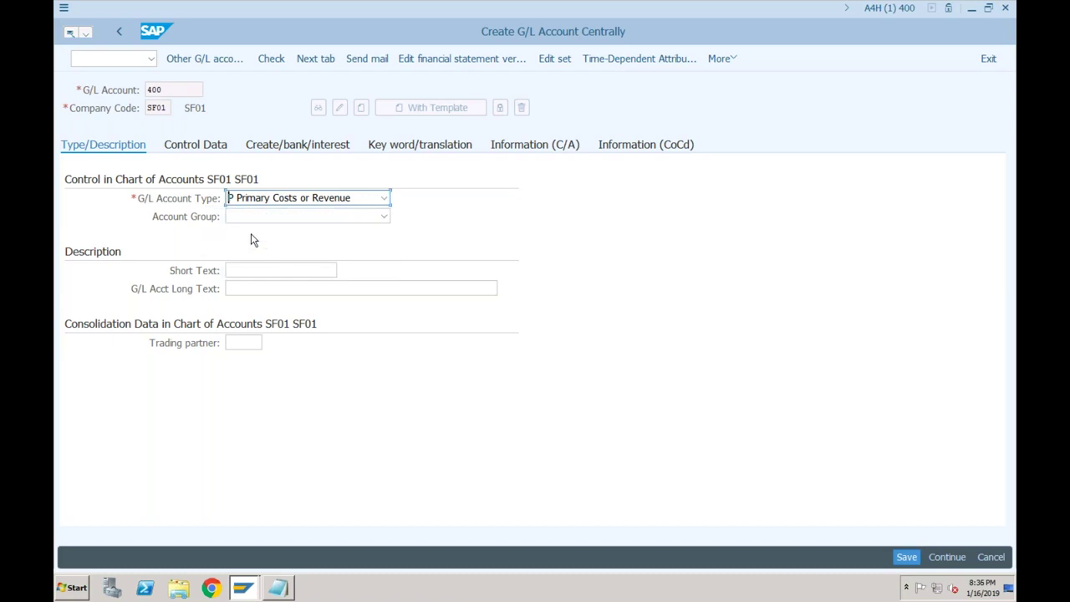
left_click(276, 219)
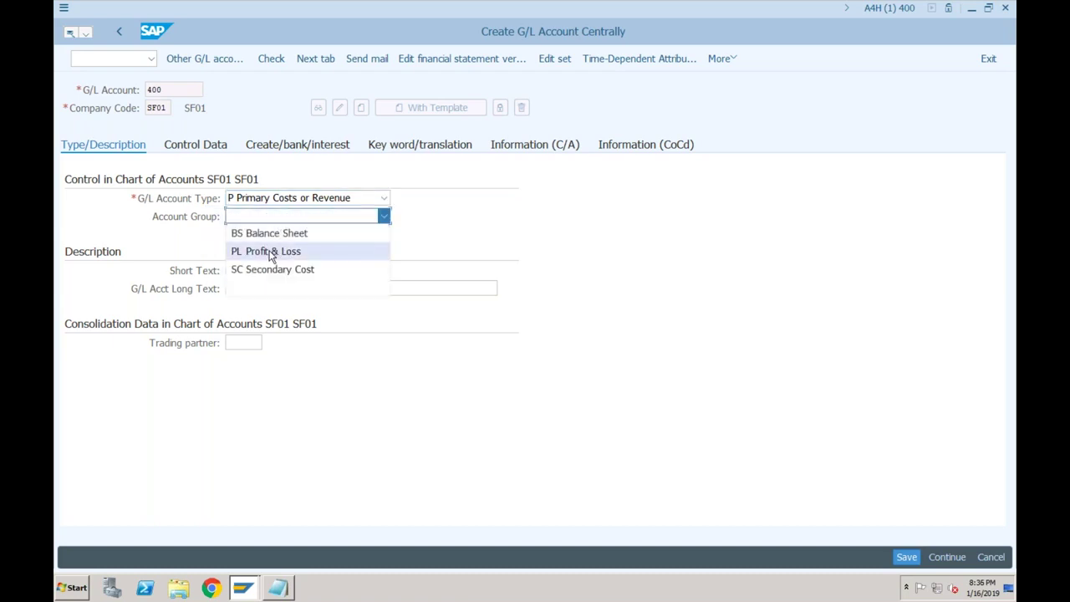
left_click(270, 252)
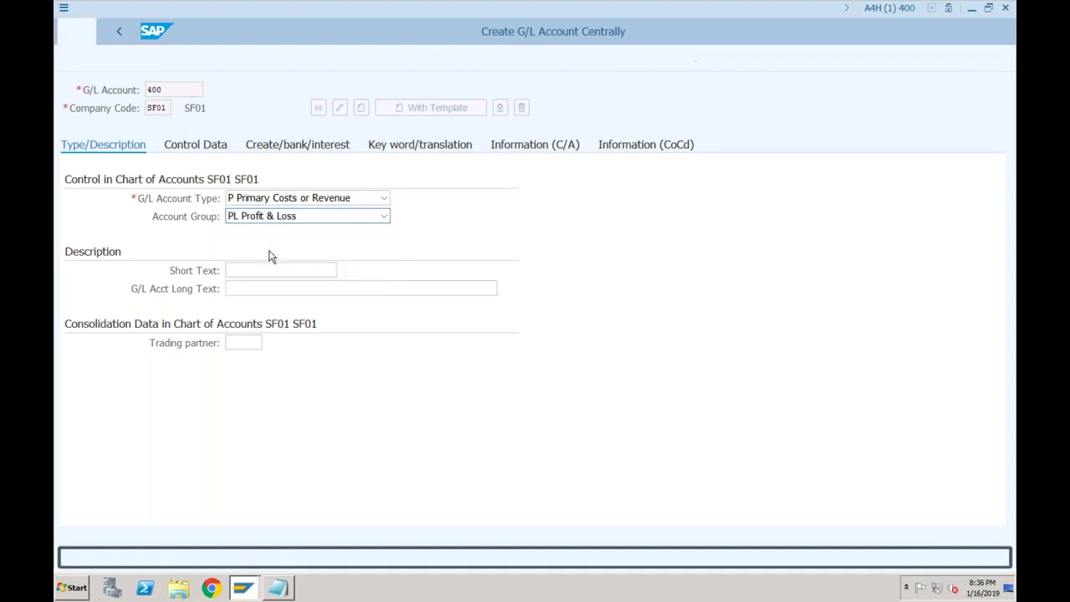
Give G/L account 400 the short text Rent Expenses.
left_click(281, 270)
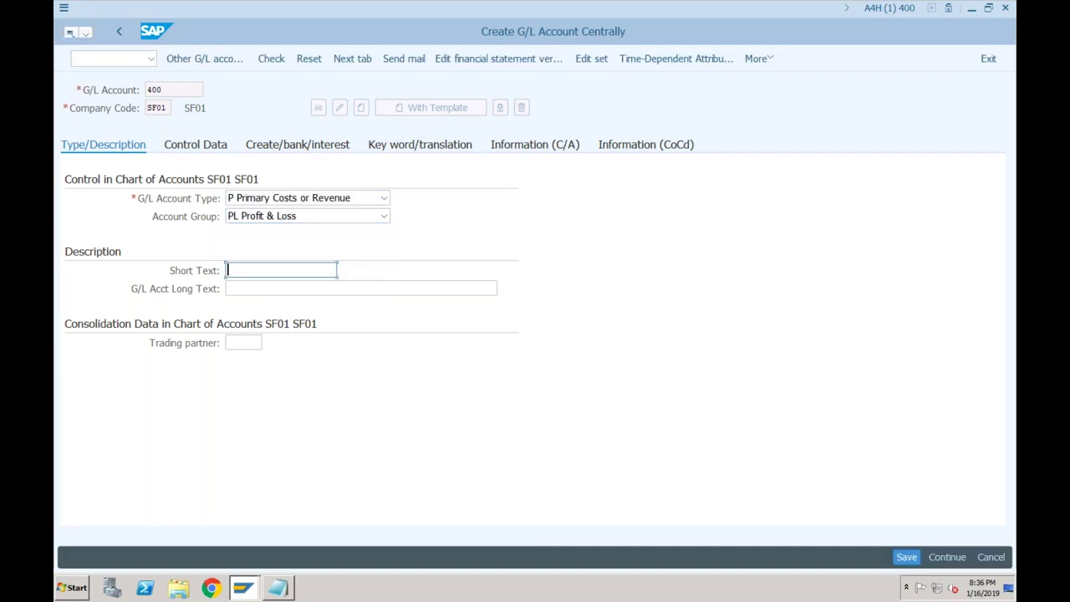
type("Real")
key("BackSpace")
key("BackSpace")
key("BackSpace")
key("BackSpace")
type("I")
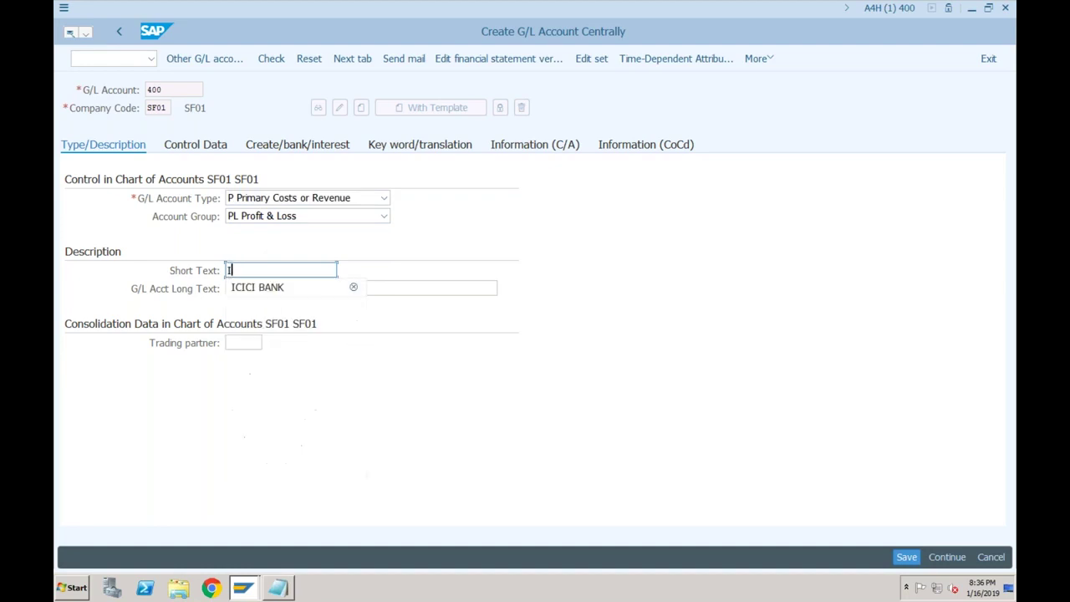
type("nc")
key("BackSpace")
key("BackSpace")
key("BackSpace")
type("R")
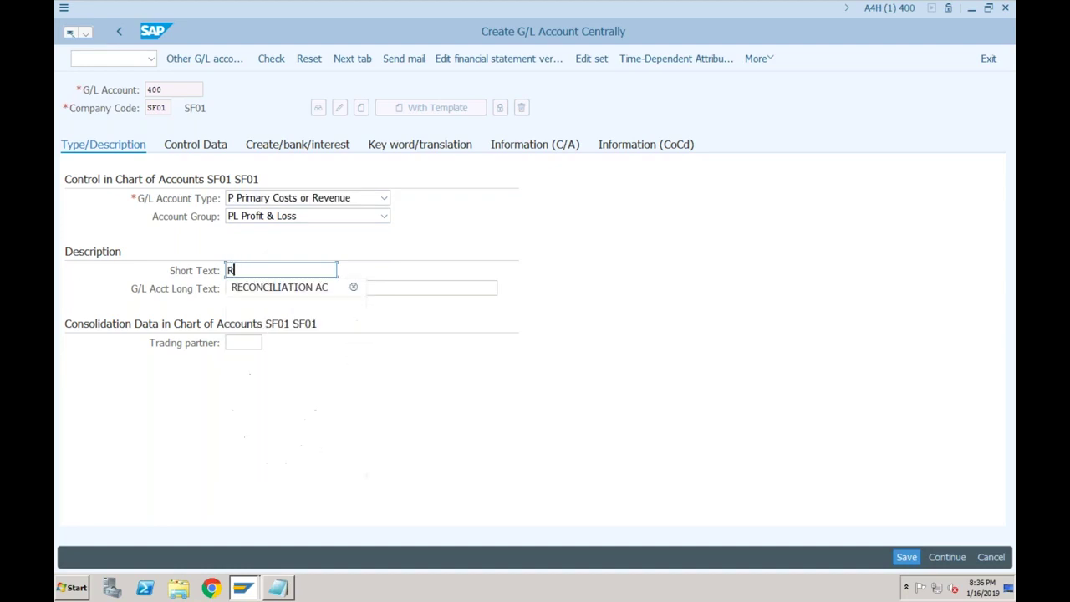
type("ent Expe")
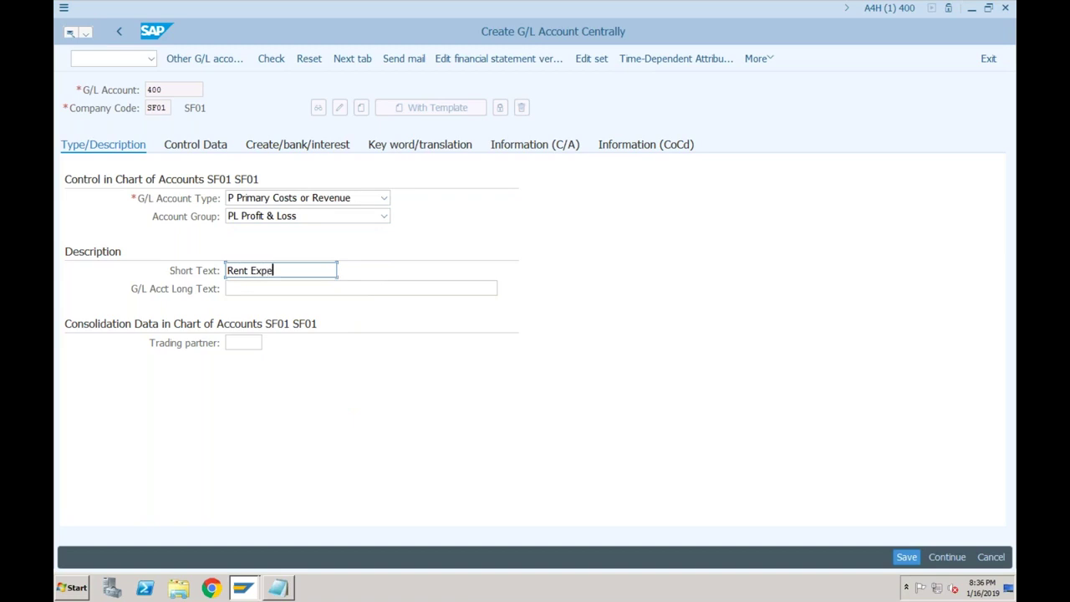
type("nses")
left_click(311, 295)
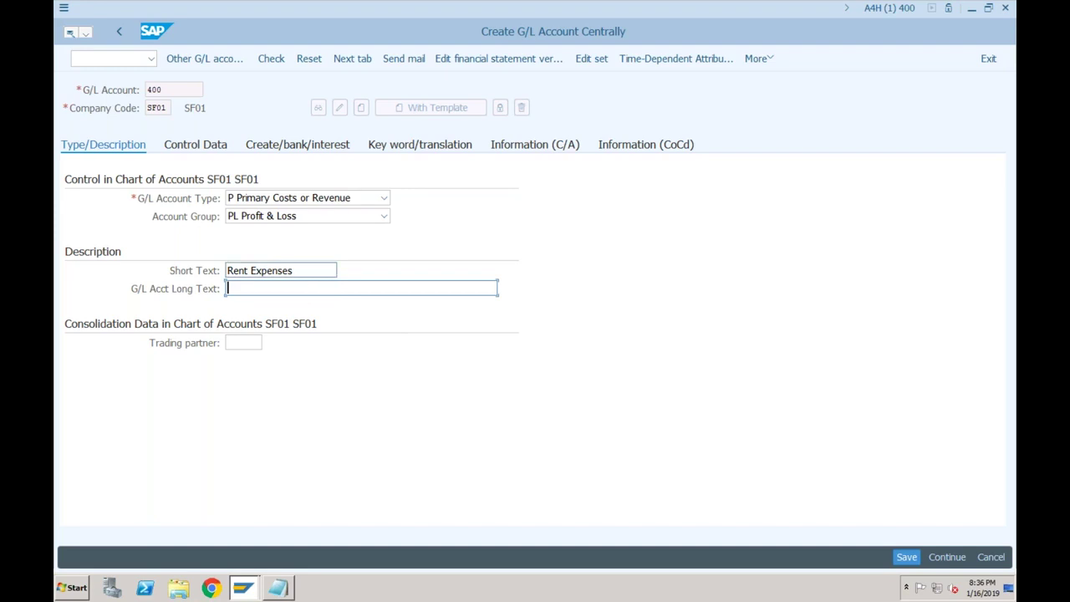
left_click(305, 269)
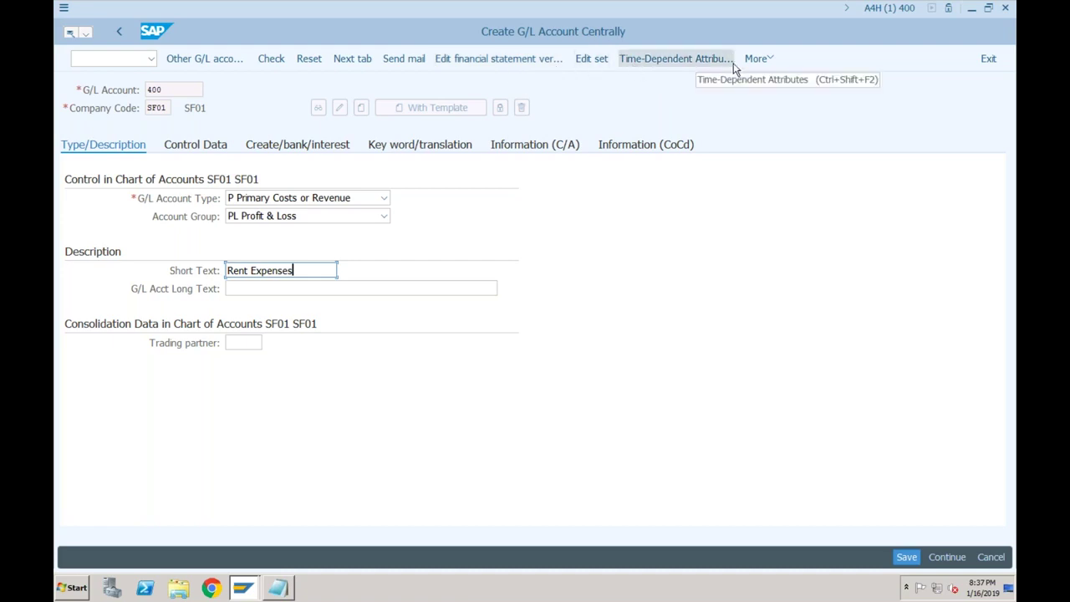
Set the account's cost element category to 1, Primary costs/cost-reducing revenues, in the controlling area settings.
left_click(207, 145)
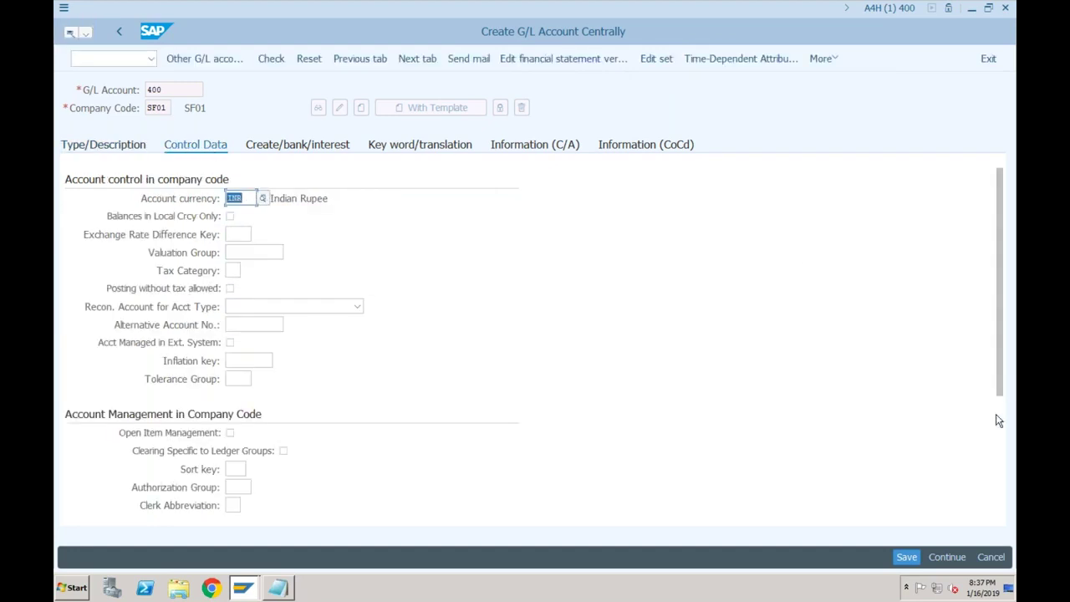
scroll(1003, 418, "down", 3)
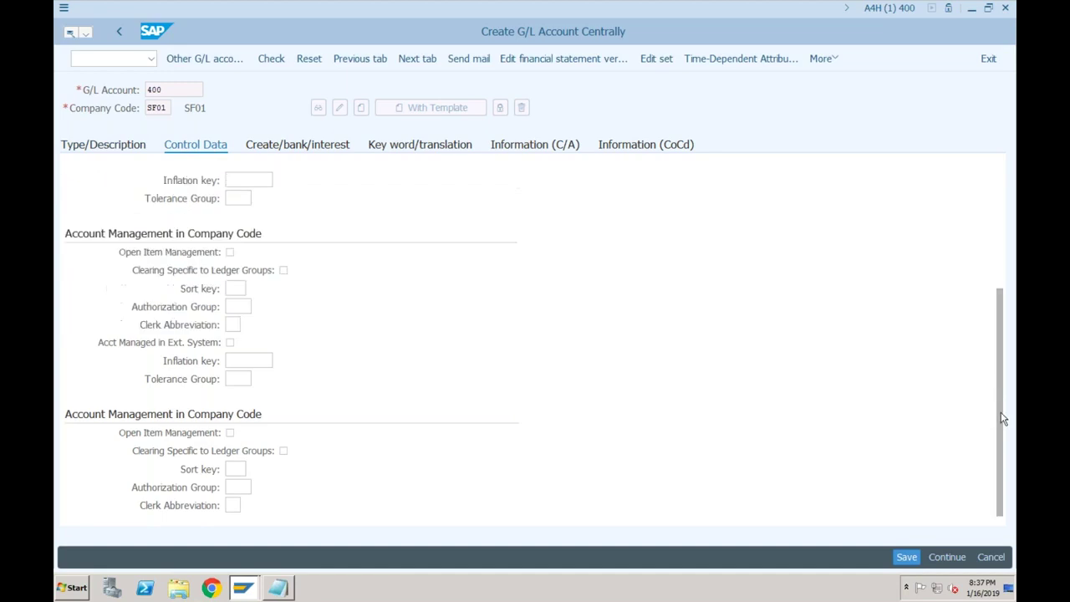
left_click(233, 379)
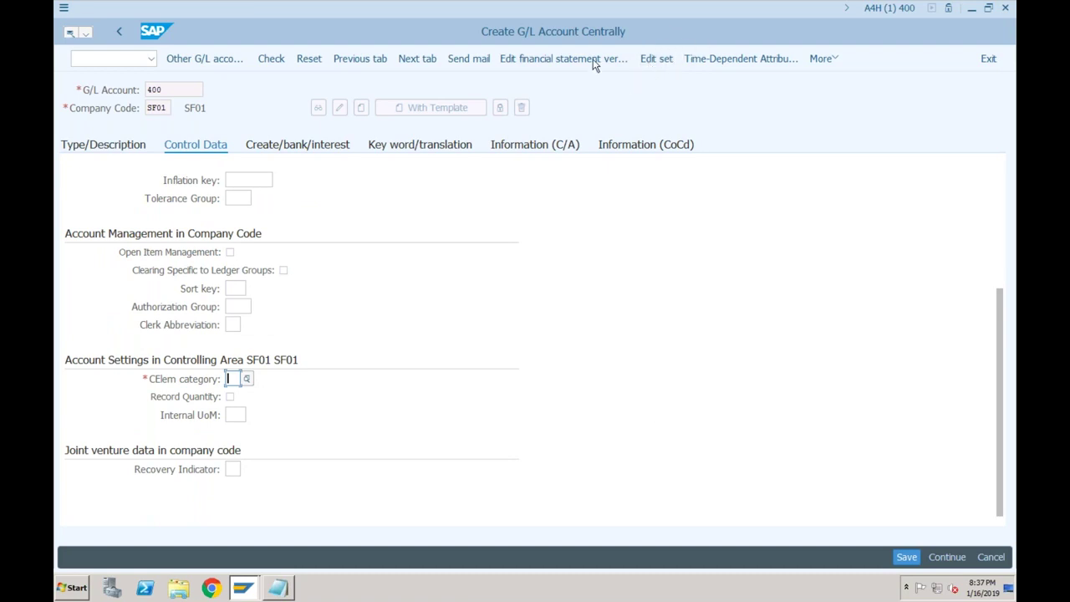
left_click(247, 380)
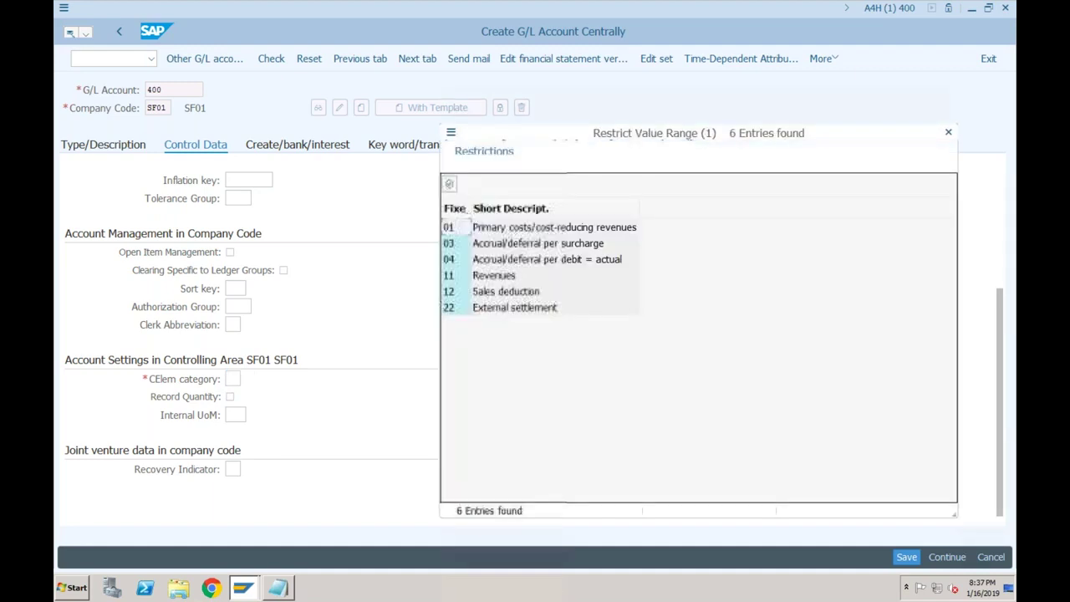
left_click(458, 227)
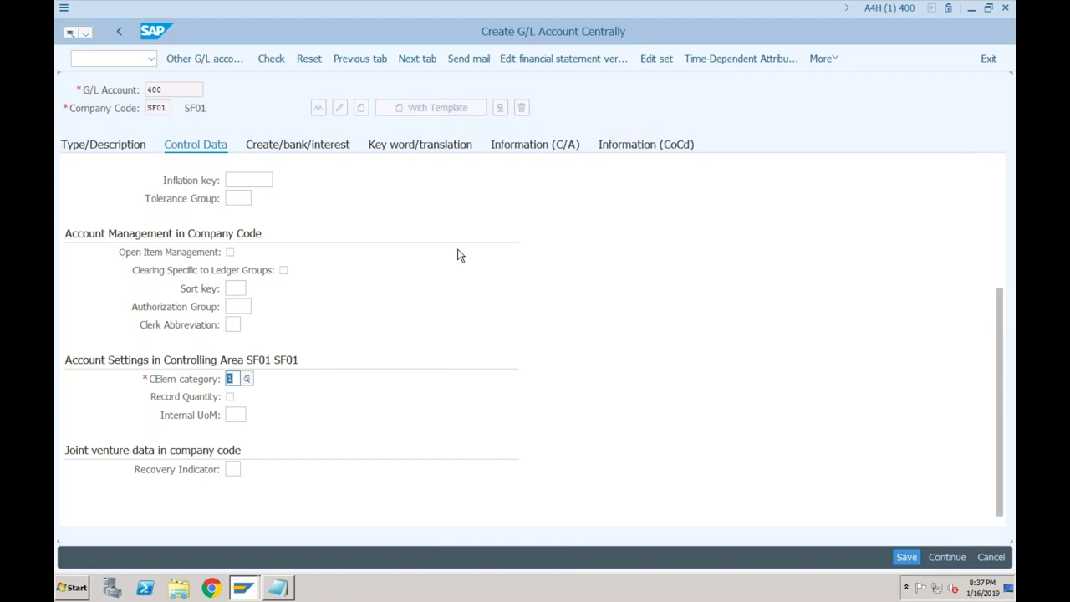
left_click(246, 381)
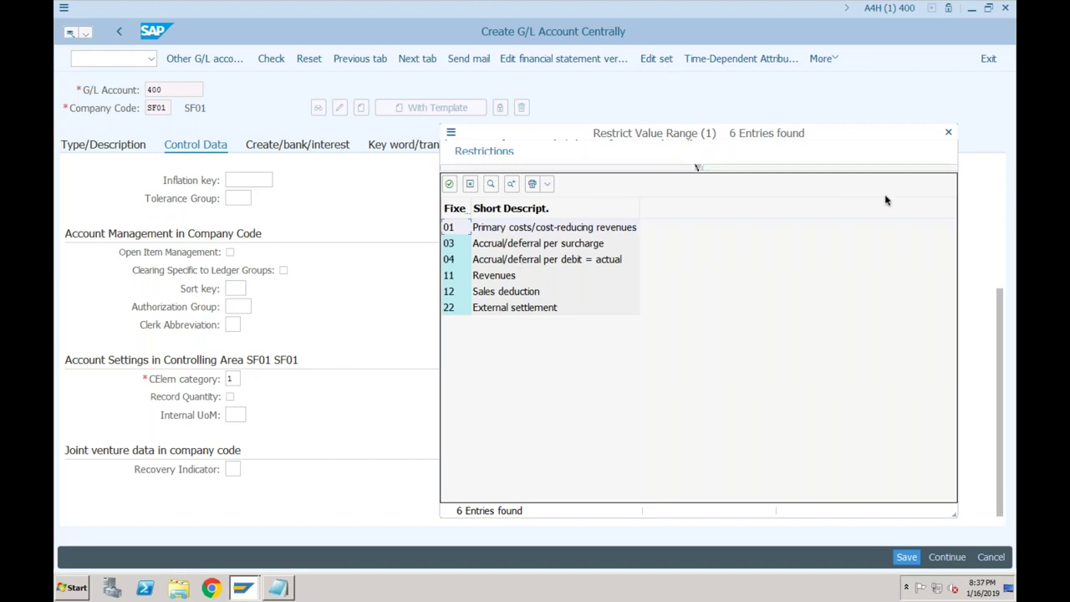
left_click(949, 134)
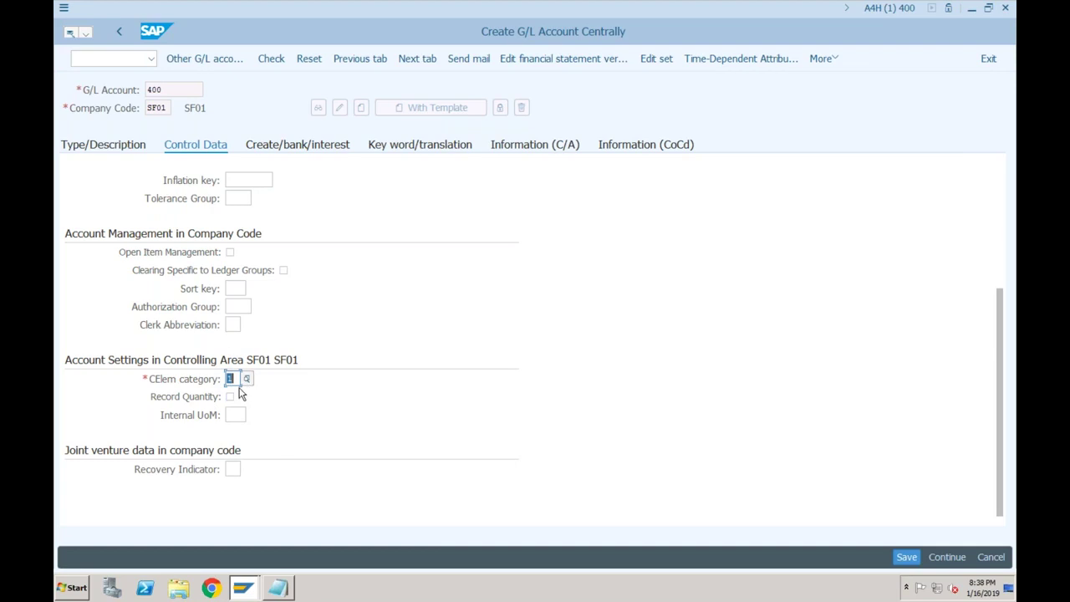
Compare the available G/L account types with the cost element category in account 400's controlling area settings.
left_click(121, 139)
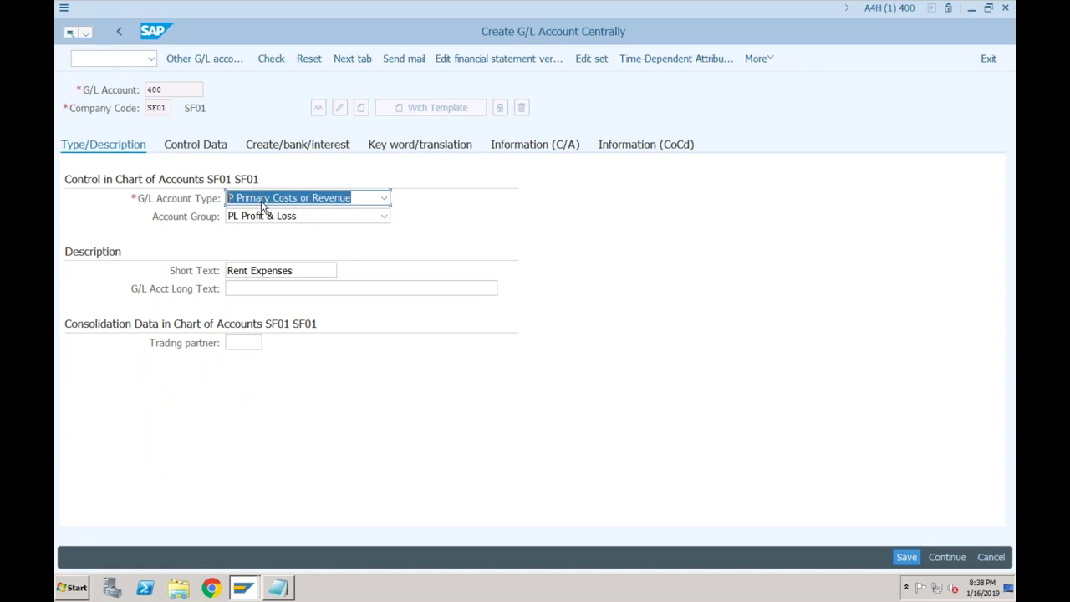
left_click(262, 200)
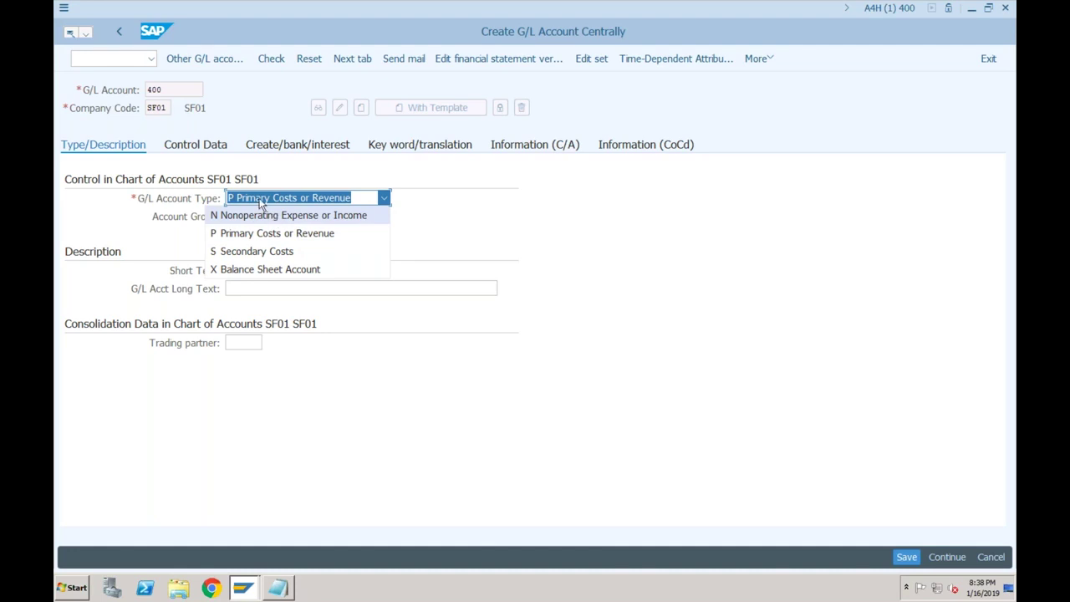
left_click(208, 154)
left_click(204, 149)
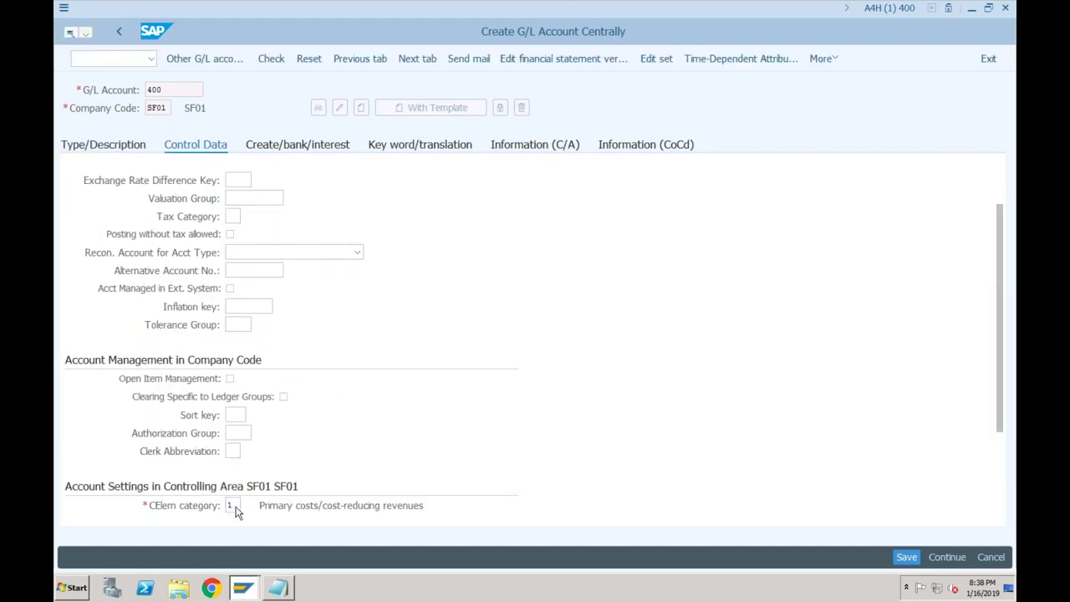
left_click(136, 151)
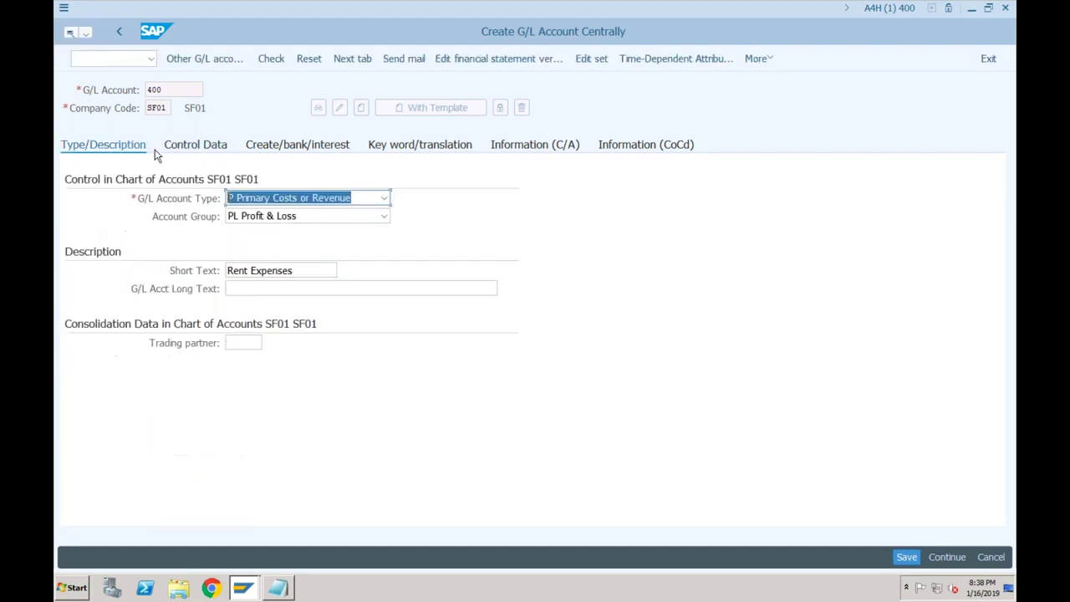
left_click(297, 201)
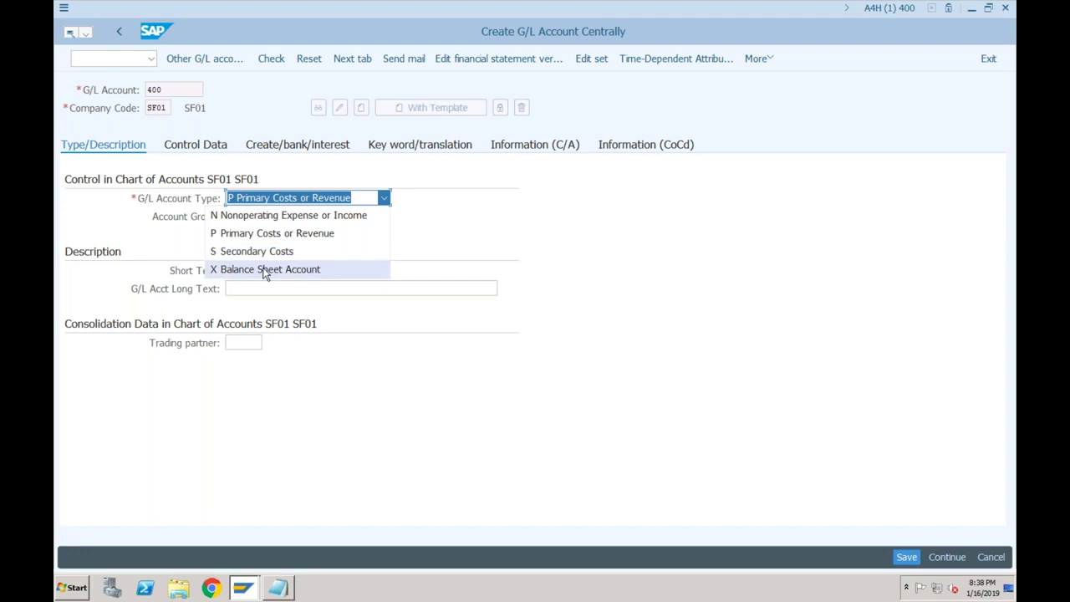
left_click(193, 152)
left_click(193, 151)
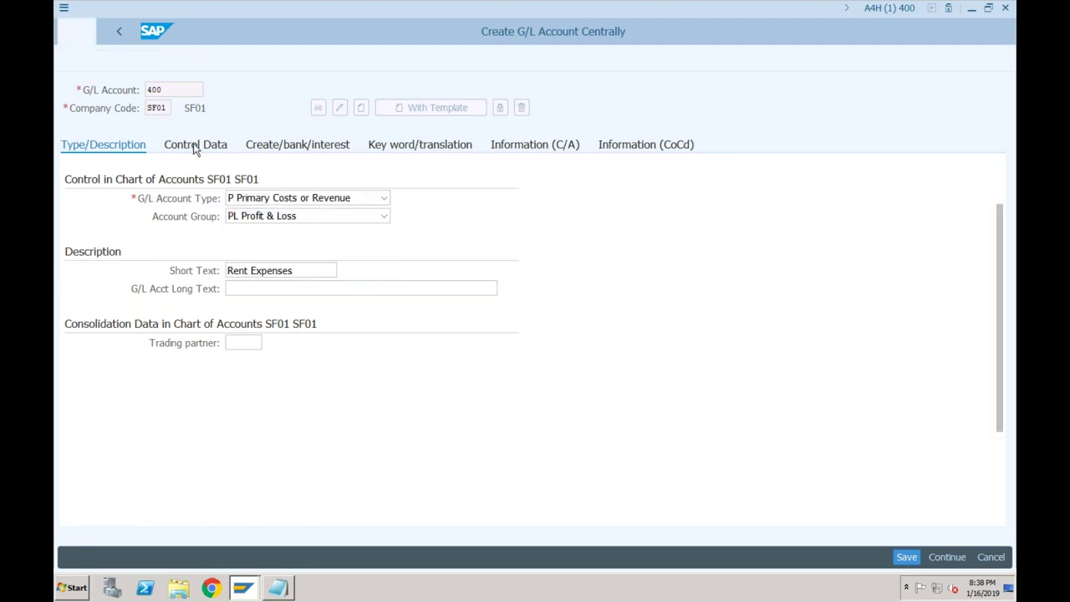
left_click(1001, 452)
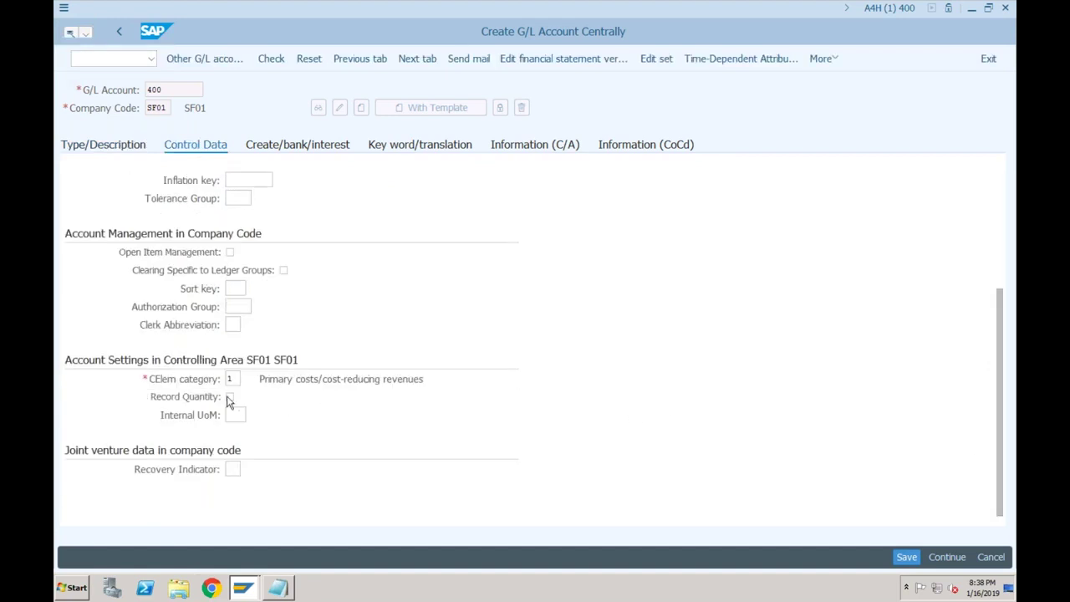
Assign field status group G004, Cost accounts, to G/L account 400 and save the account.
left_click(304, 147)
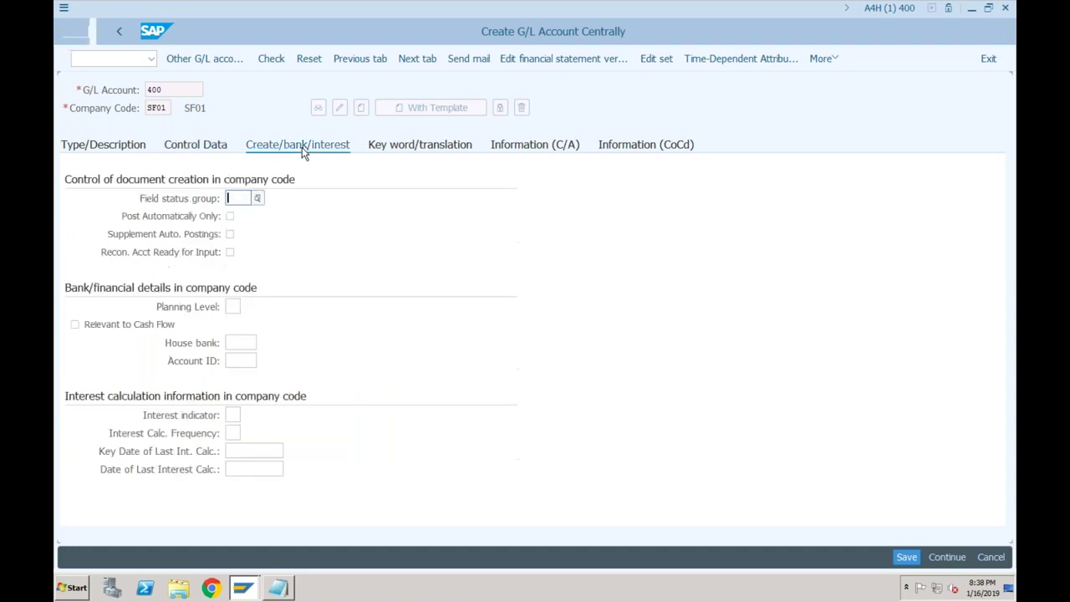
left_click(257, 199)
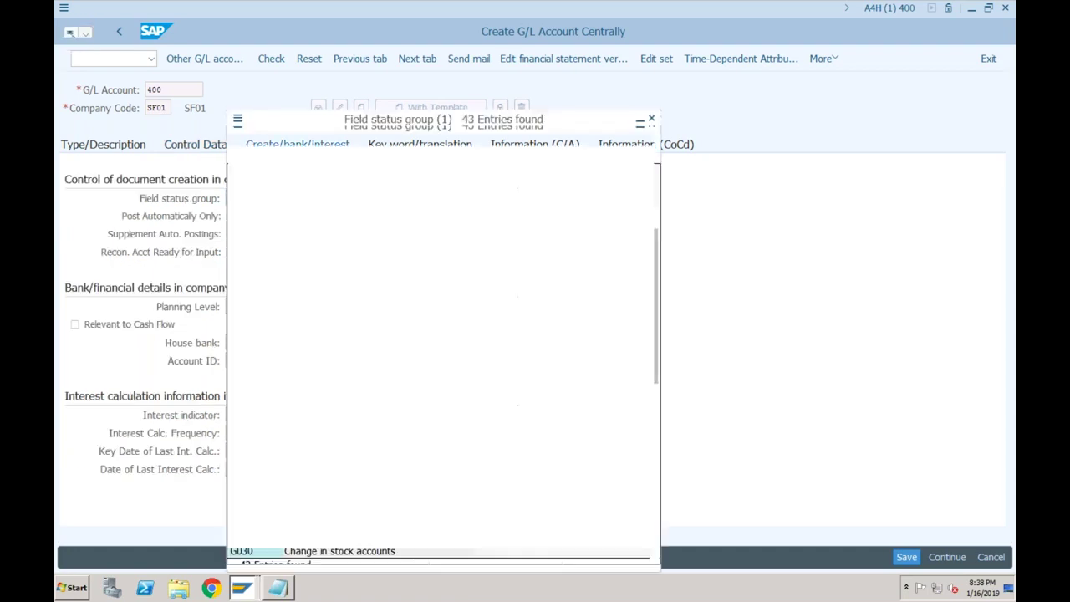
double_click(242, 313)
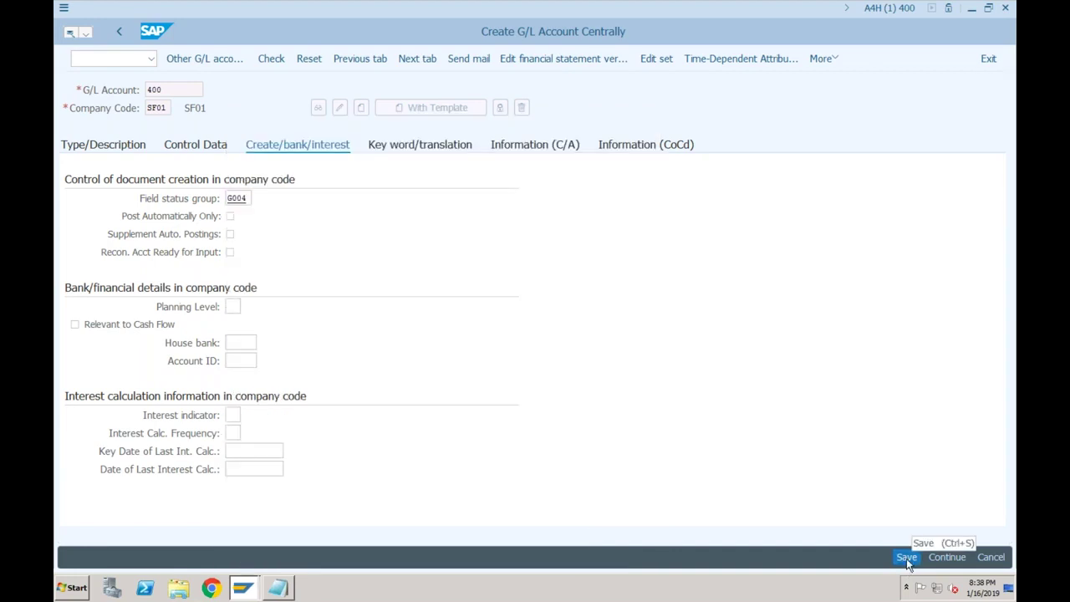
left_click(907, 557)
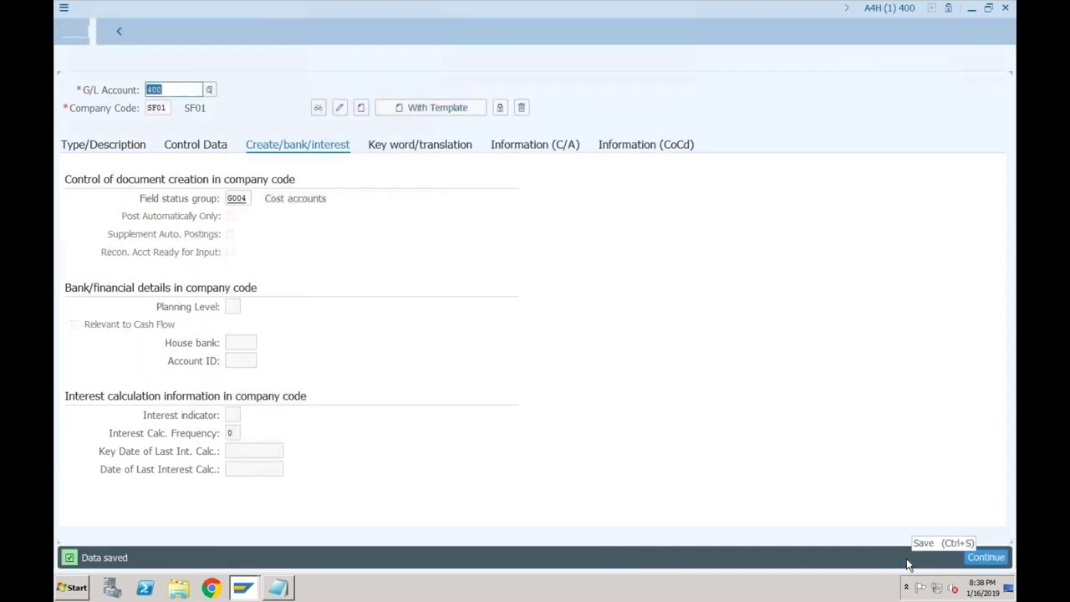
Review the saved account 400's type, description and control data.
left_click(122, 147)
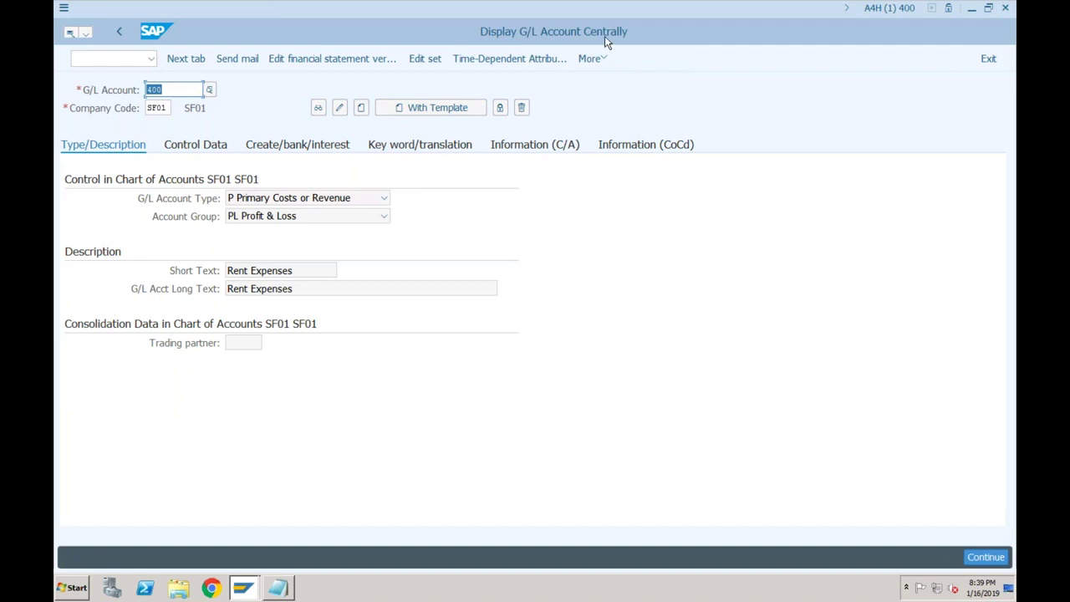
left_click(282, 201)
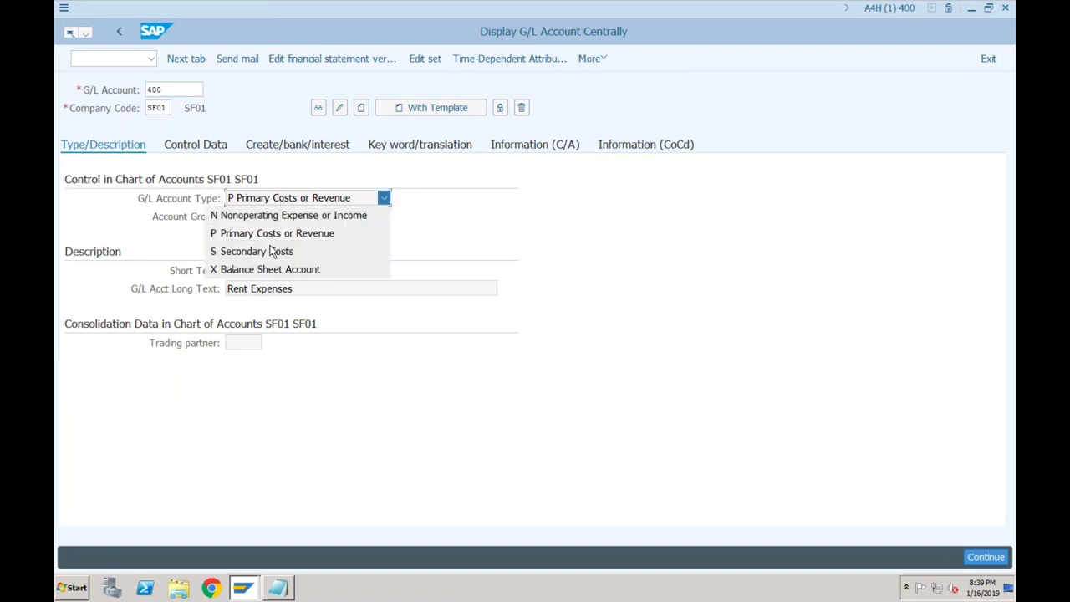
left_click(215, 151)
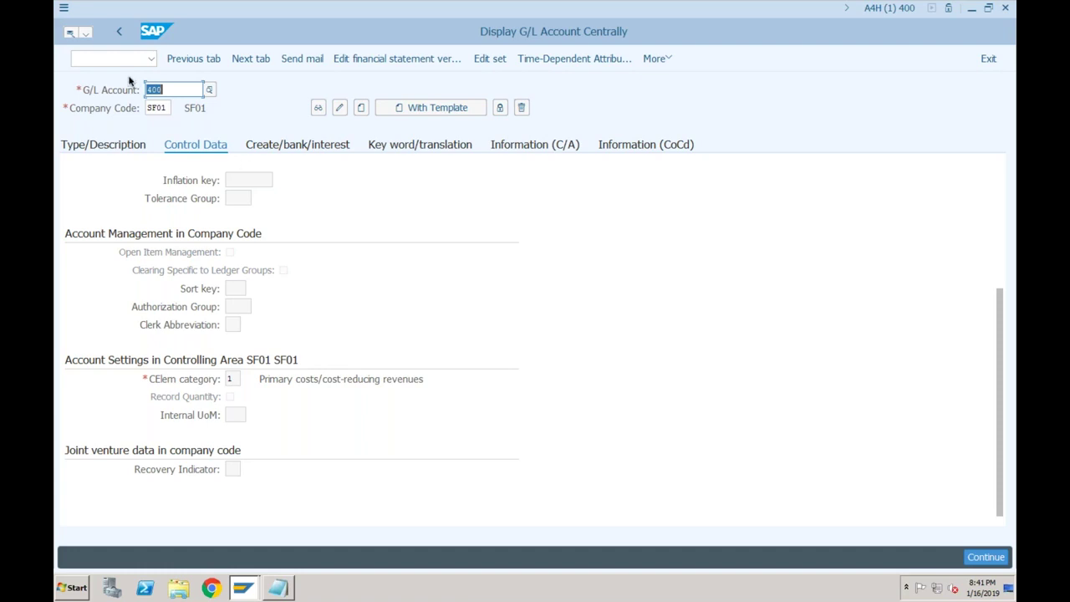
View the default account assignments of transaction OKB9 in a new GUI window, and return to the G/L account session.
left_click(64, 7)
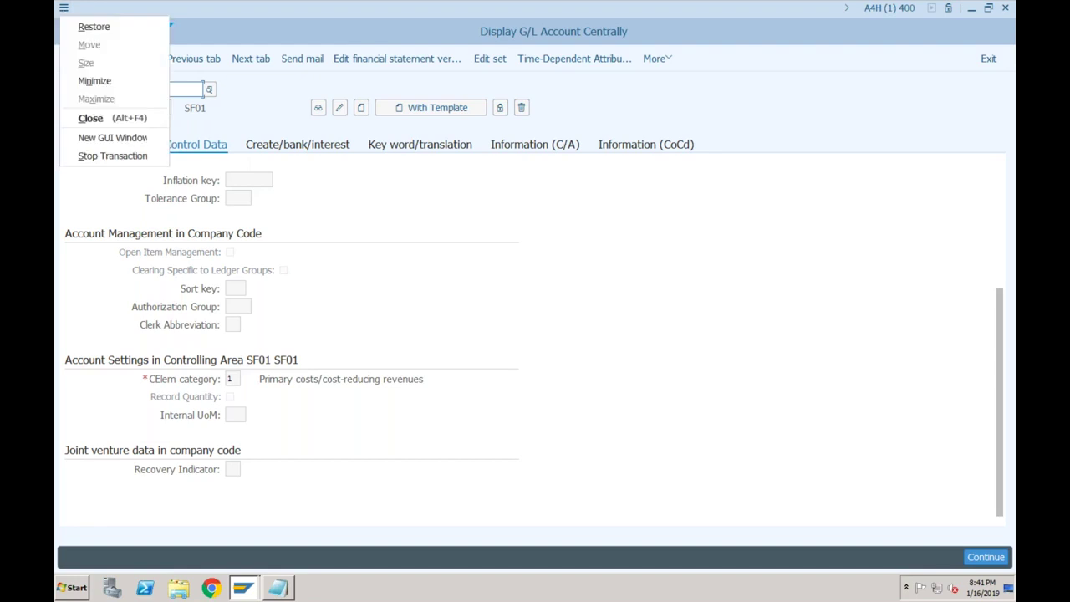
left_click(97, 139)
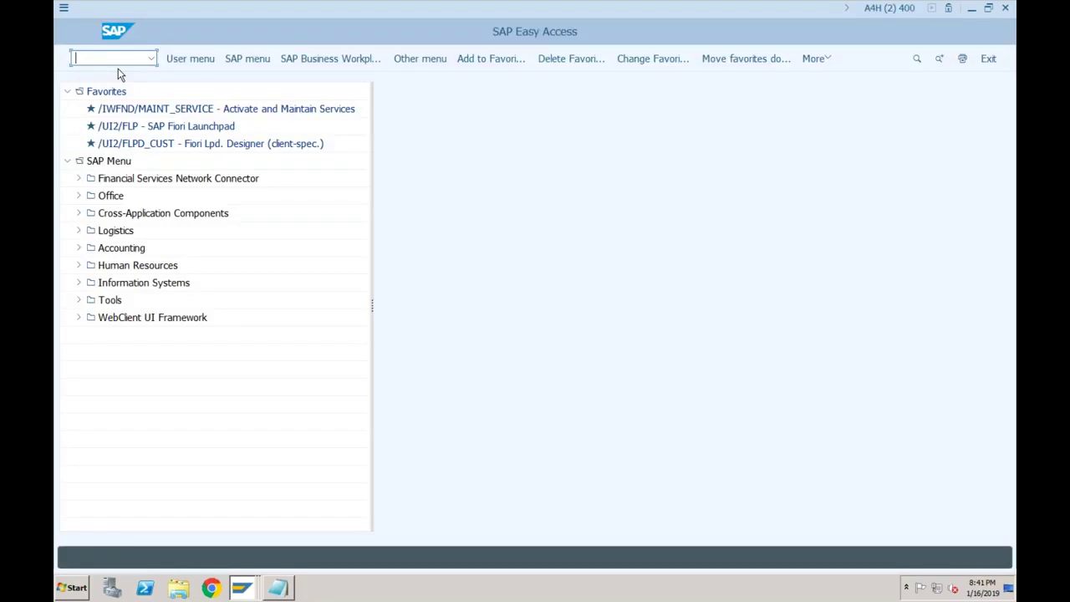
type("okb9")
key("Return")
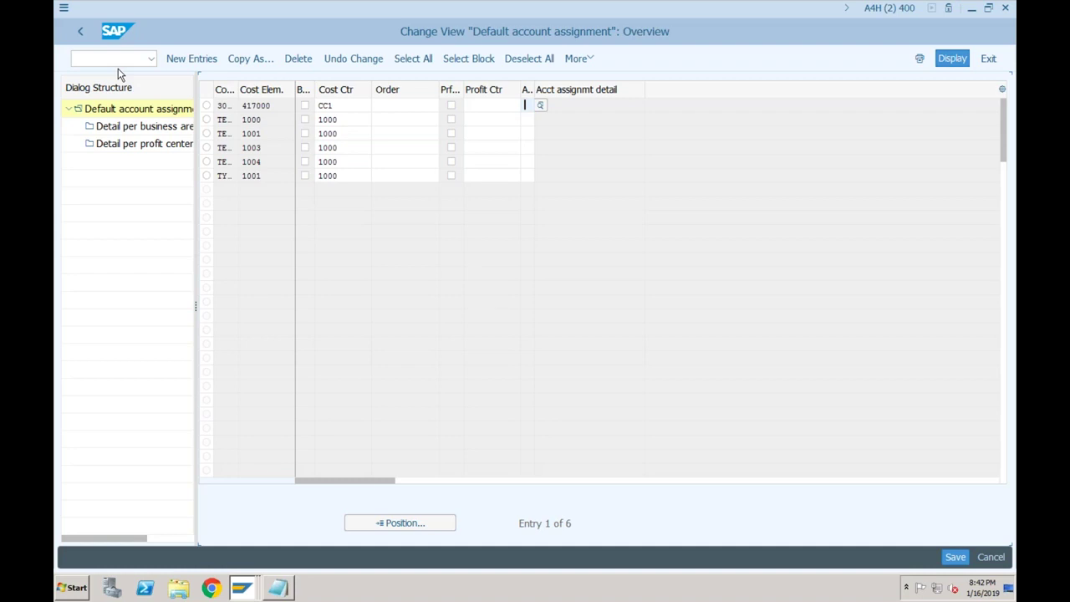
left_click(81, 35)
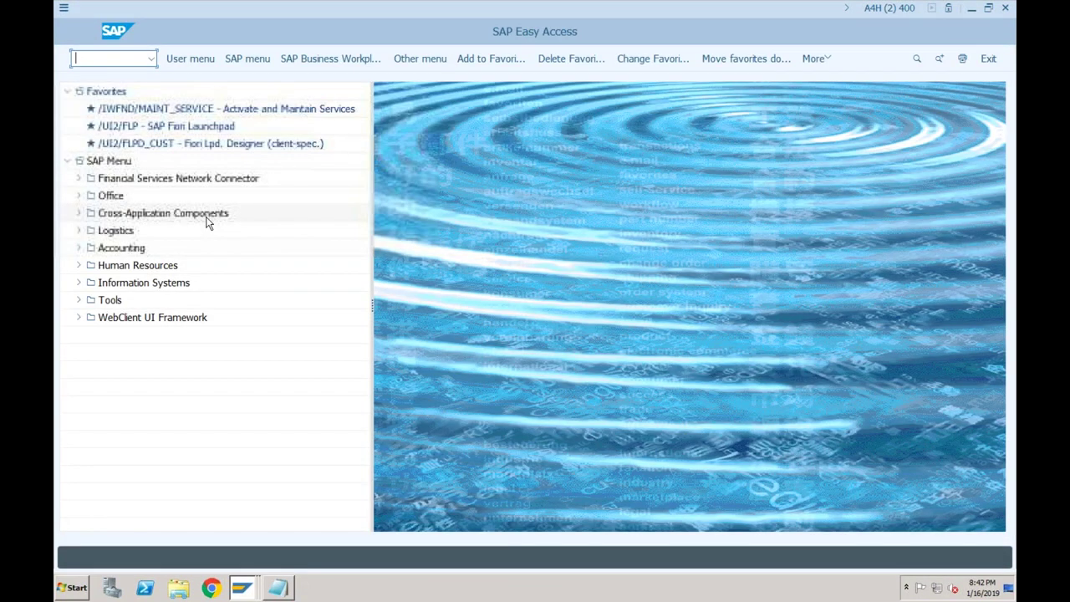
left_click(241, 588)
left_click(234, 542)
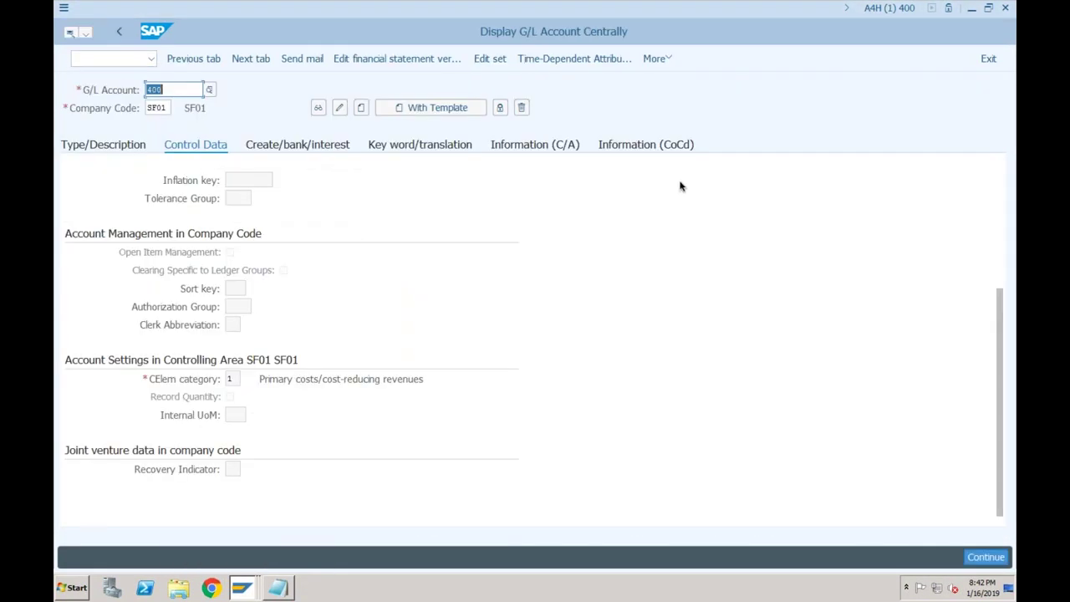
Start creating G/L account 201 in company code SF01.
left_click(171, 92)
key("BackSpace")
key("BackSpace")
key("BackSpace")
type("201")
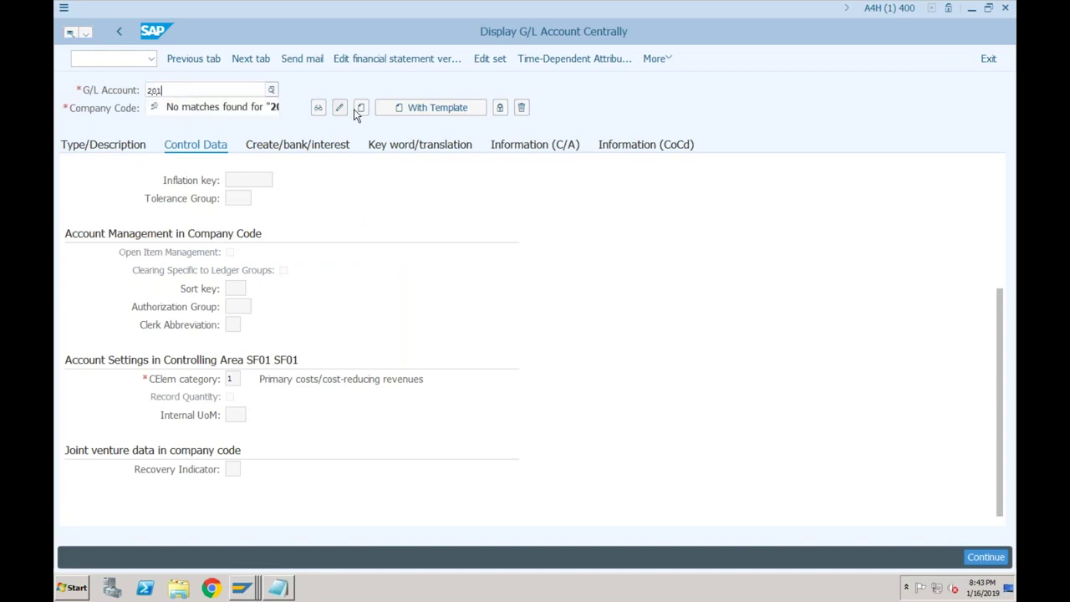
left_click(360, 112)
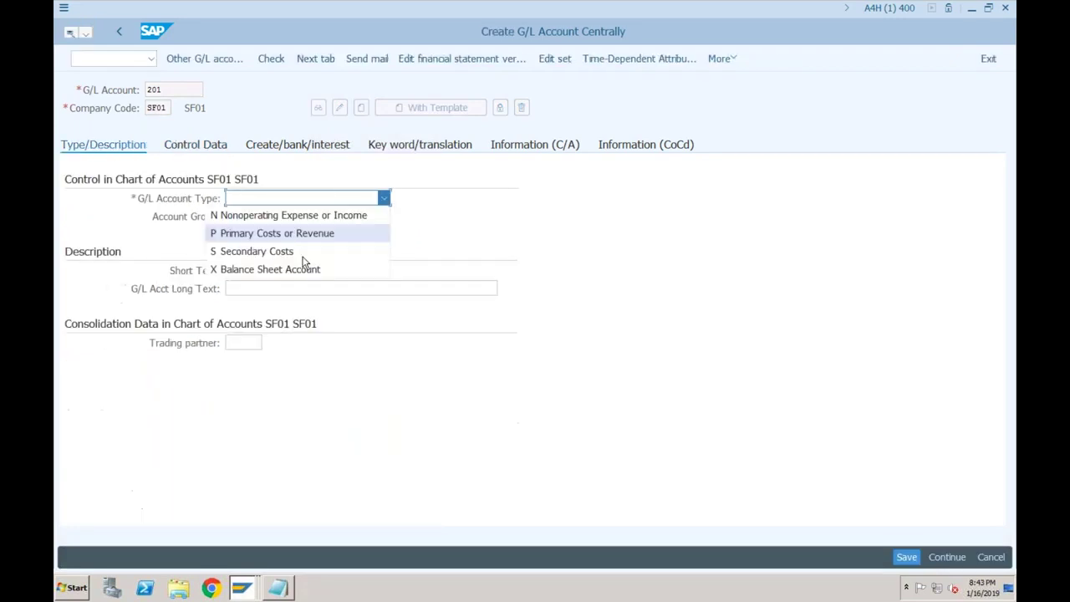
Define account 201 as X Balance Sheet Account in account group BS Balance Sheet, with the short text Cash.
left_click(299, 263)
left_click(268, 216)
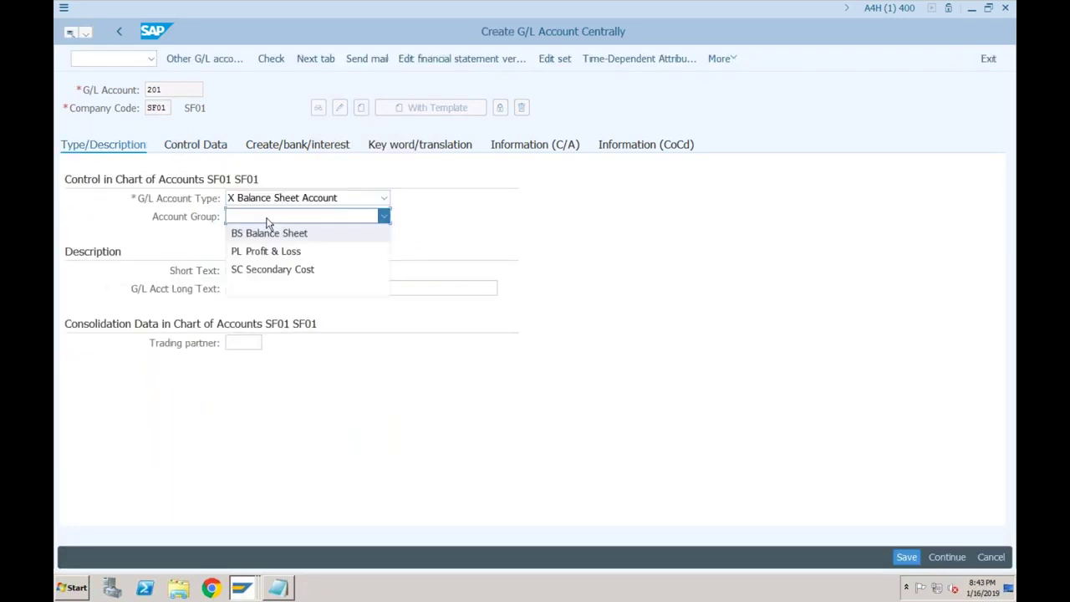
left_click(265, 232)
left_click(259, 272)
type("Cash")
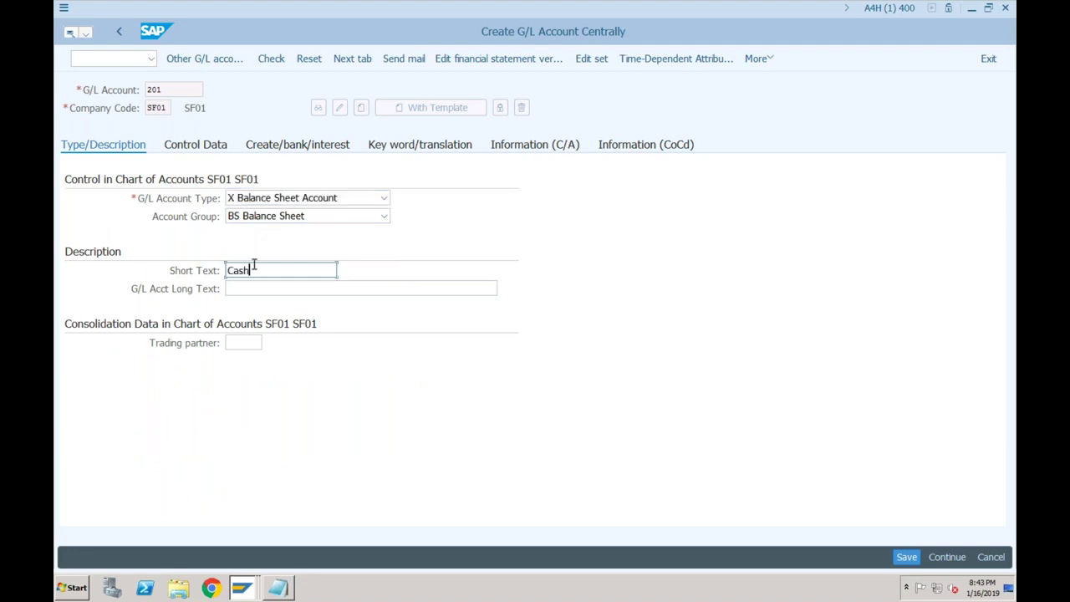
Look through account 201's control data fields and the available G/L account types, keeping X Balance Sheet Account.
left_click(216, 149)
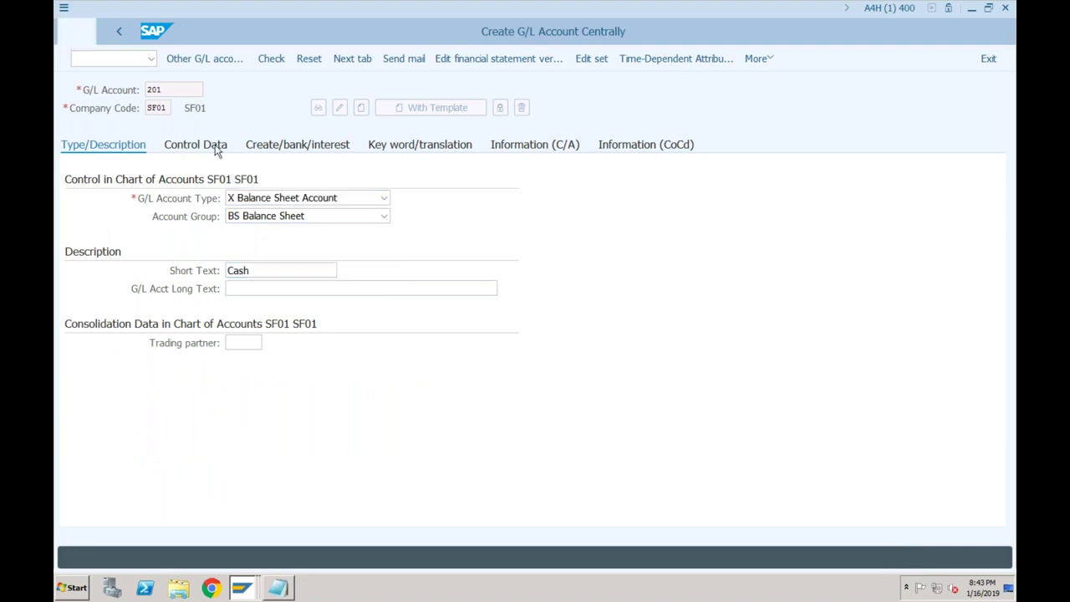
scroll(997, 450, "down", 3)
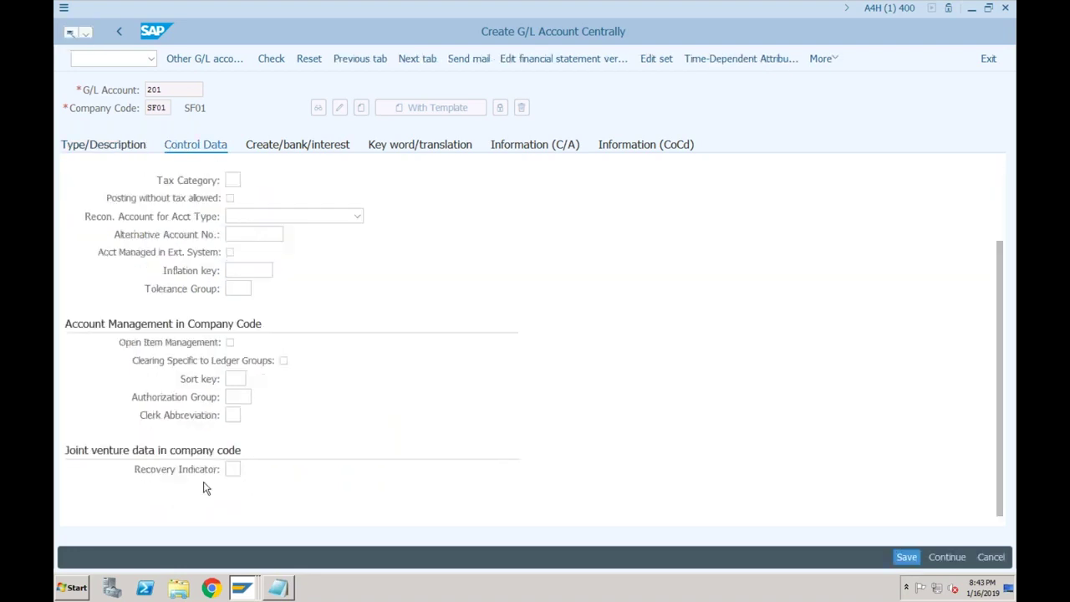
left_click(235, 401)
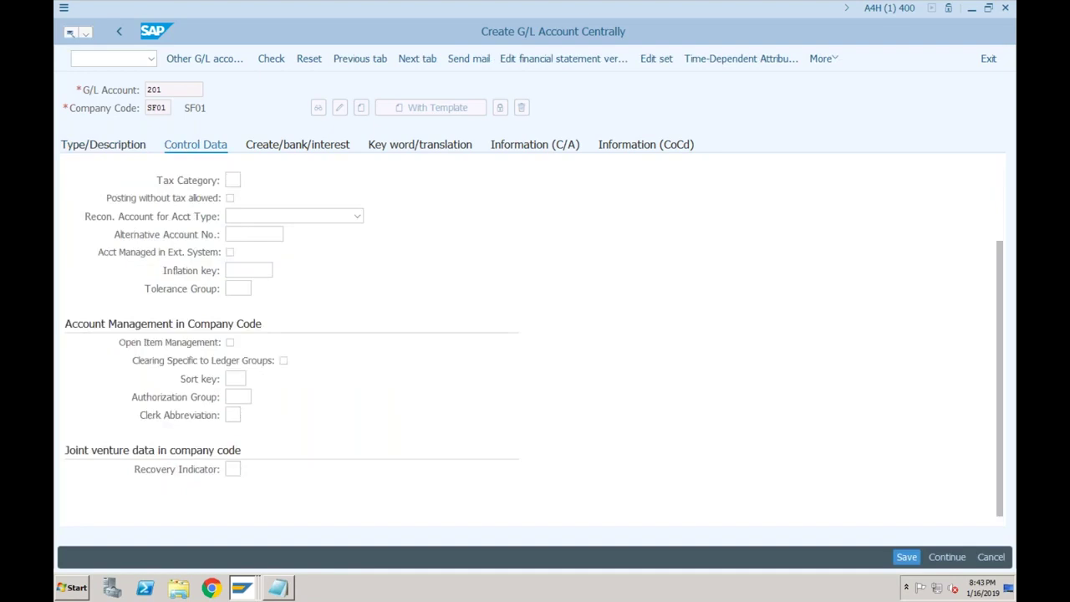
left_click(208, 524)
left_click(122, 143)
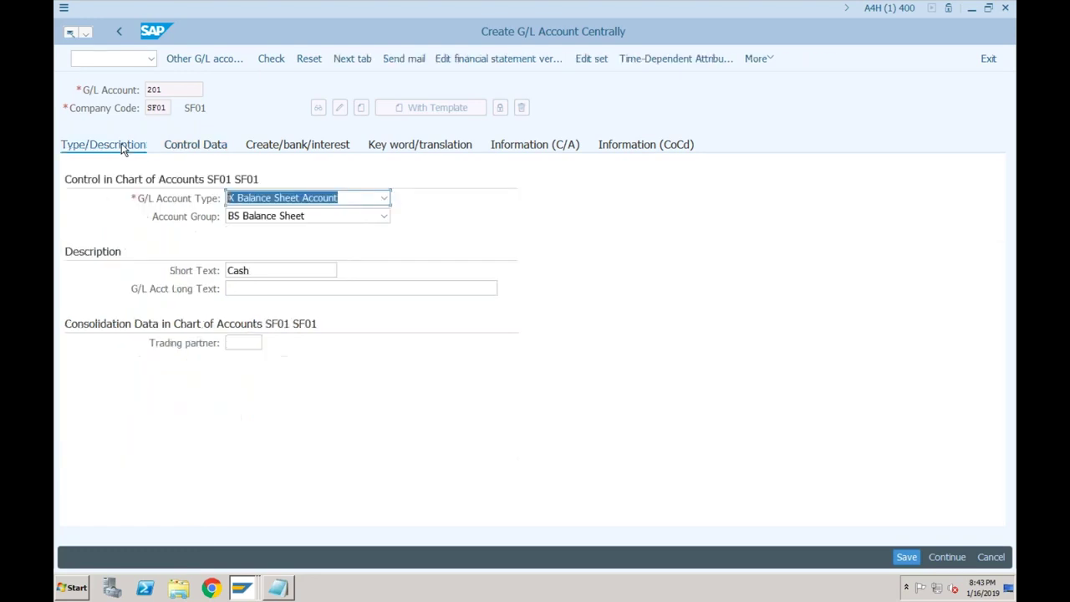
left_click(339, 201)
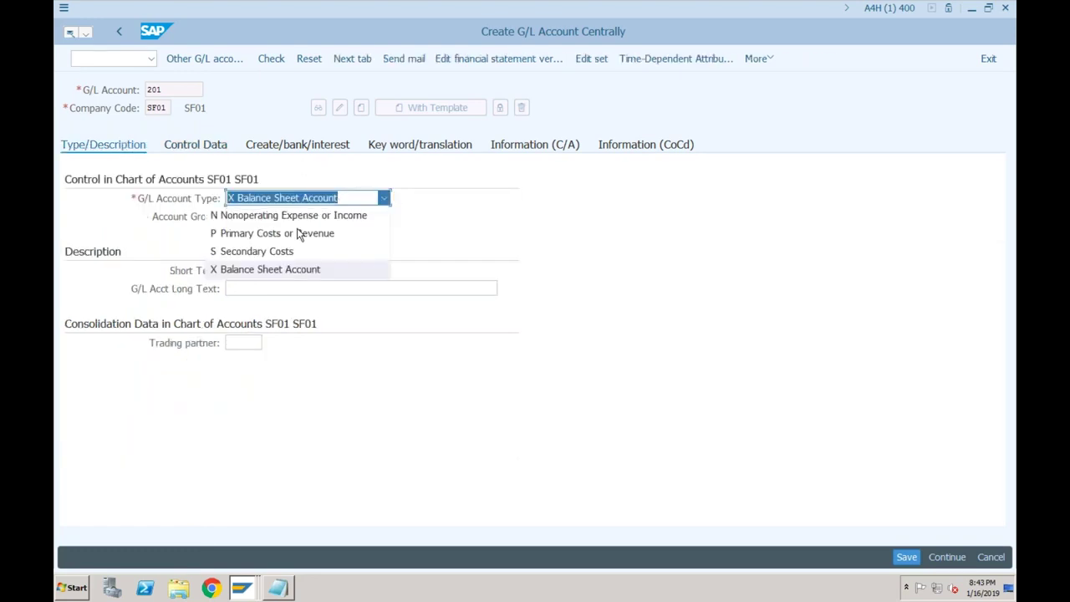
left_click(284, 269)
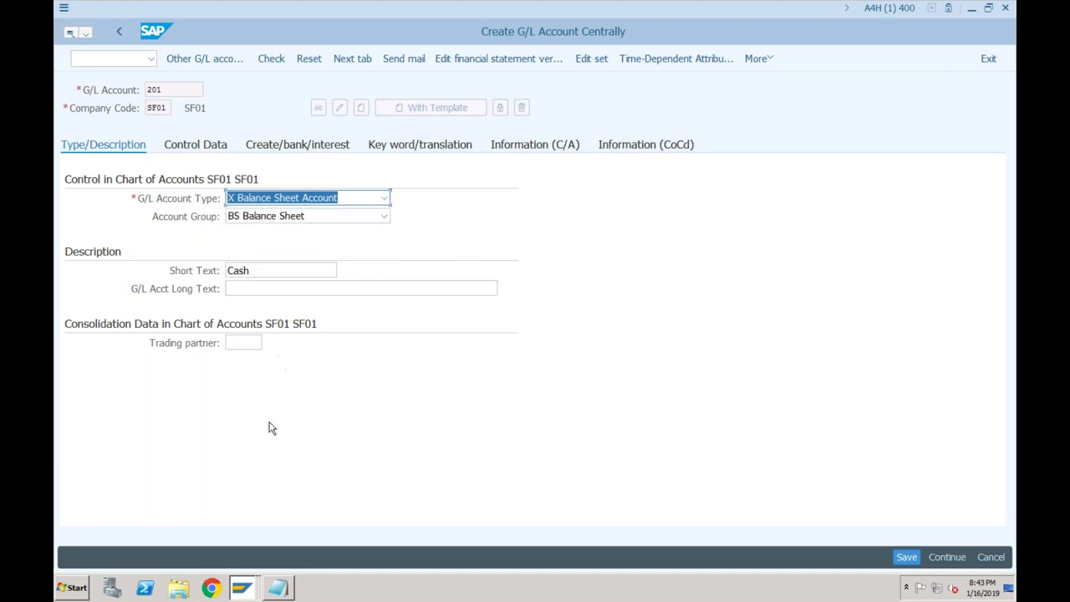
Examine account 201's company code control data along with its field status group, bank and interest settings.
left_click(206, 147)
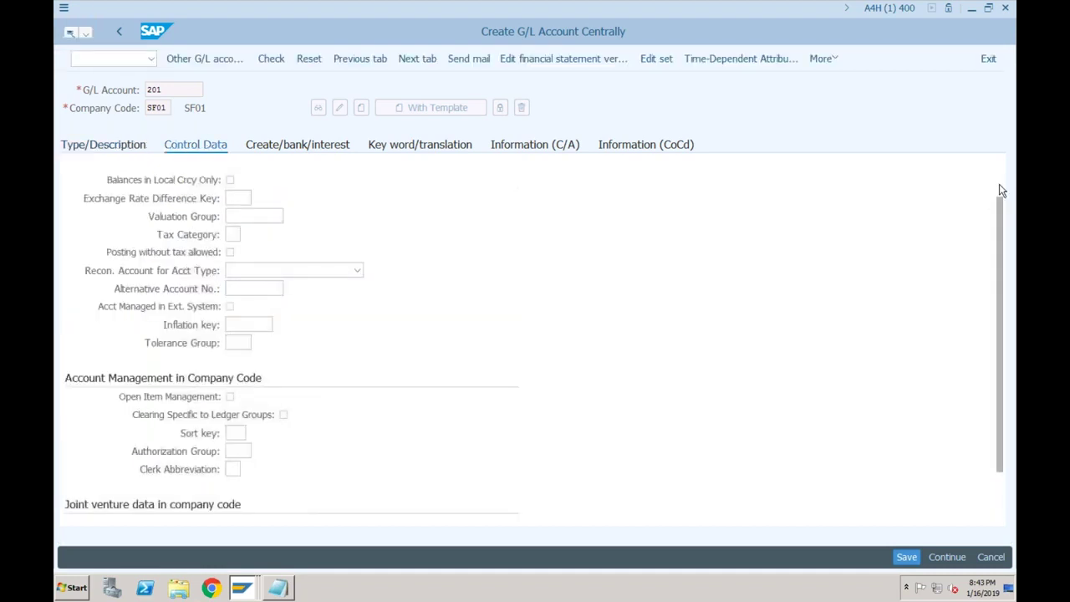
scroll(1002, 191, "up", 1)
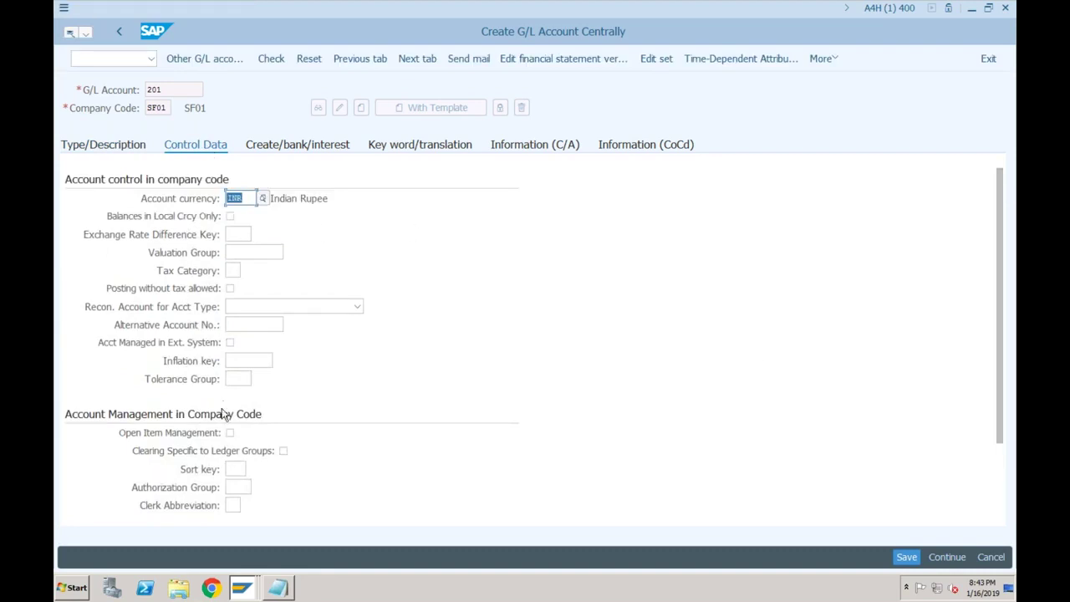
left_click(286, 146)
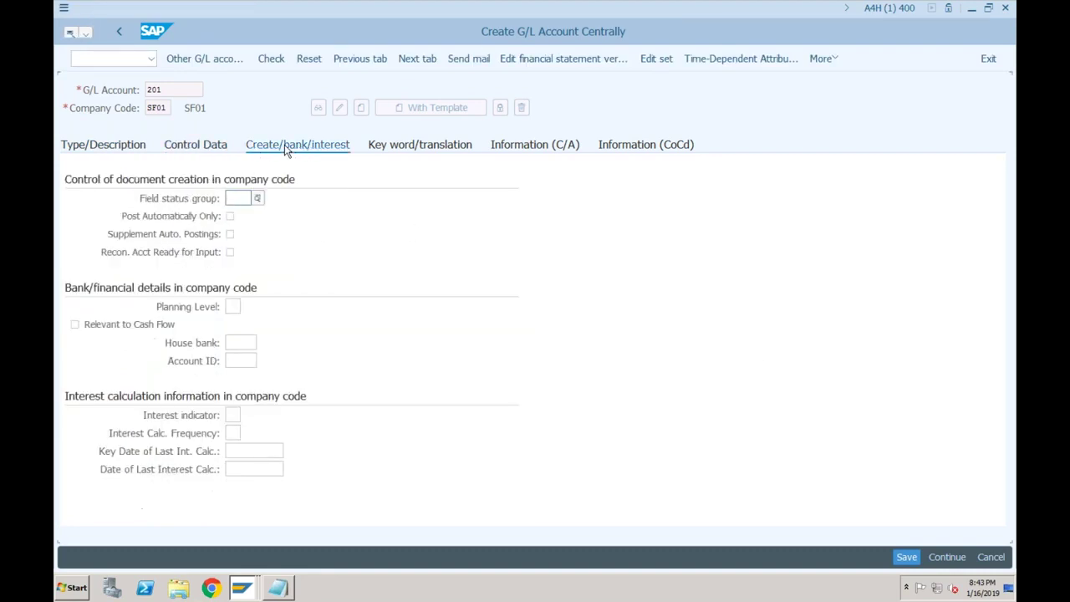
left_click(252, 197)
left_click(194, 144)
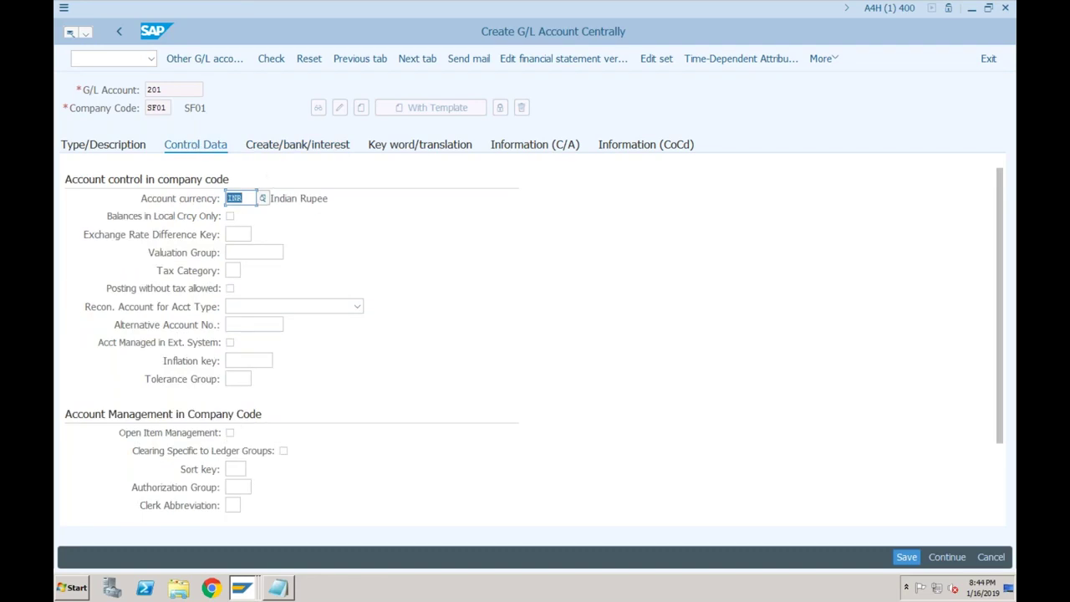
left_click(1000, 468)
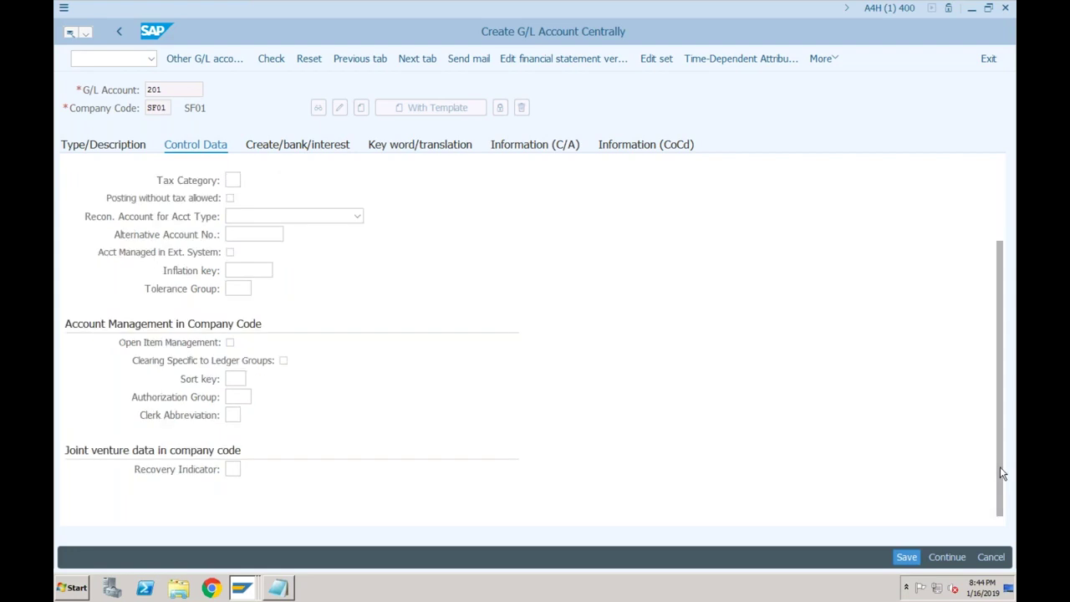
left_click_drag(1002, 454, 1003, 381)
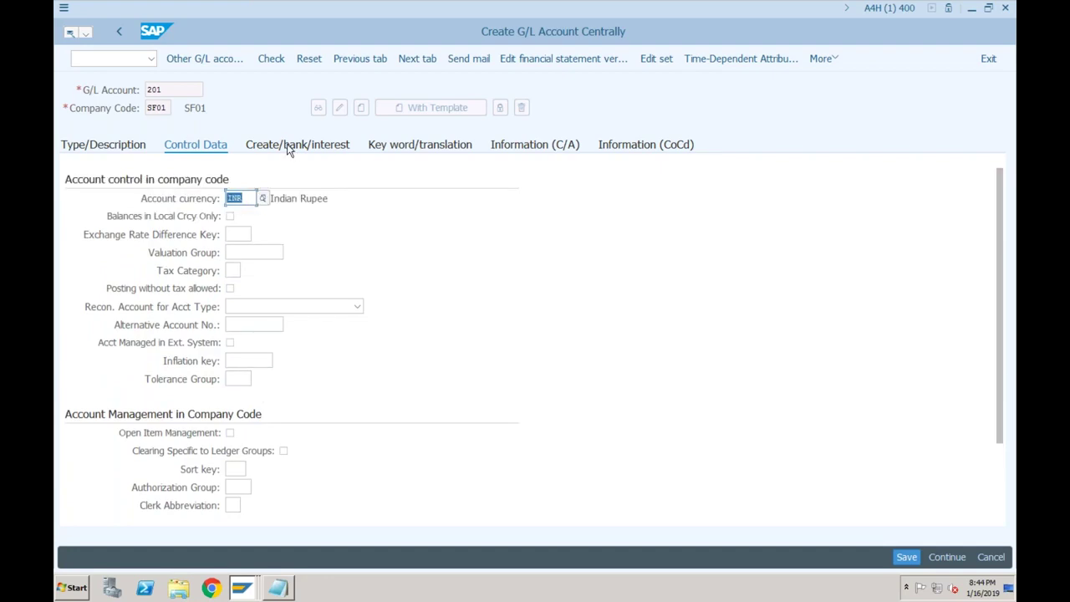
Try reconciliation account type A Assets on account 201, and exit the account without saving the changes.
left_click(276, 308)
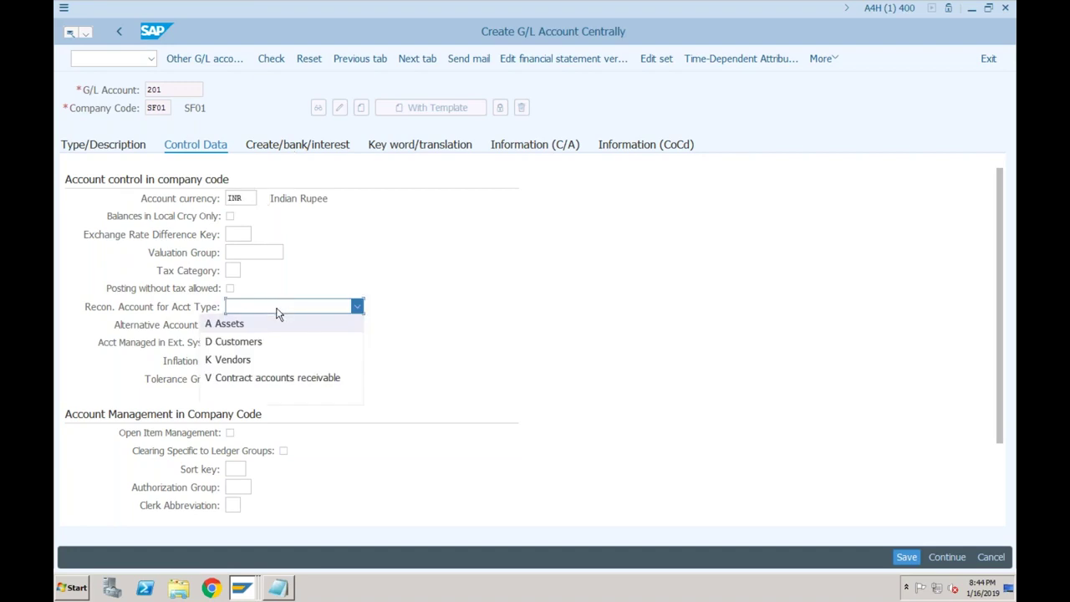
left_click(239, 326)
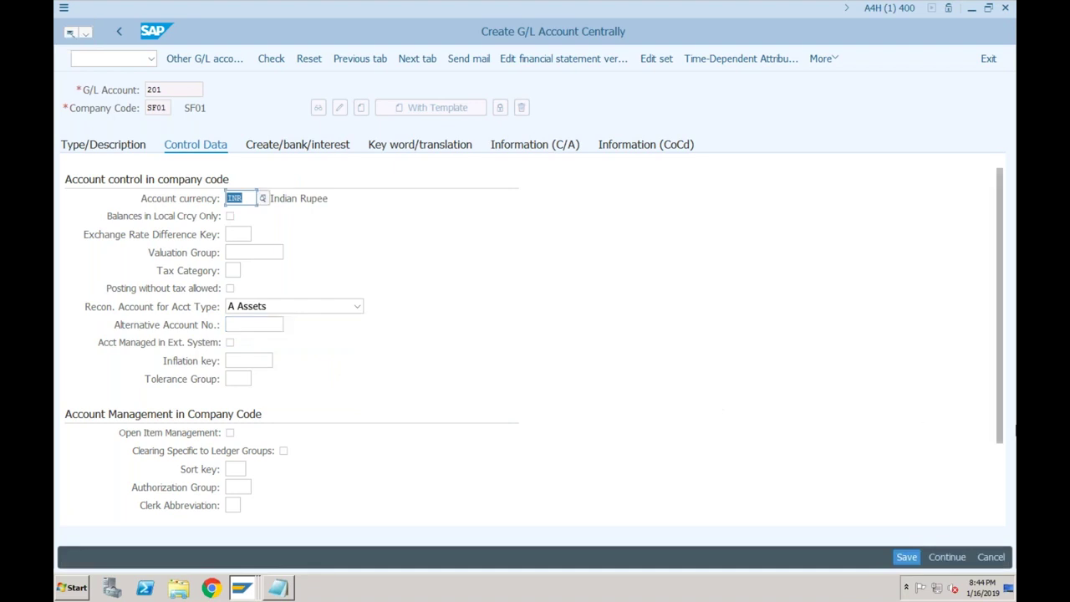
scroll(1001, 457, "down", 3)
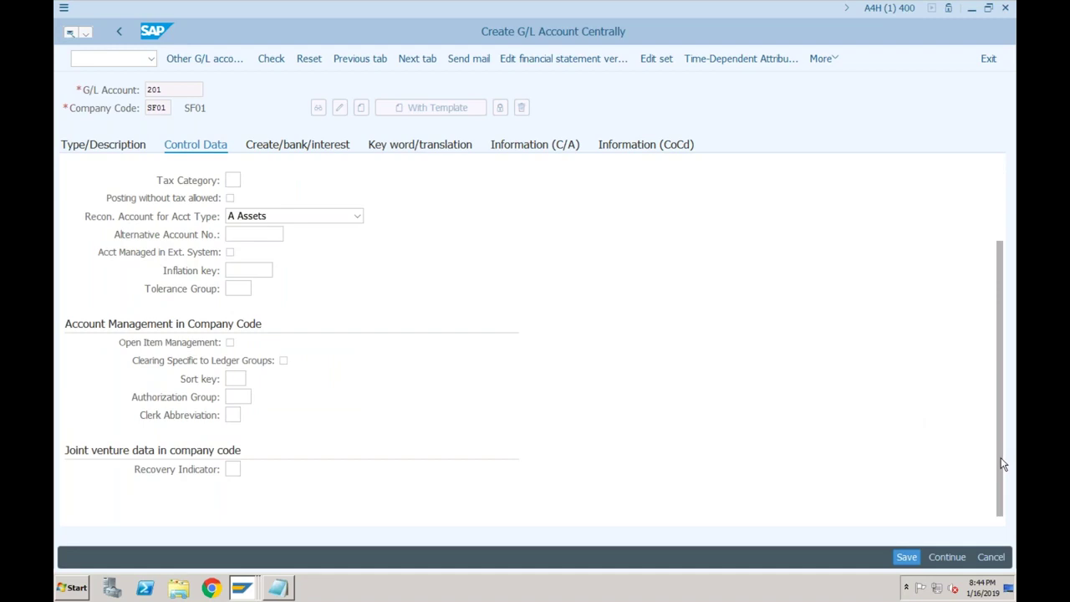
left_click(305, 148)
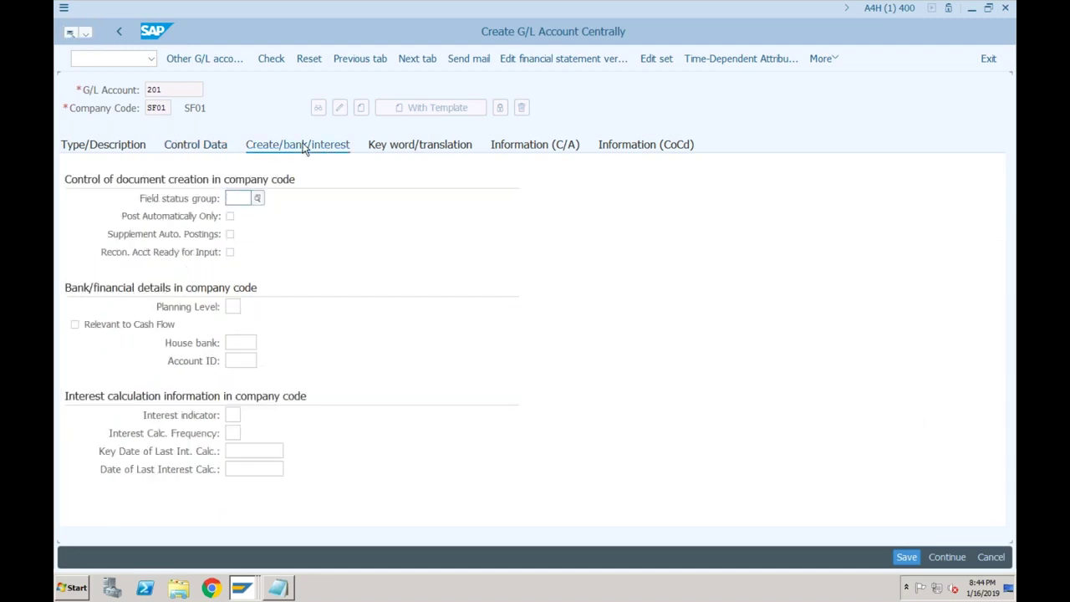
left_click(243, 197)
left_click(197, 147)
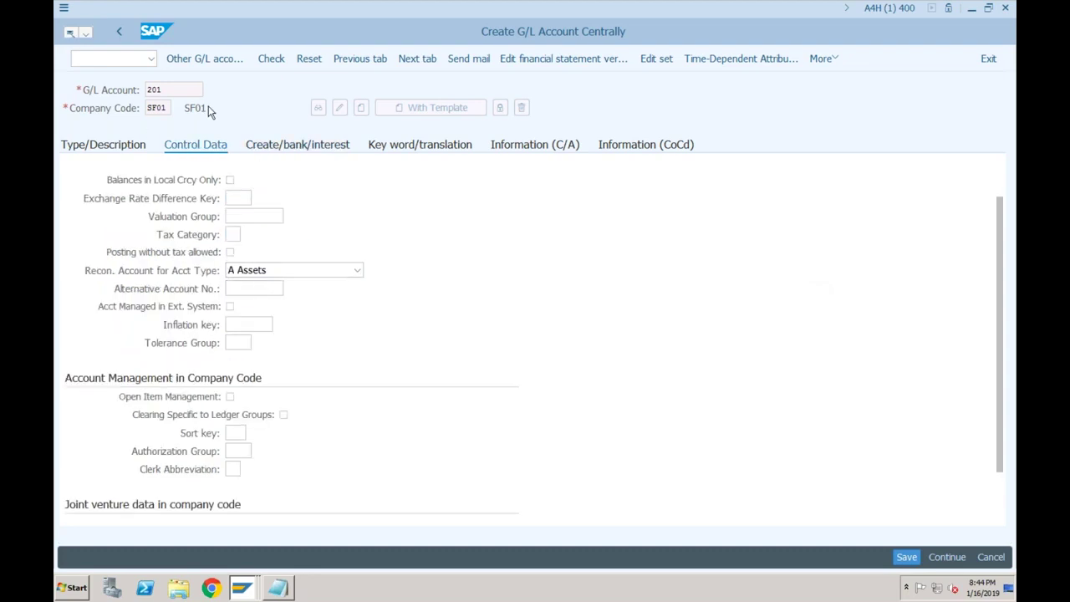
left_click(119, 32)
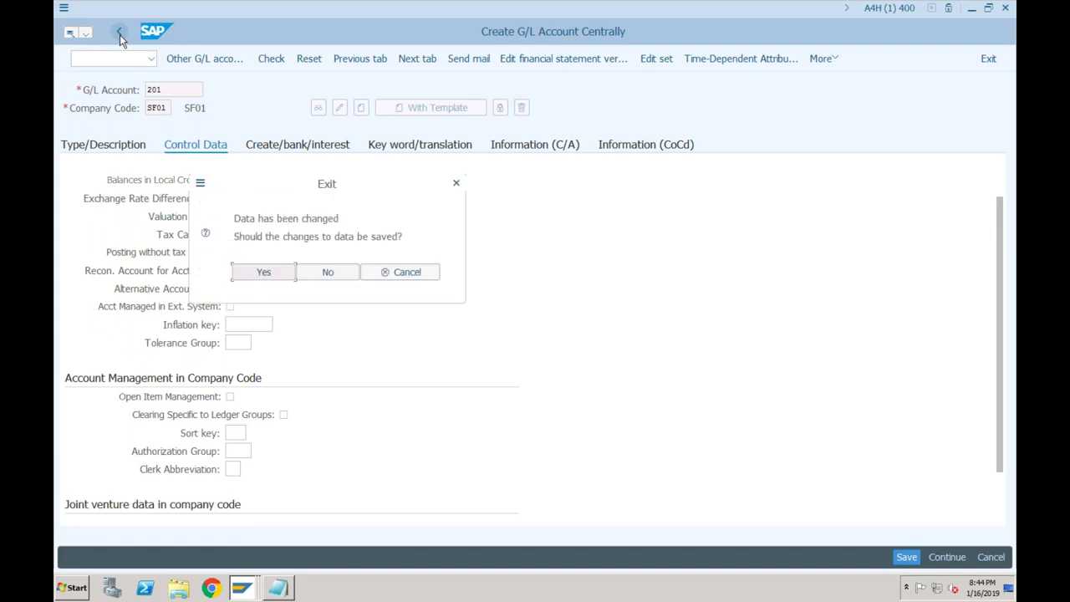
left_click(328, 276)
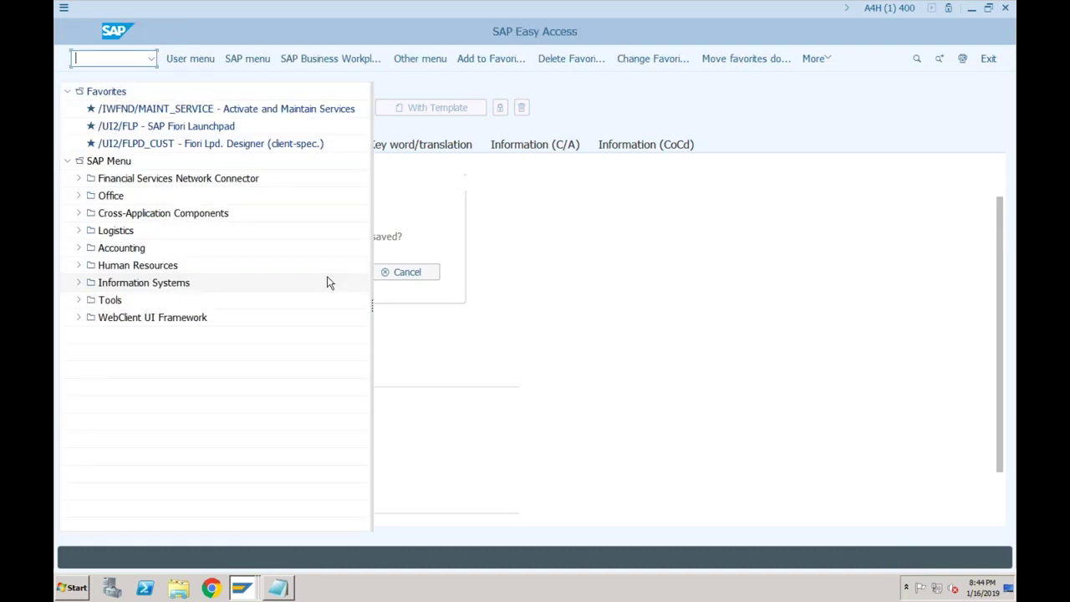
Open transaction FS00 again and review the G/L account types and control data fields for account 201.
type("fs00")
key("Return")
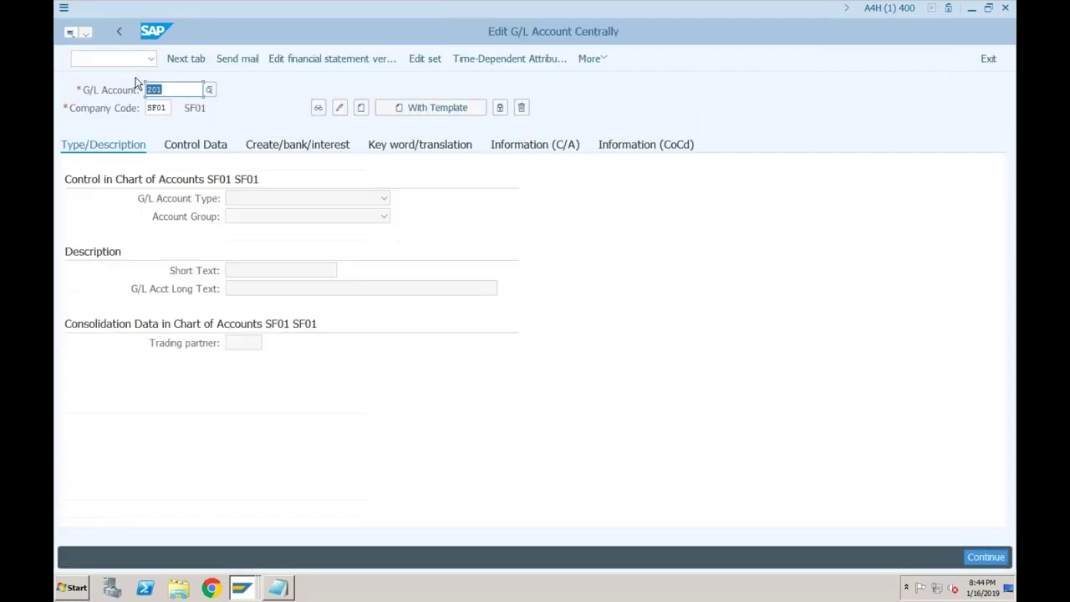
left_click(349, 201)
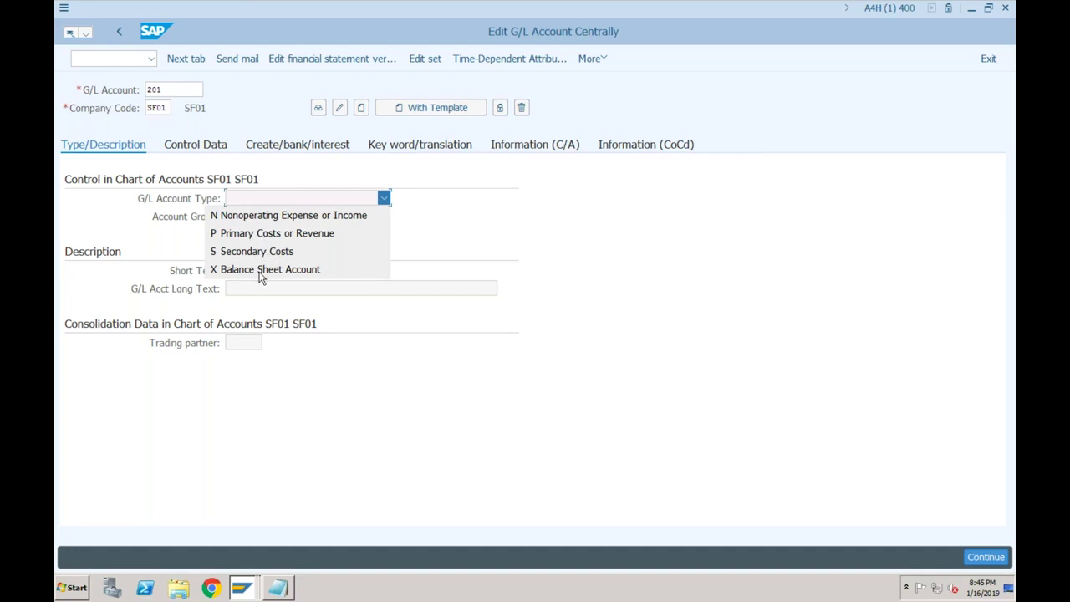
left_click(212, 148)
left_click(211, 148)
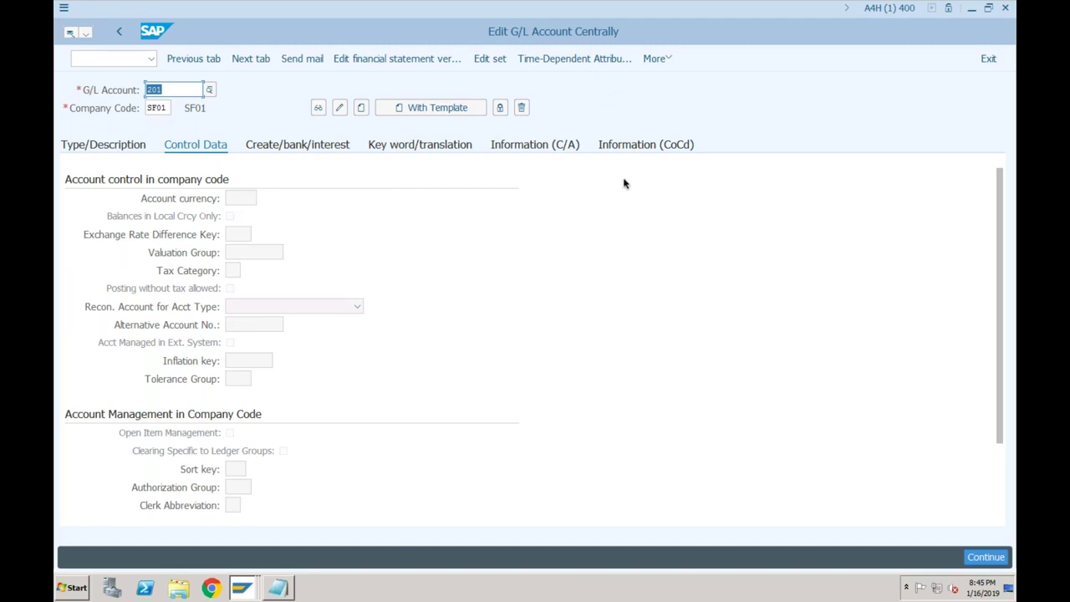
Leave G/L account maintenance and open the SAP Reference IMG through transaction SPRO.
left_click(96, 60)
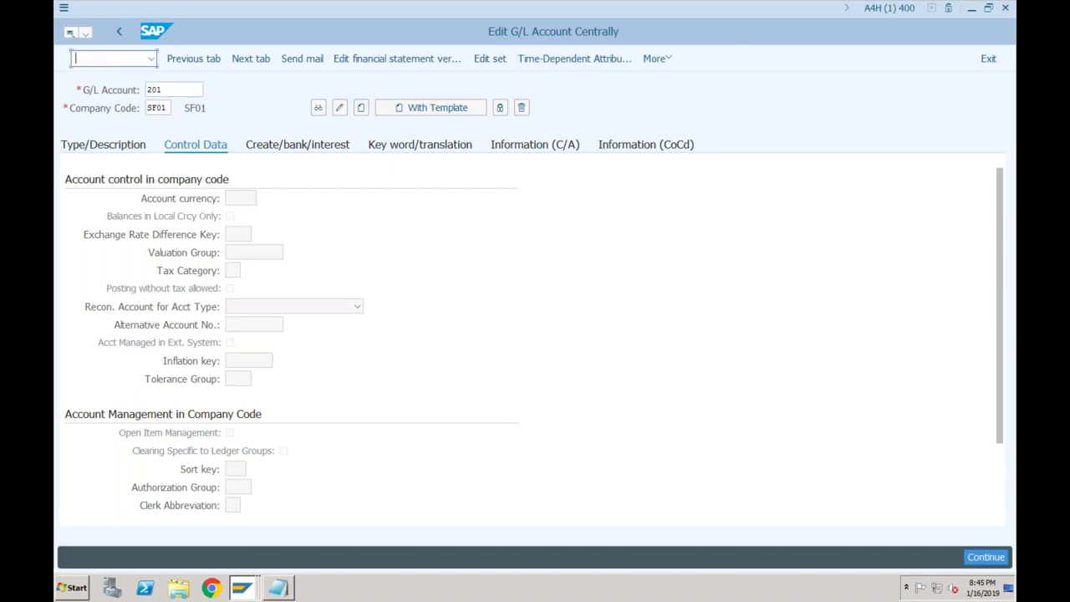
type("/n")
key("Return")
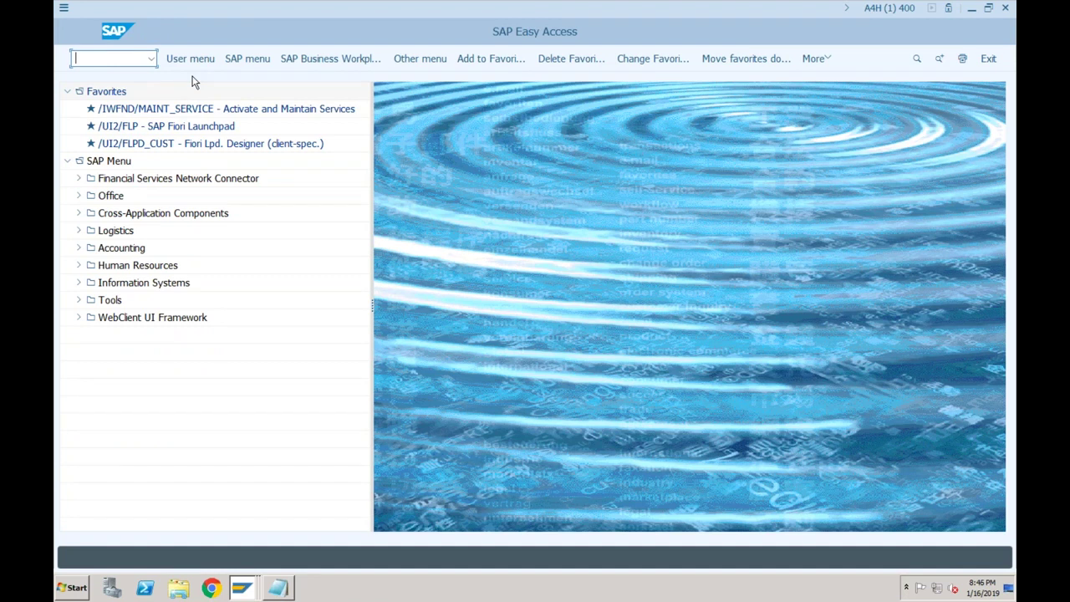
type("spro")
key("Return")
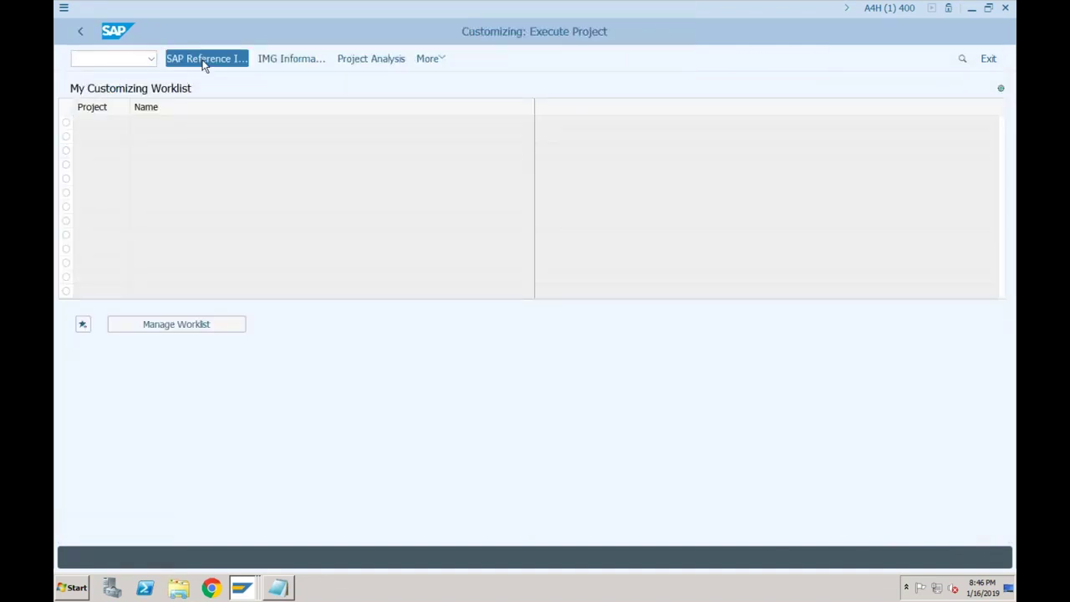
left_click(205, 61)
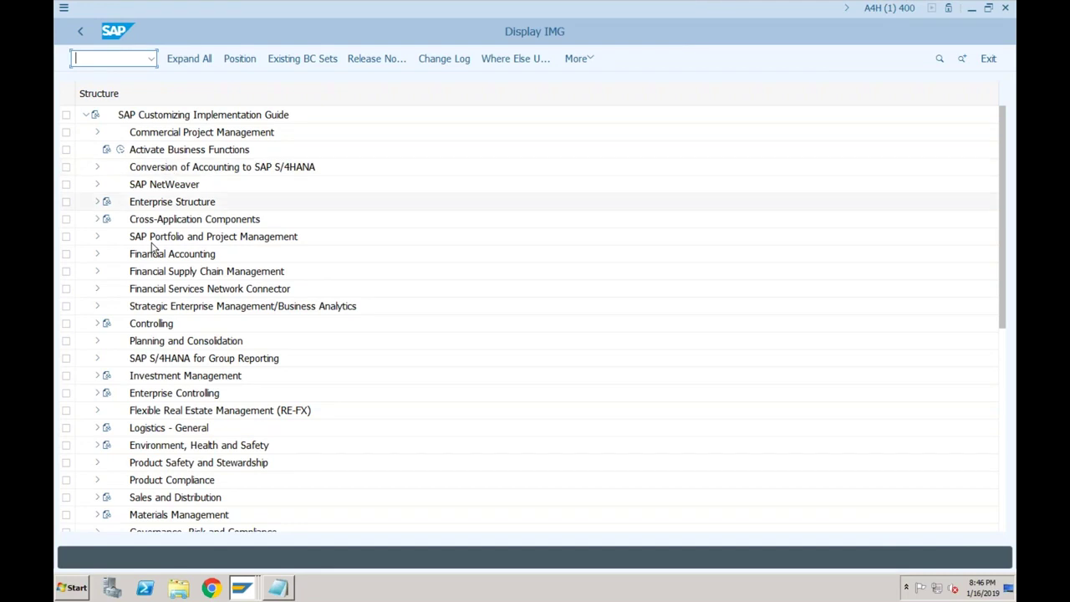
Open the document types maintenance view in the IMG under Financial Accounting Global Settings, Document, Document Types.
left_click(97, 255)
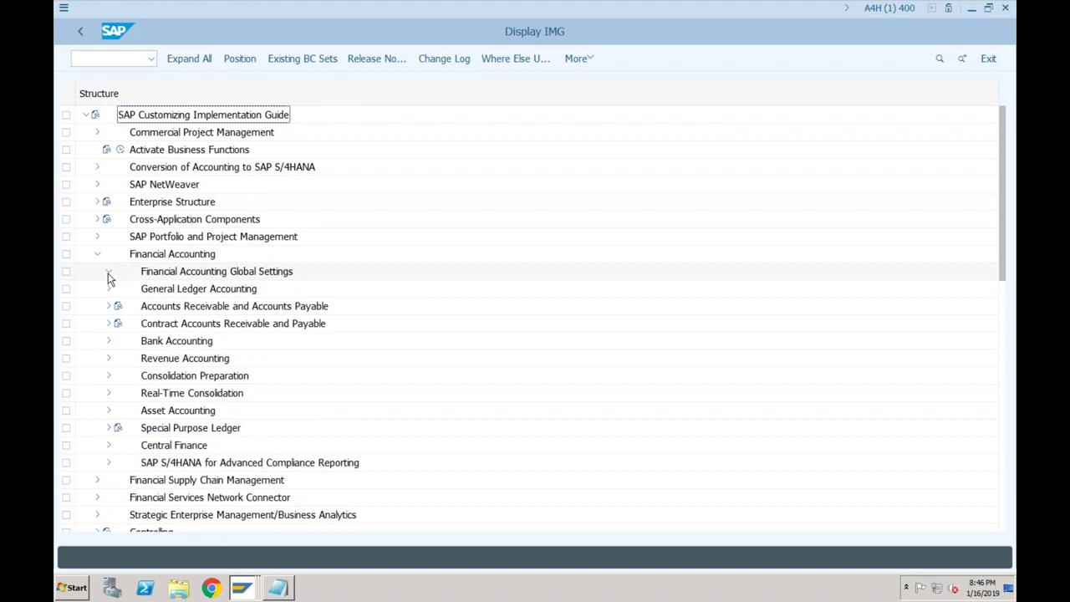
left_click(108, 272)
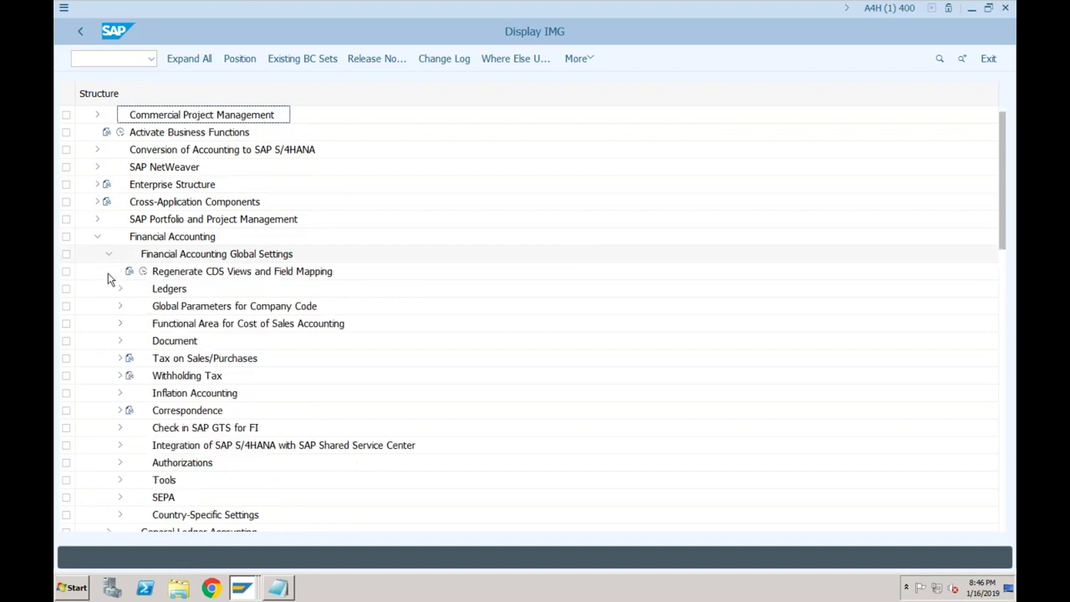
left_click(119, 340)
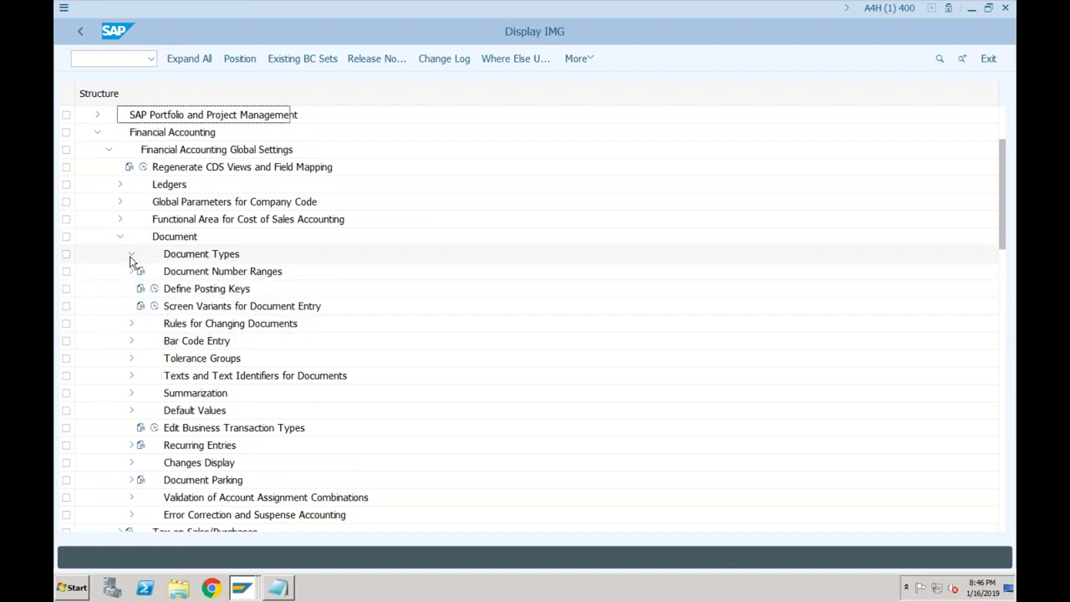
left_click(165, 271)
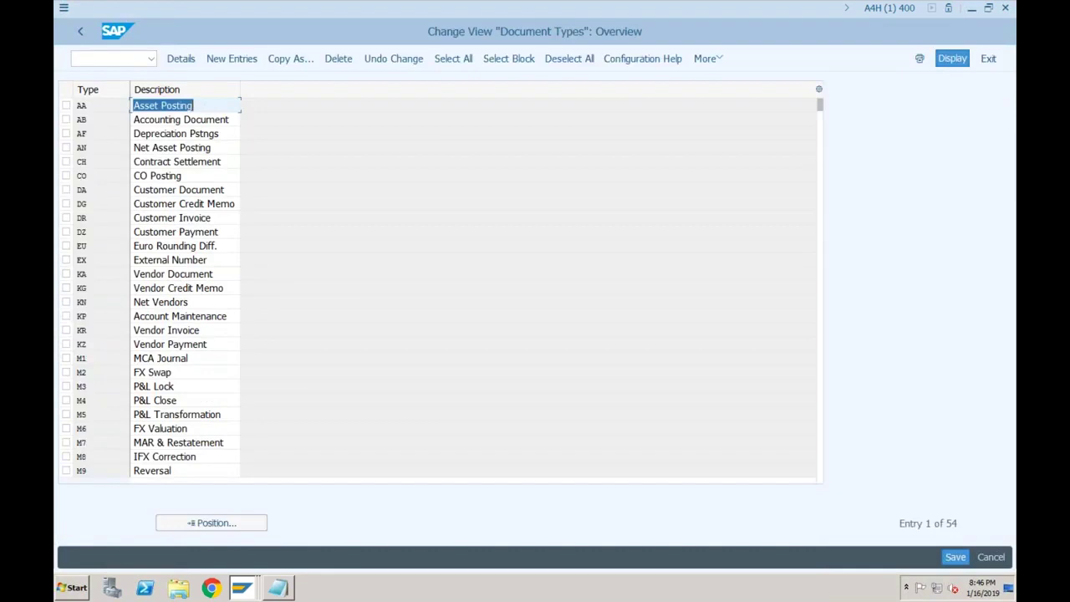
Review the details of document type AA, Asset Posting, and select document type CO, CO Posting, in the overview.
key("F2")
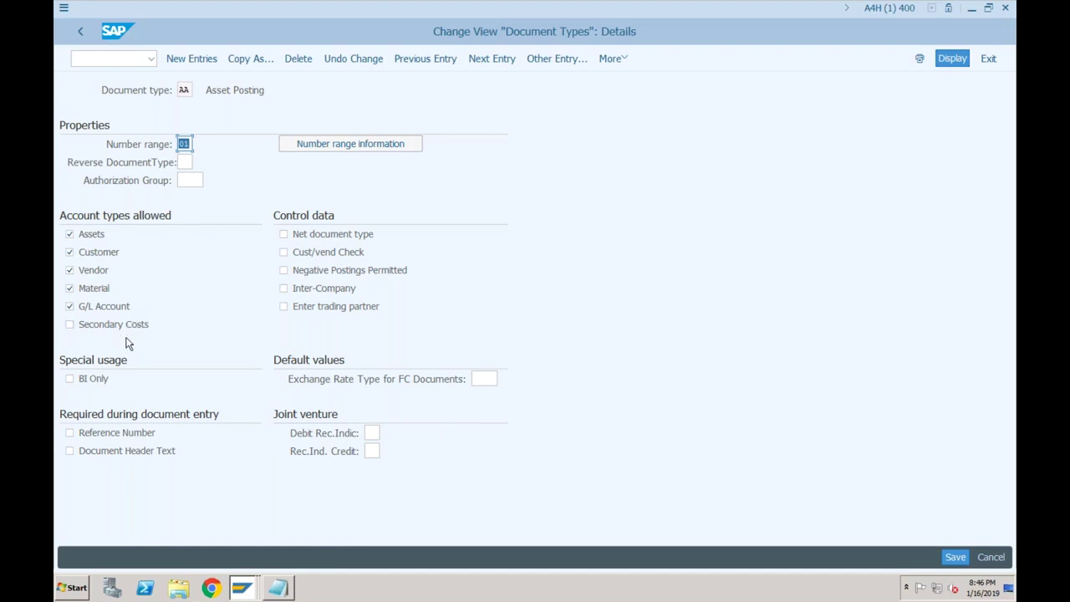
left_click(184, 89)
left_click(83, 33)
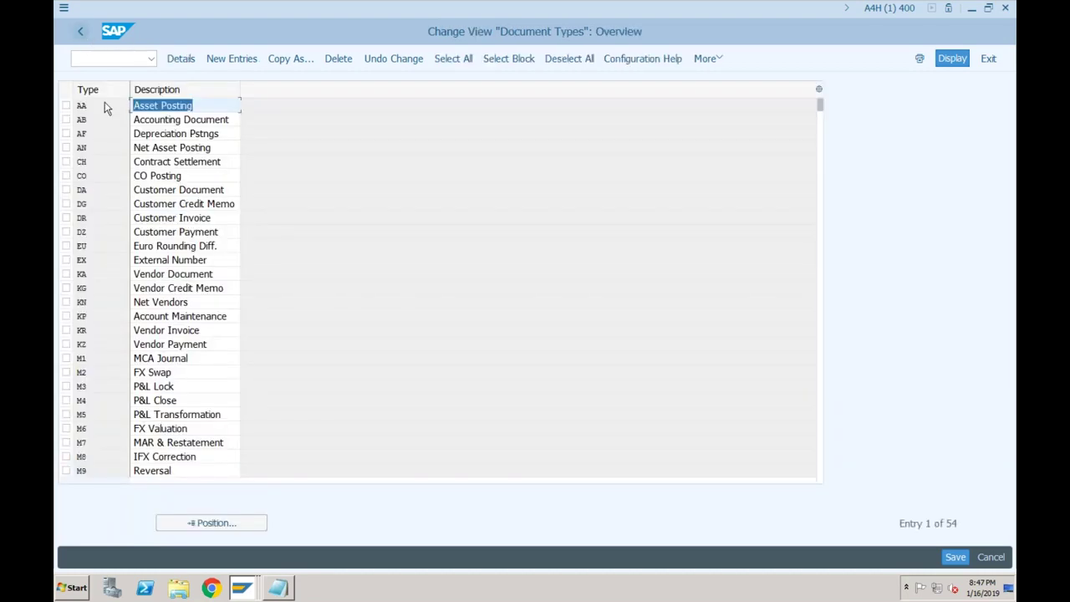
left_click(159, 175)
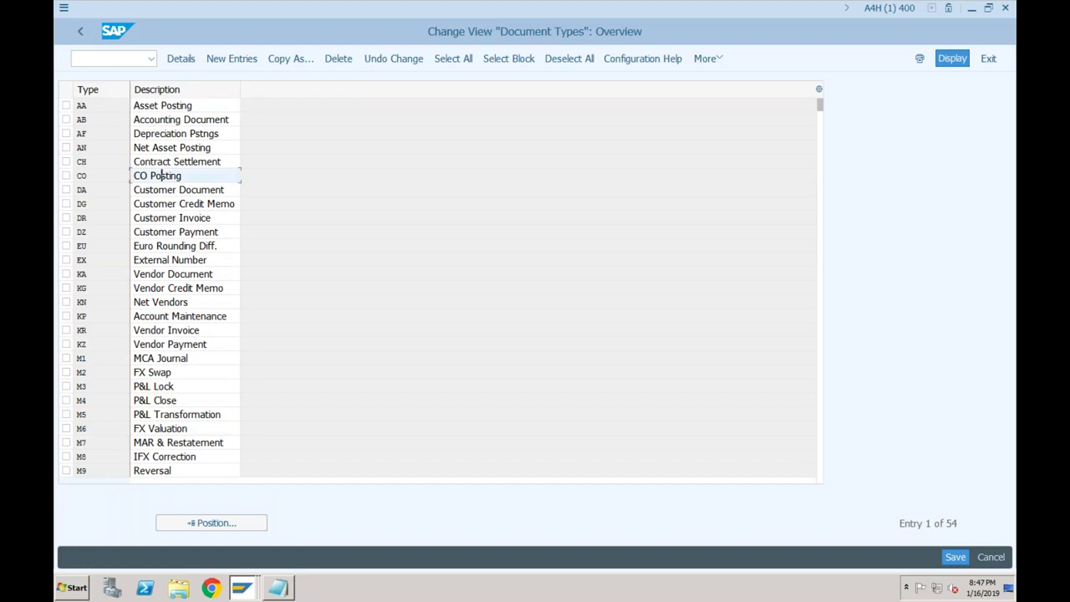
Review the document type codes and descriptions in the overview, including AB, CO, the customer types and the vendor types.
left_click(95, 175)
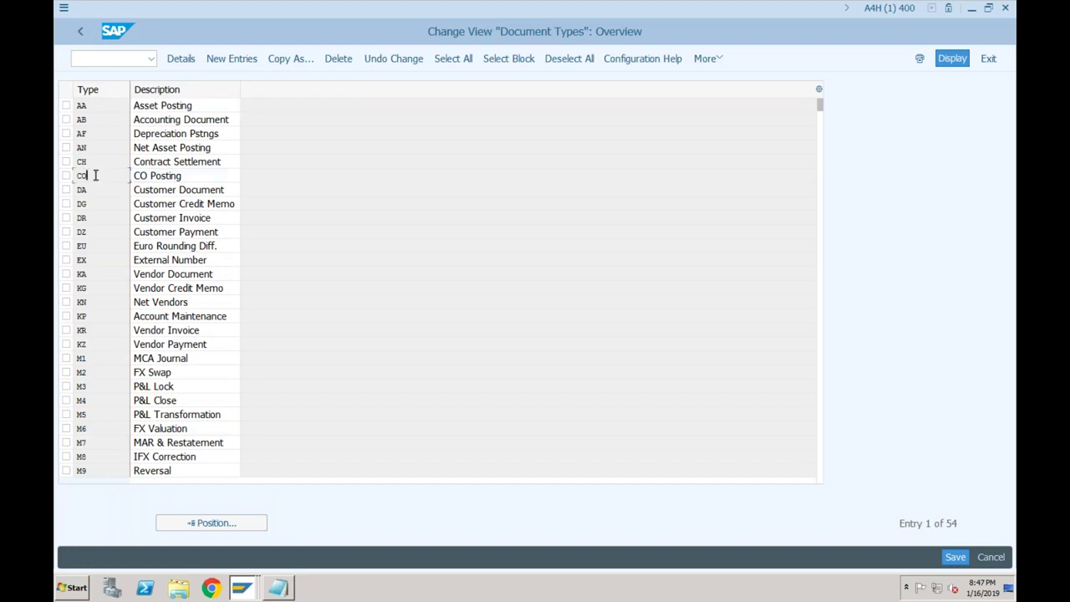
left_click(183, 177)
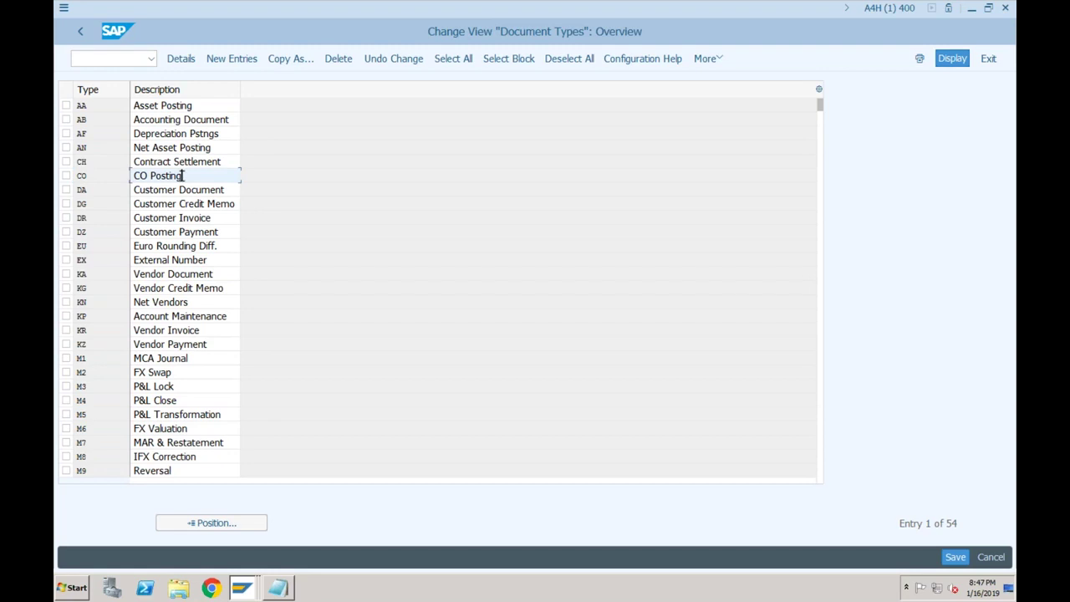
left_click(86, 120)
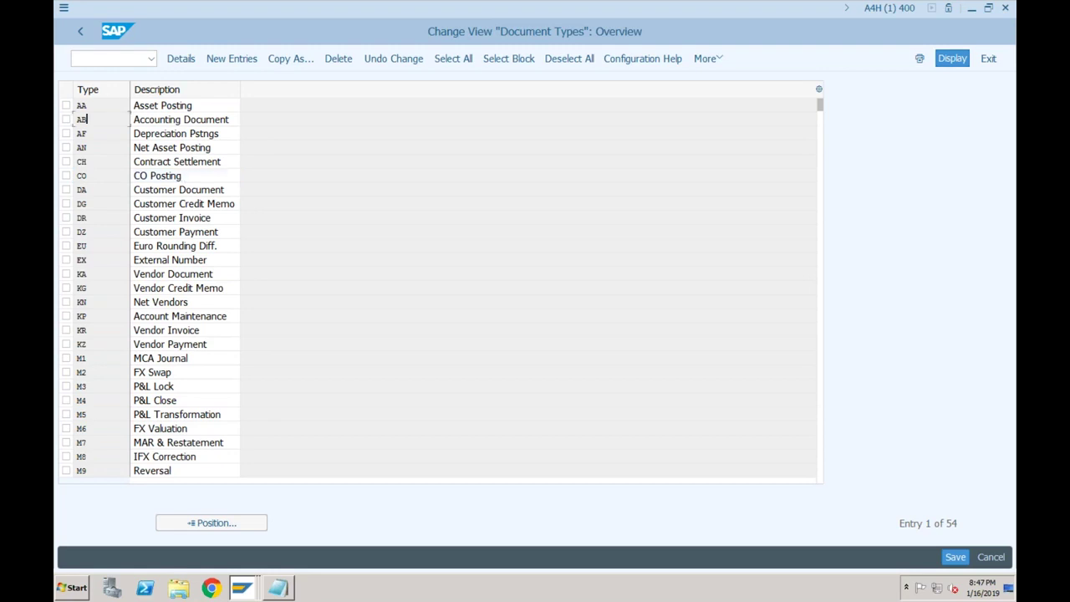
key("Down")
key("Down")
left_click(105, 159)
left_click(101, 189)
key("Down")
key("Down")
left_click(94, 275)
Review the detail settings of document type CO, CO Posting, and return to the IMG structure.
double_click(87, 175)
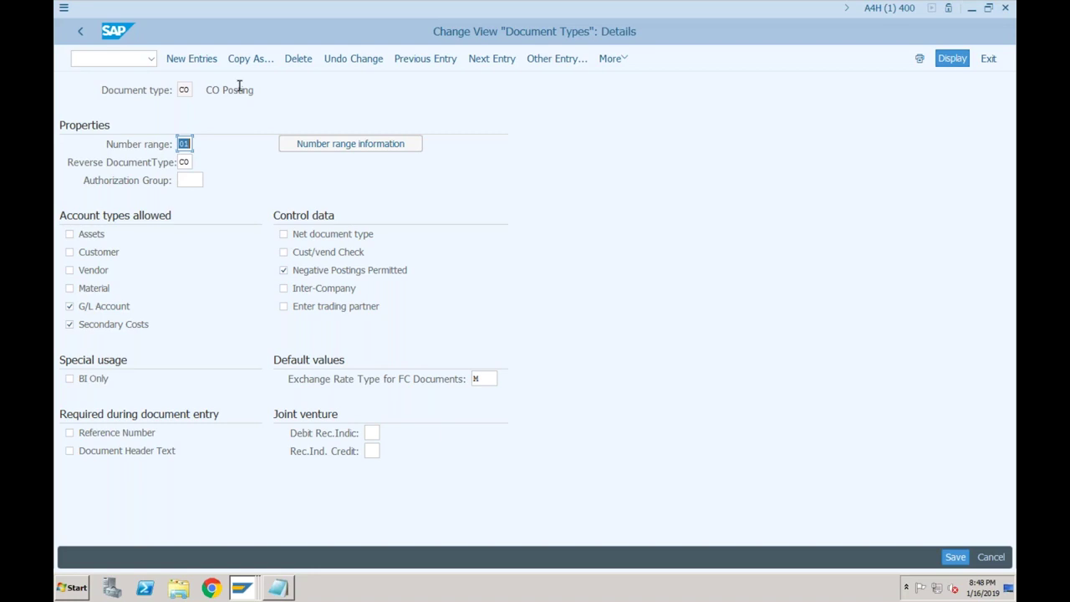
left_click(184, 92)
left_click(81, 32)
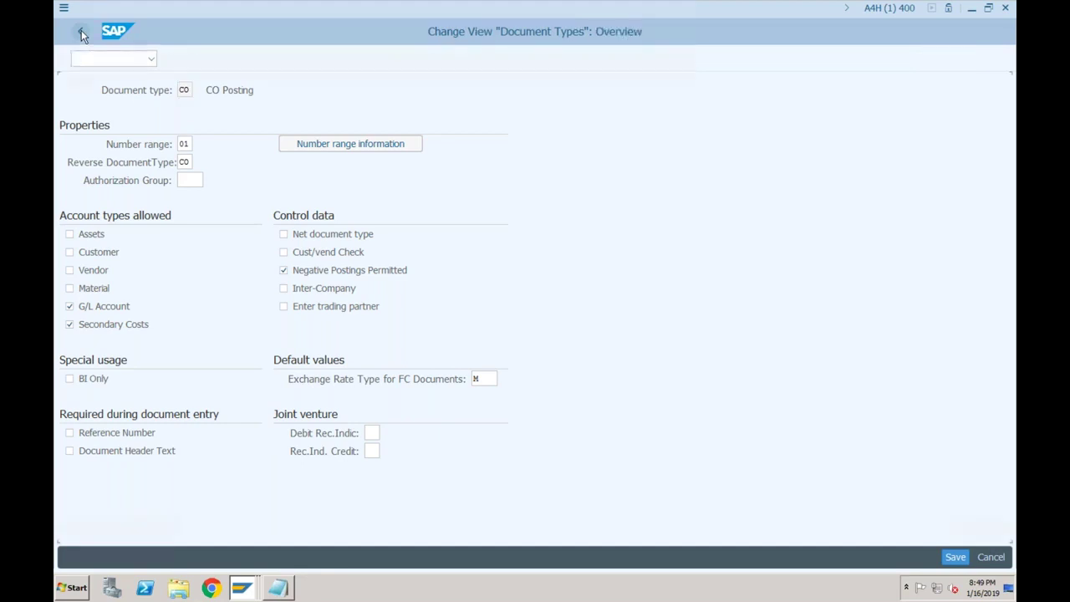
left_click(81, 32)
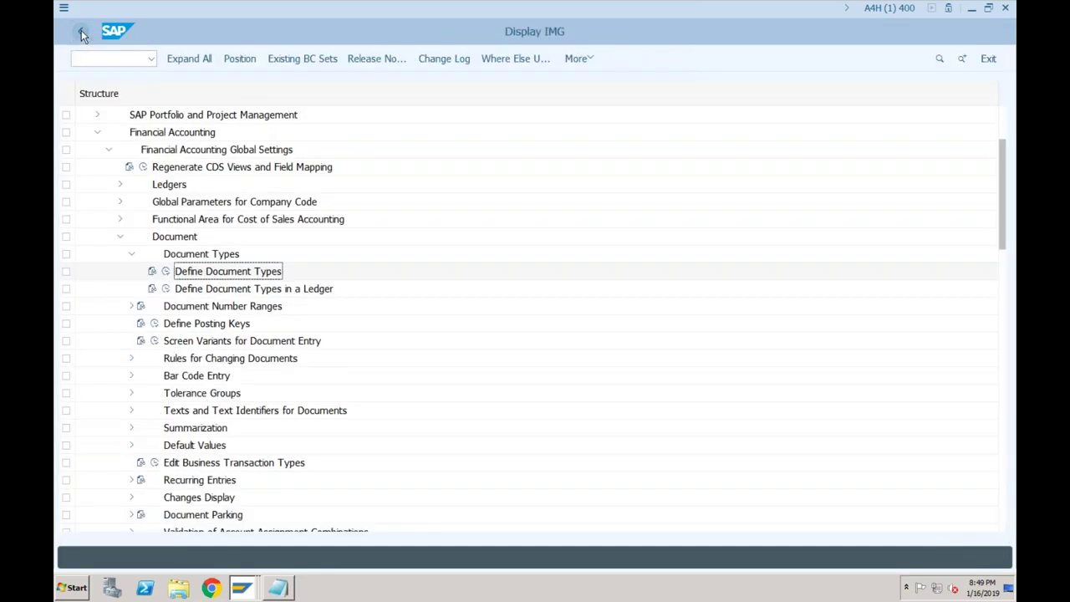
Collapse Document Types in the IMG and open Define Document Number Ranges under Document Number Ranges.
left_click(131, 257)
left_click(131, 255)
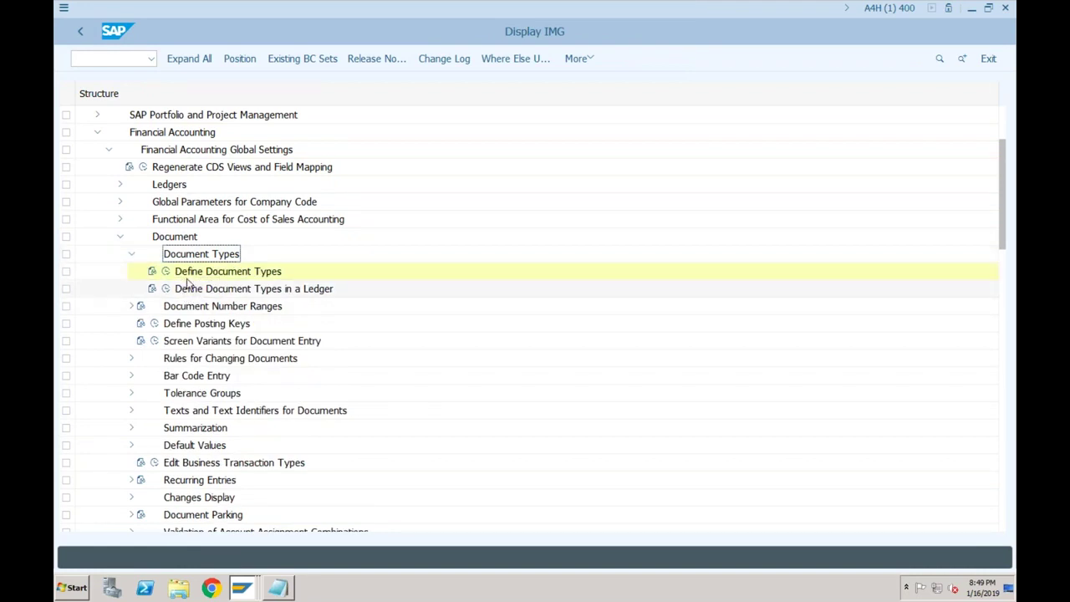
left_click(191, 292)
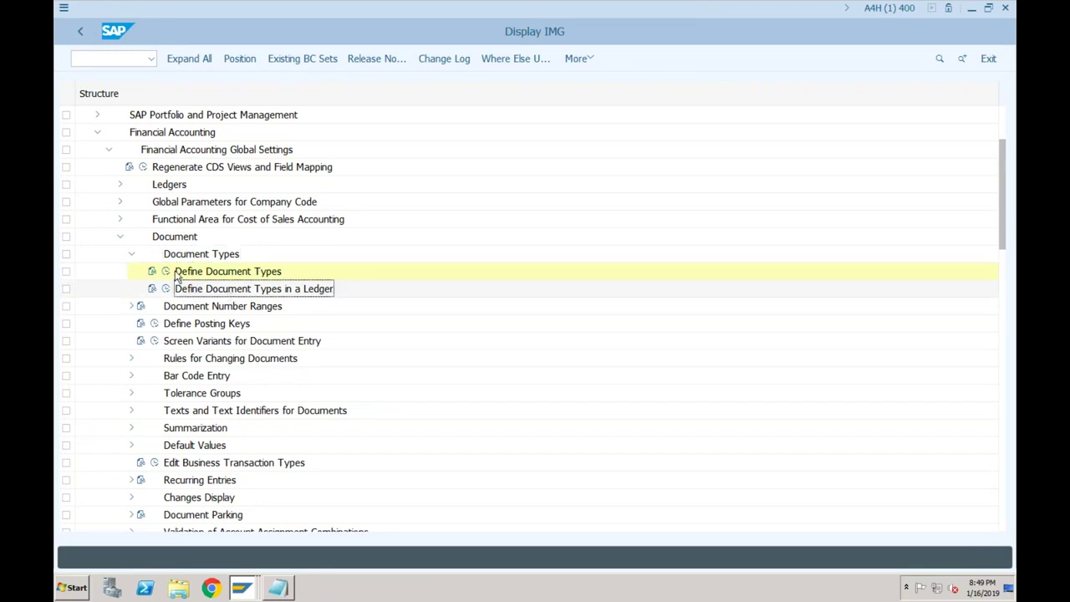
left_click(131, 255)
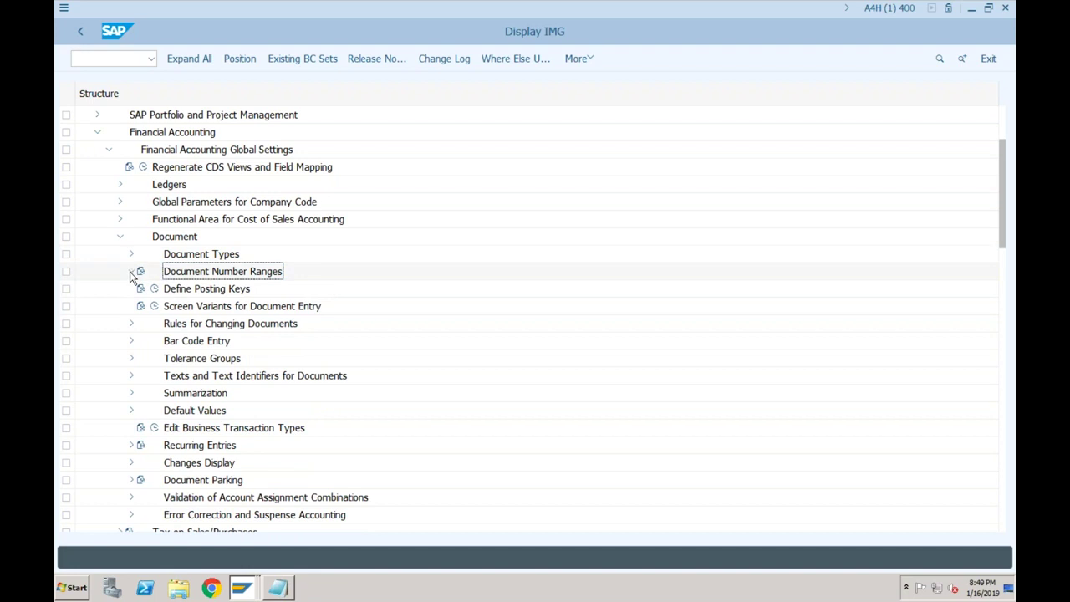
left_click(131, 273)
left_click(152, 288)
Copy the accounting document number ranges from company code 0001 to SF01 and return to the IMG.
left_click(262, 60)
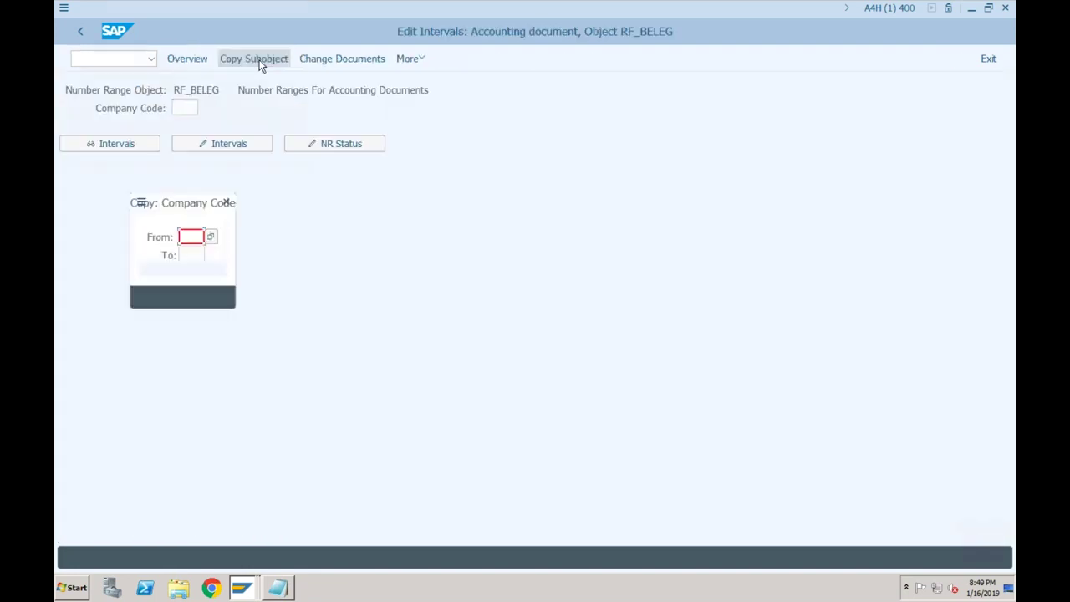
type("0001")
key("Tab")
type("sf01")
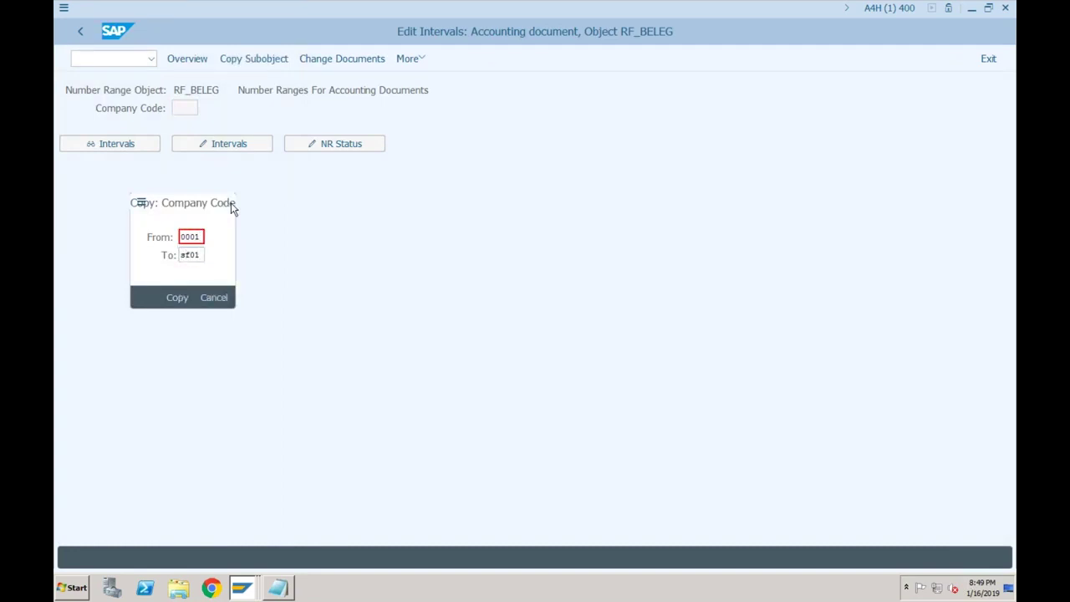
key("Return")
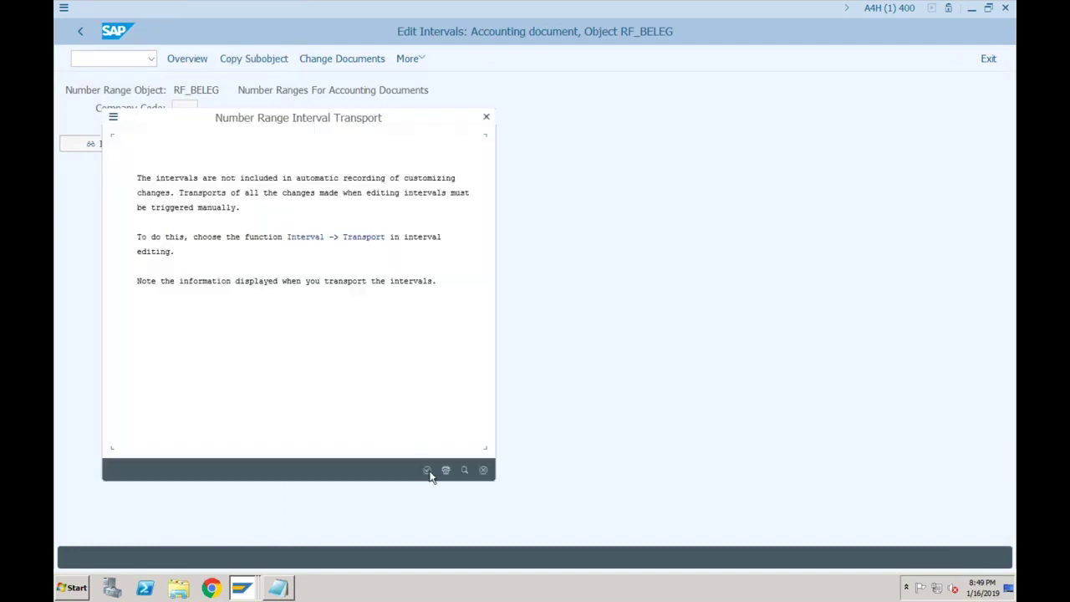
left_click(430, 471)
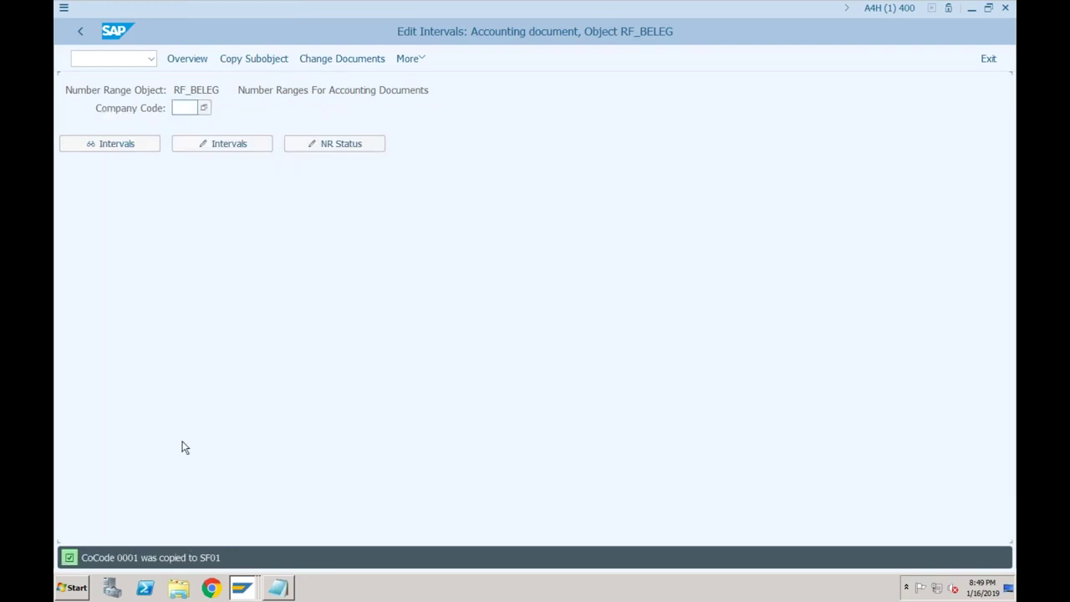
left_click(79, 32)
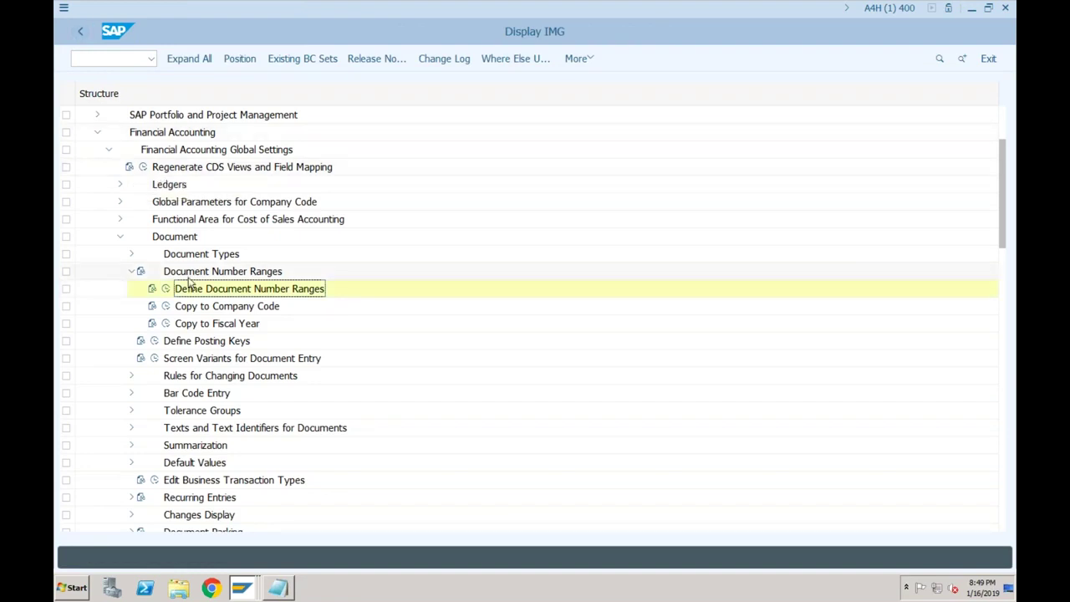
Open Define Tolerance Groups for Employees under Tolerance Groups in the IMG.
left_click(185, 414)
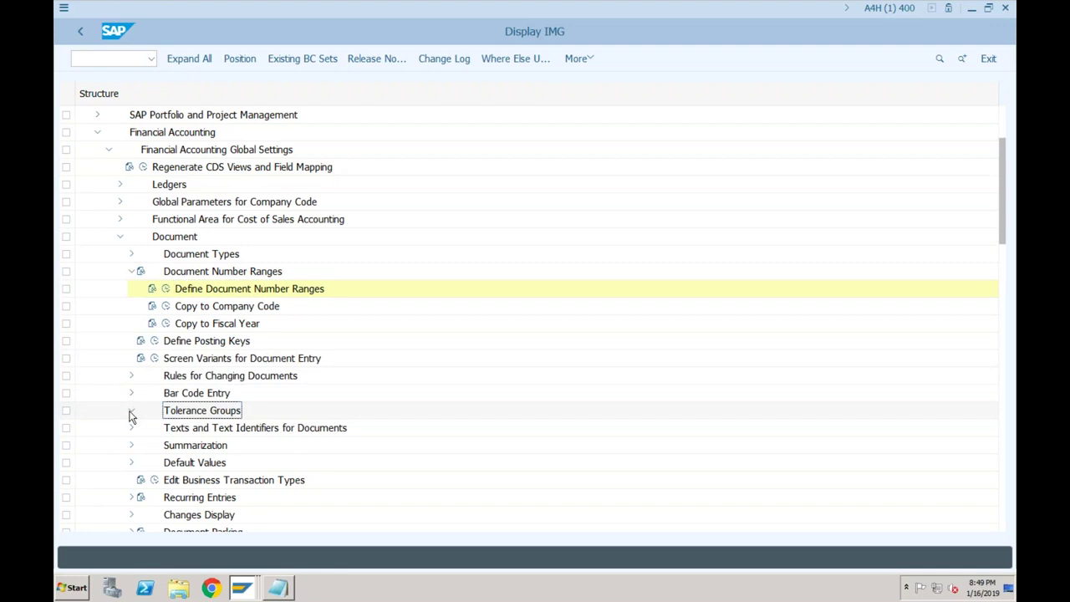
left_click(131, 412)
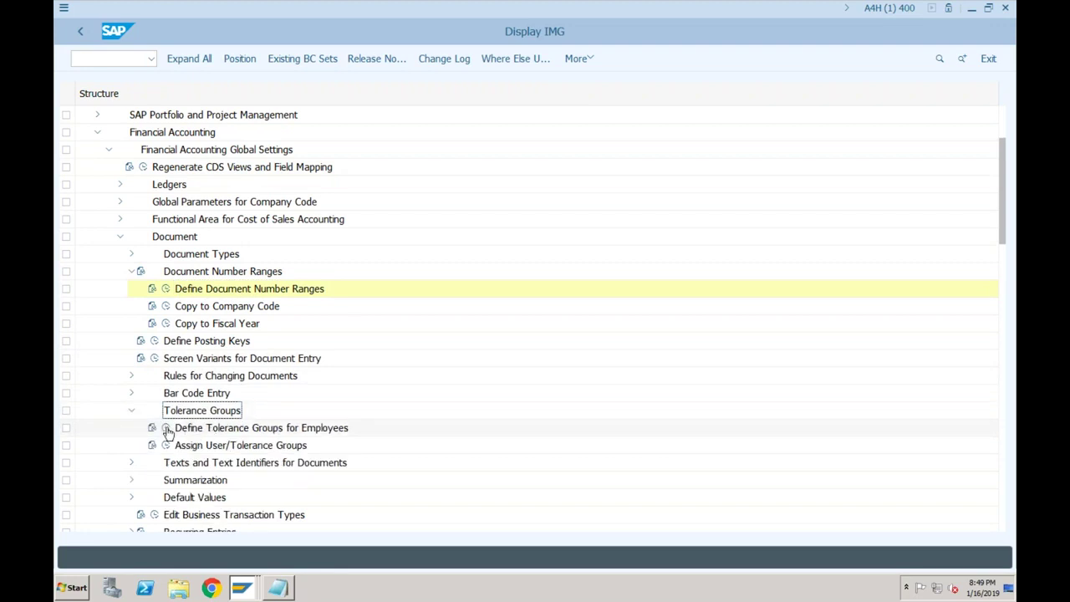
left_click(166, 428)
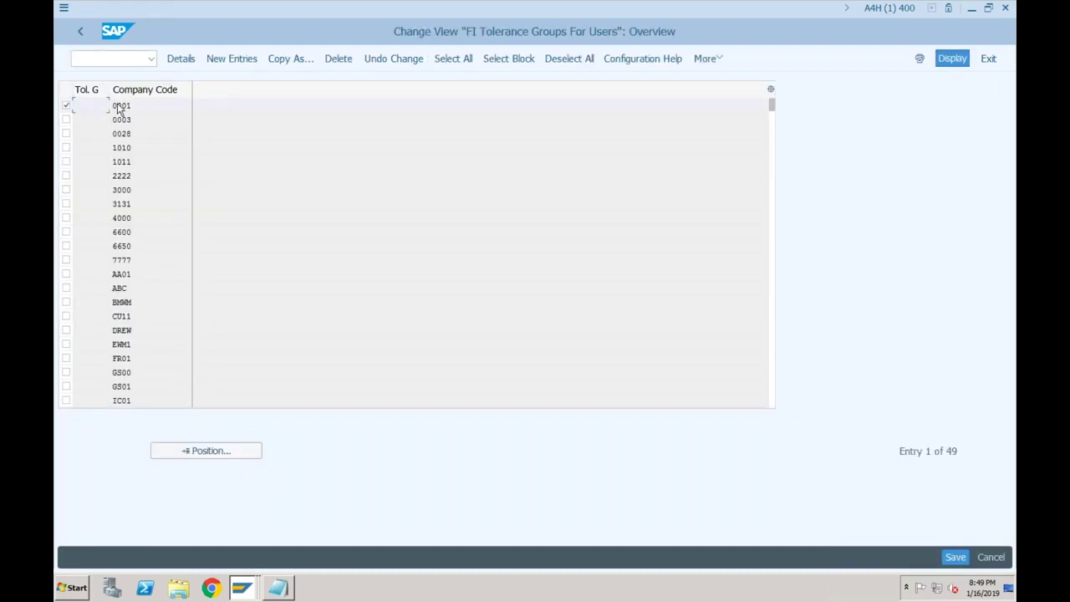
Copy the employee tolerance group of company code 0001 to SF01, save it with the proposed customizing request, and return to the IMG.
left_click(284, 61)
key("Tab")
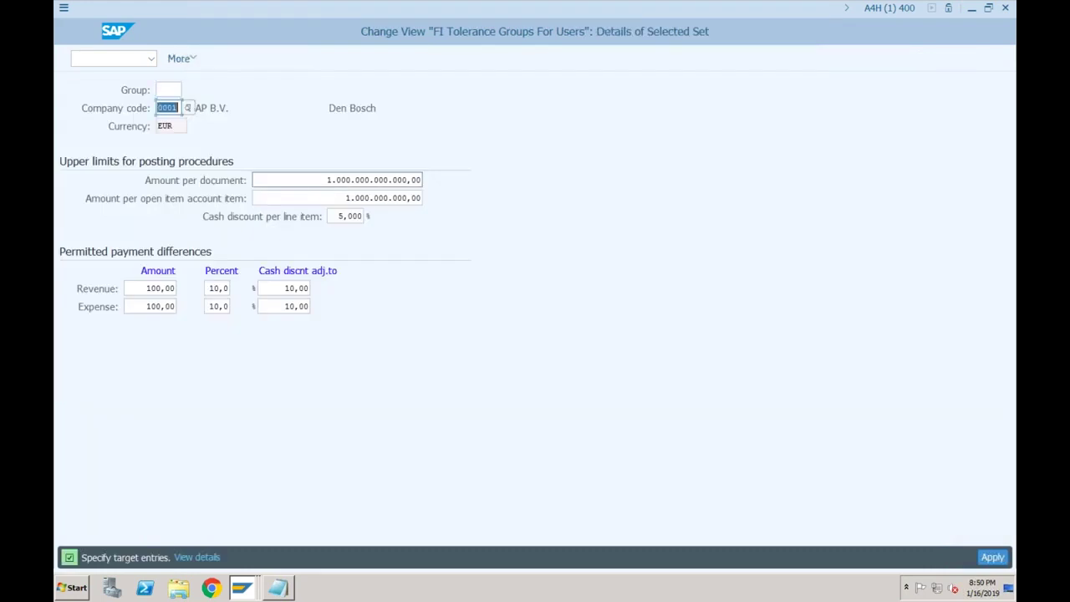
type("ZAG1")
key("Return")
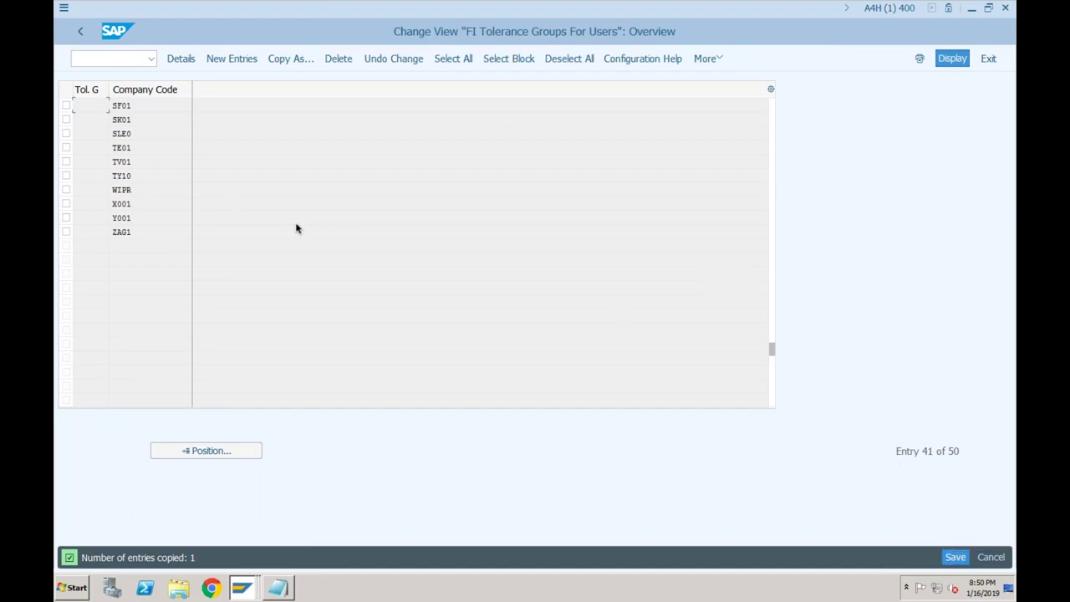
left_click(955, 556)
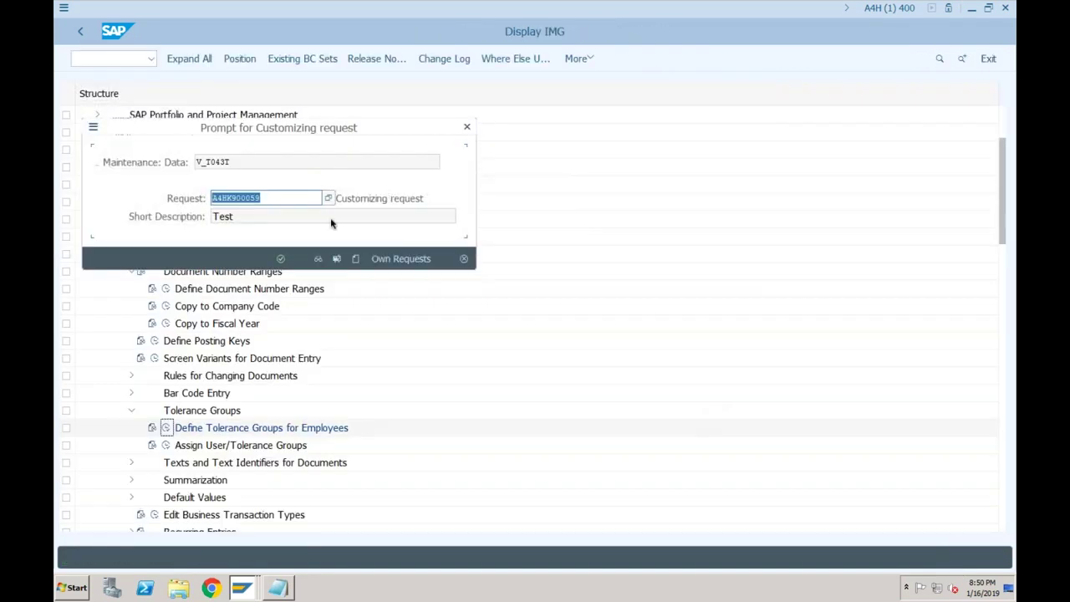
left_click(281, 260)
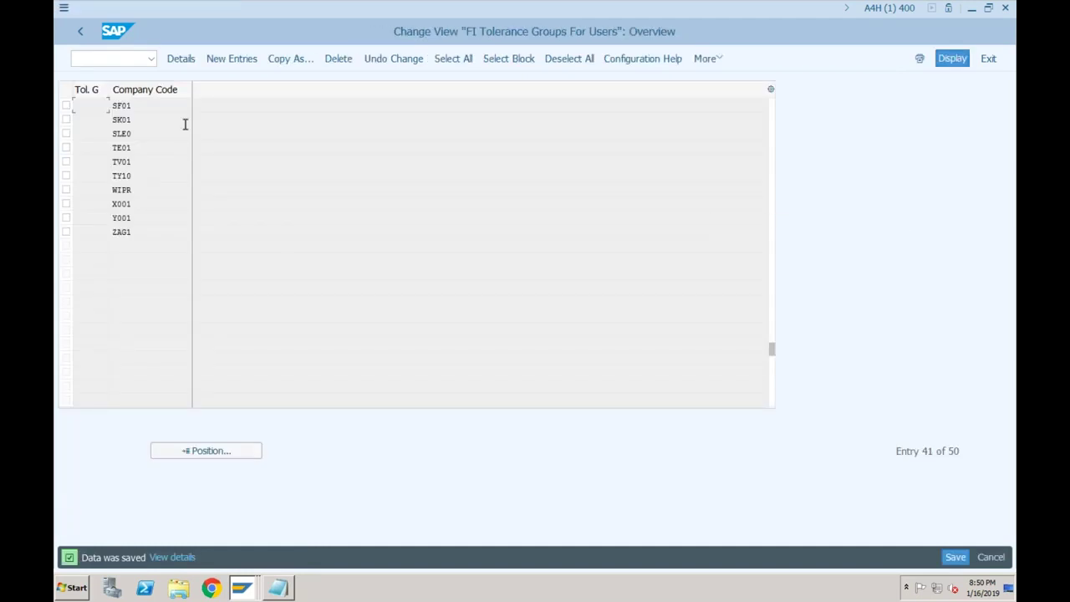
left_click(83, 32)
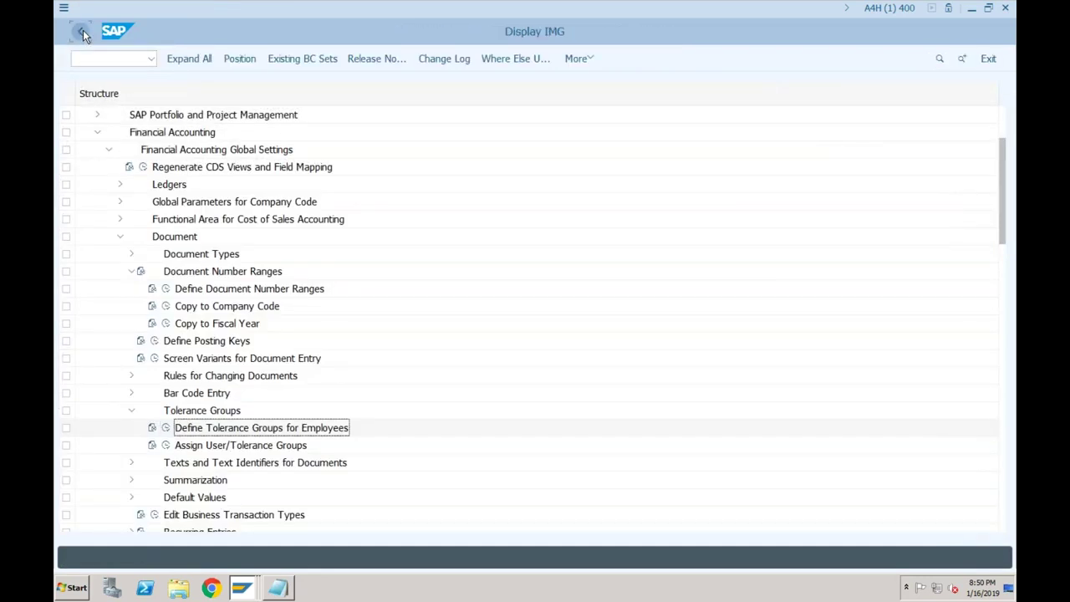
Leave the IMG for SAP Easy Access and open the Enter G/L Account Document transaction.
left_click(83, 33)
left_click(82, 32)
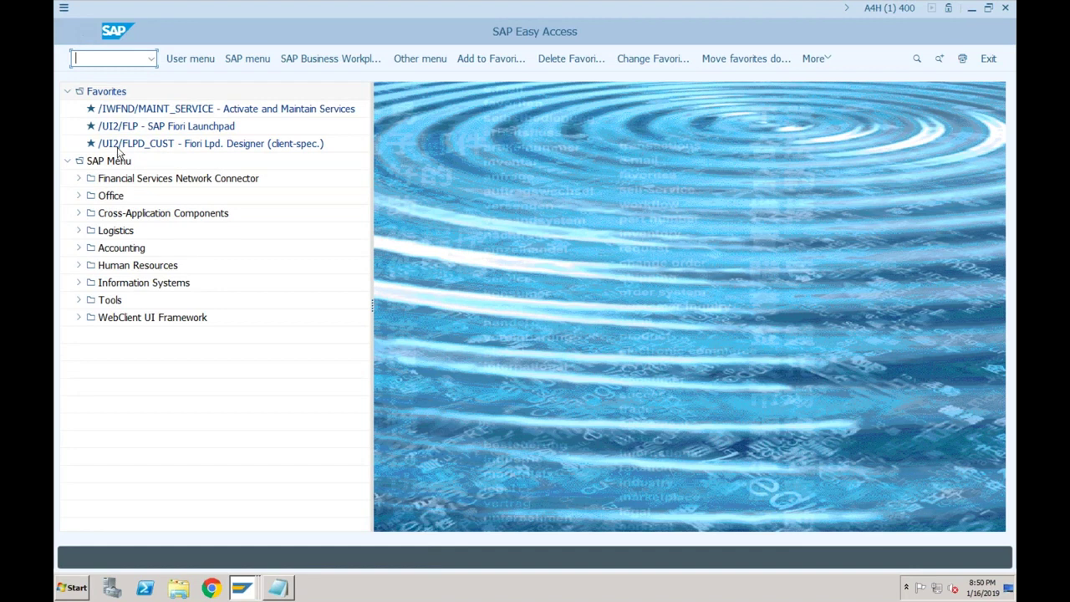
type("SU01")
key("Return")
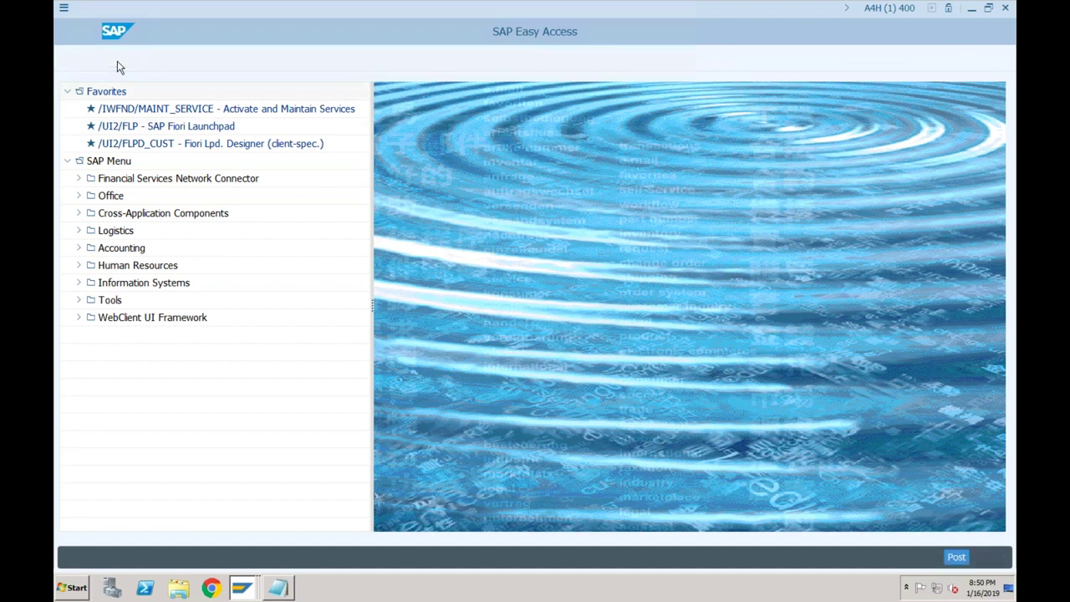
Switch the G/L account document entry to company code SF01.
type("1601")
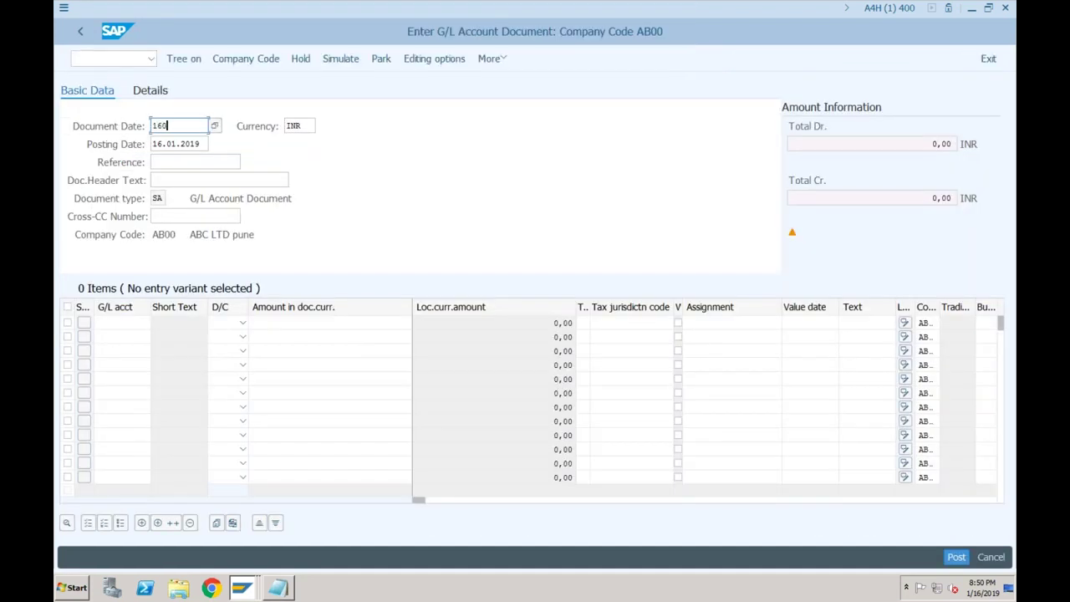
left_click(171, 235)
left_click(250, 65)
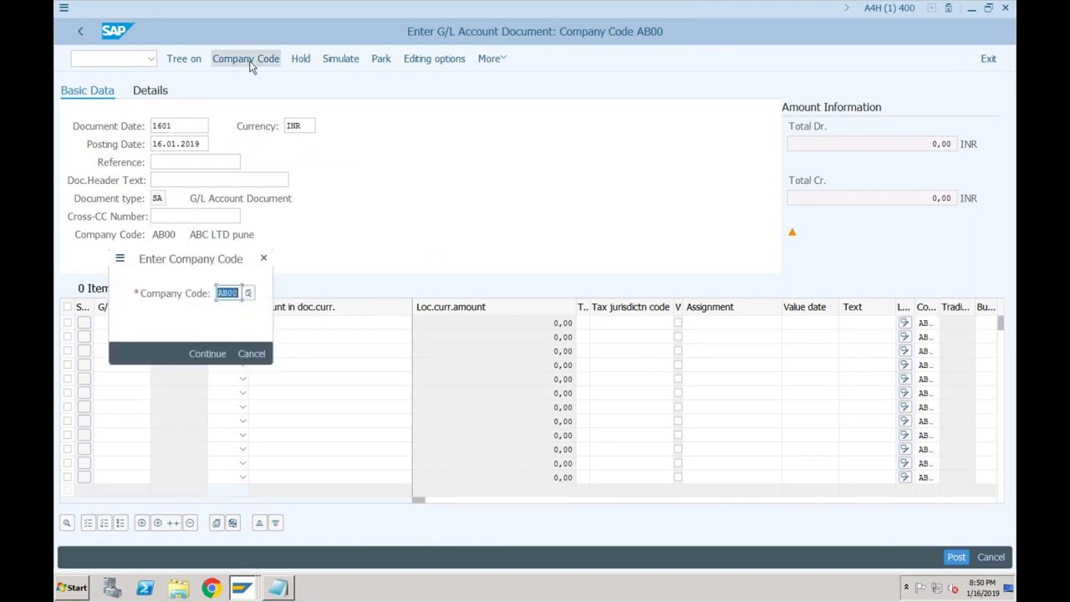
type("sf01")
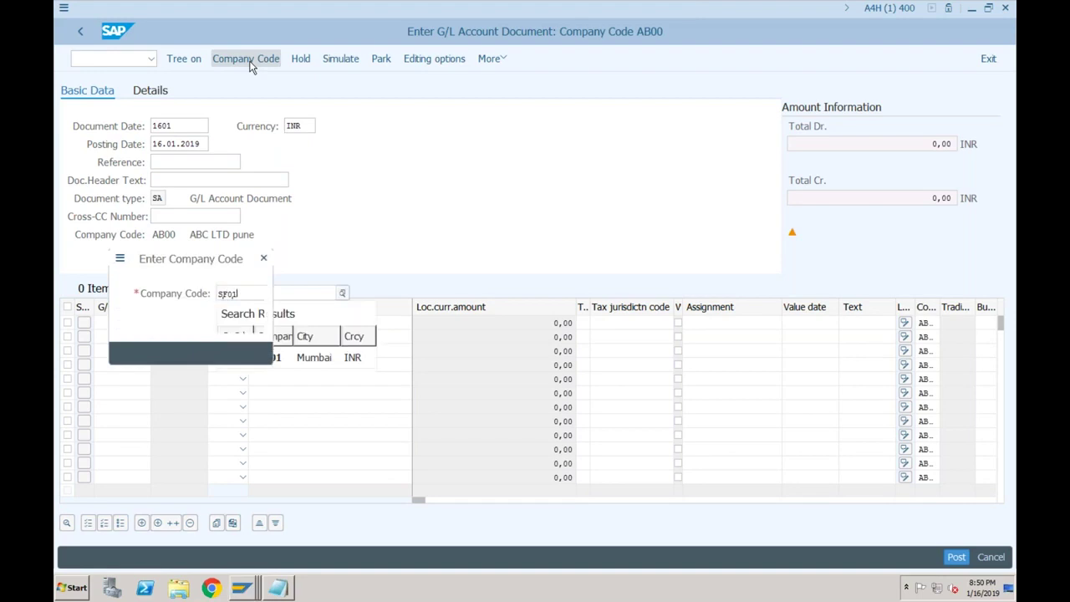
key("Return")
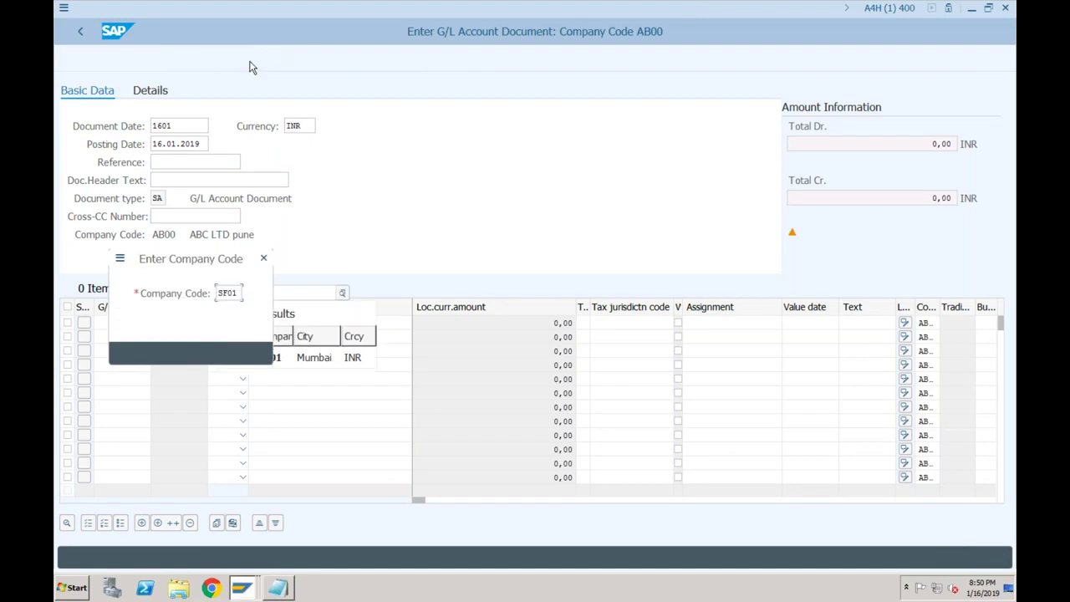
Set the document date to 16012019 and enter Test as both the reference and the document header text.
type("1")
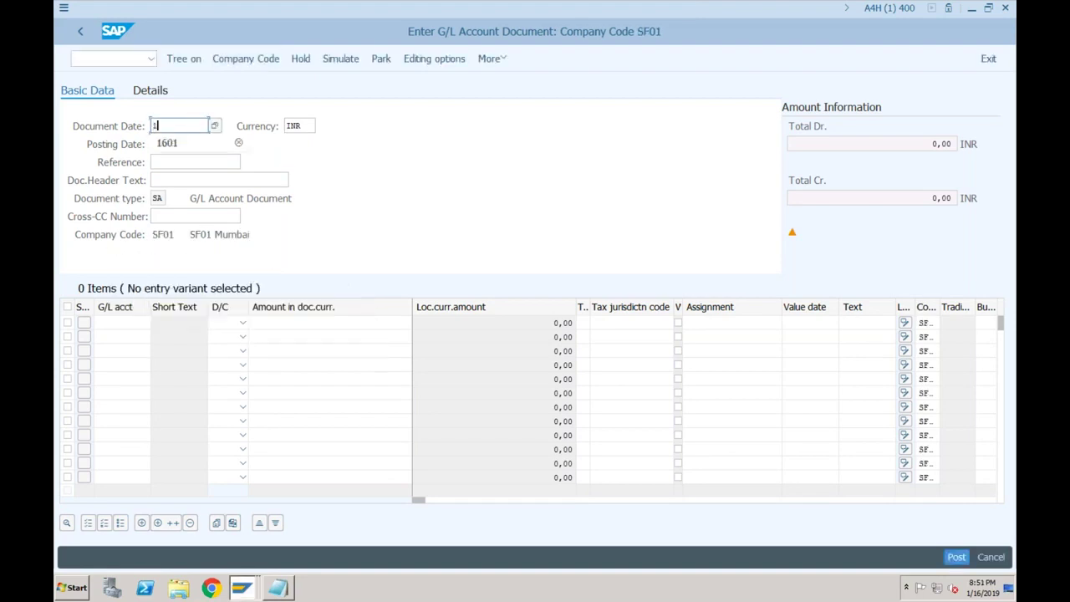
type("6012019")
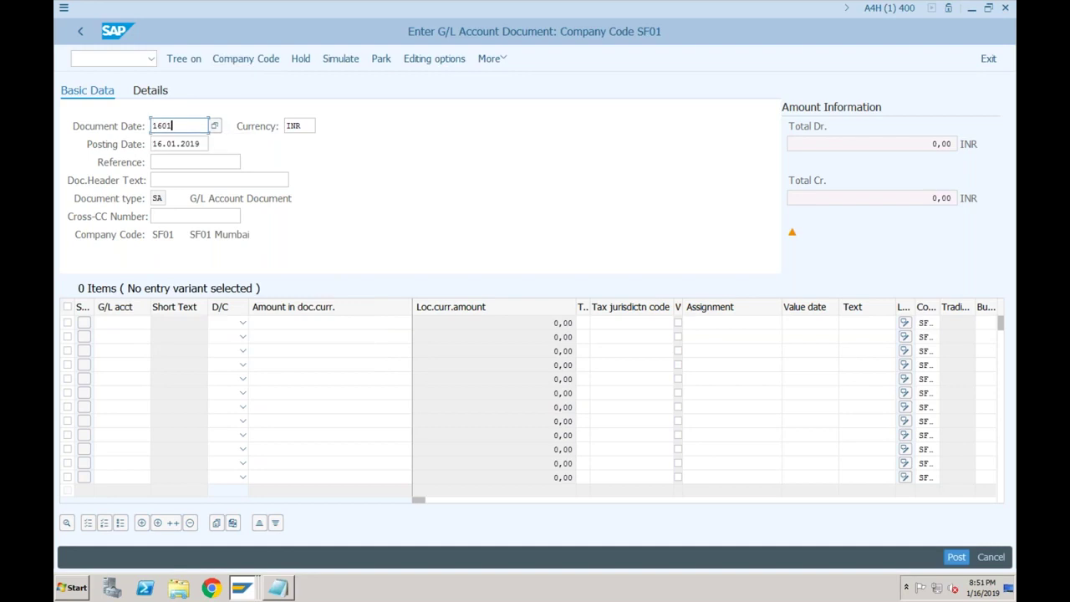
key("Tab")
key("Tab")
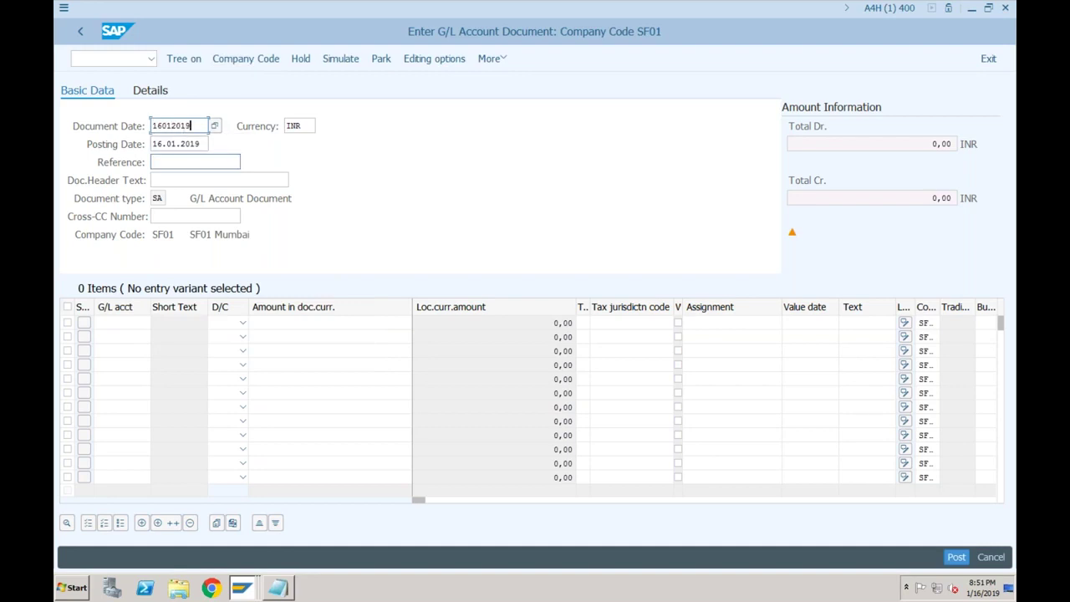
type("Test")
key("Tab")
type("Test")
key("Tab")
key("Tab")
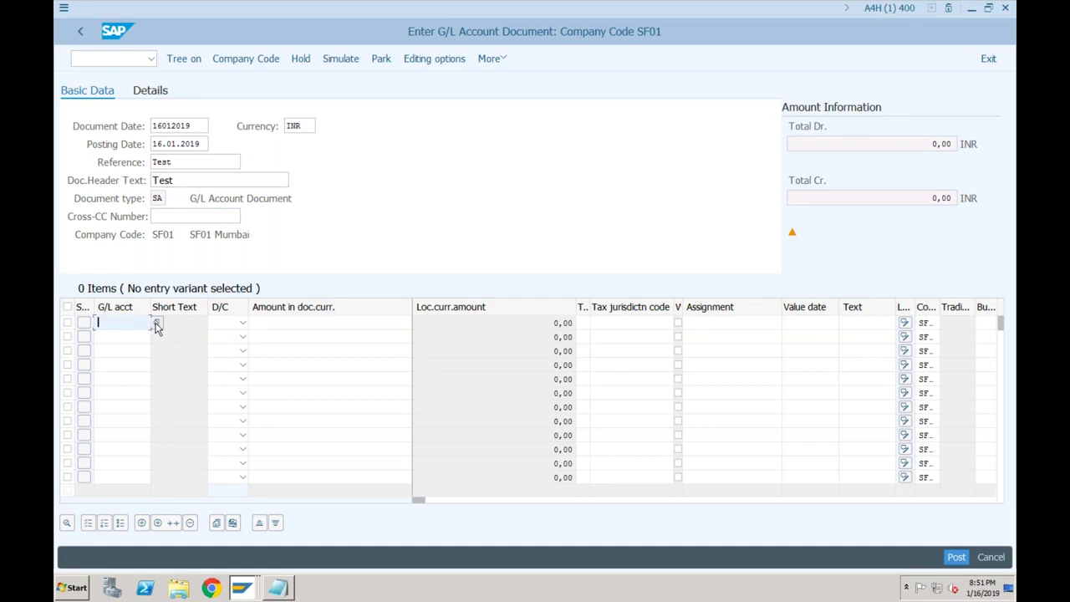
Look up the G/L accounts of company code SF01 and choose account 400, Rent Expenses, for the first line item.
left_click(157, 324)
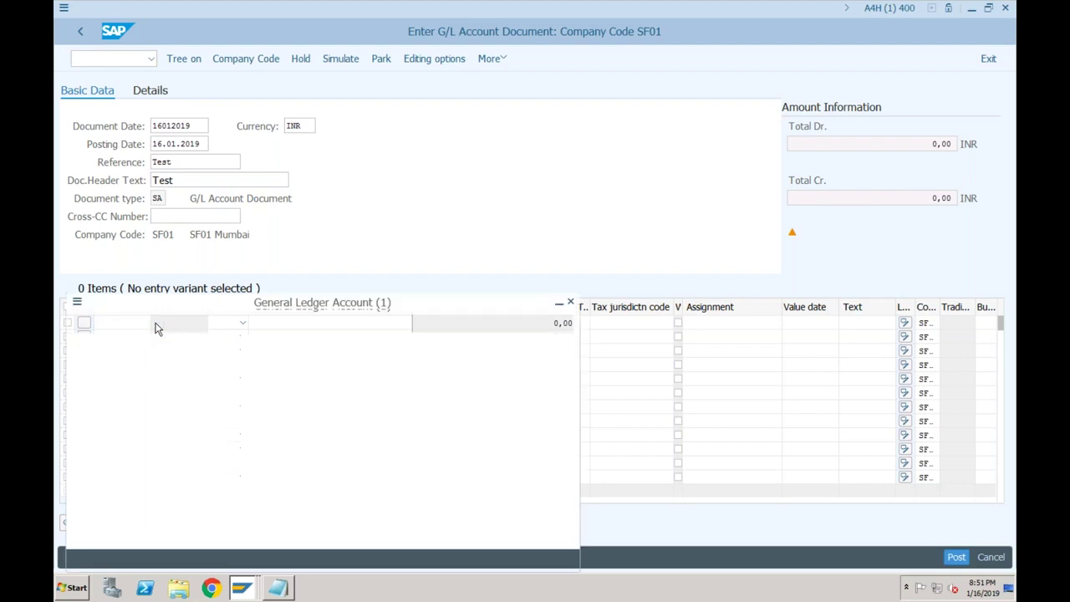
left_click(378, 558)
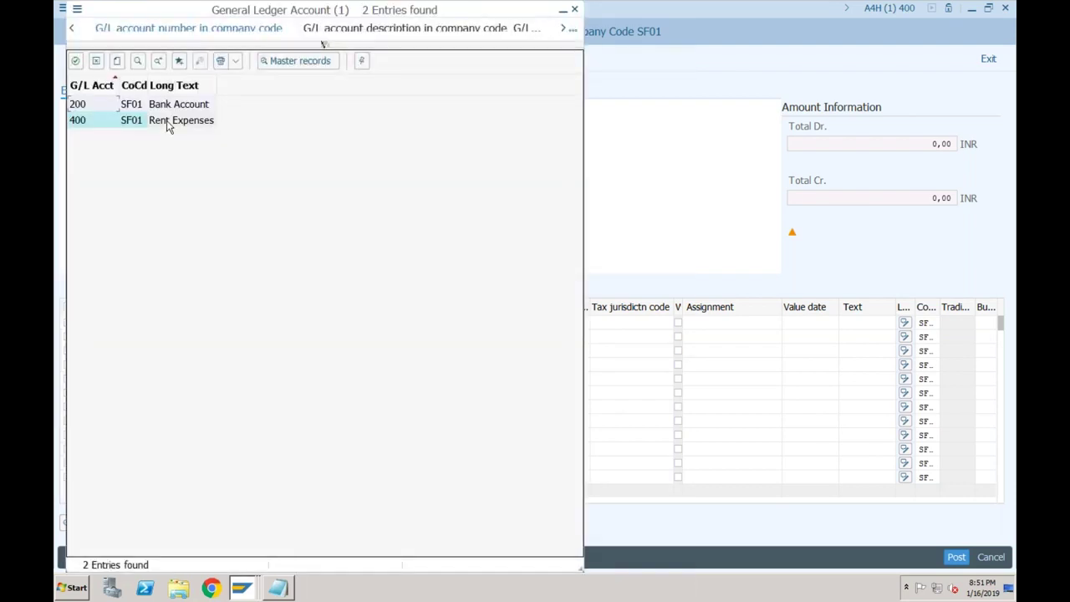
left_click(171, 121)
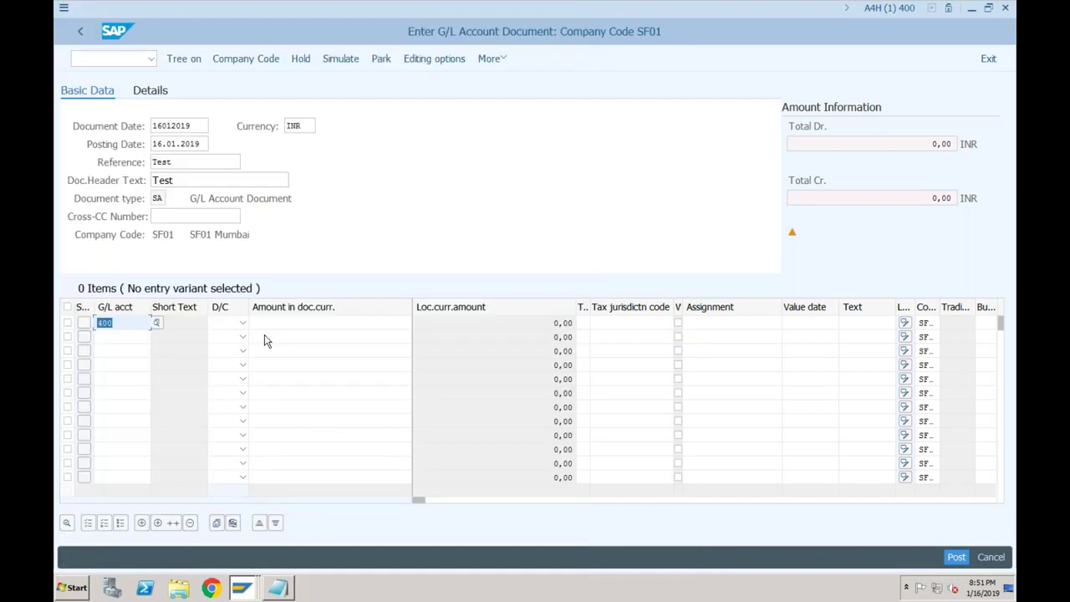
Make the account 400 line item a debit with an amount of 1000.
left_click(243, 323)
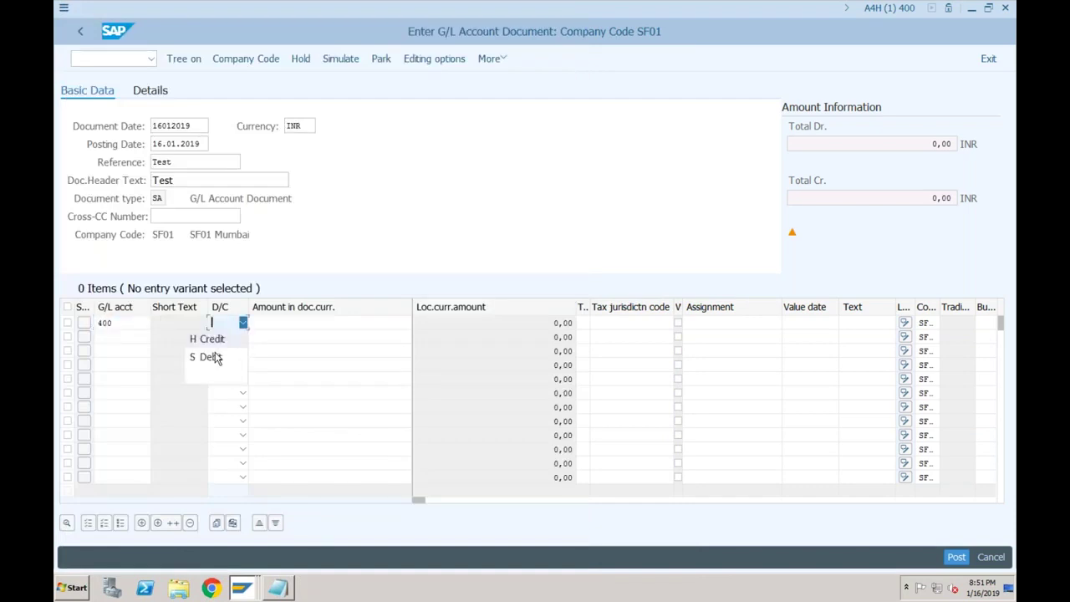
left_click(214, 357)
key("Tab")
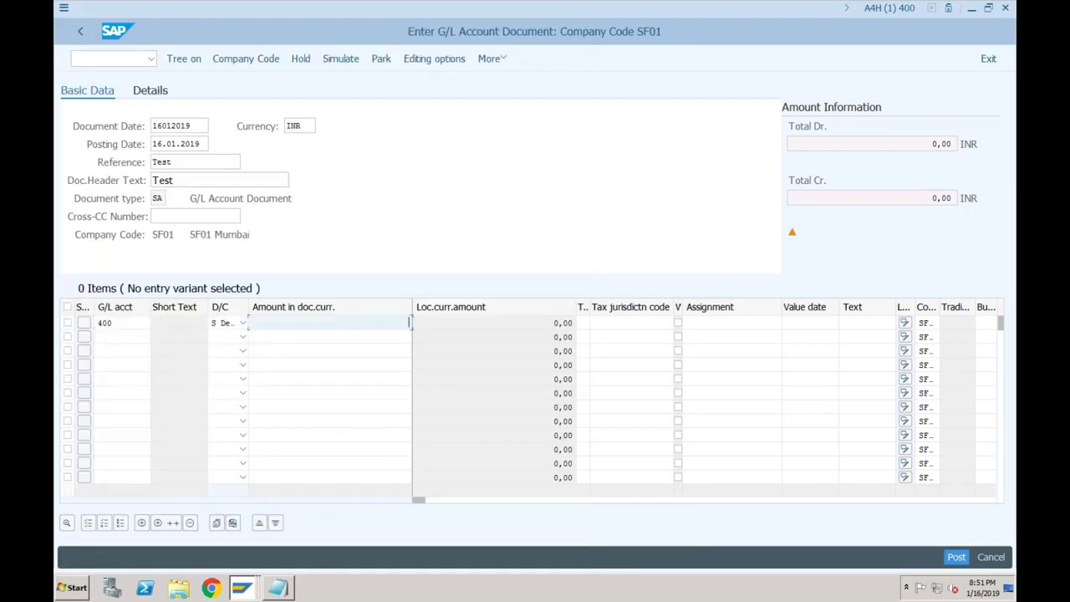
type("1000")
Add a second line item for G/L account 200, Bank Account, as a credit of 1000.
left_click(98, 336)
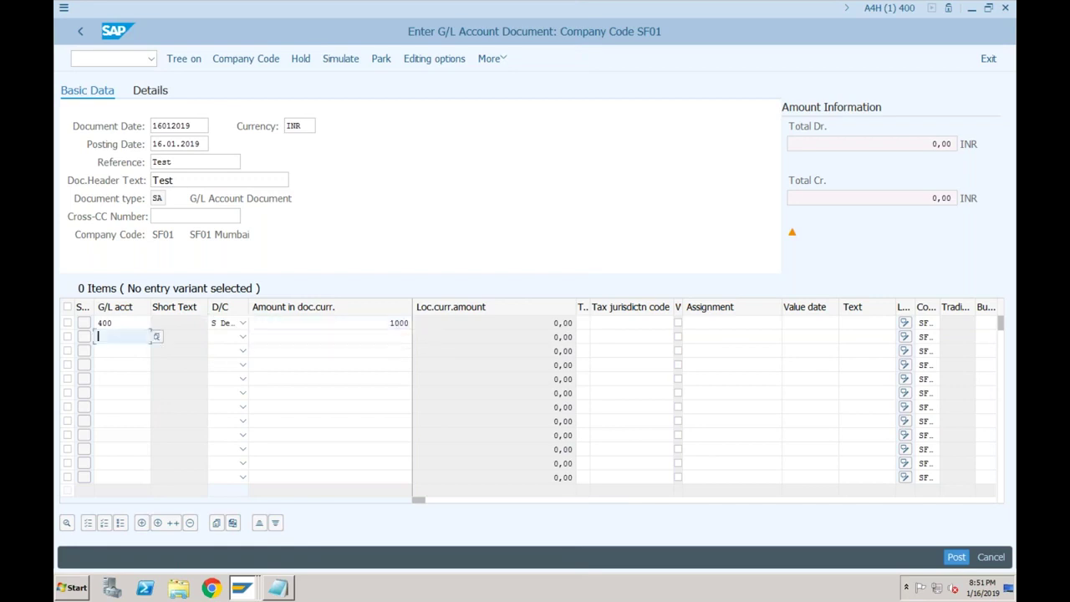
left_click(156, 336)
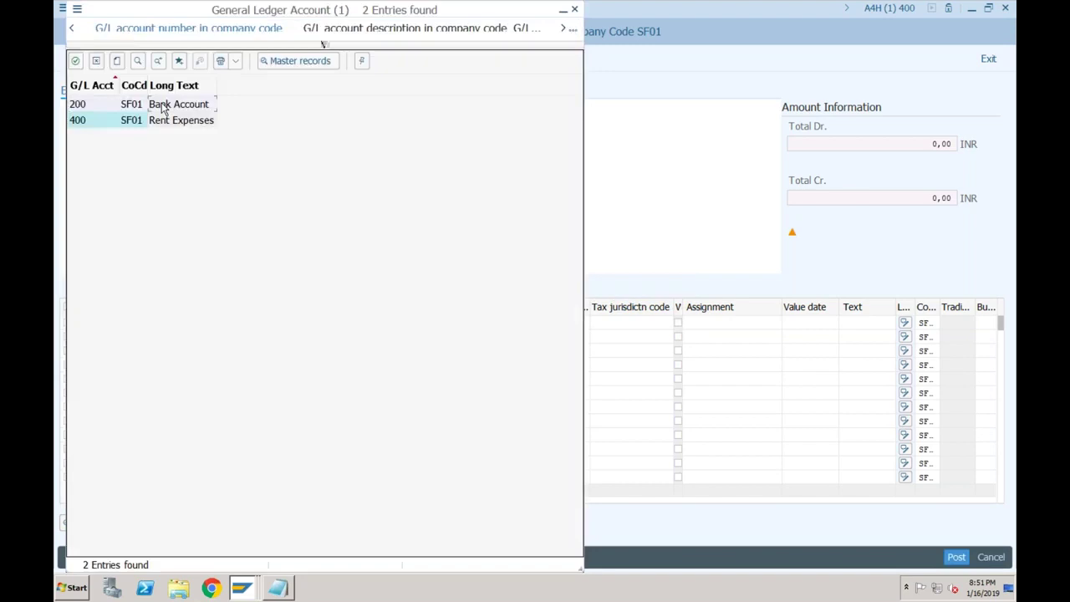
left_click(163, 109)
left_click(241, 337)
left_click(213, 358)
key("Tab")
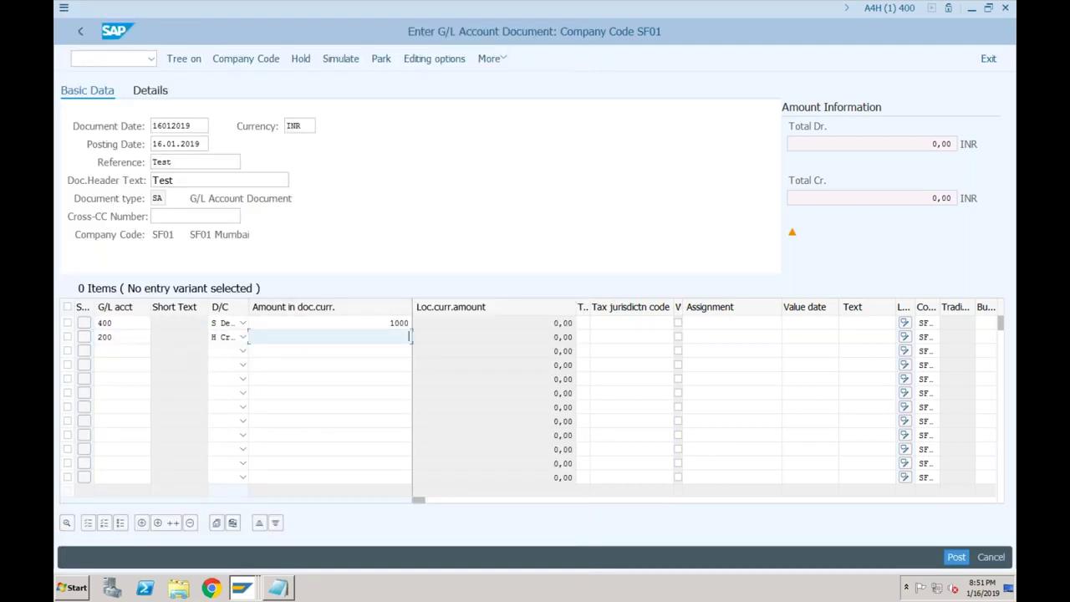
type("1000")
key("Return")
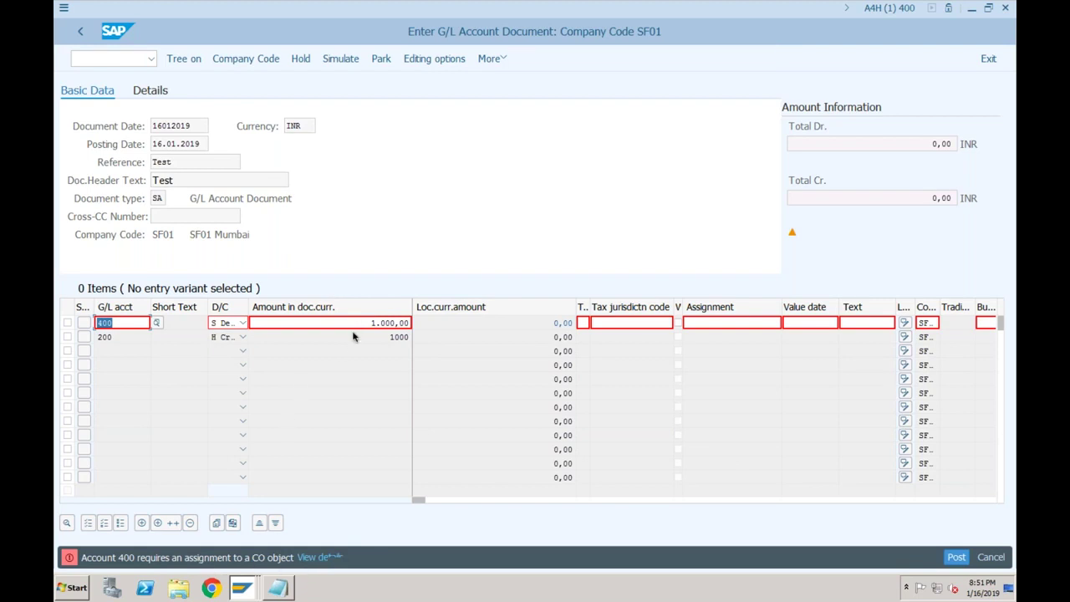
left_click(409, 365)
Open a new SAP session and start the Create Cost Center transaction.
left_click(64, 8)
left_click(93, 137)
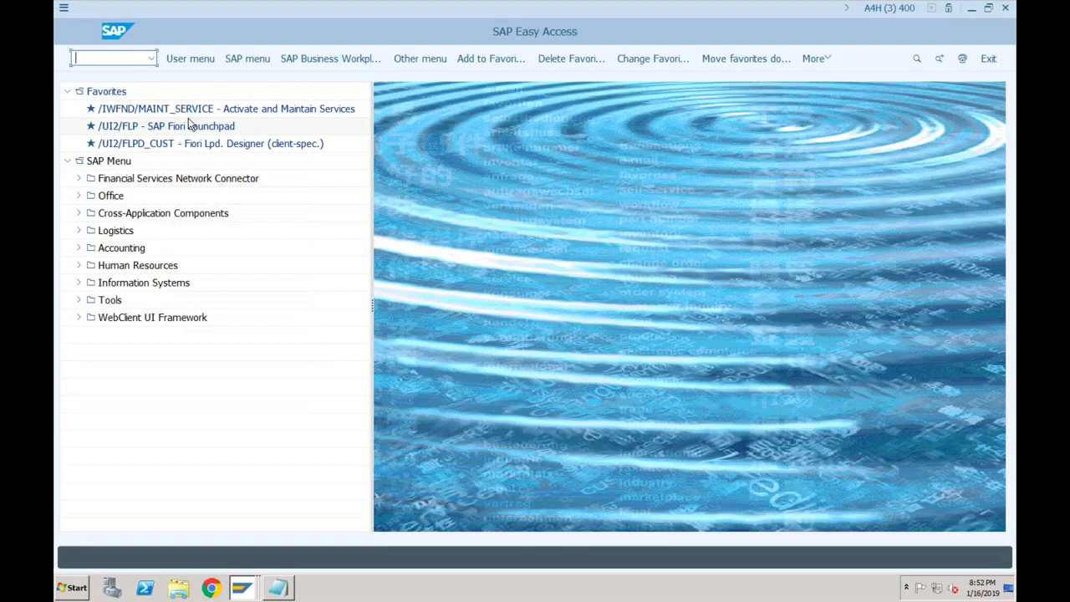
type("ks")
type("03")
key("Return")
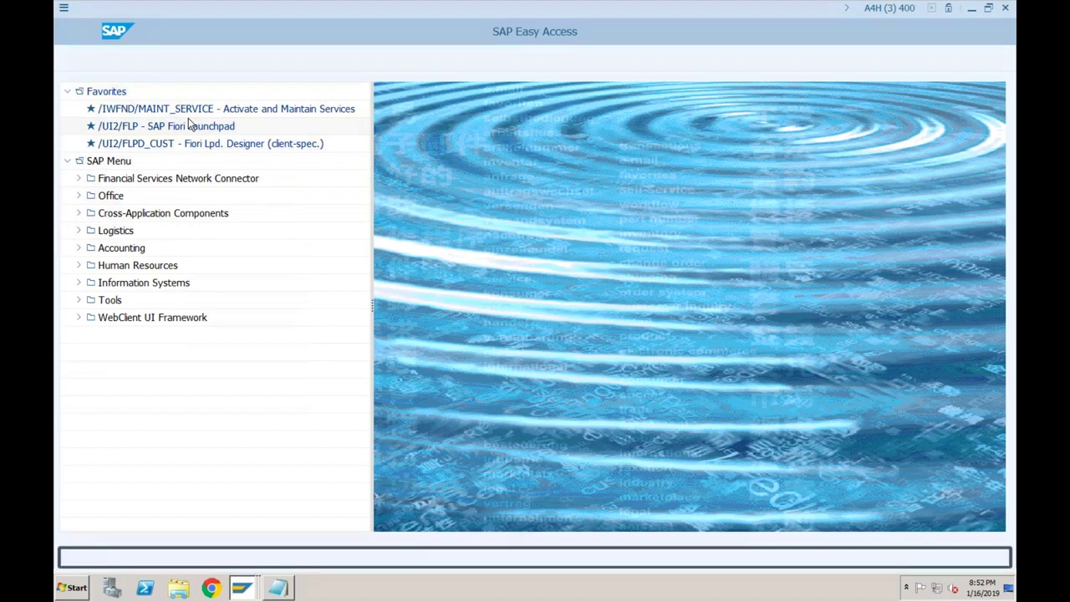
Start cost center SF01-1 in controlling area SF01, valid from 01012019, and proceed to its basic data.
type("SF")
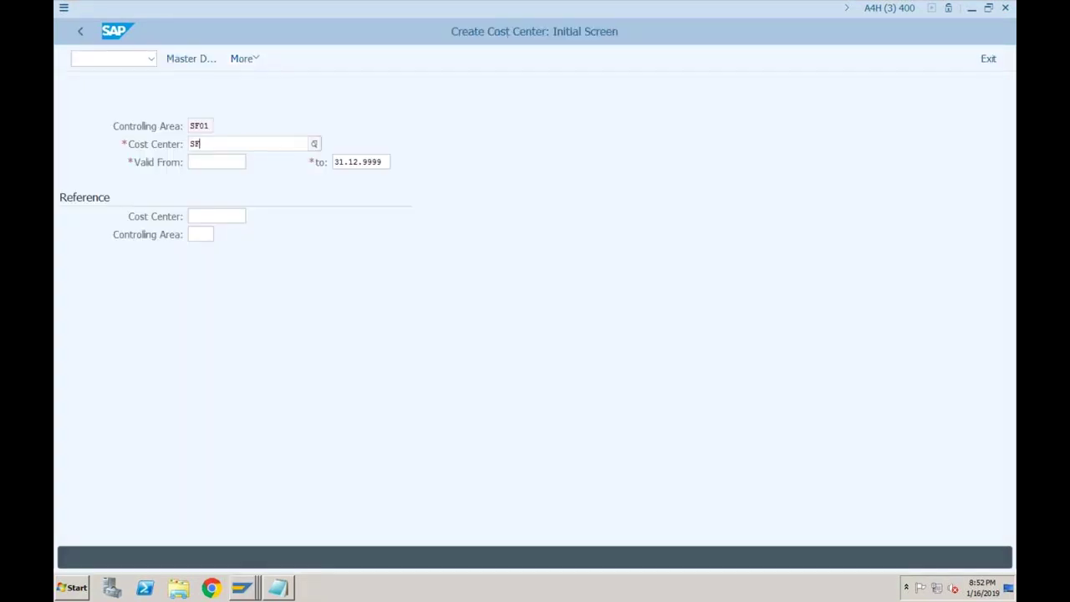
type("01-1-")
key("Tab")
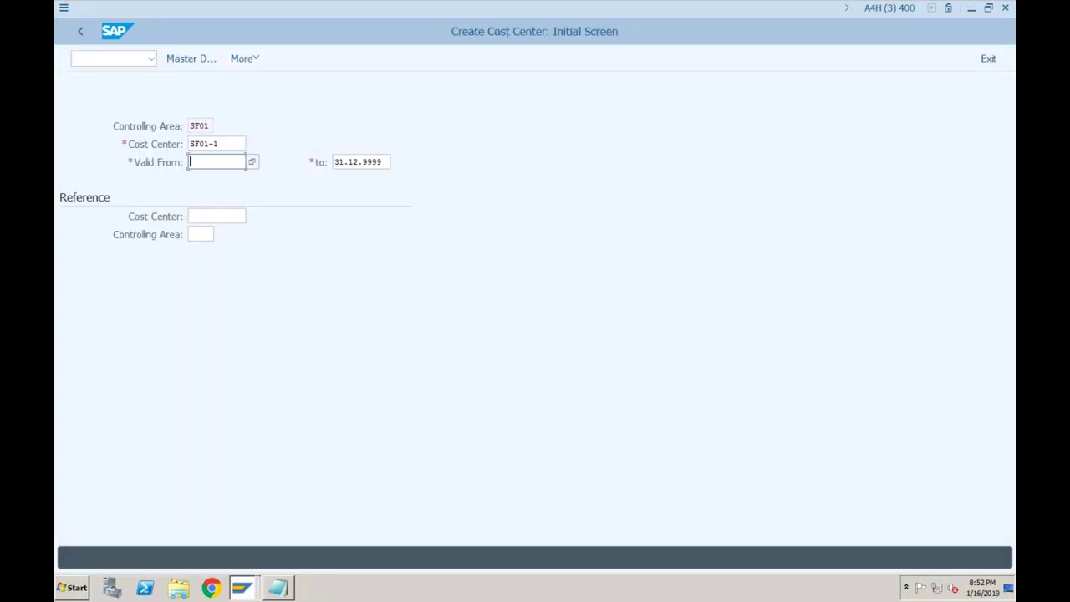
type("01")
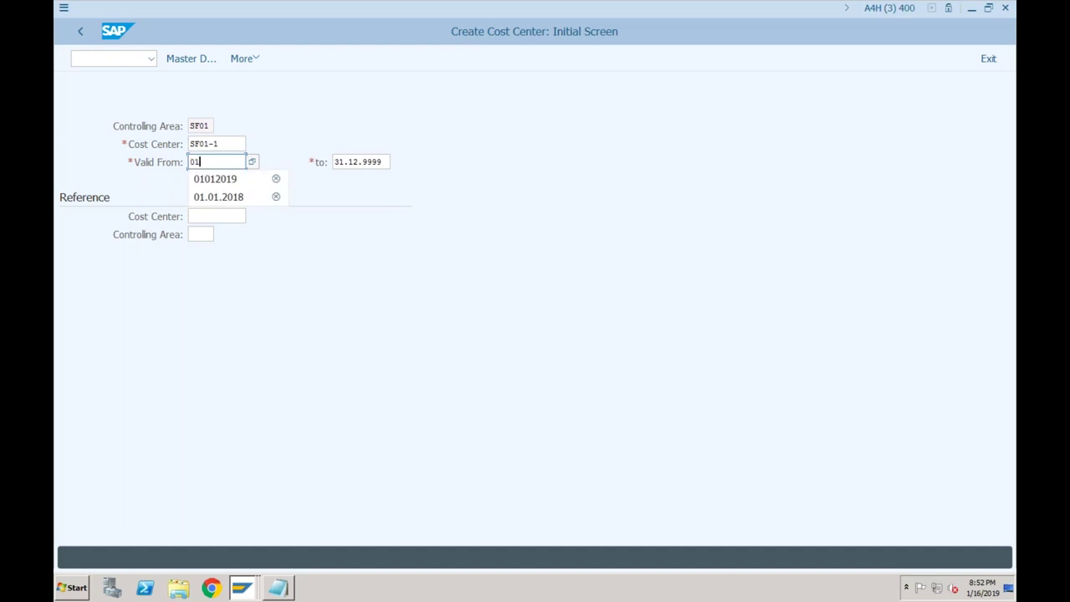
key("Down")
key("Tab")
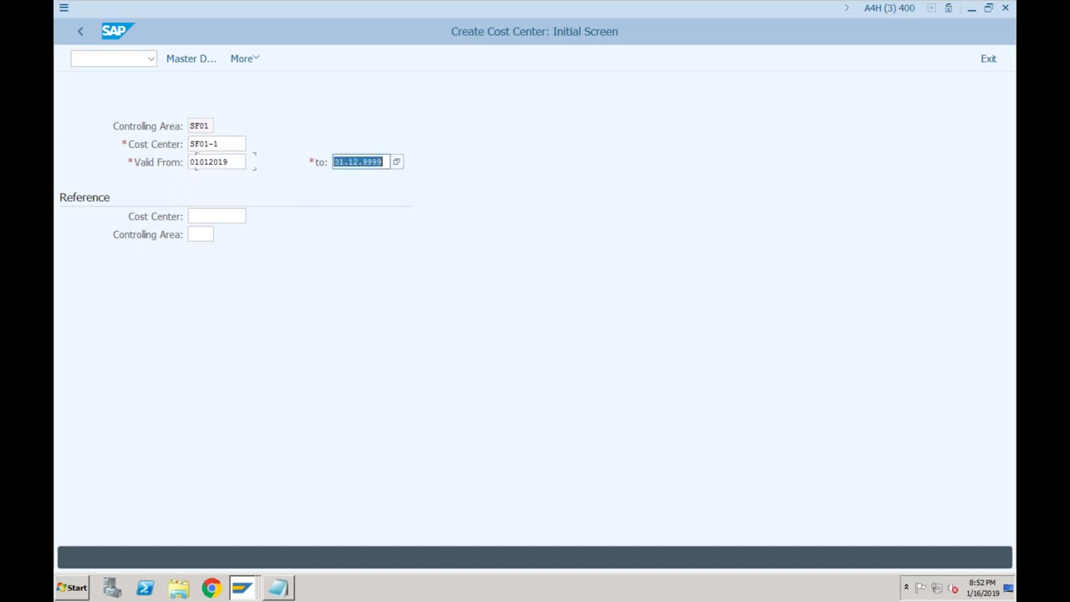
key("Return")
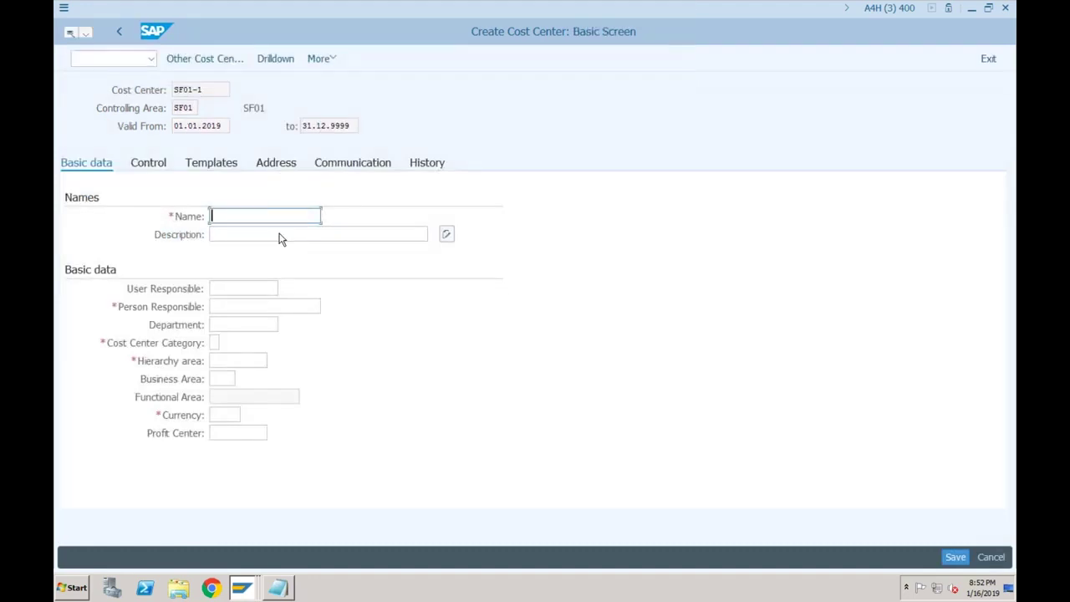
Name the cost center Test CC, with Manager as person responsible and W, Administration, as cost center category.
type("Test CC")
left_click(264, 306)
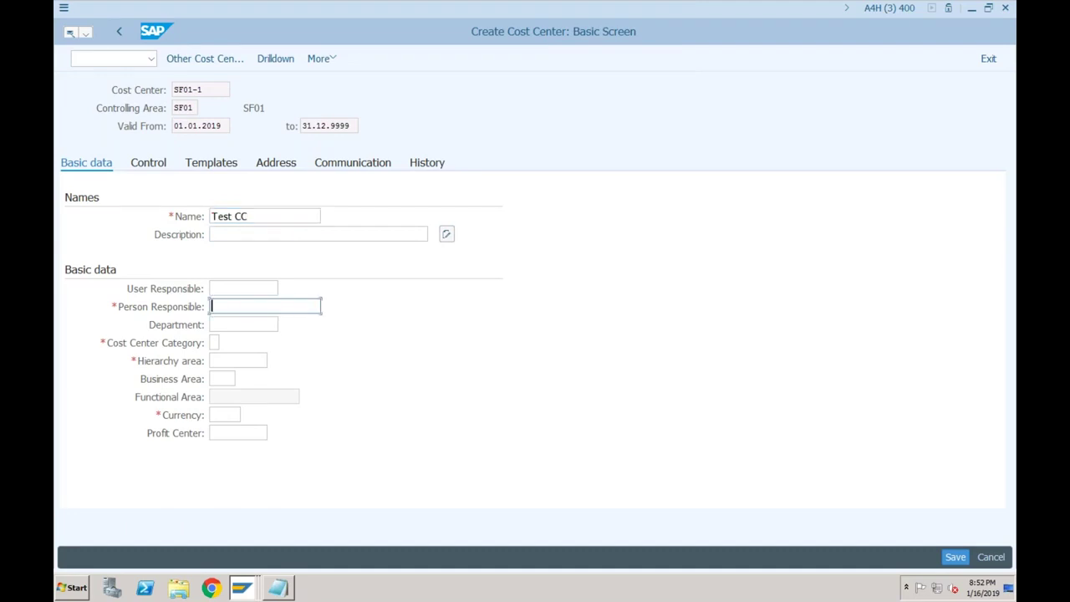
type("Manager")
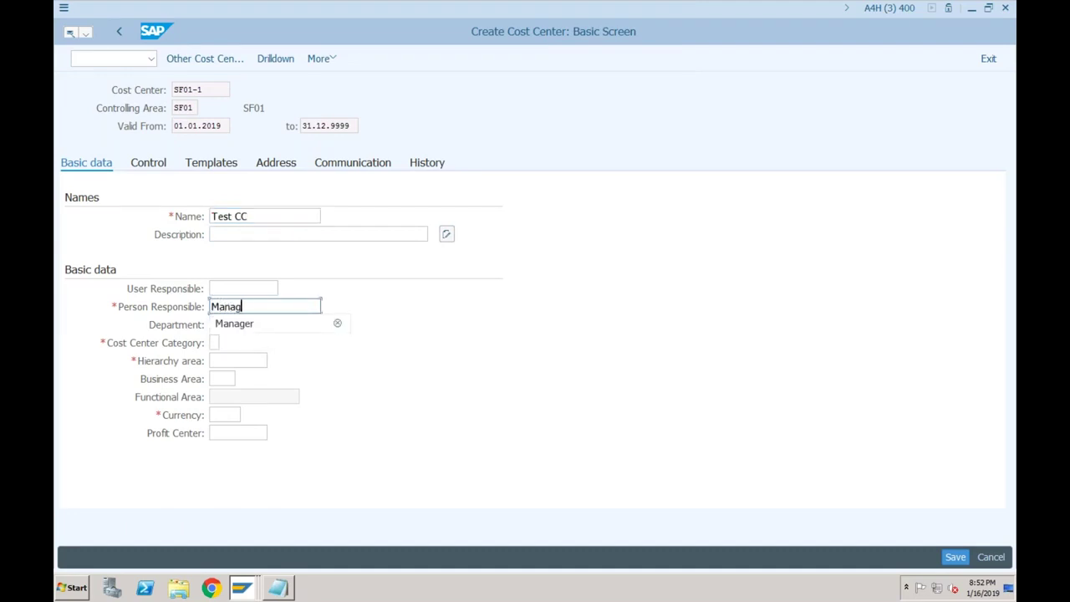
left_click(214, 343)
left_click(226, 342)
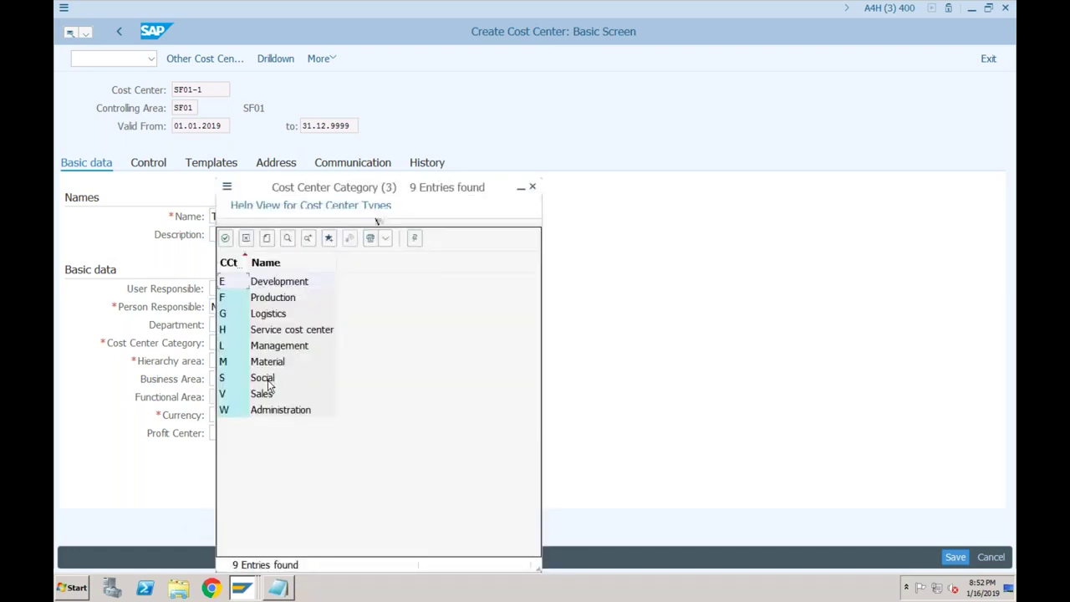
left_click(265, 411)
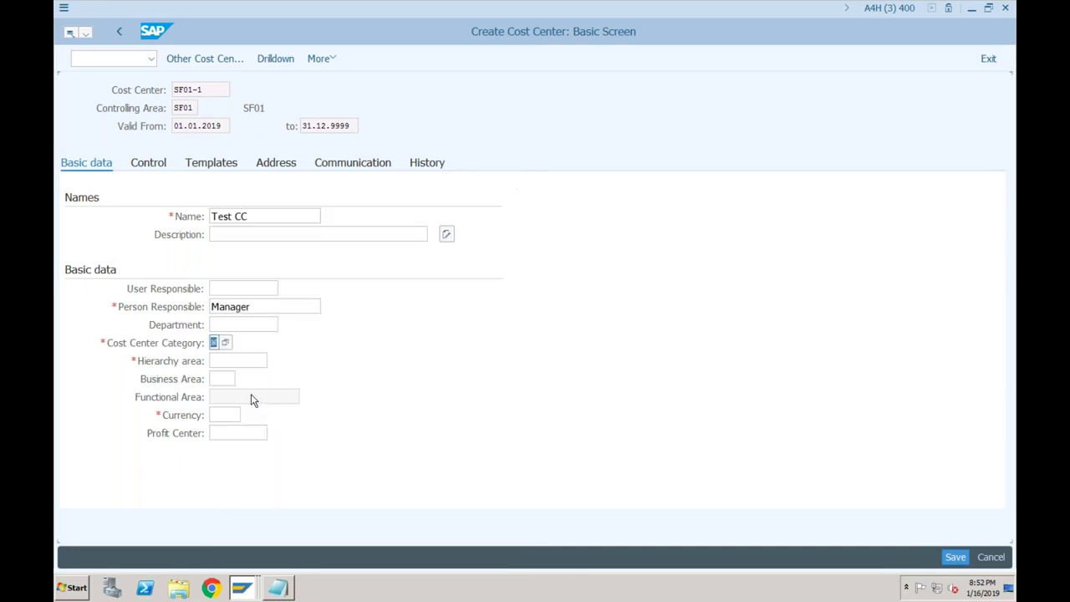
Assign hierarchy area SF01 and currency INR to the cost center and save it.
left_click(229, 357)
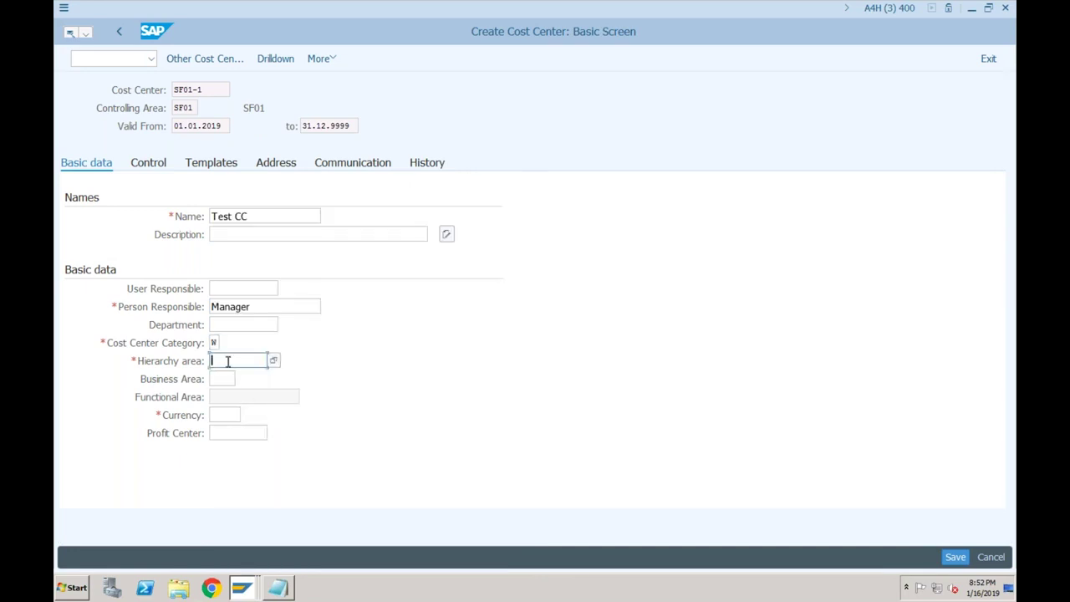
left_click(274, 360)
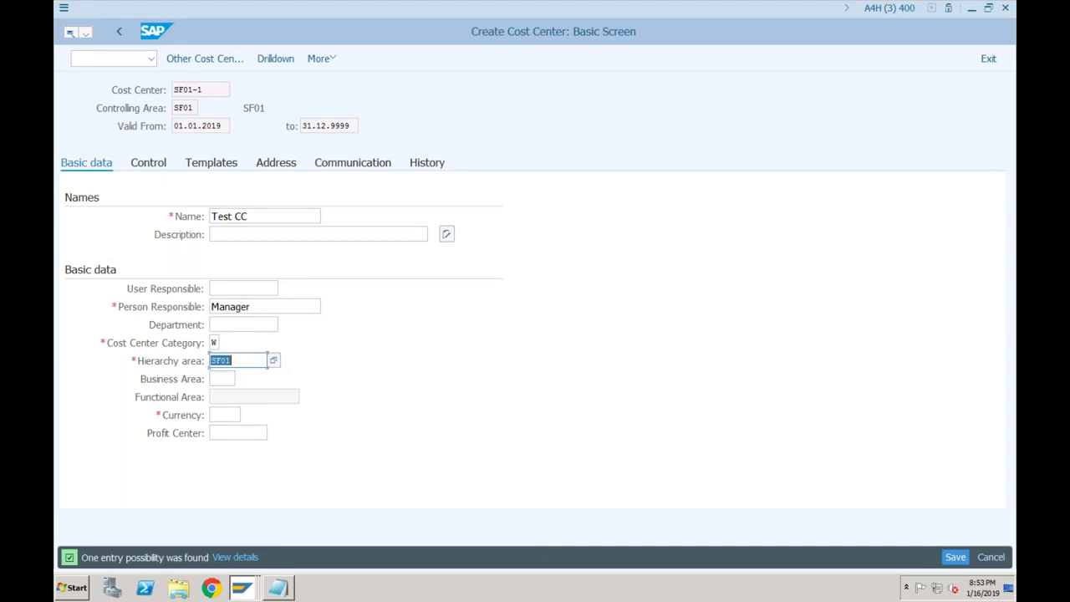
left_click(224, 415)
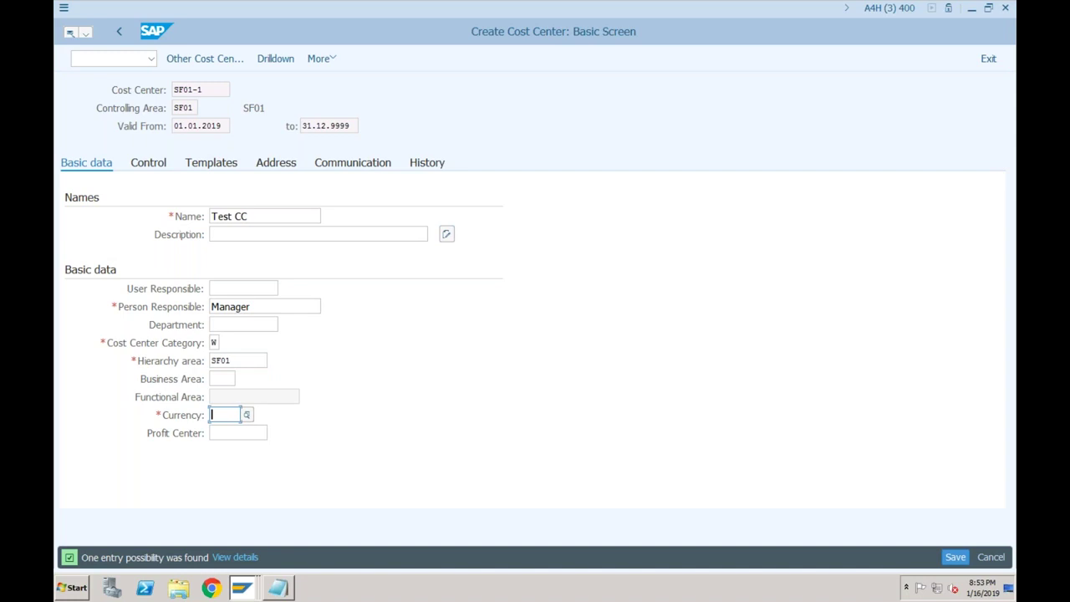
type("INR")
key("Return")
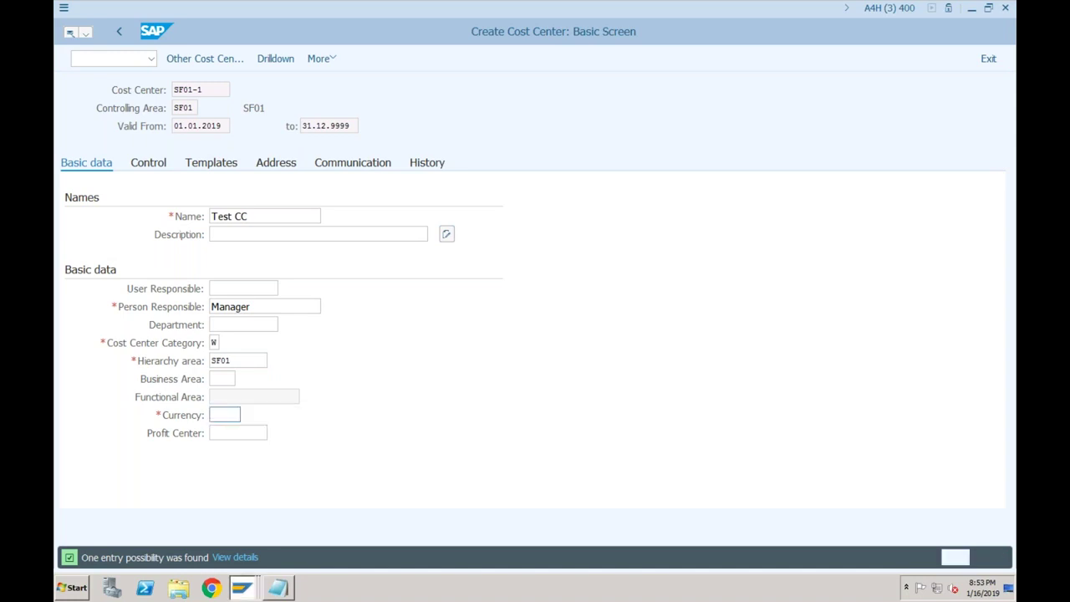
left_click(955, 557)
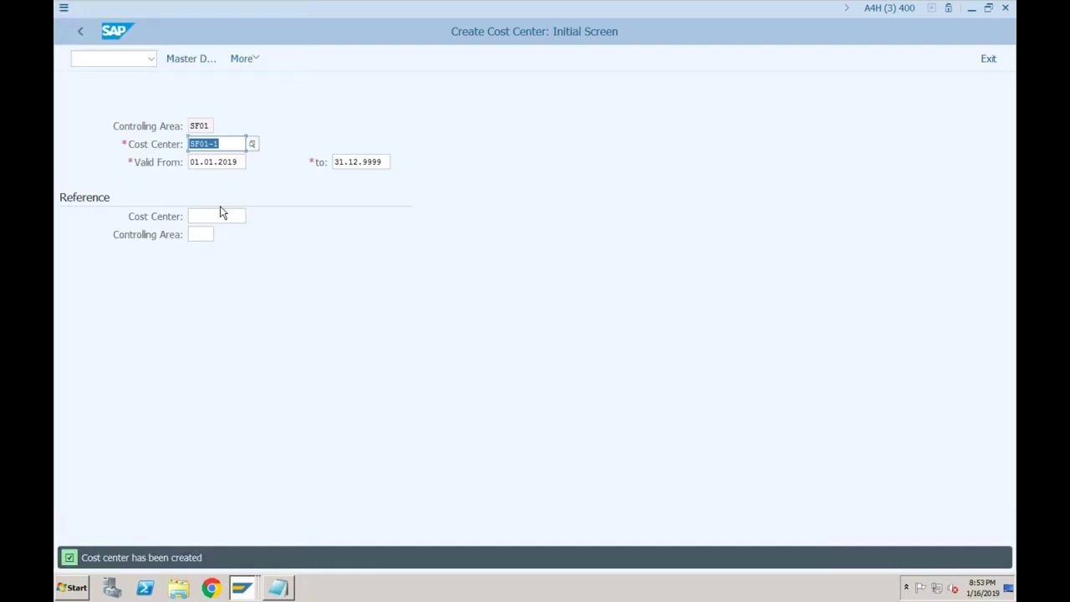
Return to the G/L account document session and assign cost center SF01-1 to the account 400 line item.
left_click(244, 590)
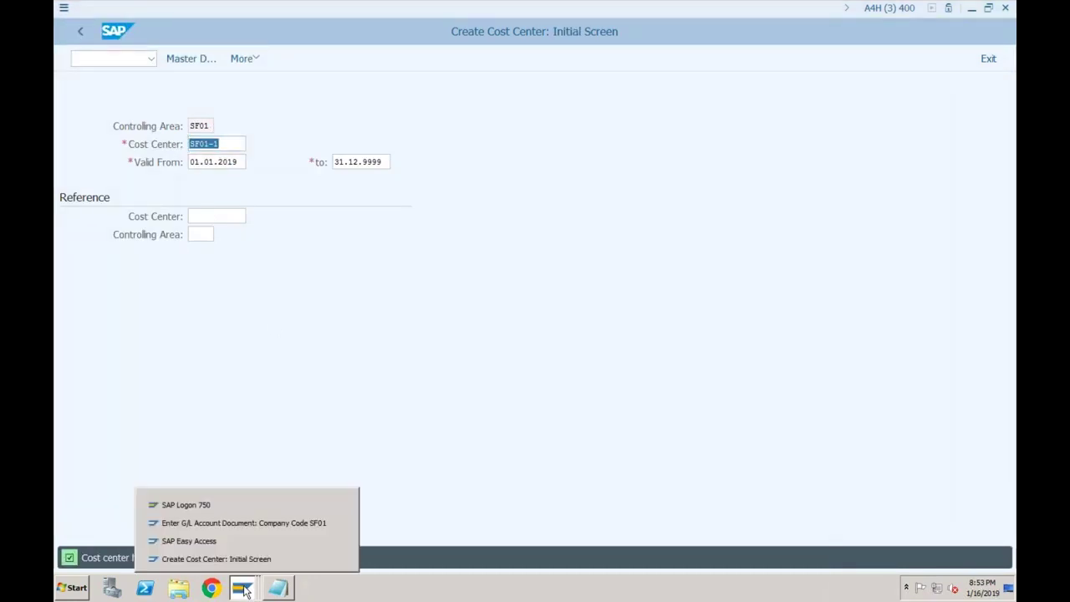
left_click(244, 524)
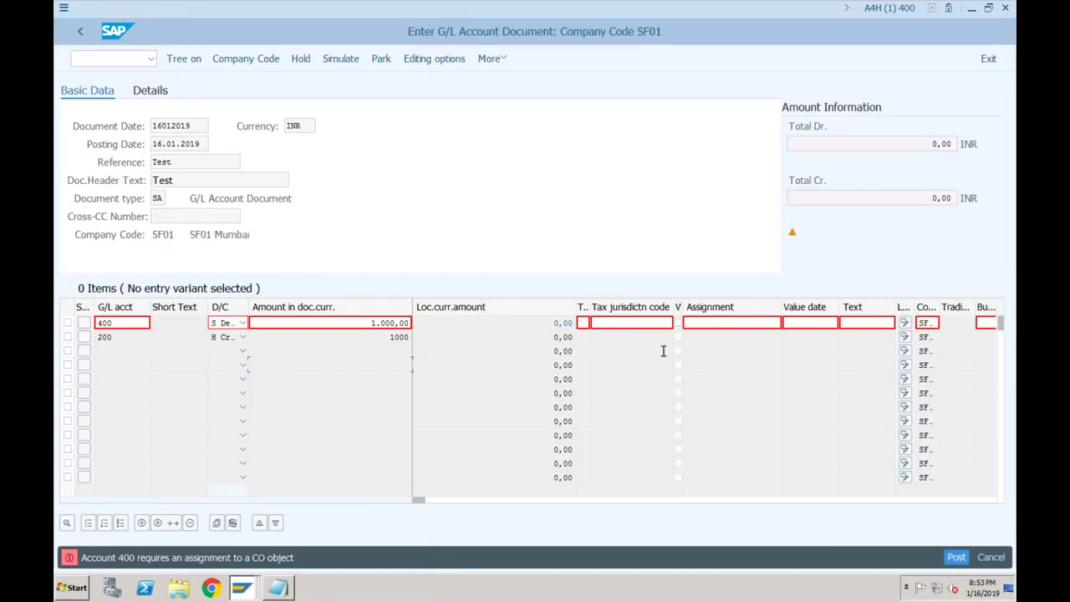
left_click(977, 323)
key("Tab")
key("Tab")
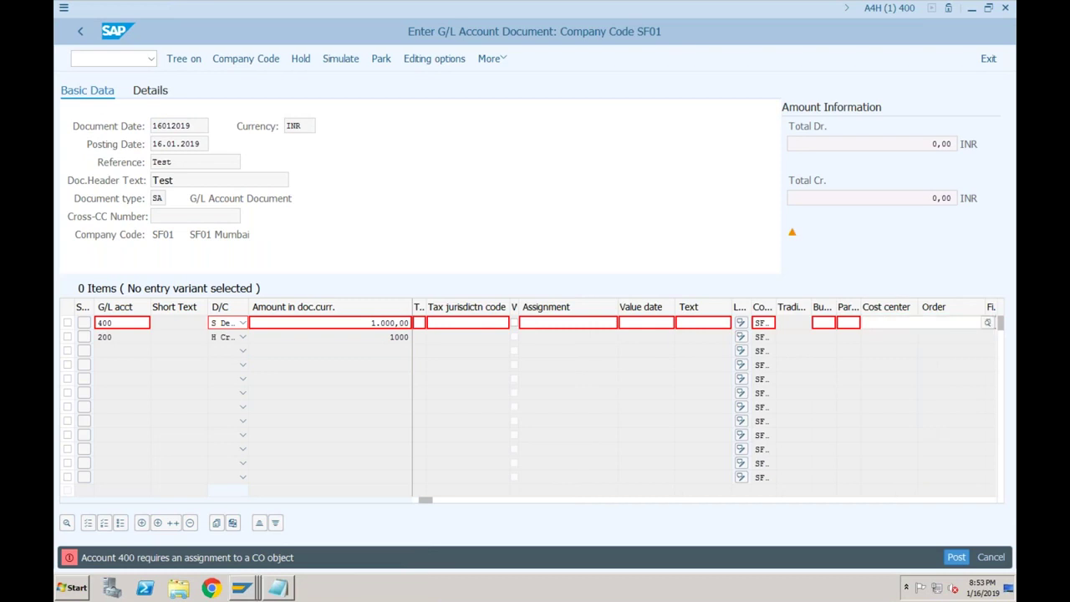
type("SF01-1")
key("Return")
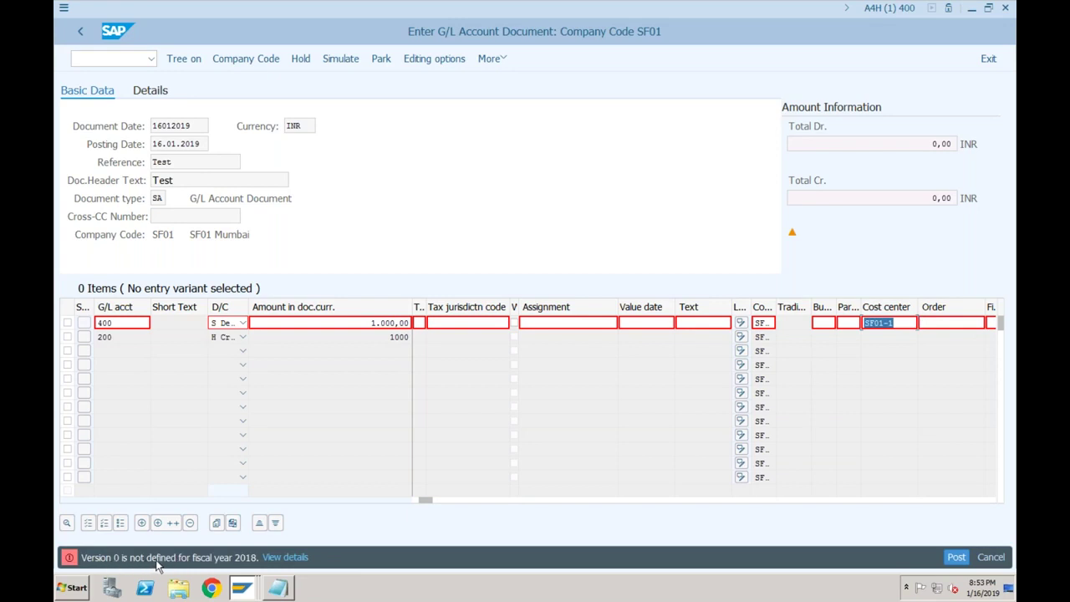
Switch to the SAP Easy Access session and open Customizing: Execute Project with transaction spro.
left_click(242, 589)
left_click(231, 541)
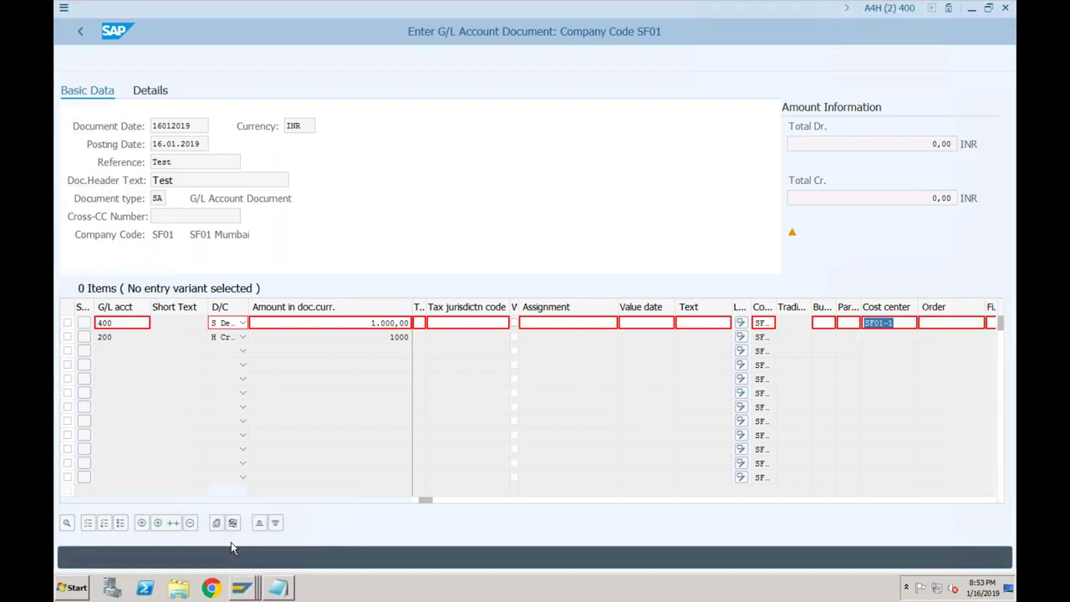
type("spr")
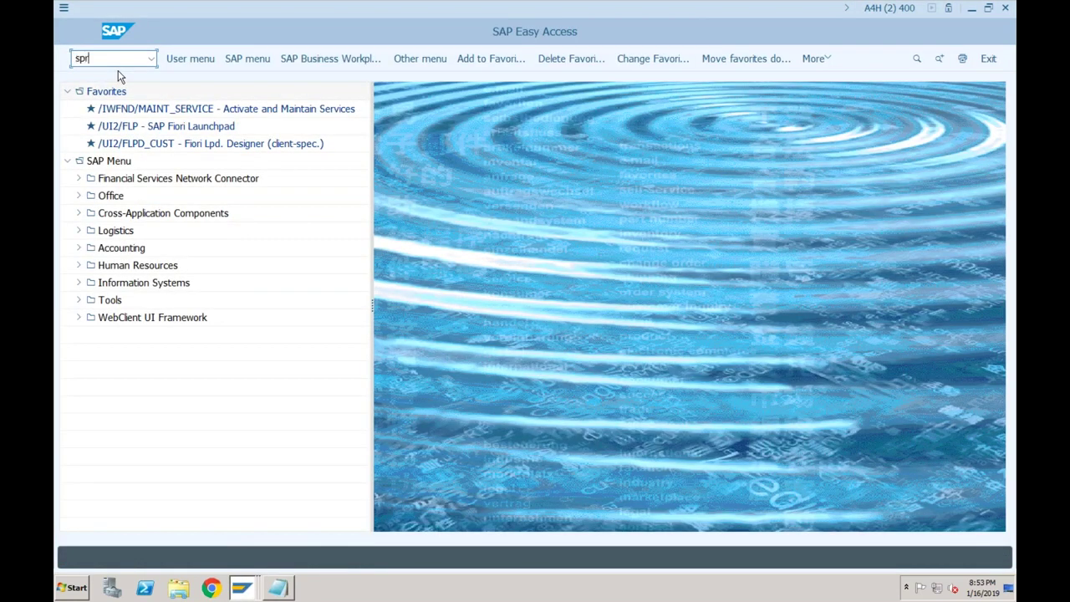
type("o")
key("Return")
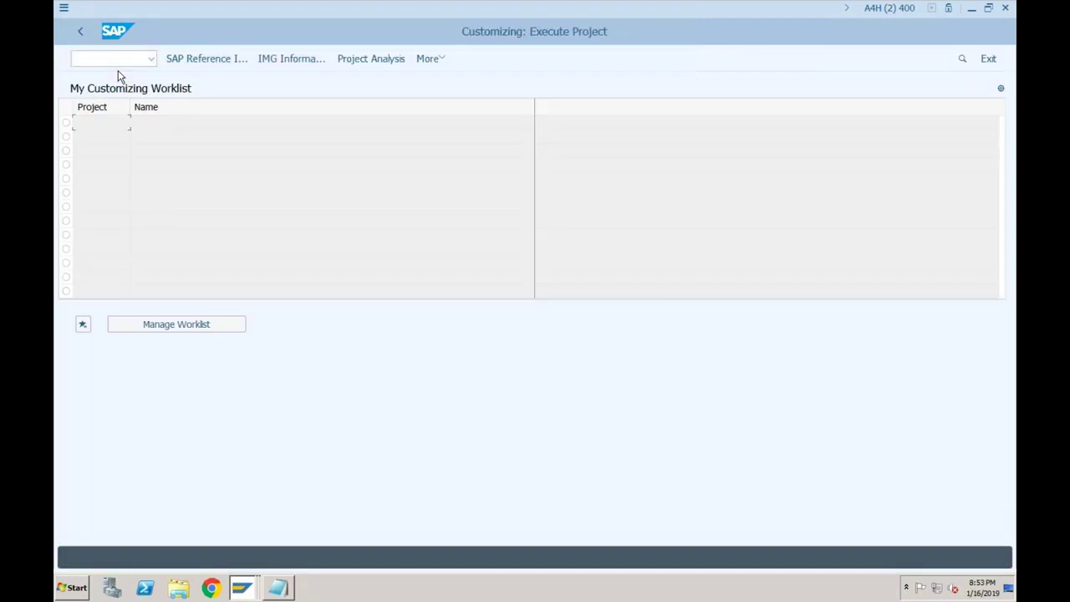
Open Maintain Versions in the reference IMG and display the fiscal year settings of version 0 for controlling area SF01.
left_click(181, 59)
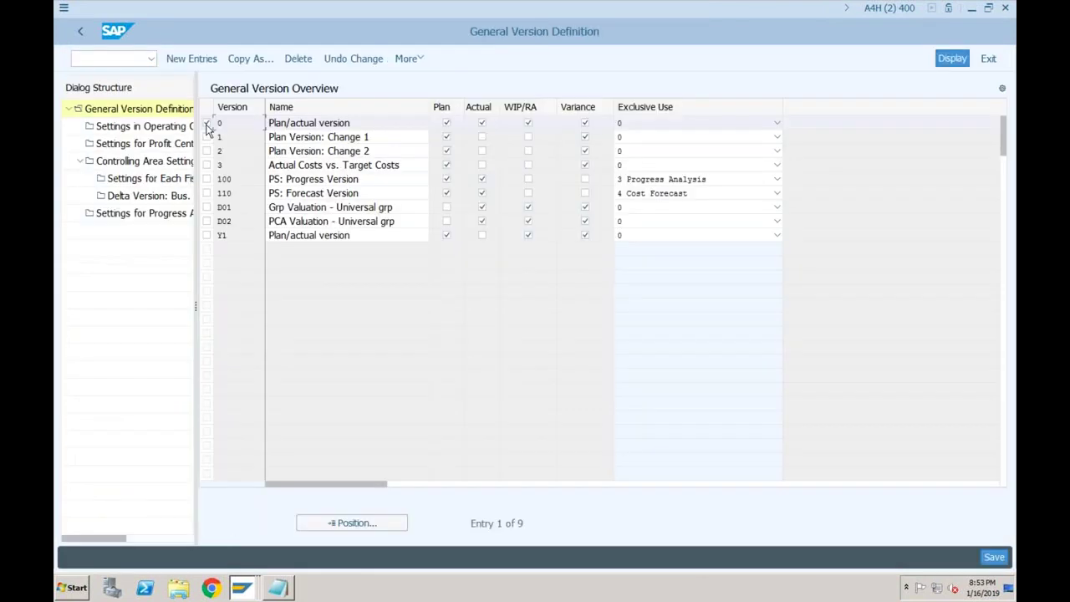
left_click(174, 180)
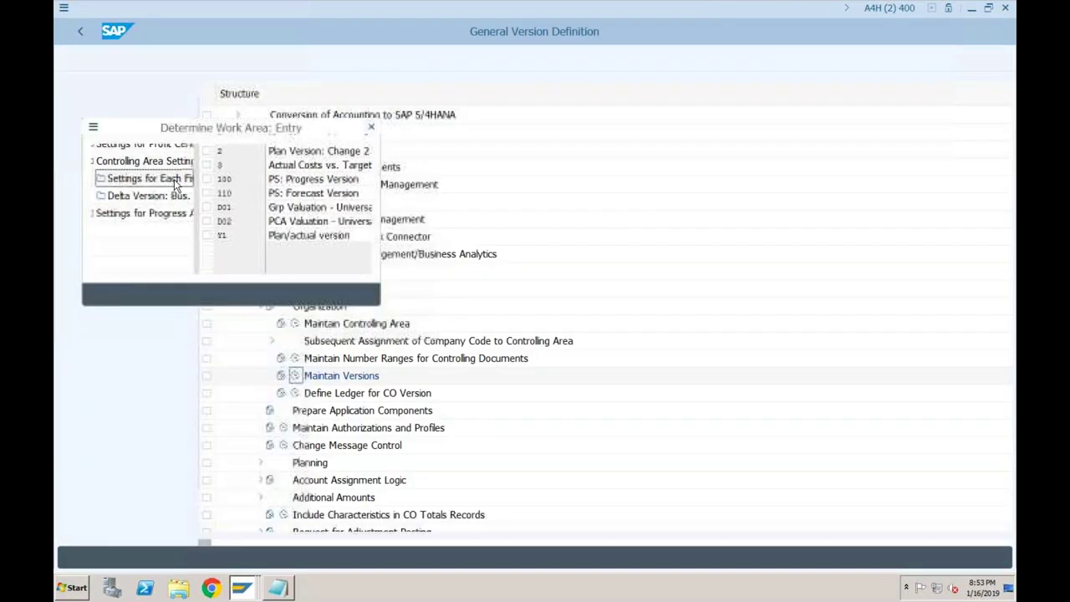
left_click(192, 295)
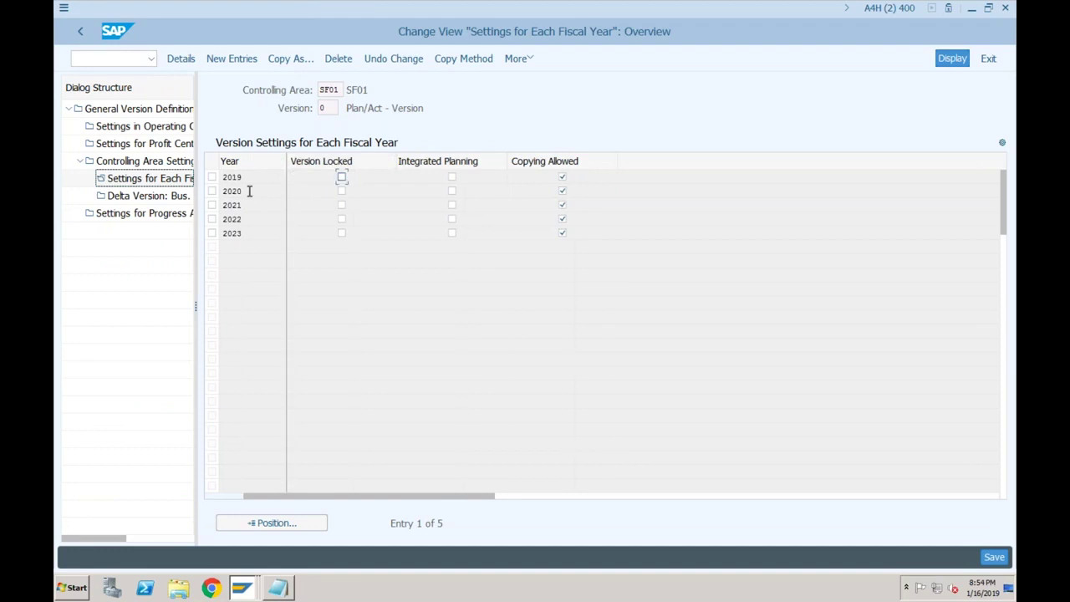
Try to add a new fiscal year 2018 entry with copying allowed to the version 0 settings and save it.
left_click(228, 59)
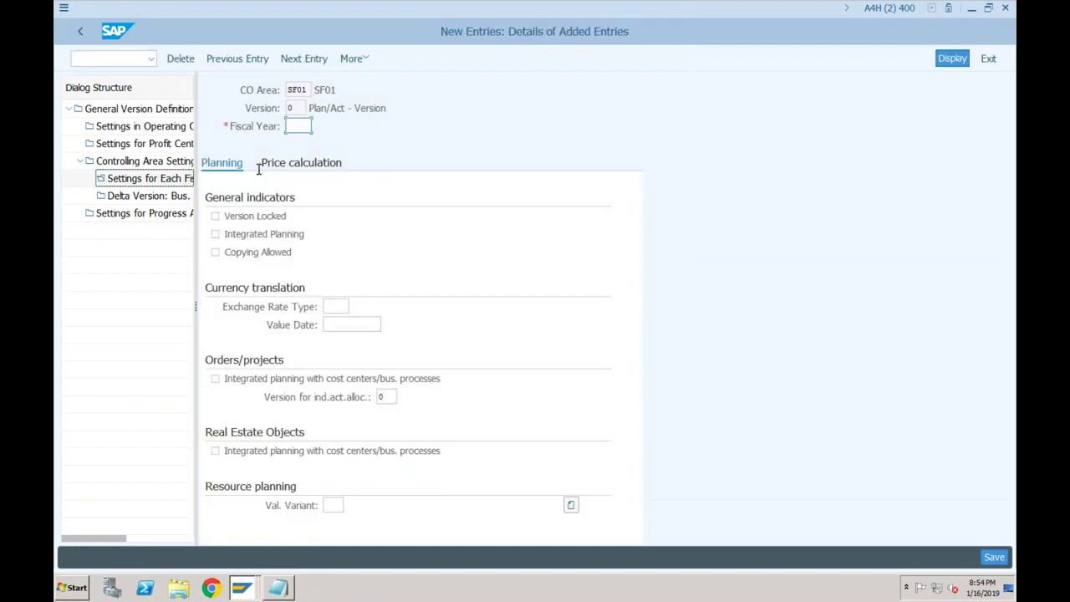
left_click(81, 32)
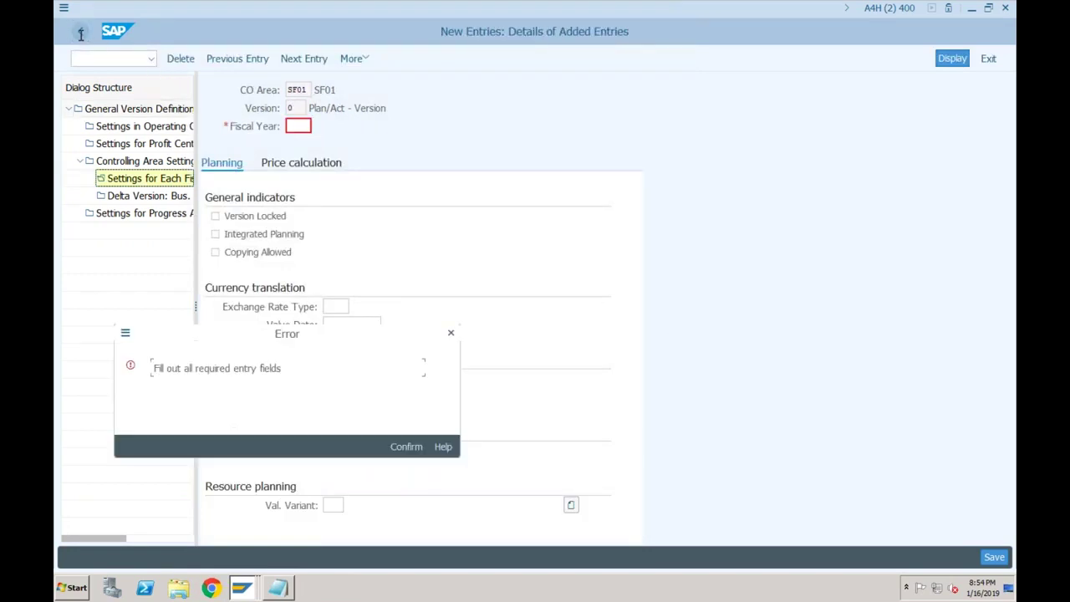
left_click(406, 447)
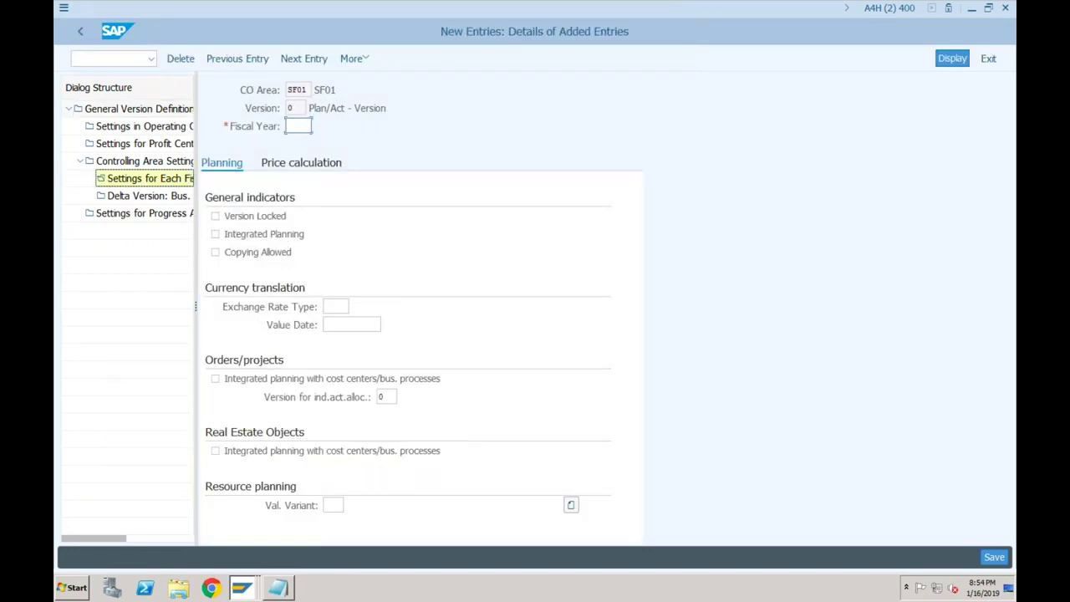
type("2018")
key("Return")
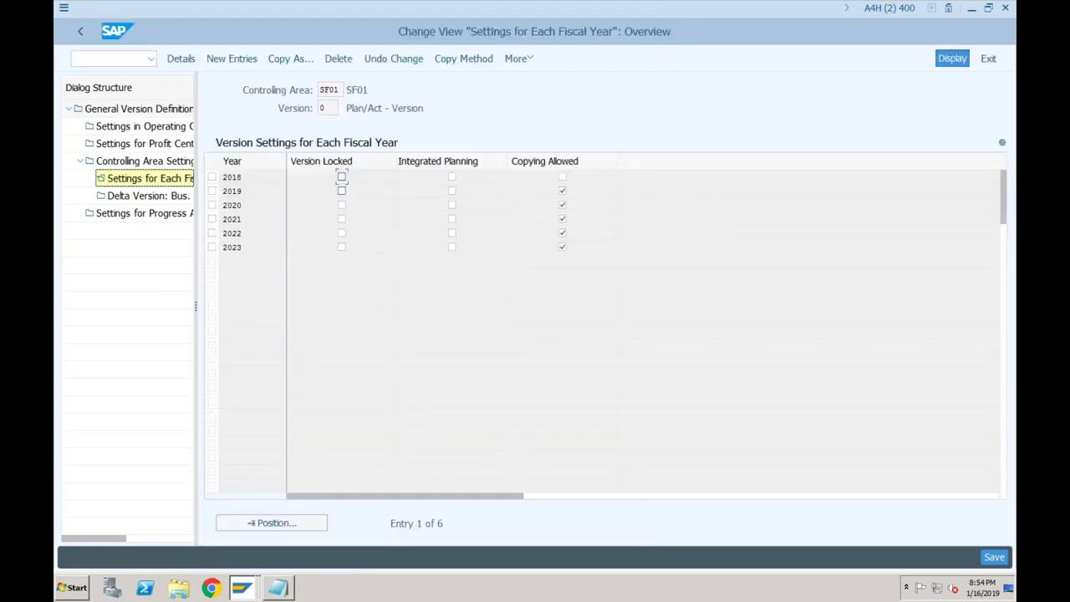
left_click(562, 177)
left_click(991, 560)
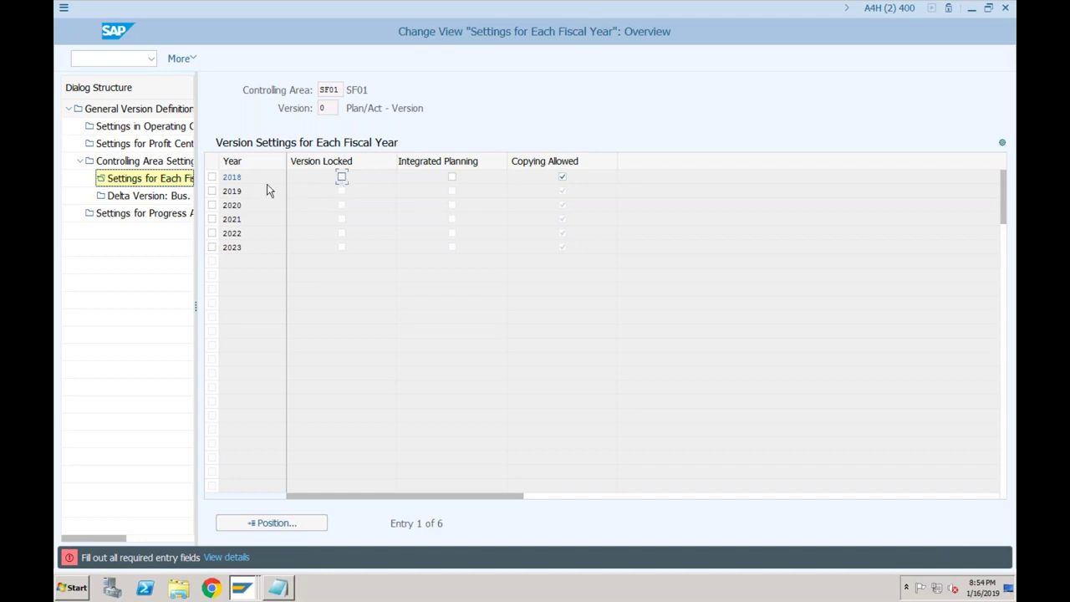
key("Return")
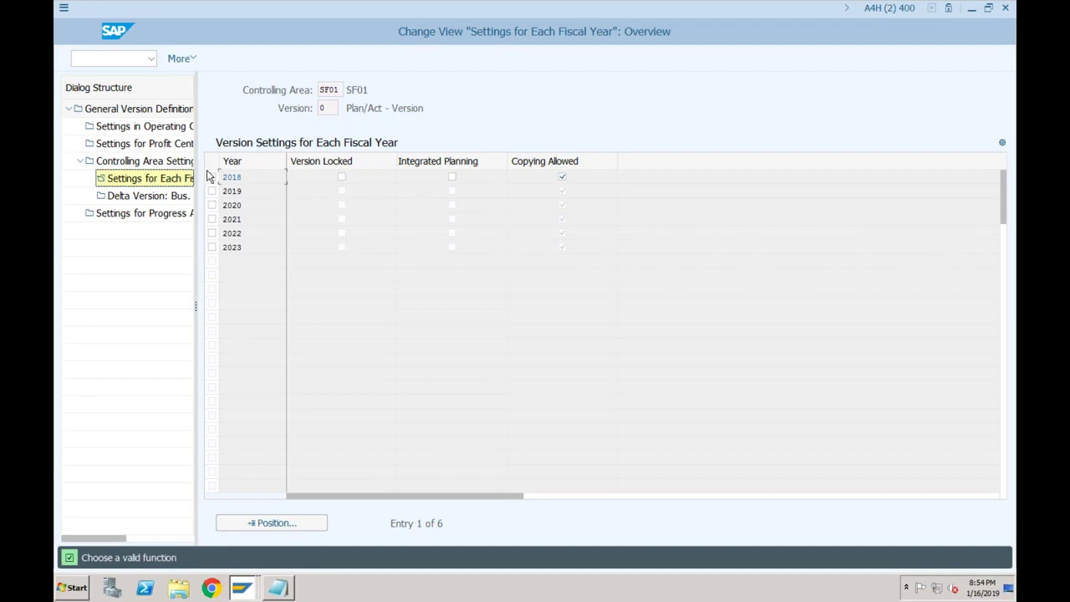
left_click(188, 62)
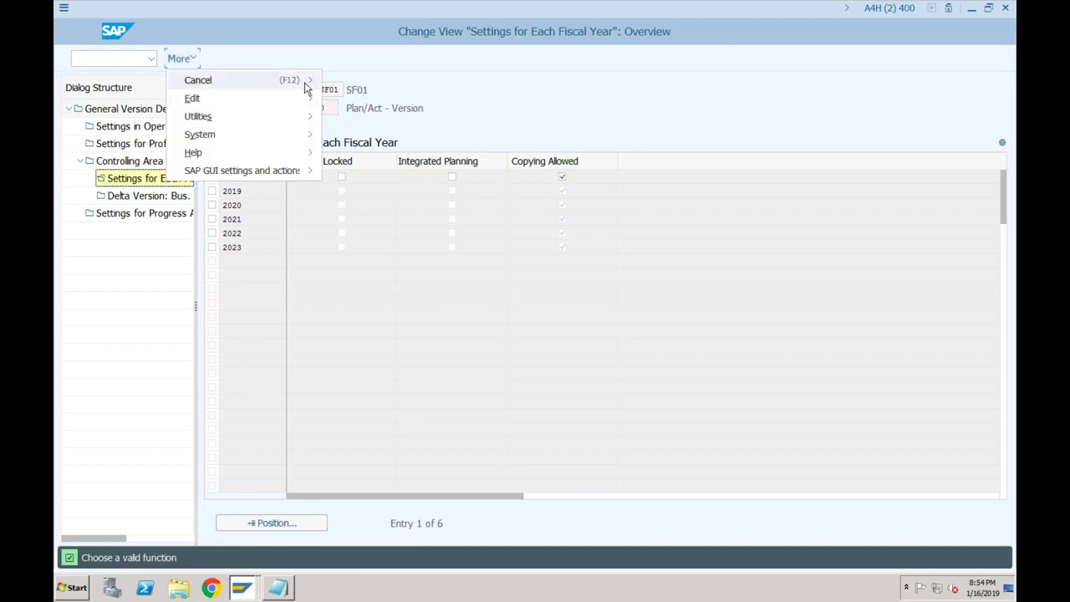
mouse_move(237, 102)
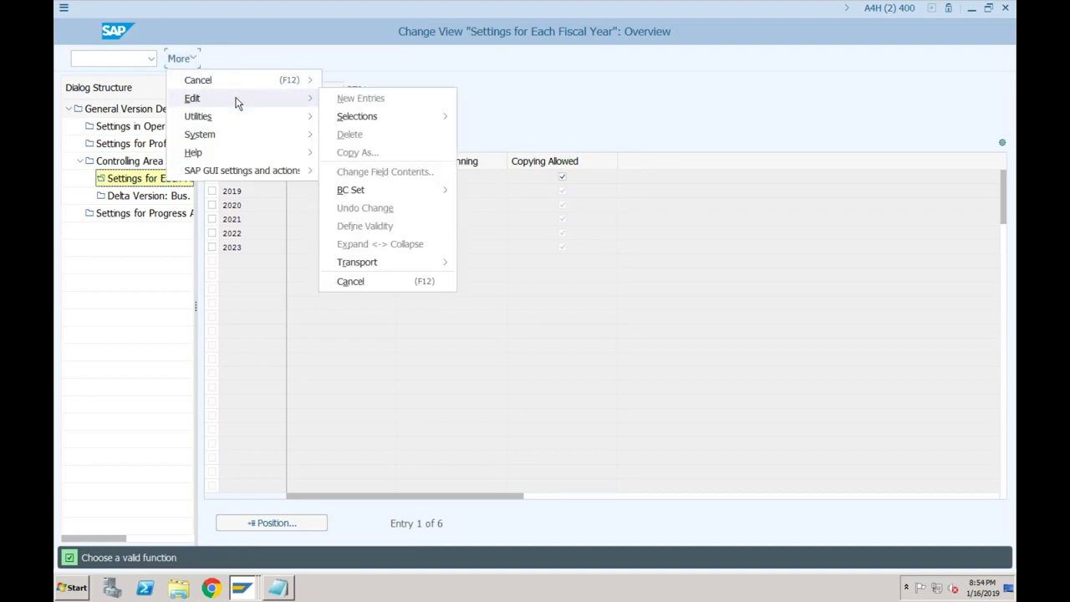
left_click(540, 110)
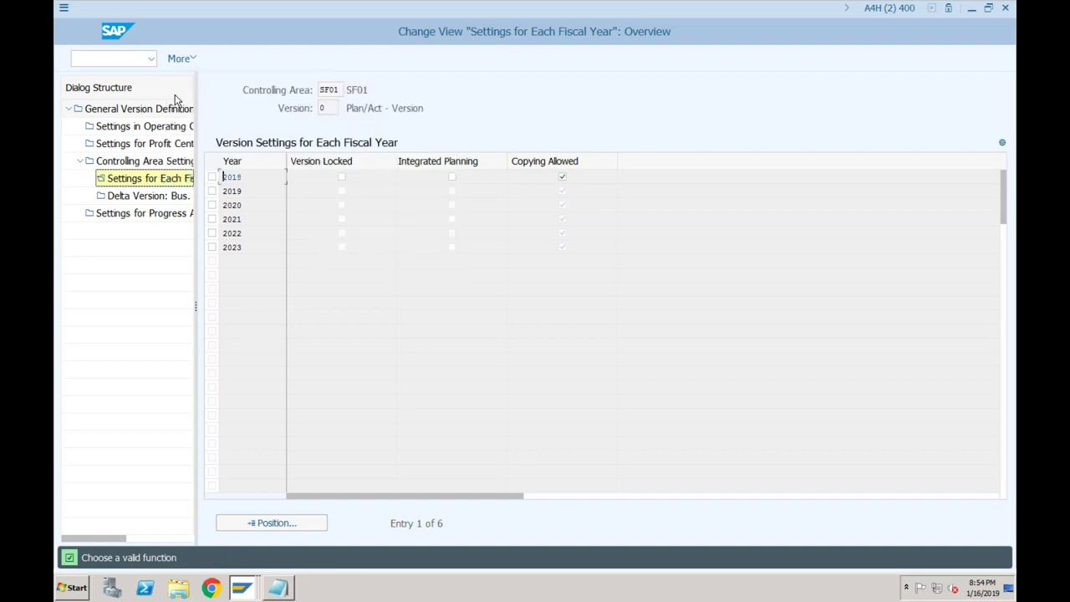
Restart Customizing with transaction /nspro and display the SAP Reference IMG.
left_click(124, 61)
type("/nspro")
key("Return")
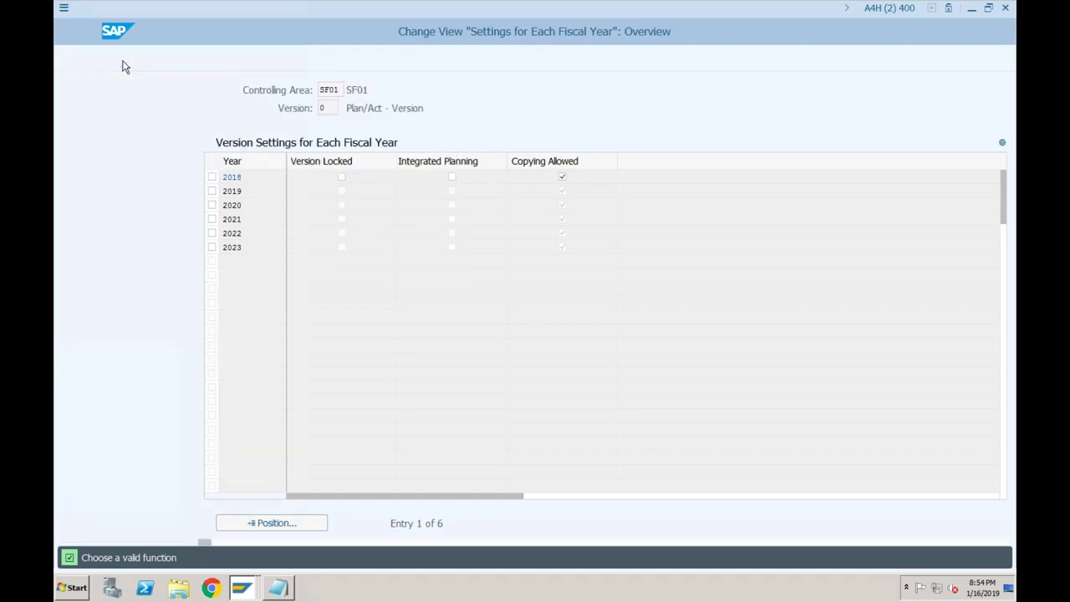
left_click(207, 59)
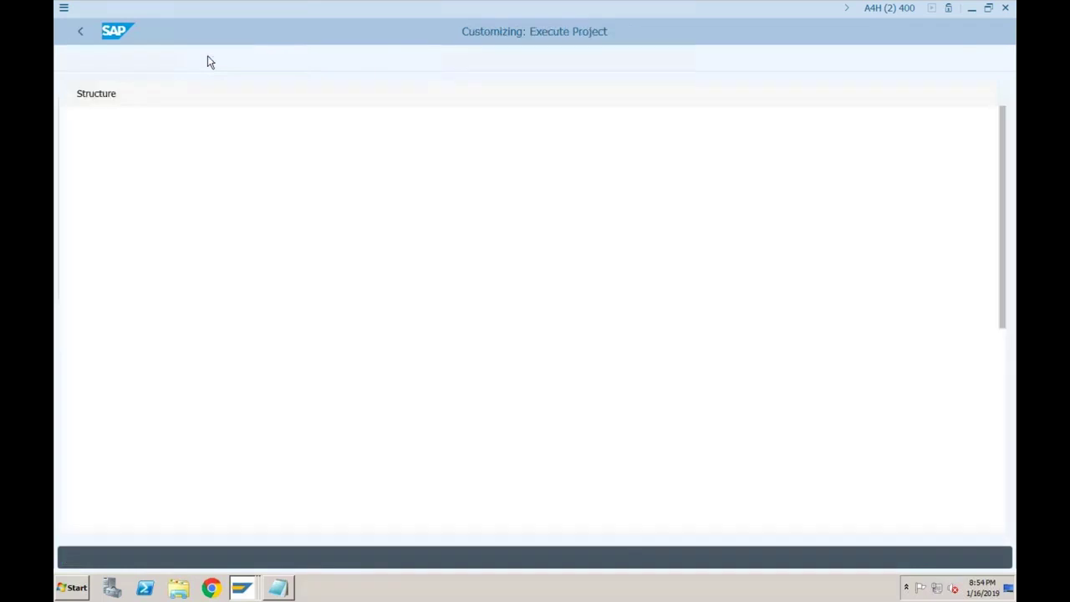
Open Maintain Versions under Controlling's General Controlling organization and display the fiscal year settings for controlling area SF01, version 0.
left_click(98, 254)
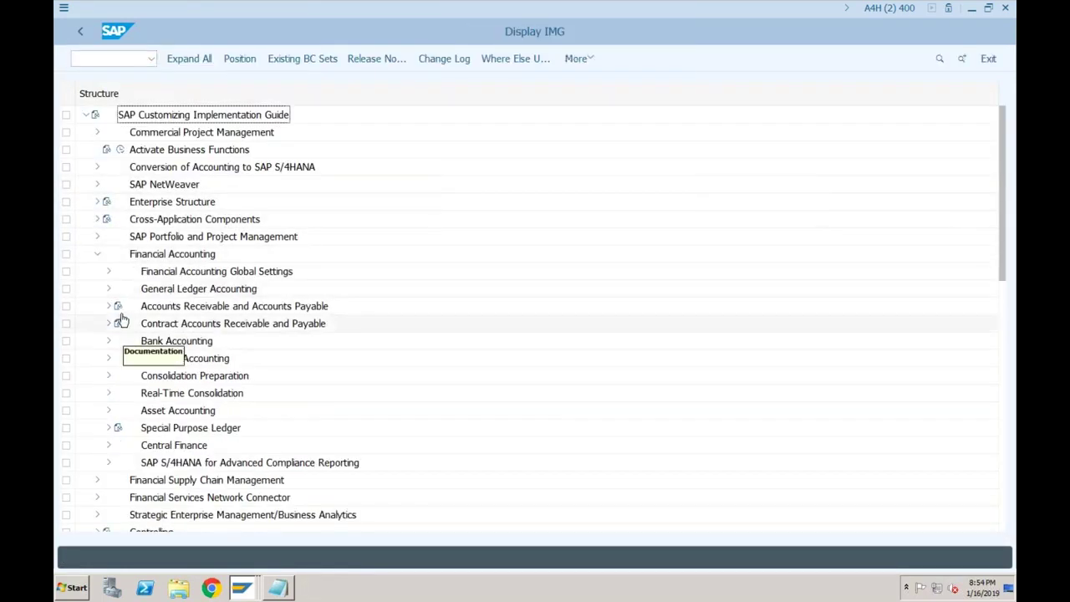
left_click(98, 255)
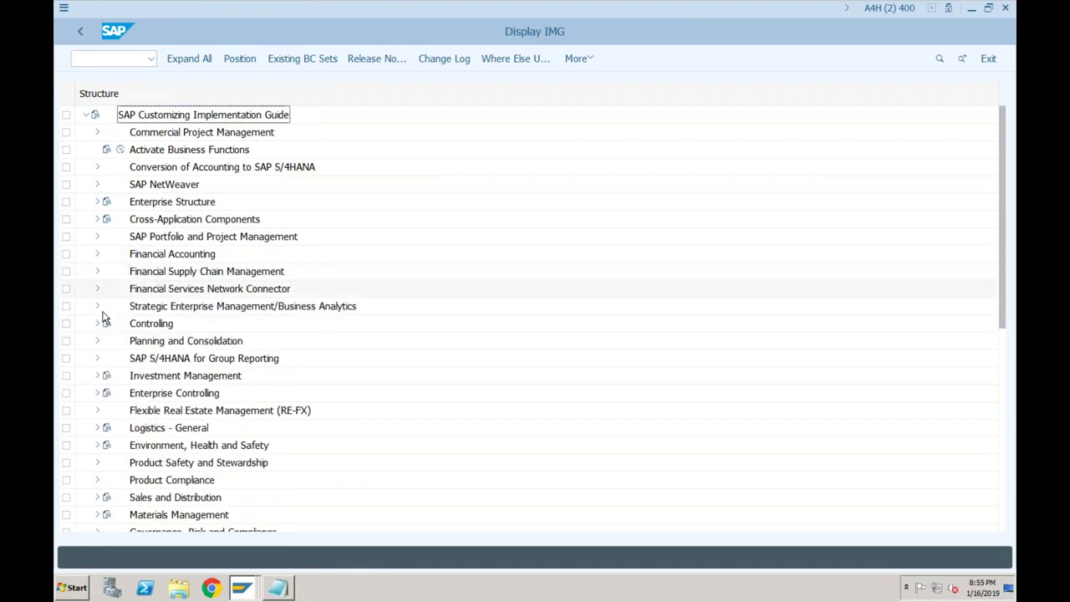
left_click(97, 323)
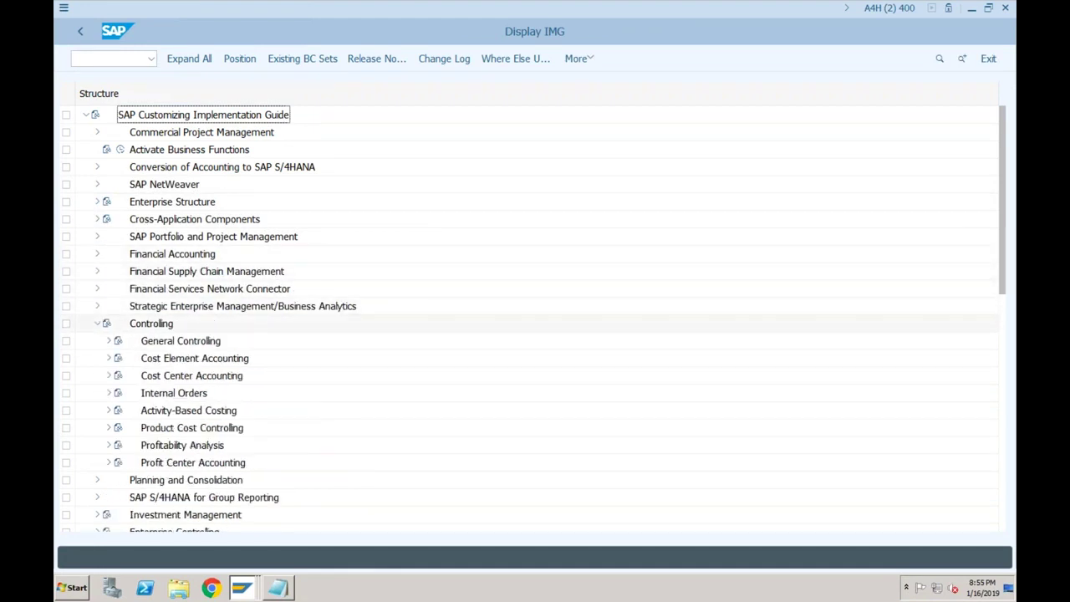
left_click(109, 341)
left_click(120, 307)
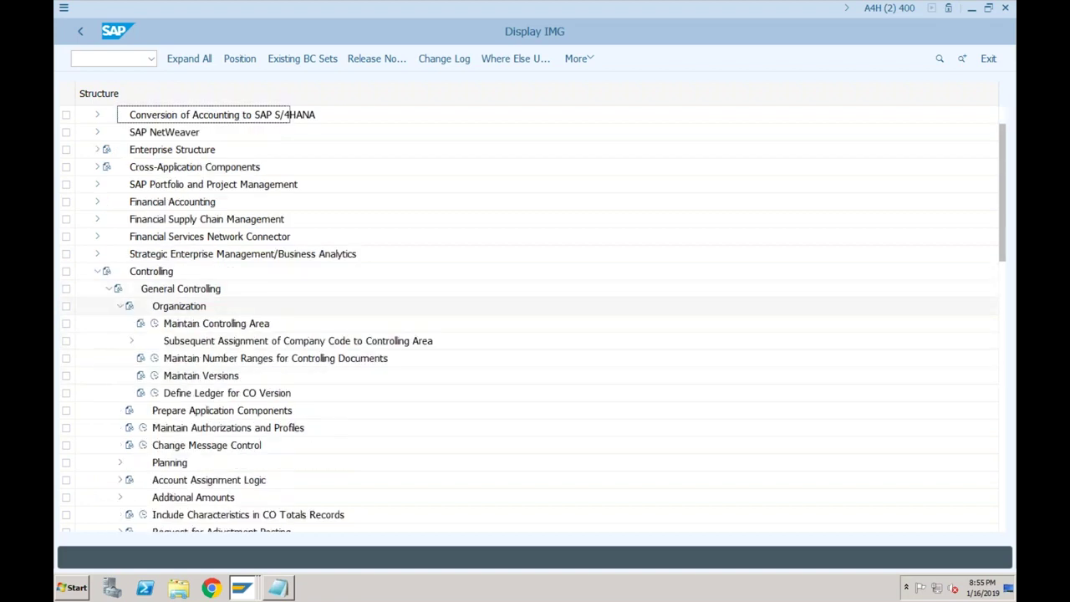
left_click(154, 375)
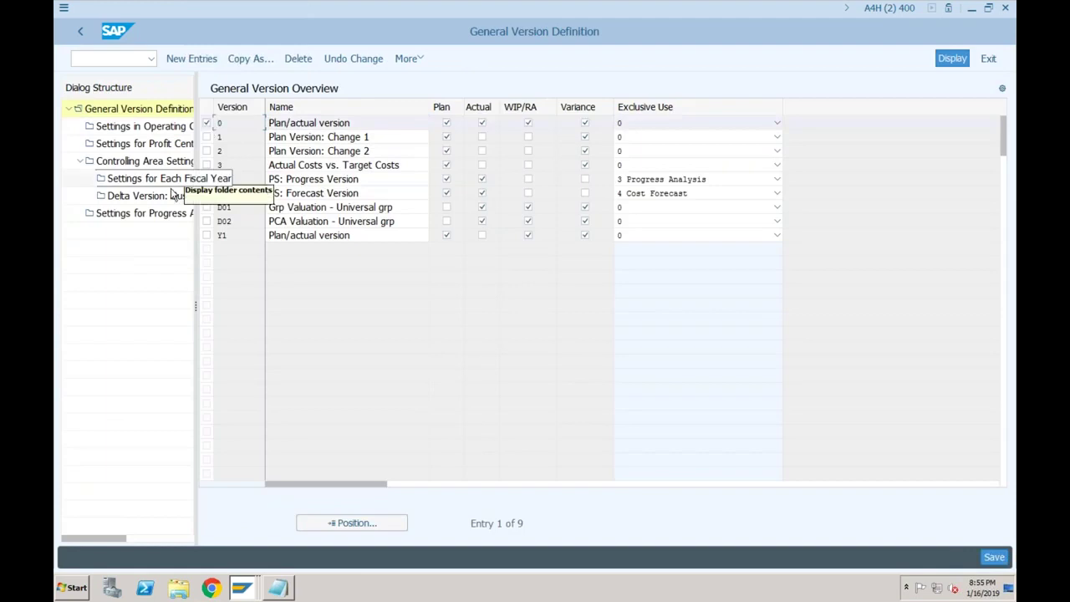
double_click(163, 178)
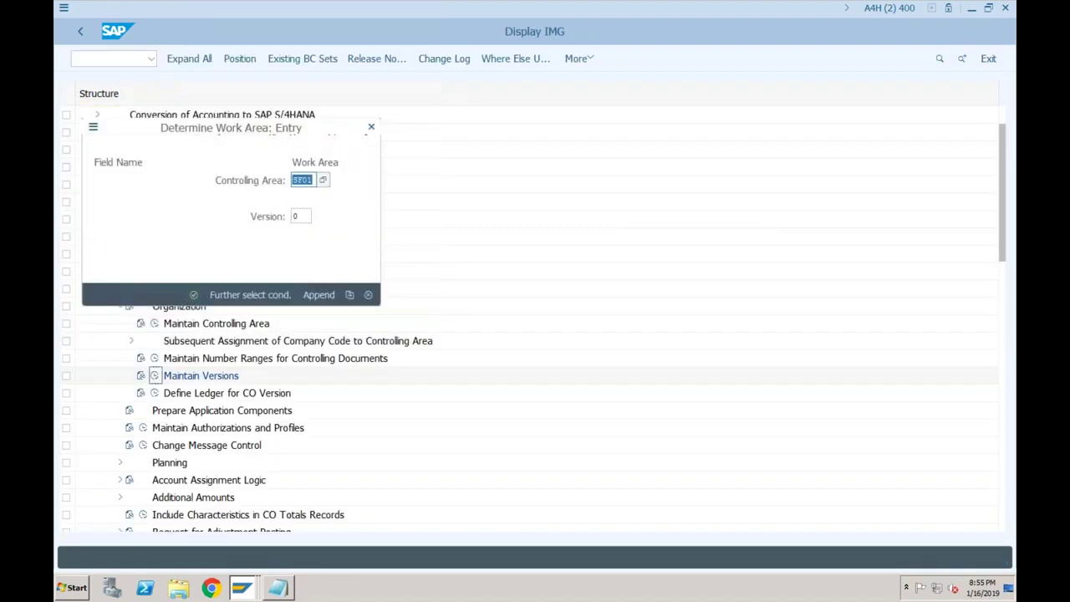
left_click(197, 294)
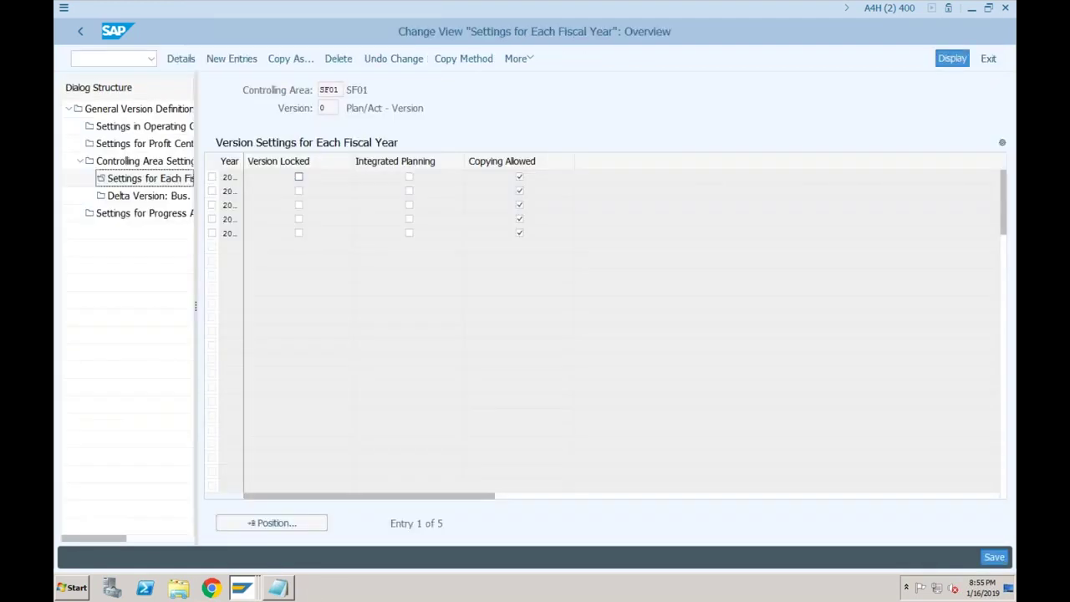
Copy the first fiscal year entry of version 0 as 2018 and save it to the proposed customizing request.
left_click(212, 177)
left_click(271, 59)
key("BackSpace")
type("8")
key("Return")
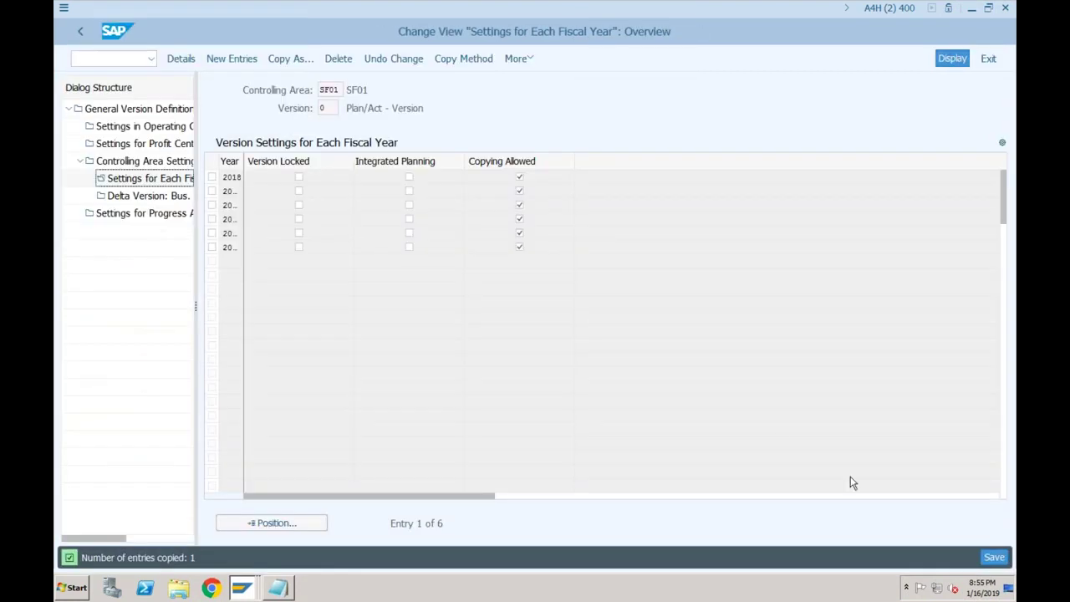
left_click(994, 556)
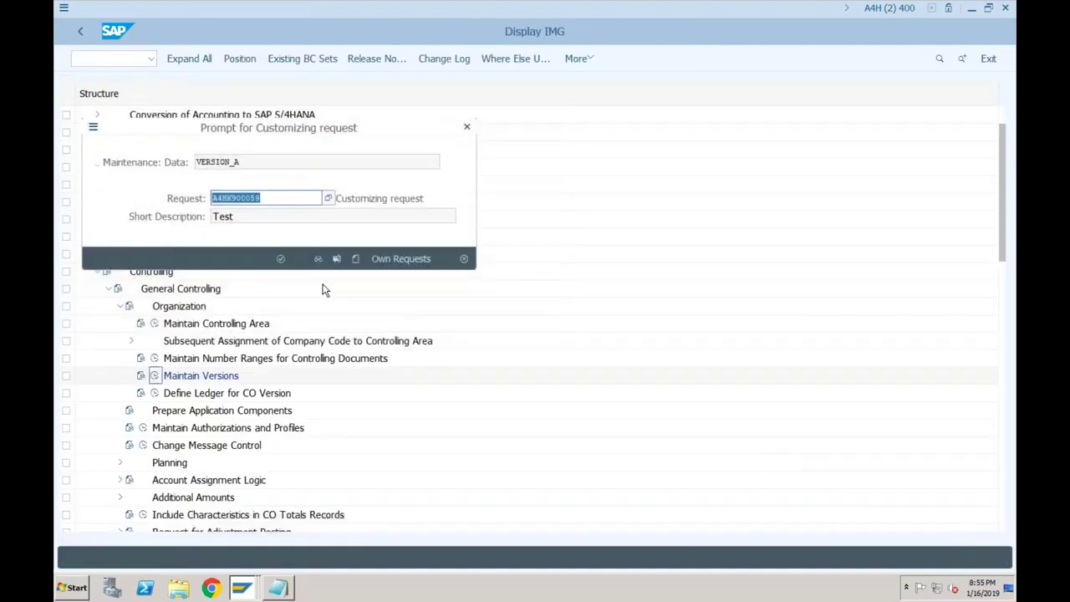
left_click(280, 258)
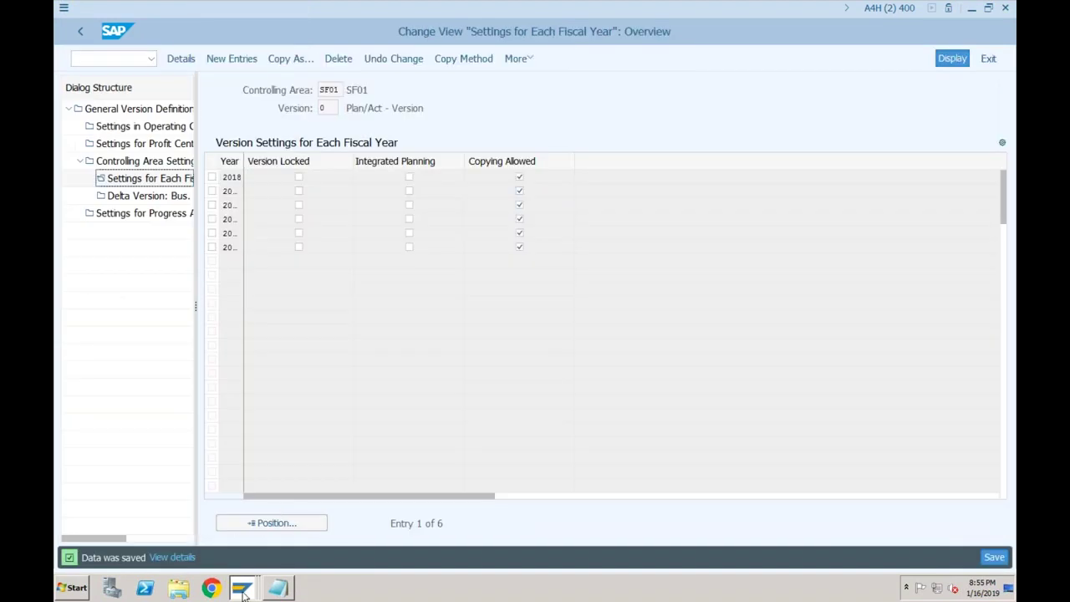
Return to the G/L account document session and enter value date 16.01.2018 for the account 200 line item.
left_click(243, 589)
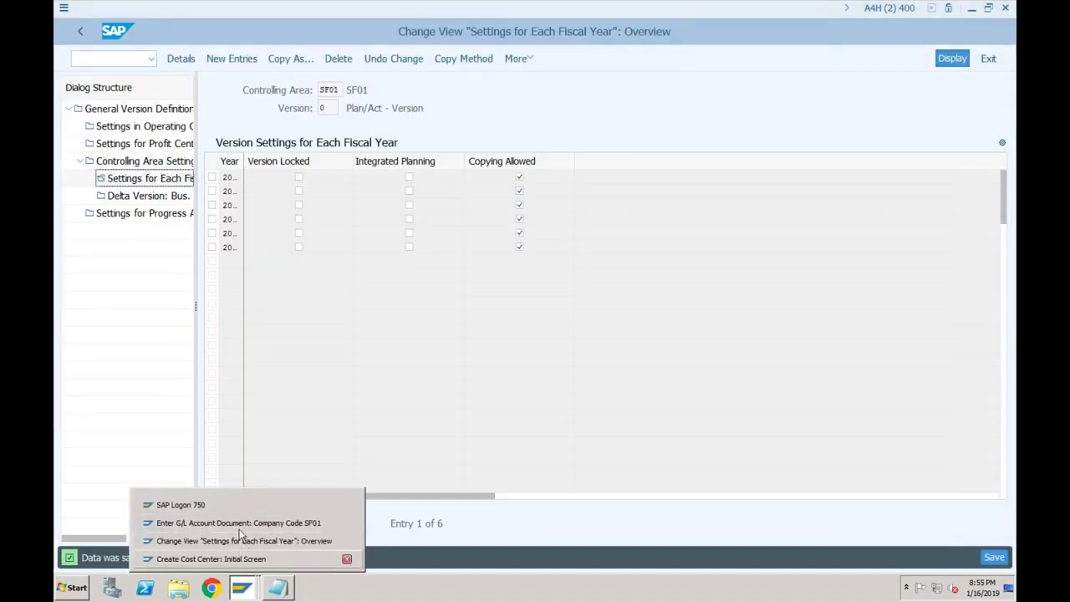
left_click(241, 523)
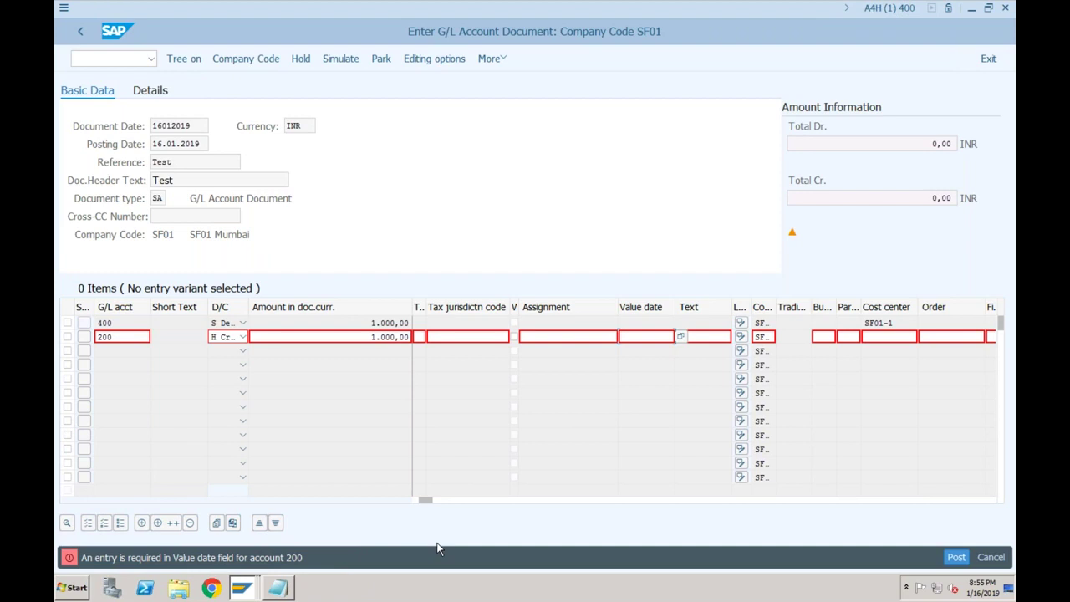
left_click(623, 336)
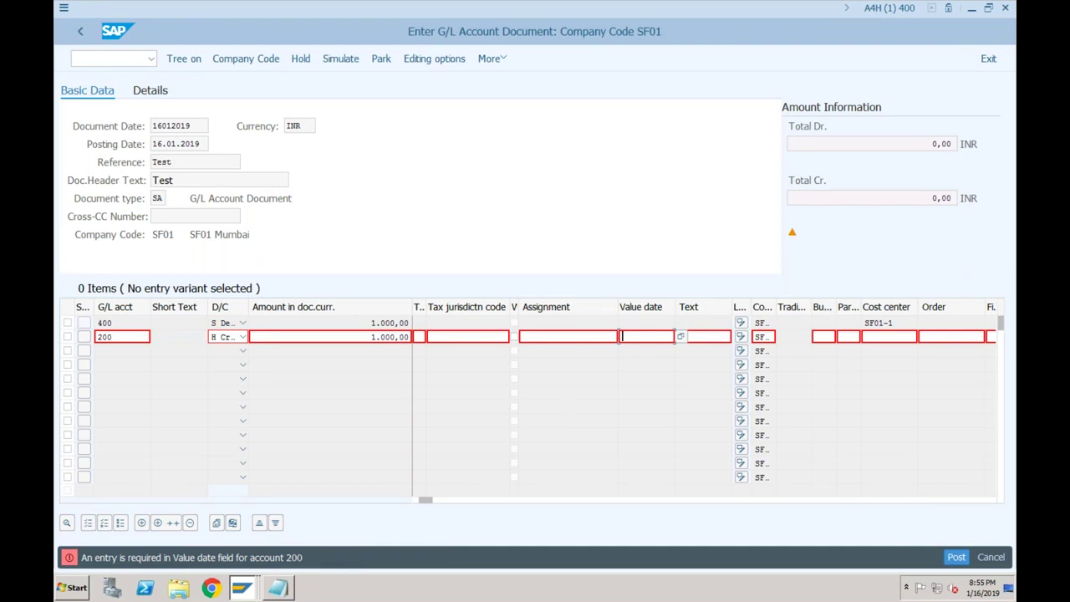
left_click(145, 337)
left_click(671, 336)
type("16012018")
key("Return")
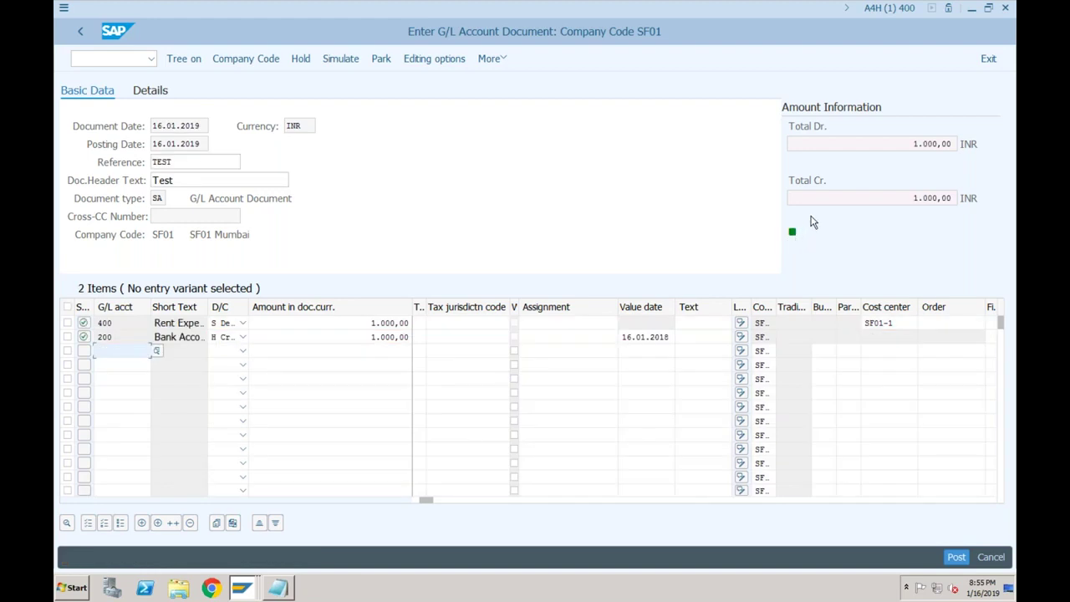
Try to post the document and check its company code and ledger Customizing settings with transaction FINS_CUST_CONS_CHK_P.
left_click(957, 556)
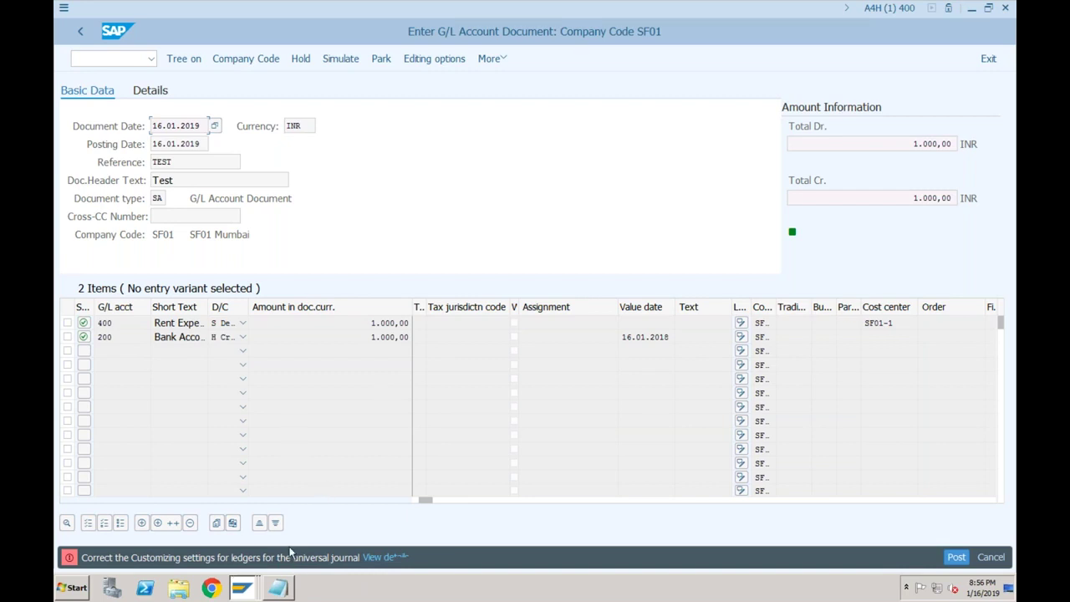
left_click(379, 558)
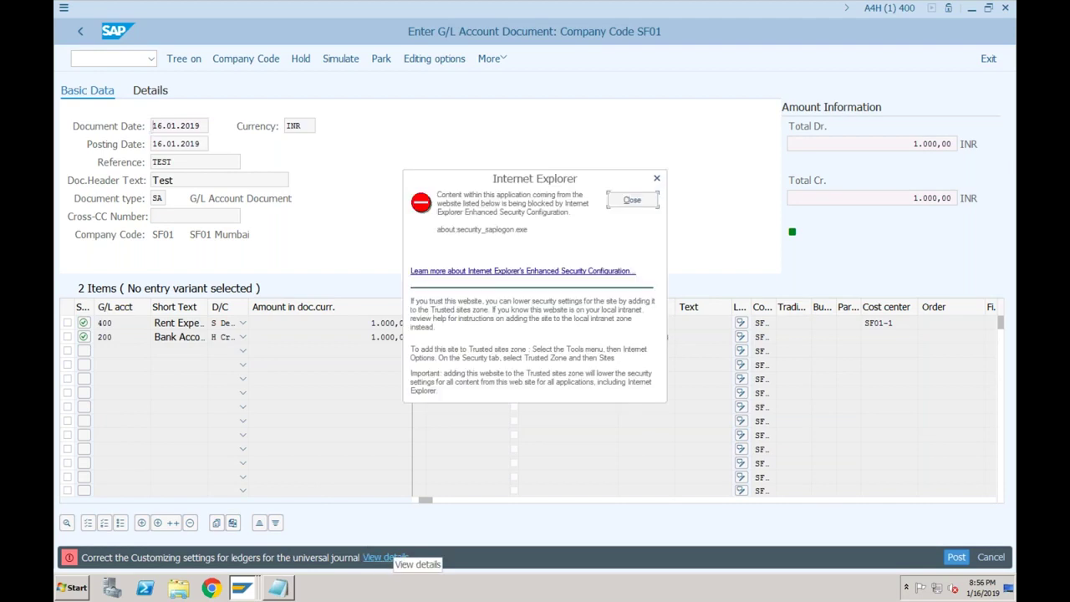
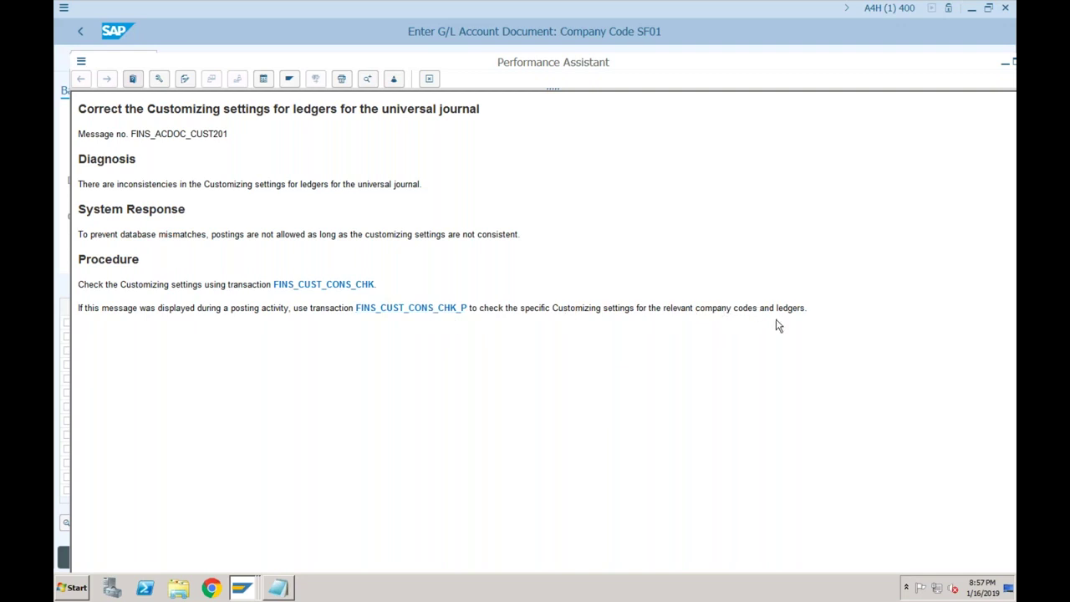
left_click(439, 308)
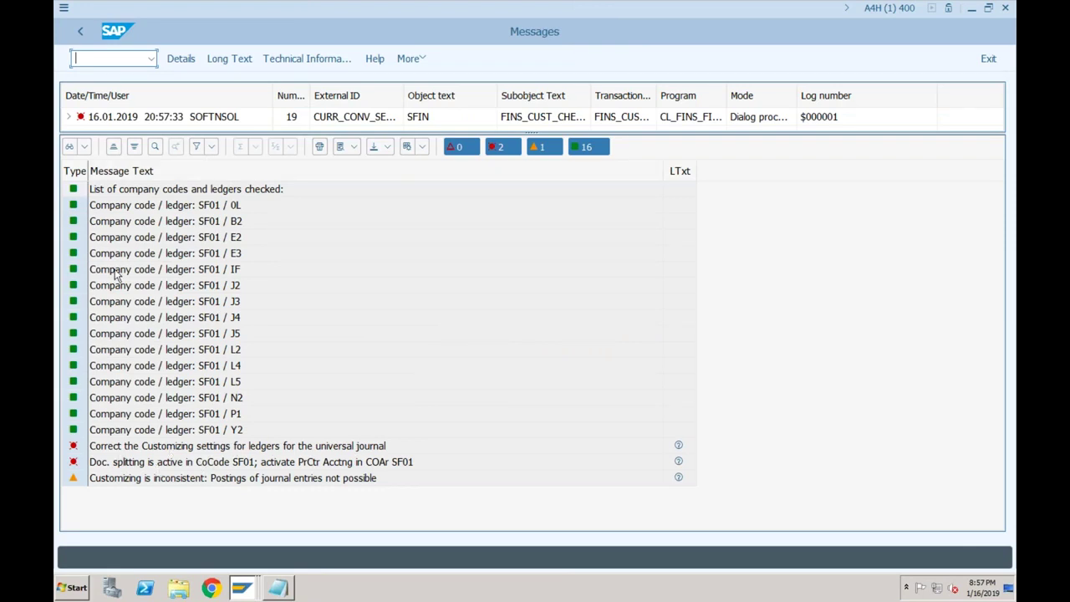
left_click(168, 466)
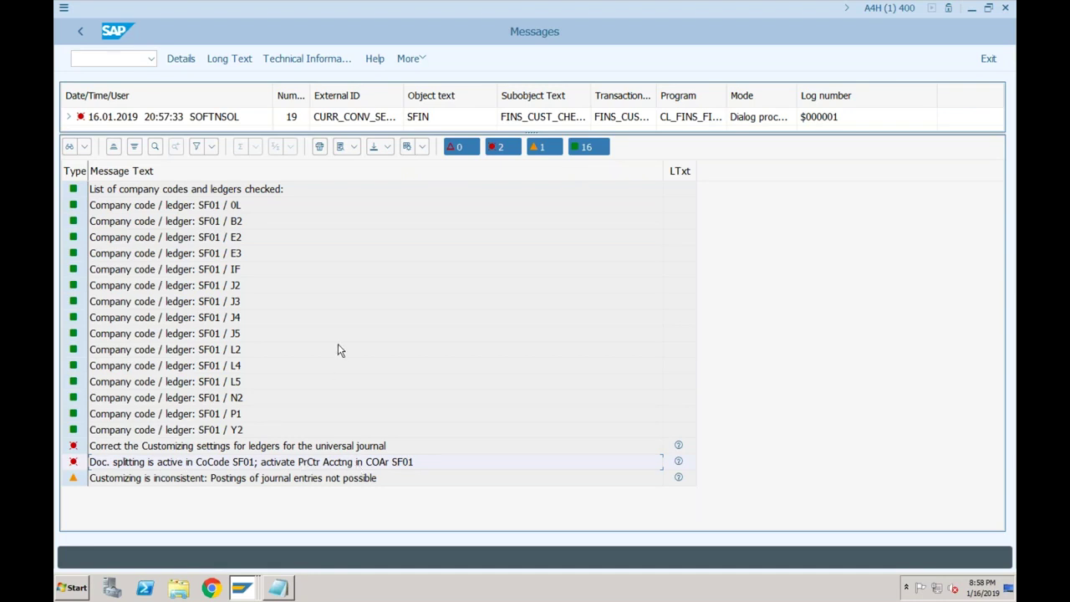
Switch to the Create Cost Center session and open the SAP Reference IMG from there with transaction /nspro.
left_click(240, 590)
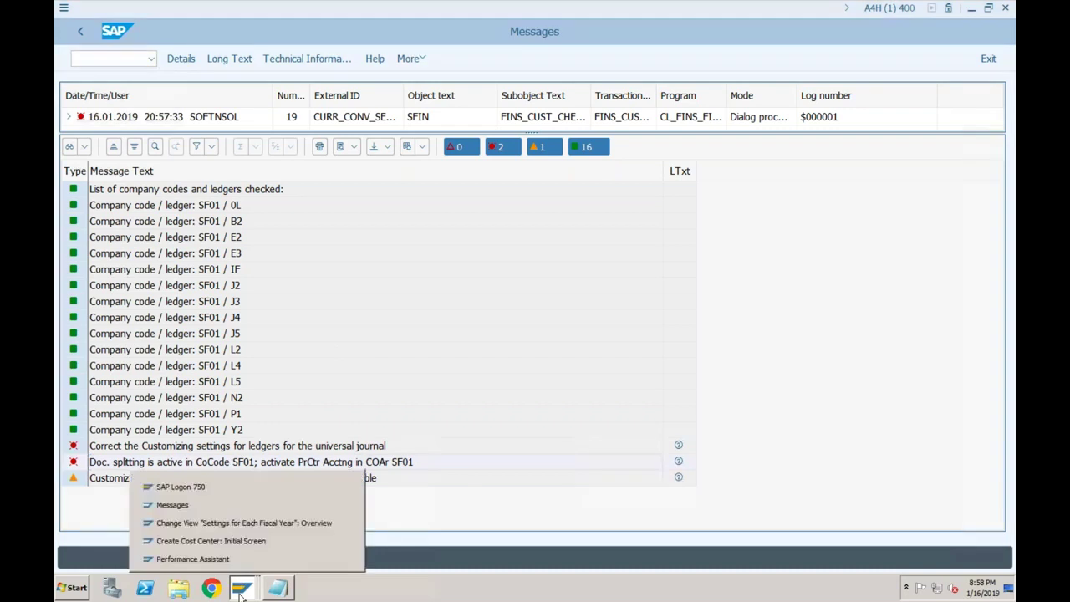
left_click(223, 502)
left_click(240, 590)
left_click(214, 543)
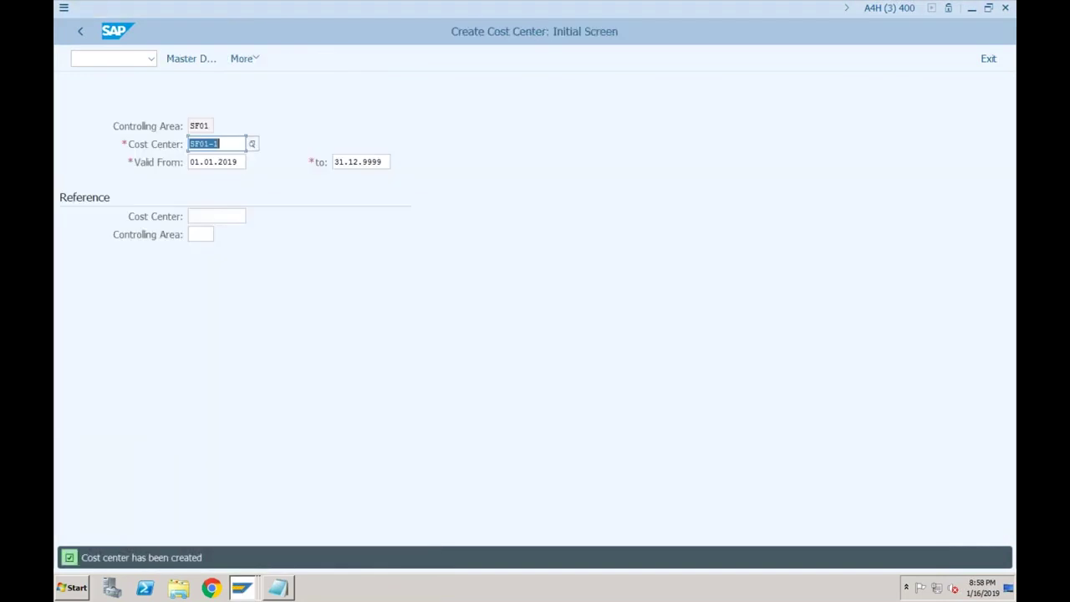
left_click(116, 64)
type("/nspro")
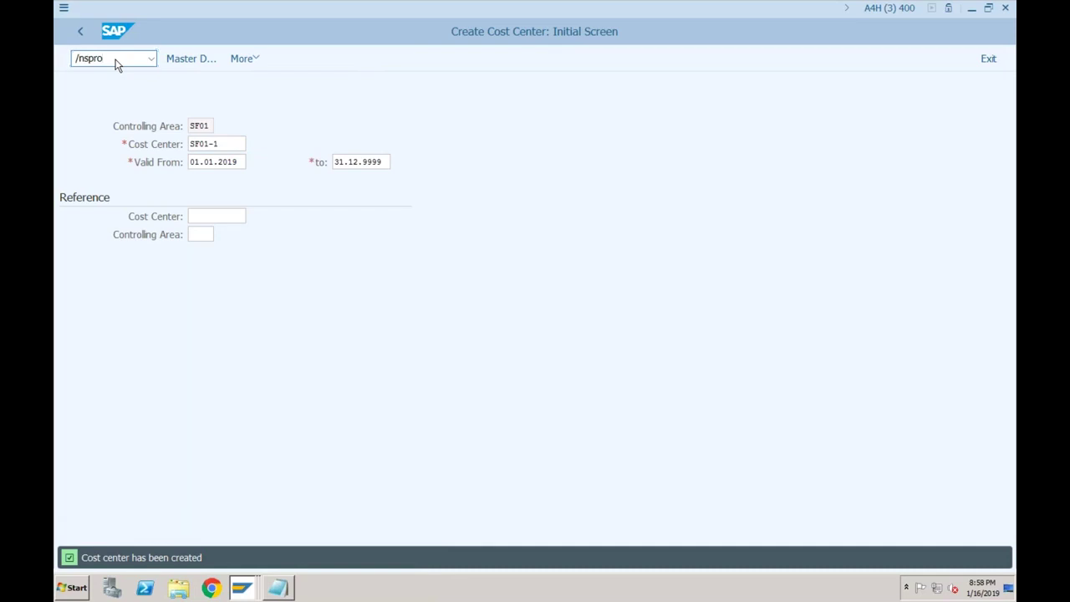
key("Return")
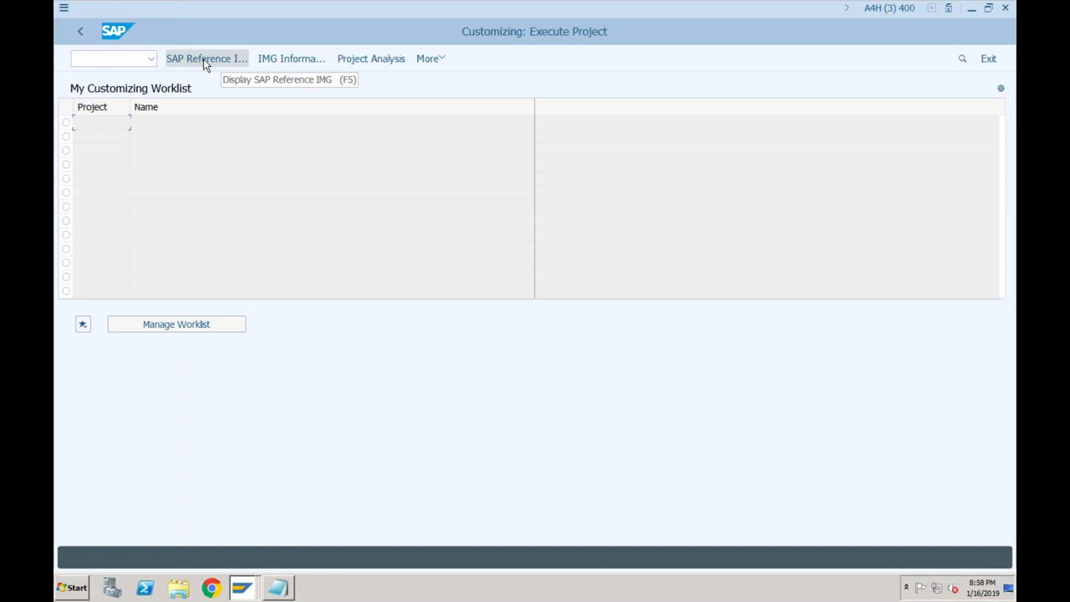
left_click(203, 59)
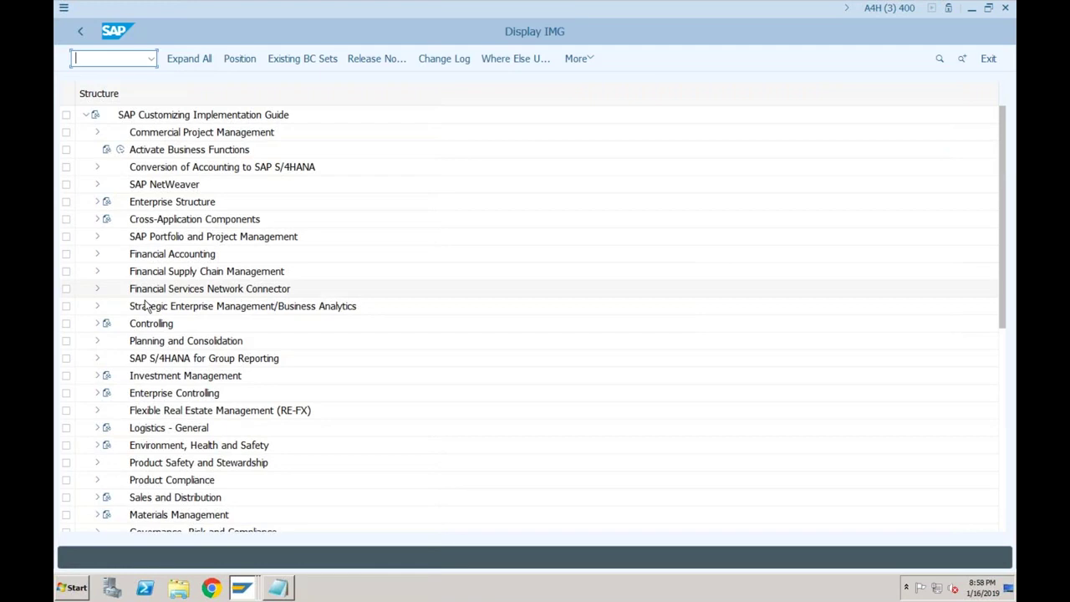
Look at the Maintain Controlling Area activity under Controlling > General Controlling > Organization in the IMG.
left_click(97, 323)
left_click(109, 463)
left_click(108, 253)
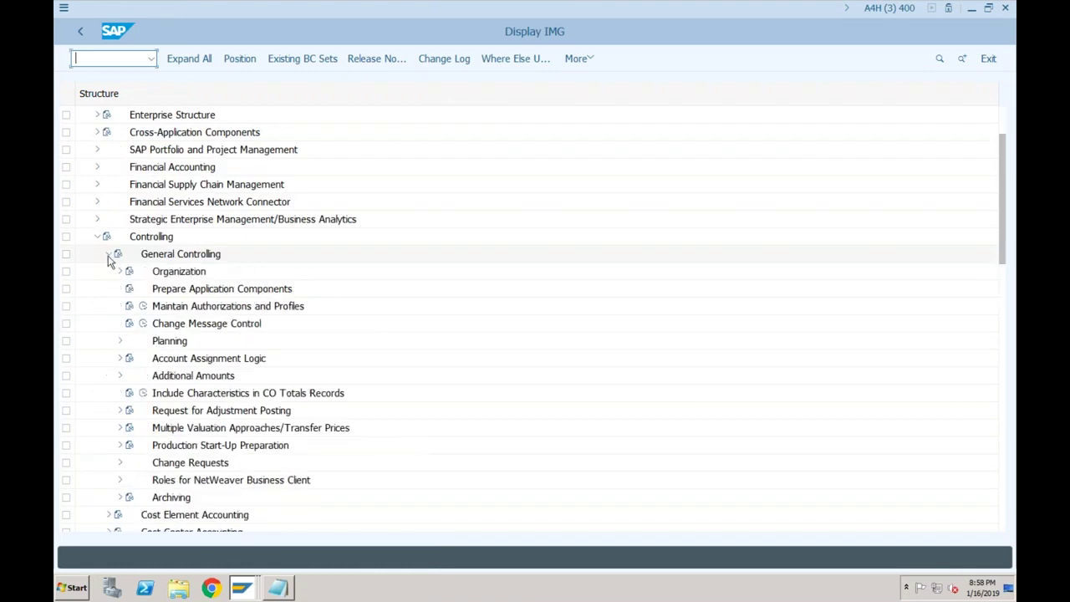
left_click(118, 272)
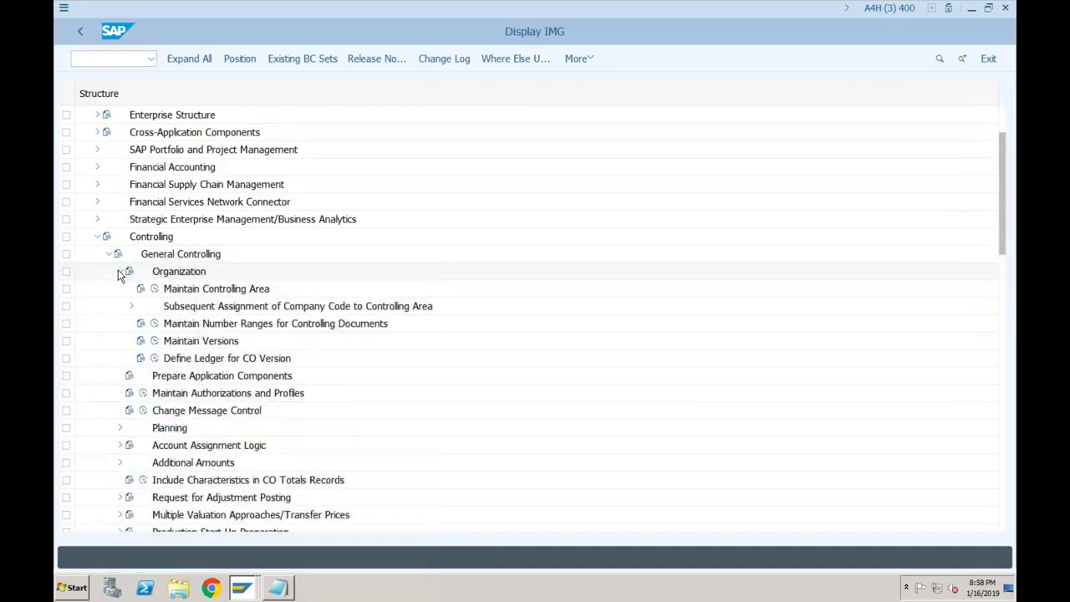
left_click(154, 289)
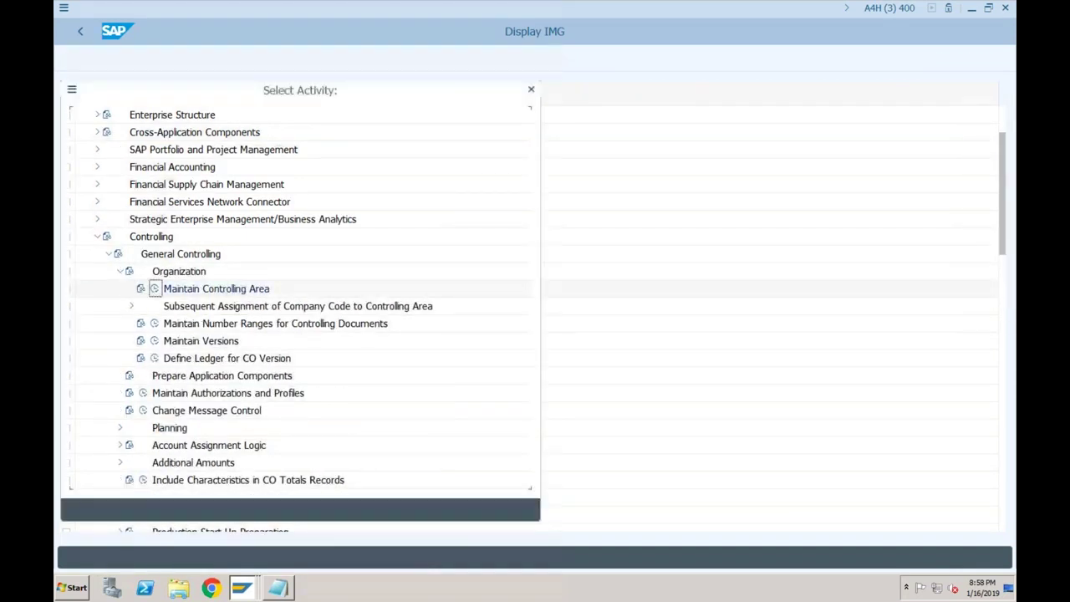
left_click(531, 89)
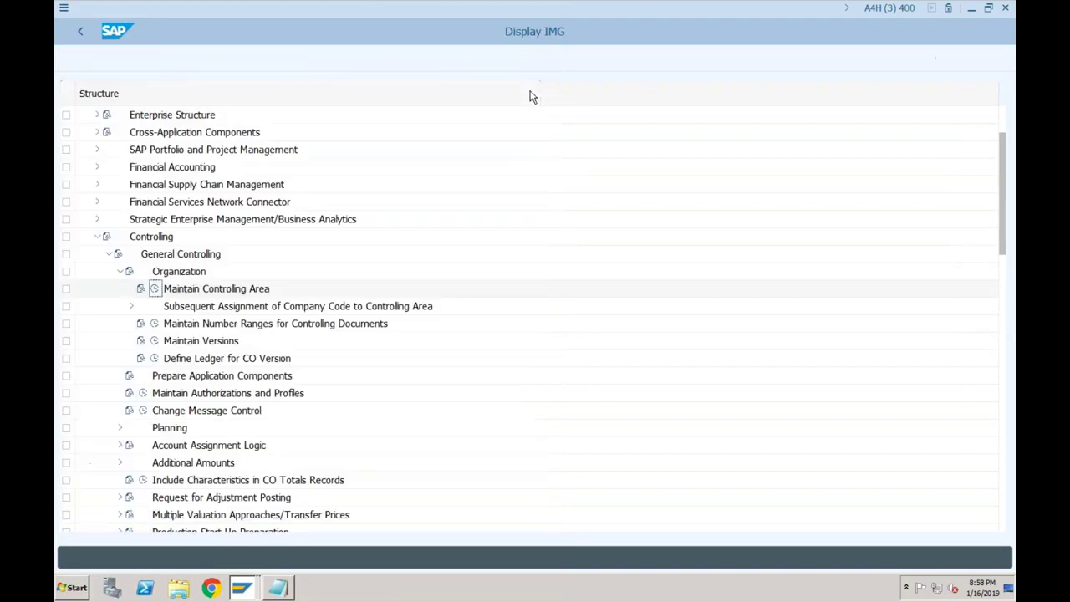
left_click(108, 254)
Open Maintain Controlling Area Settings under Profit Center Accounting > Basic Settings > Controlling Area Settings.
left_click(122, 393)
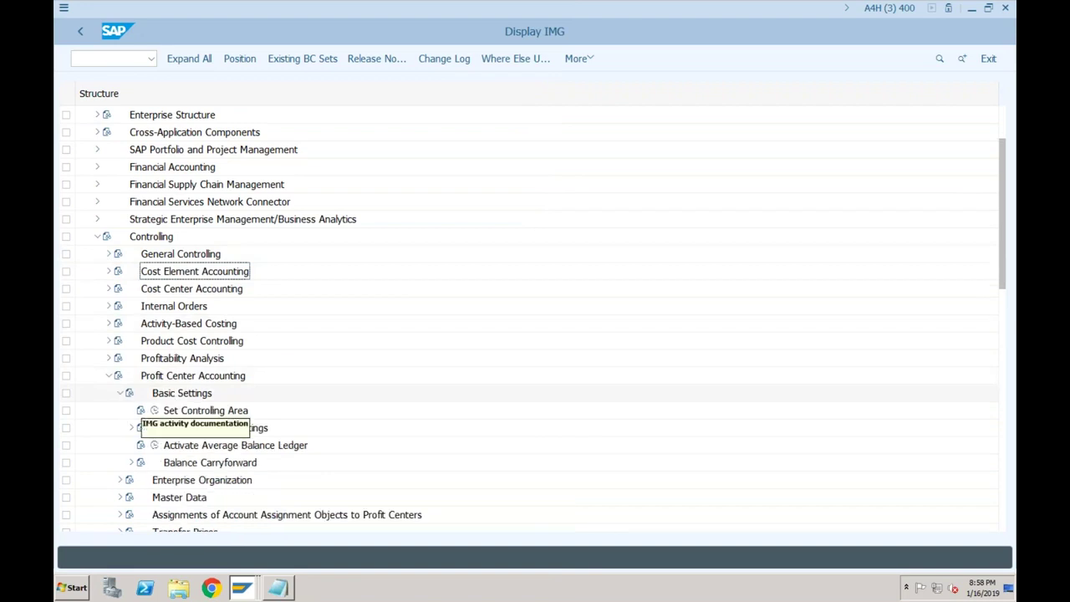
left_click(132, 429)
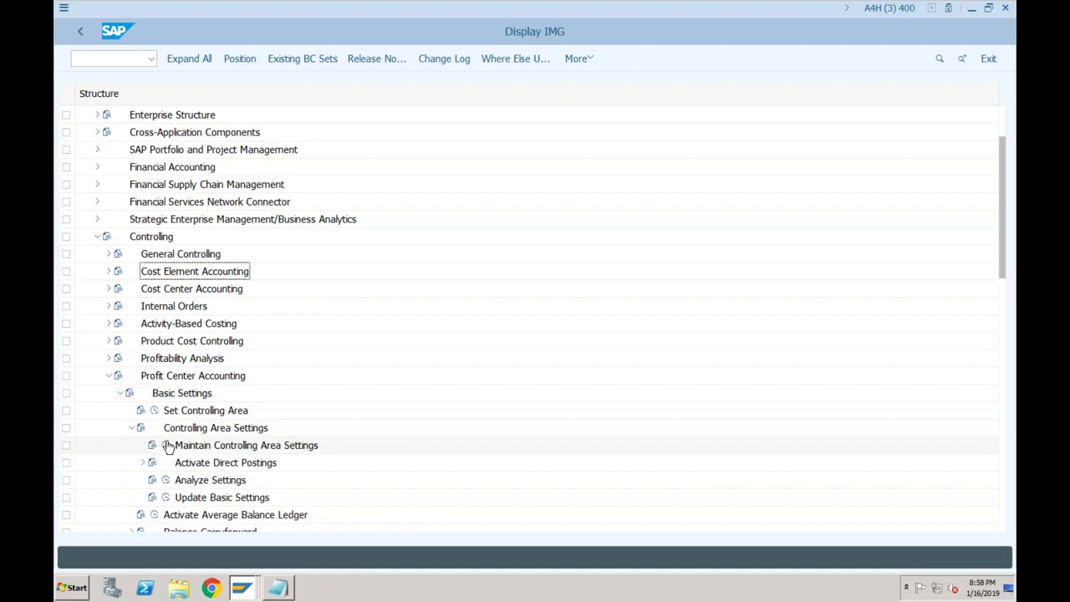
left_click(179, 376)
left_click(175, 395)
left_click(187, 429)
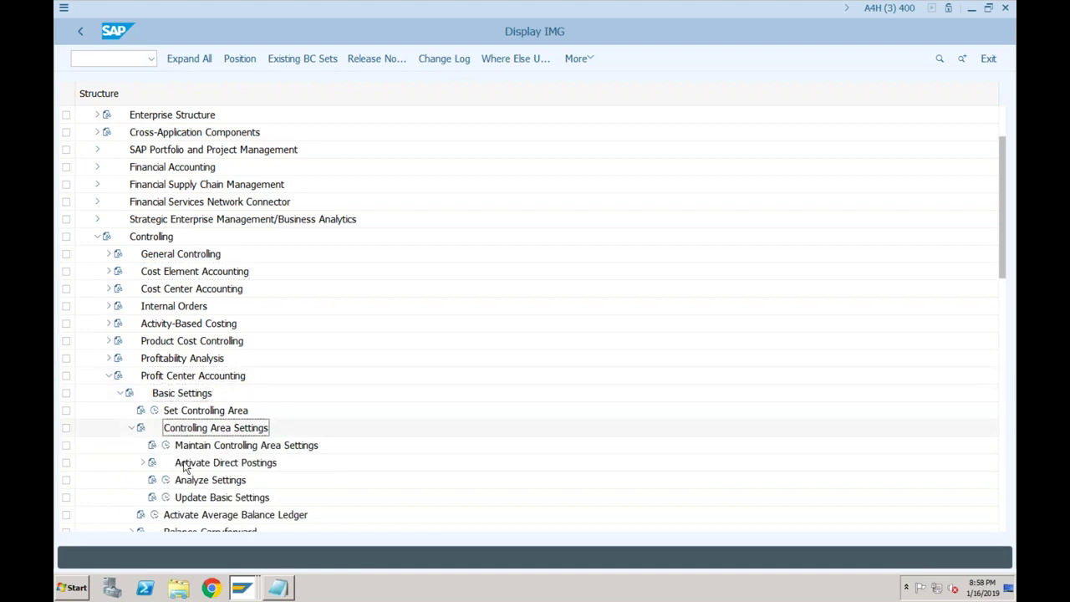
left_click(165, 444)
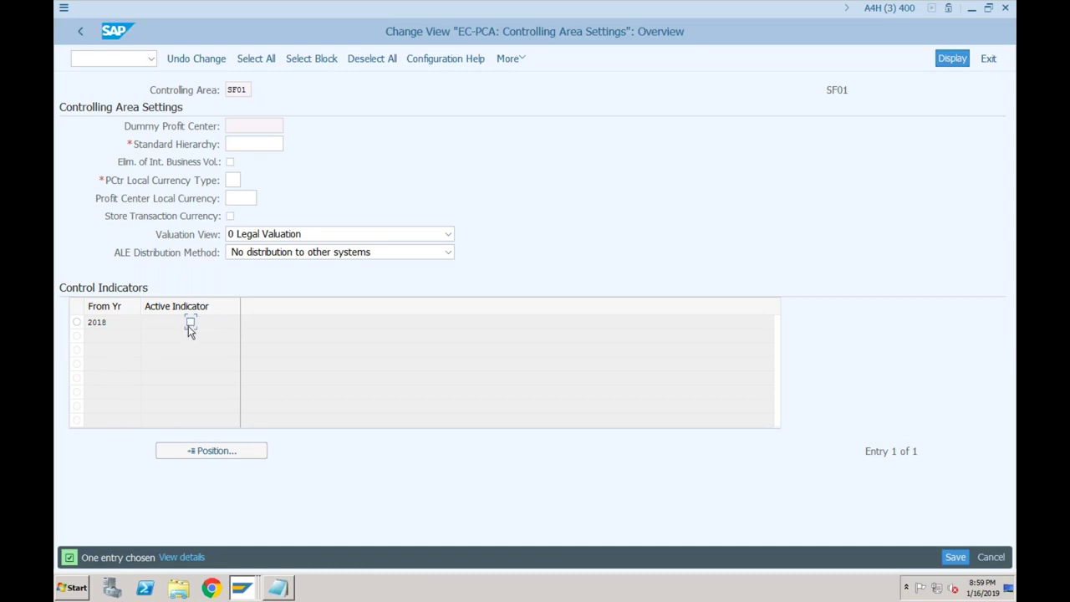
Set the standard hierarchy to SF01 and the profit center local currency type to 20, Controlling area currency.
left_click(253, 144)
type("SF01")
left_click(231, 180)
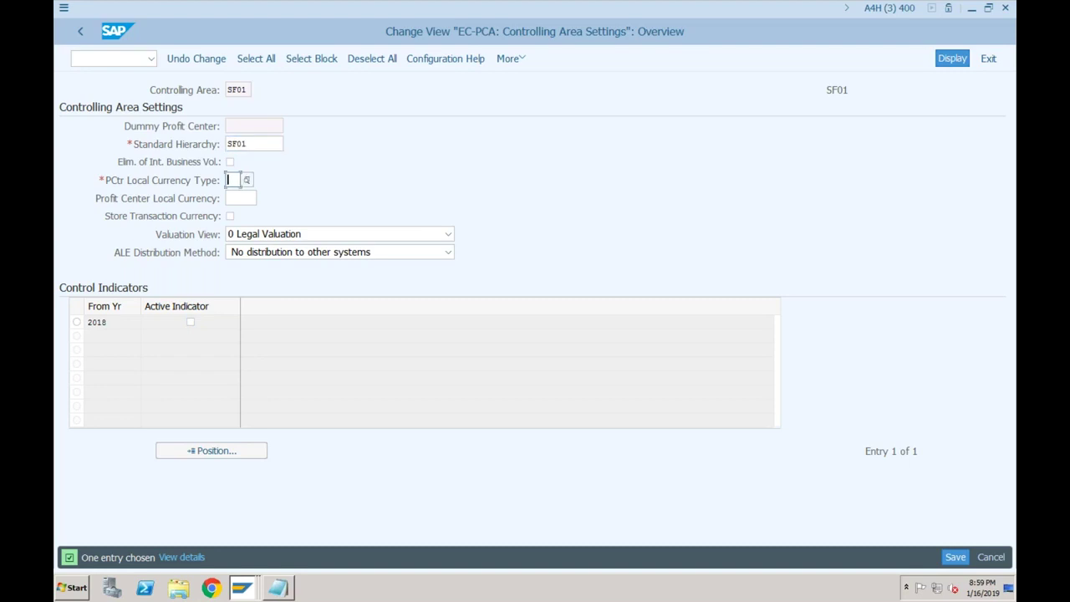
left_click(246, 180)
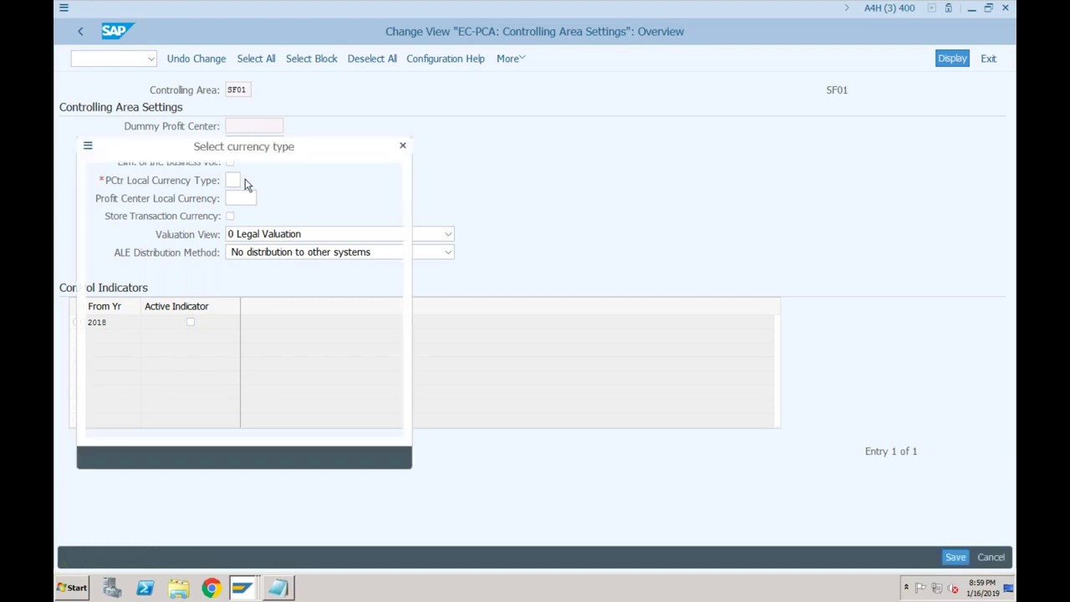
left_click(94, 198)
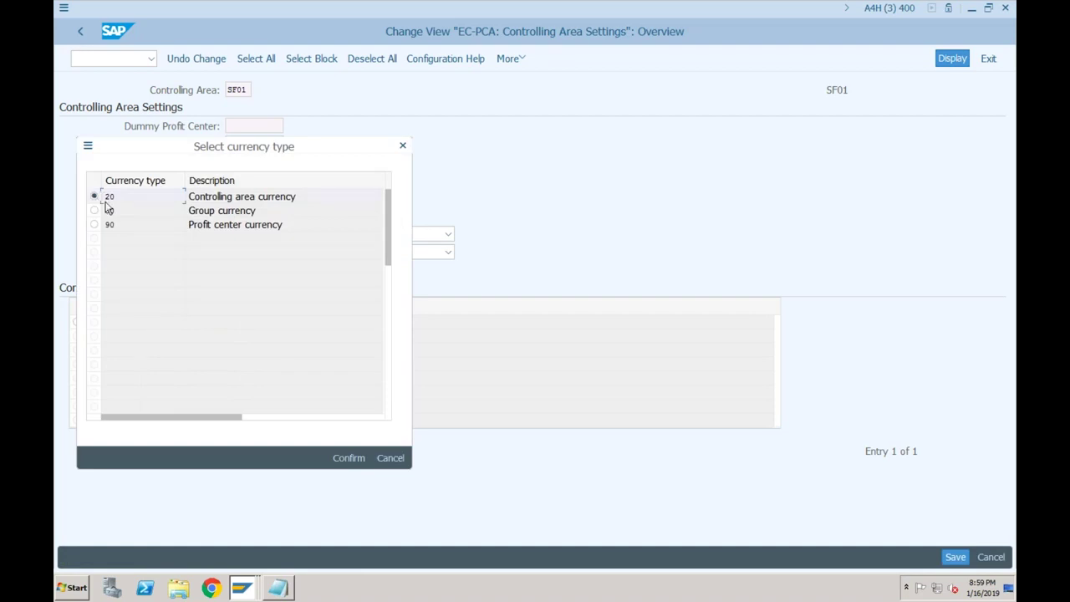
left_click(339, 460)
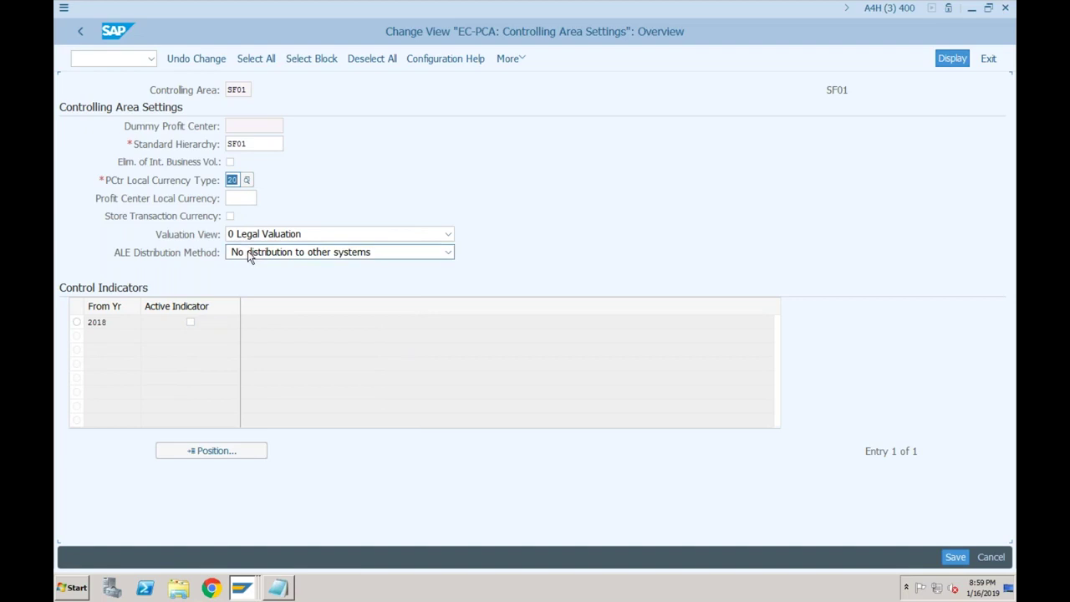
Activate the control indicator for 2018 and save the controlling area settings, returning to the IMG.
left_click(190, 322)
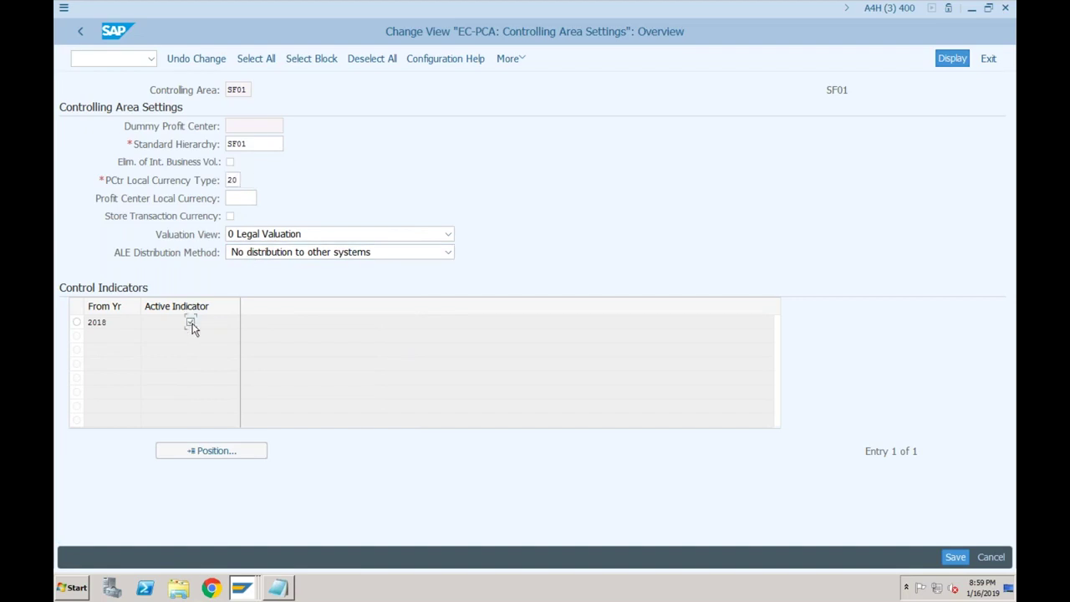
left_click(955, 557)
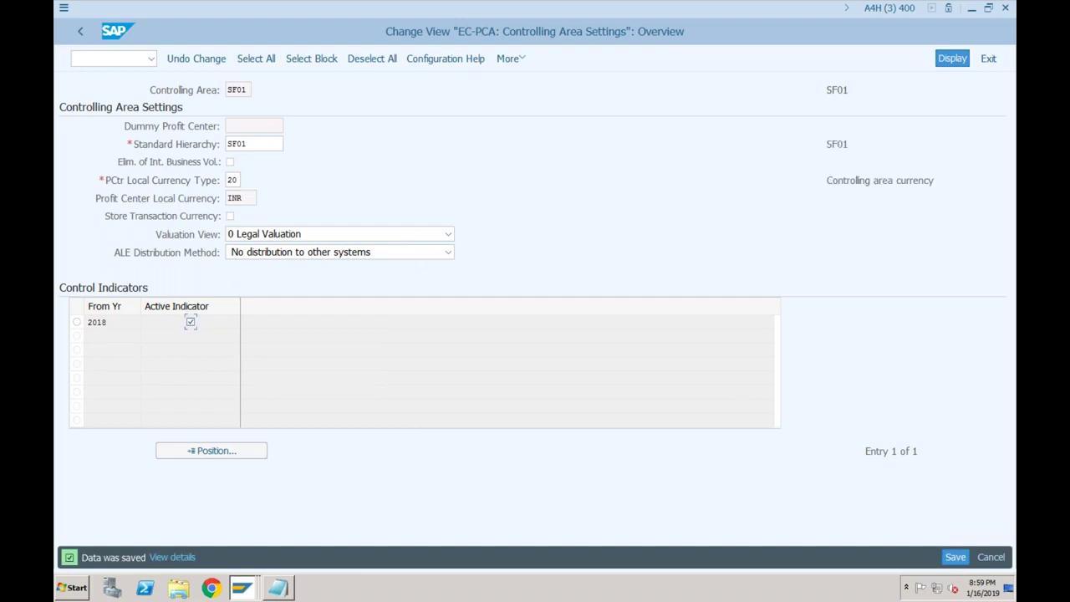
left_click(83, 35)
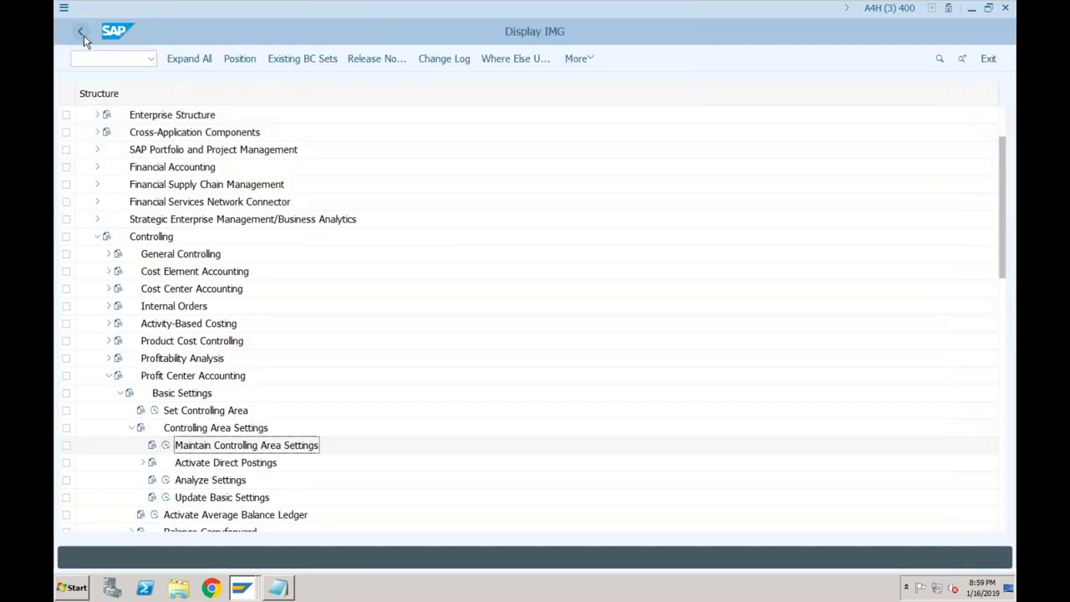
Return to the G/L account document session, close the error message help and post the document.
mouse_move(237, 594)
left_click(227, 556)
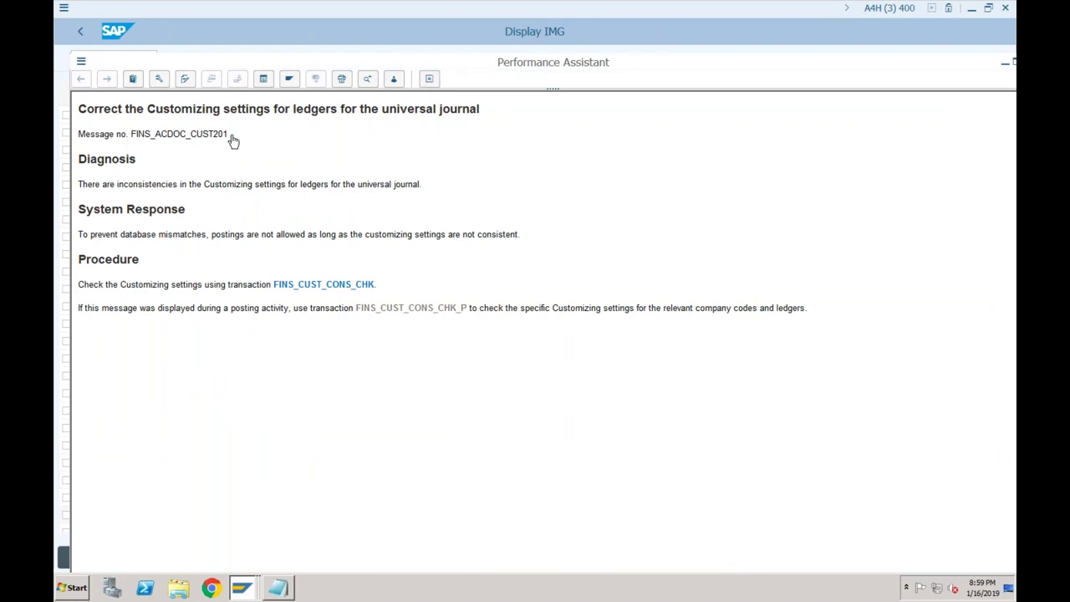
left_click(81, 61)
left_click(104, 178)
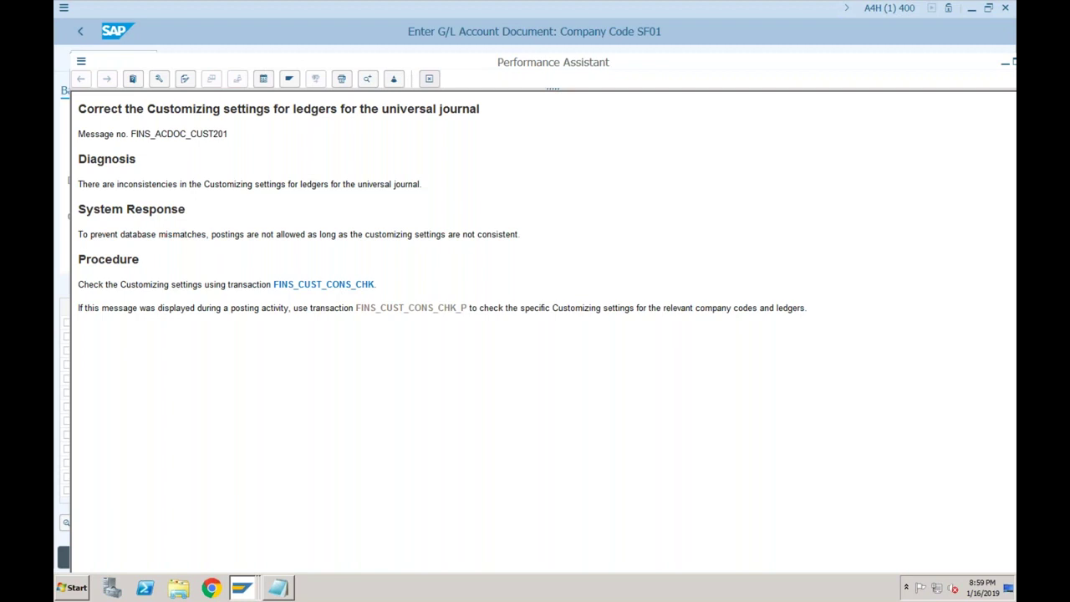
left_click(430, 78)
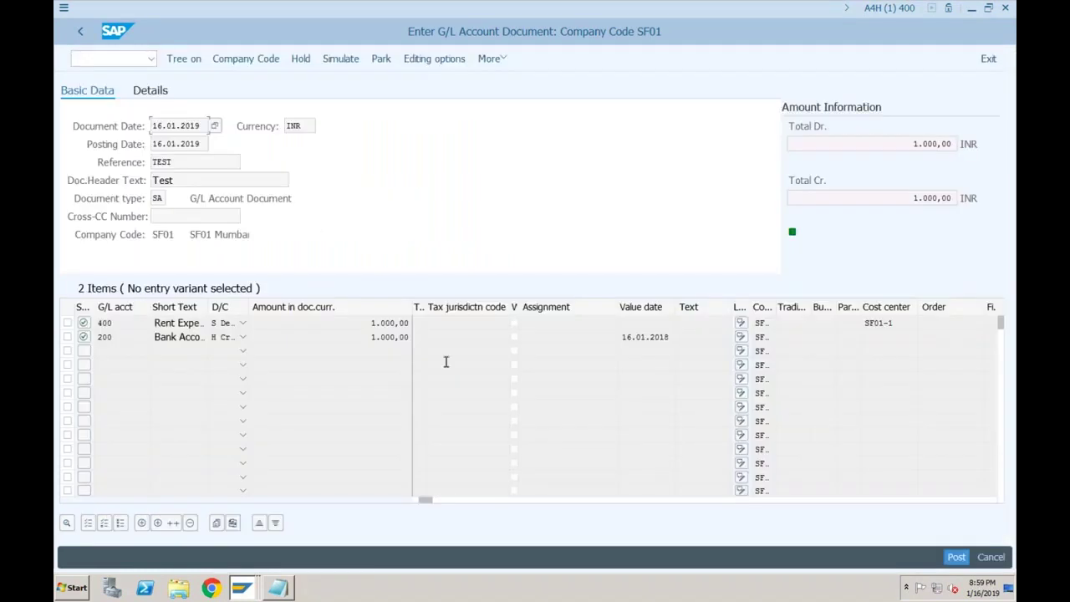
left_click(341, 60)
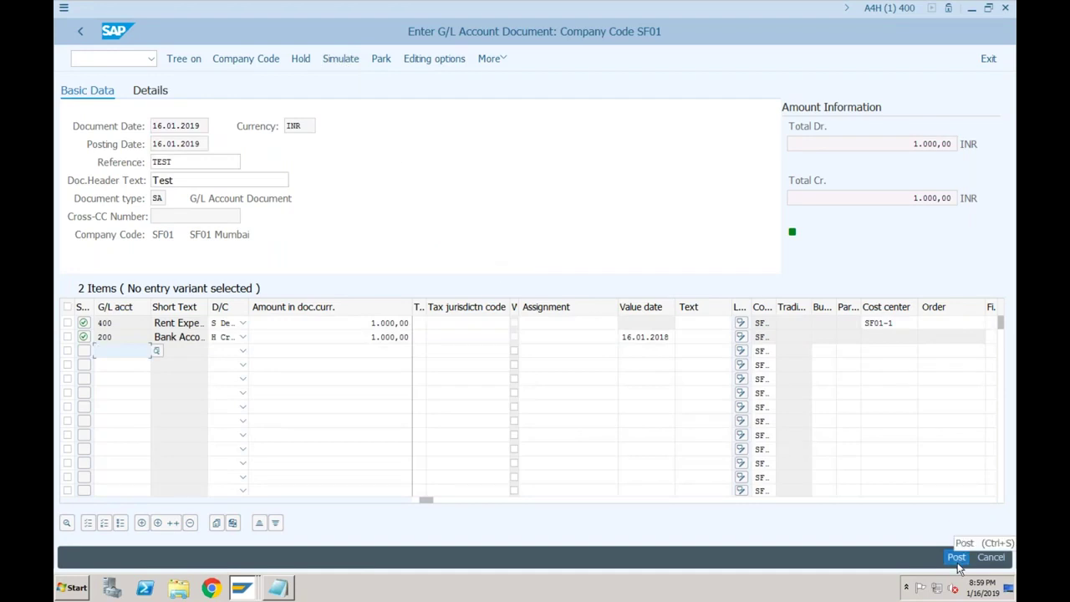
left_click(958, 564)
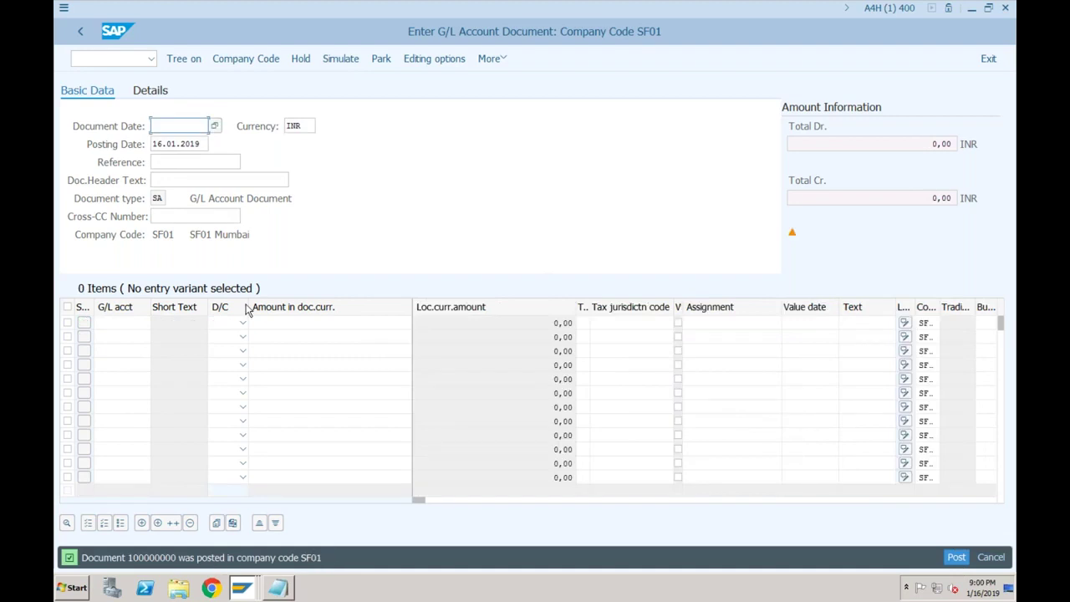
Display the document just posted in company code SF01 and examine its header data.
left_click(123, 63)
type("/")
left_click(495, 60)
mouse_move(623, 80)
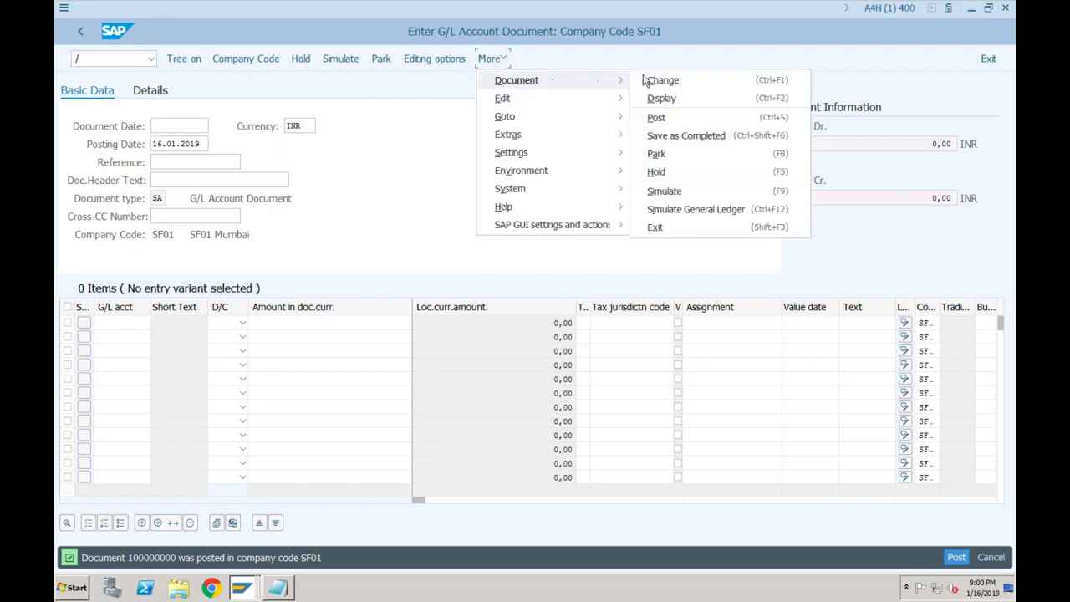
left_click(657, 98)
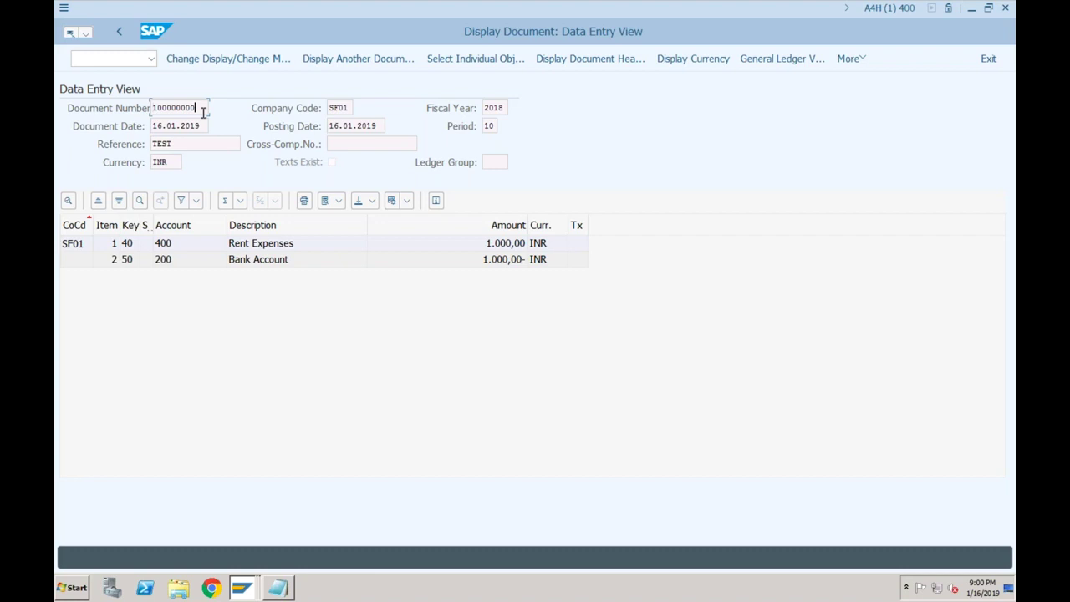
left_click(172, 143)
left_click(176, 163)
Look through the column set available for the document's line item layout, without changing the displayed columns.
left_click(408, 201)
left_click(427, 240)
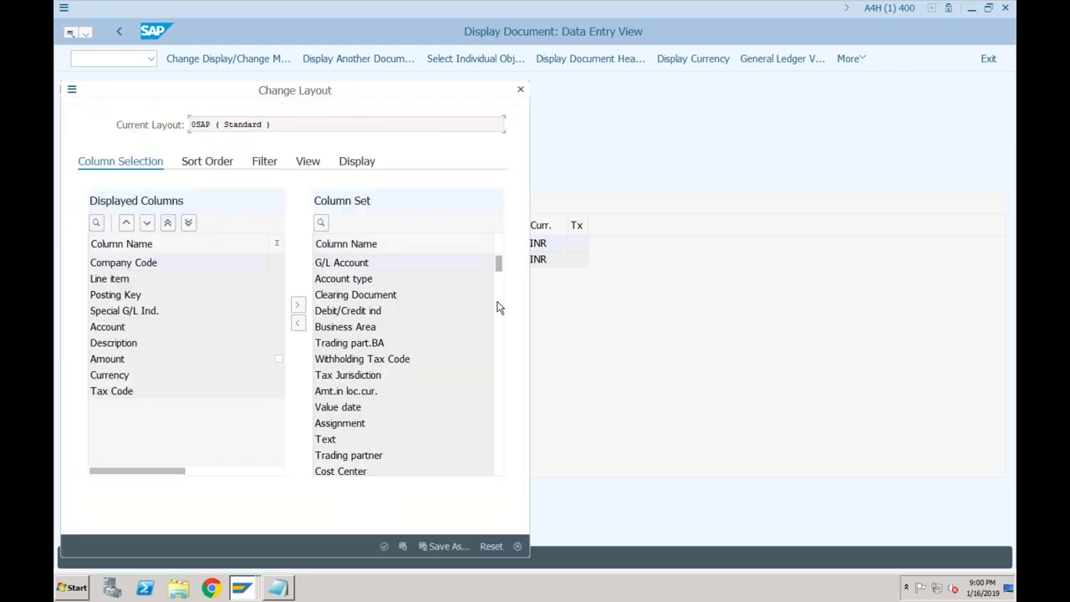
scroll(499, 326, "down", 4)
scroll(500, 338, "down", 4)
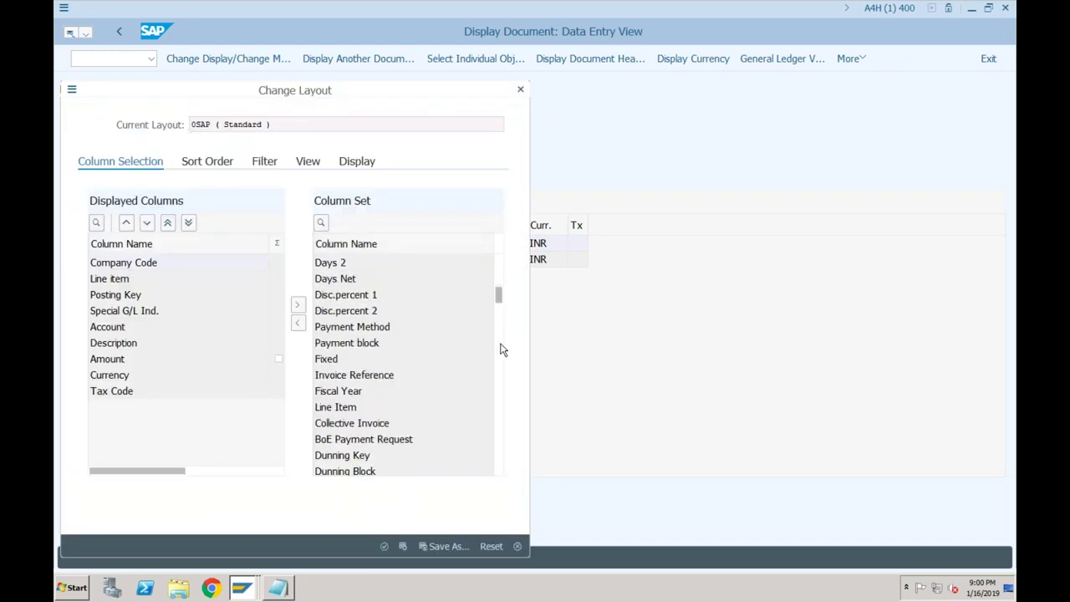
scroll(501, 359, "down", 8)
scroll(501, 383, "down", 4)
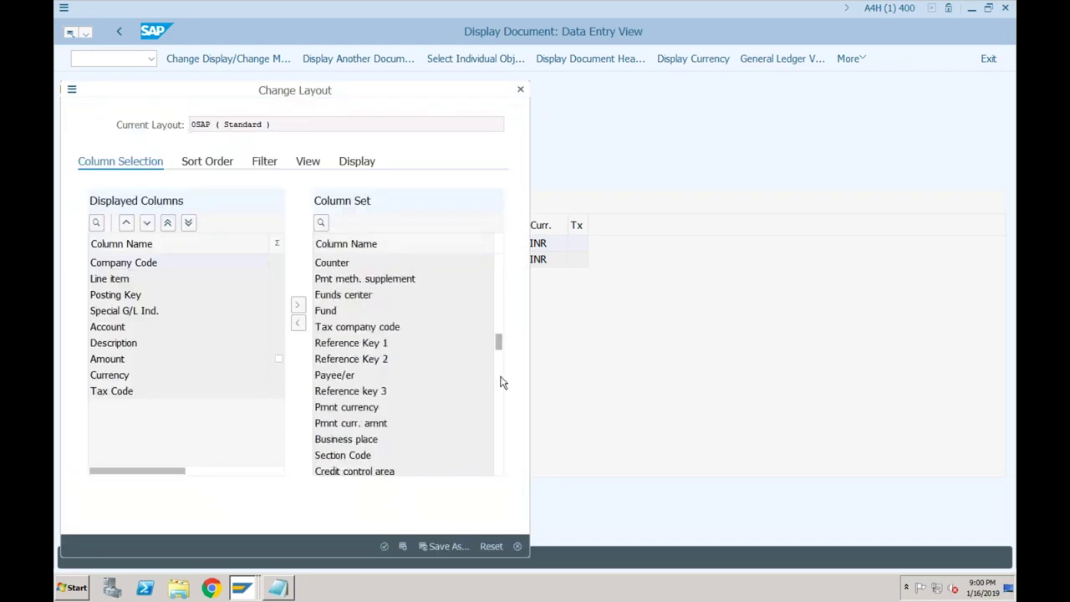
scroll(501, 389, "down", 4)
scroll(502, 399, "down", 4)
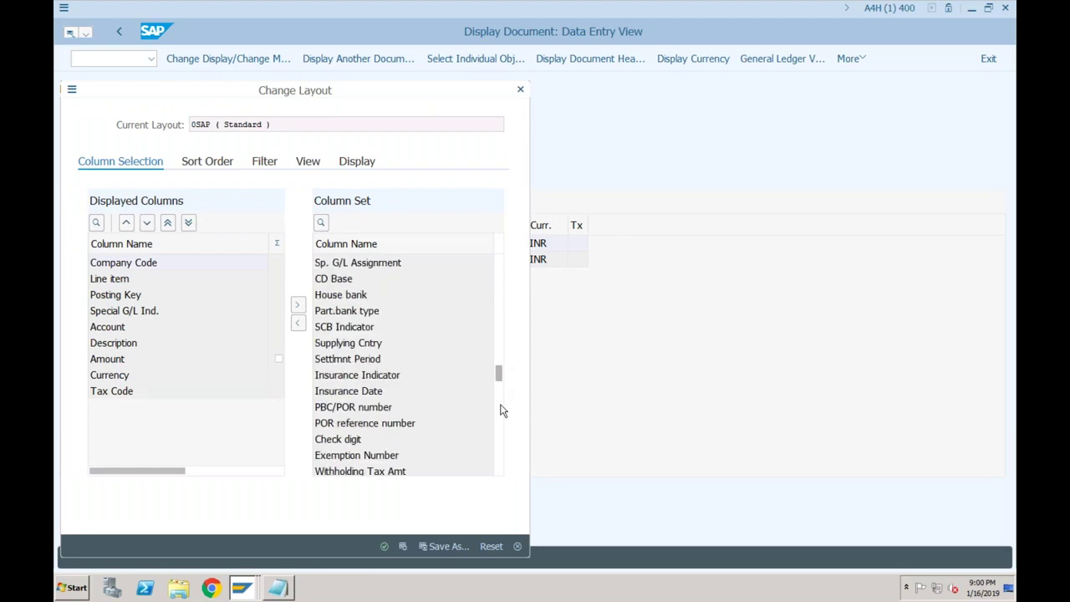
scroll(504, 410, "down", 4)
scroll(502, 418, "down", 4)
scroll(504, 437, "down", 4)
scroll(504, 452, "down", 4)
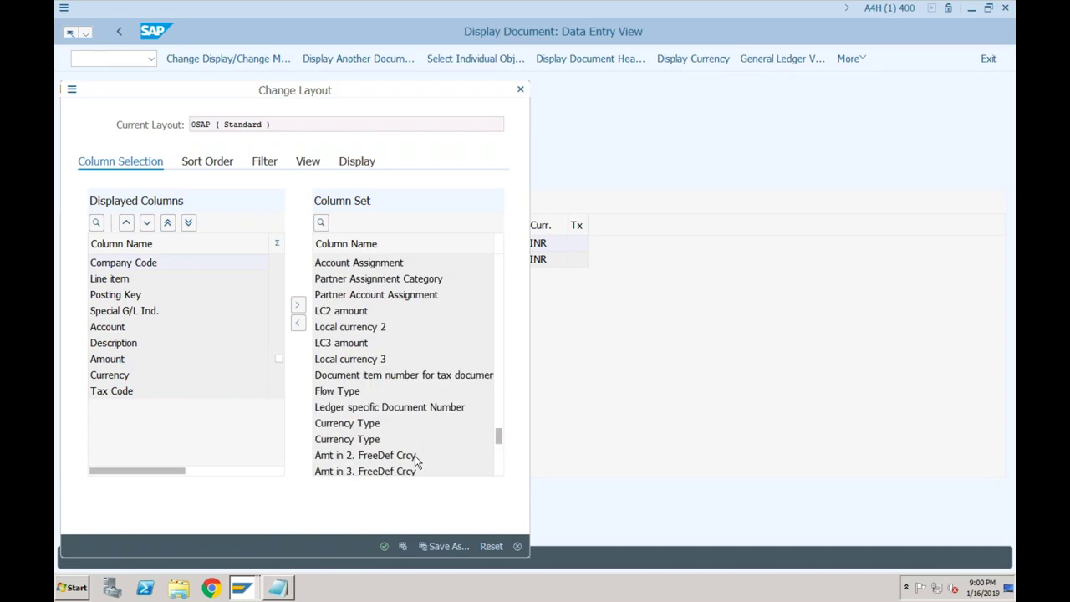
left_click(501, 457)
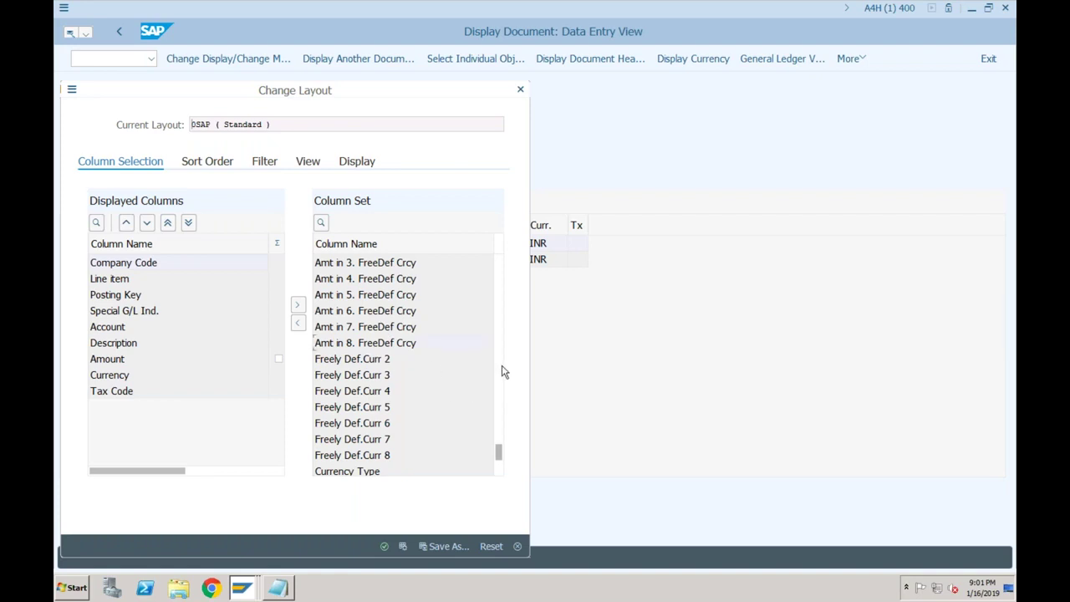
scroll(499, 373, "up", 4)
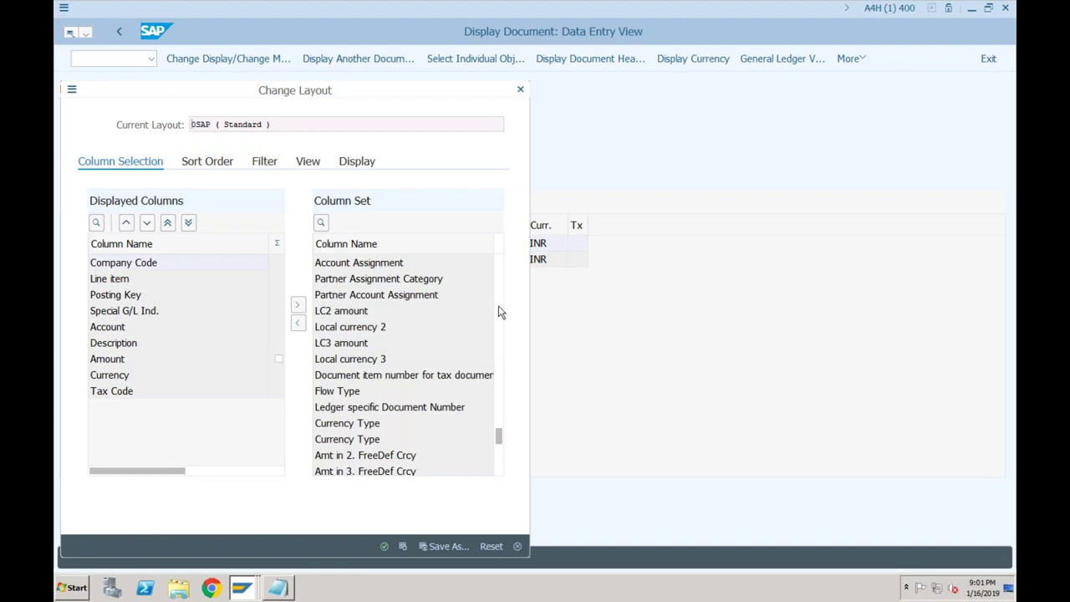
left_click(520, 90)
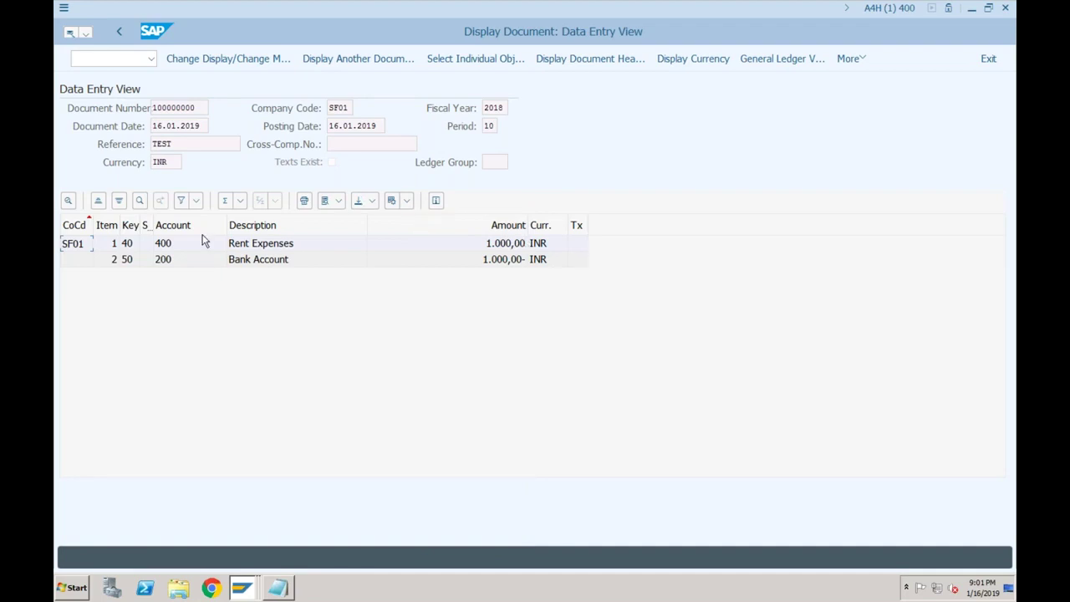
Open a new SAP session and start transaction SE16N.
left_click(63, 8)
left_click(83, 138)
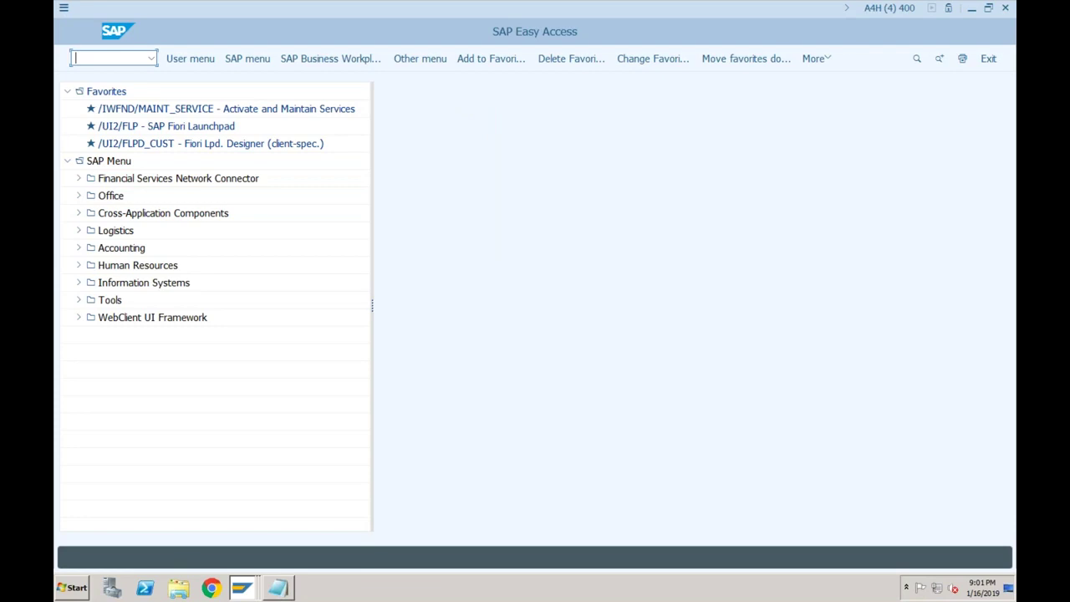
type("s")
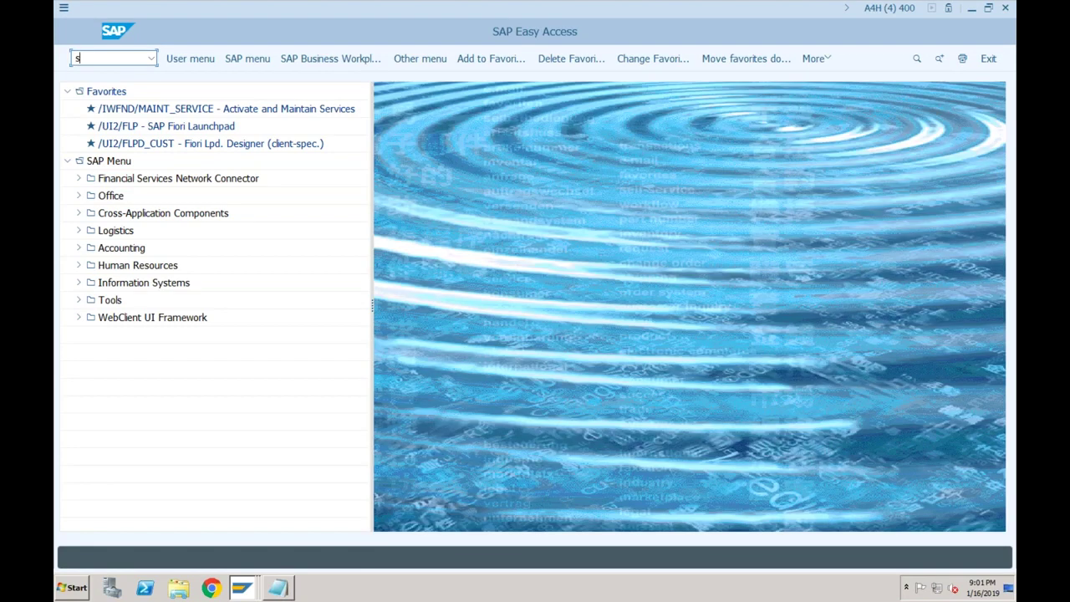
type("e16n")
key("Return")
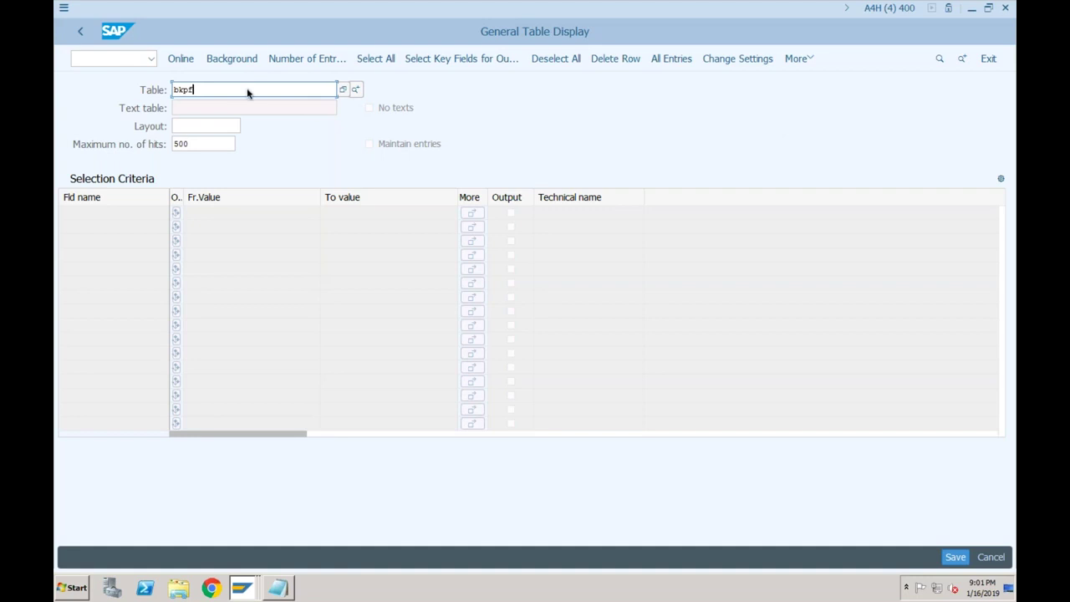
Display the entries of table BKPF for company code SF01.
key("Return")
left_click(251, 226)
type("SF01")
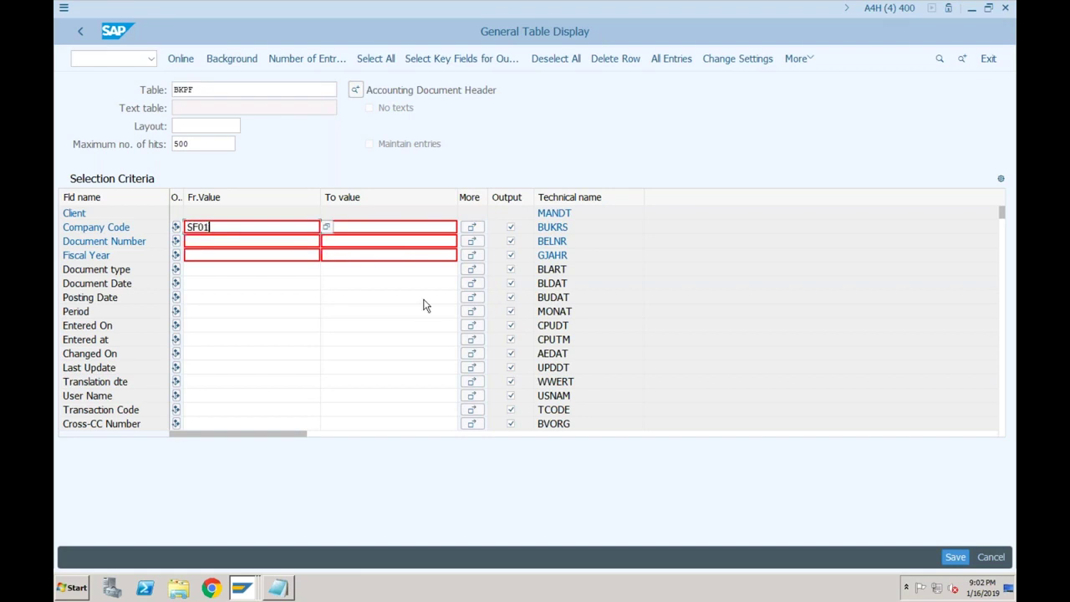
left_click(185, 60)
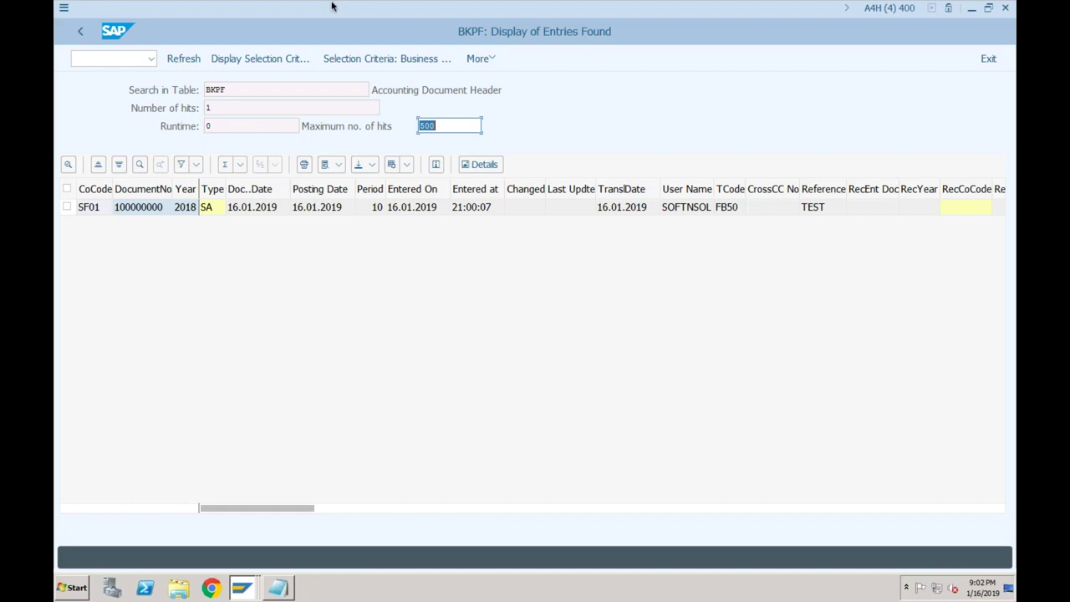
Return from the BKPF results and display the entries of table BSEG for company code SF01.
mouse_move(325, 6)
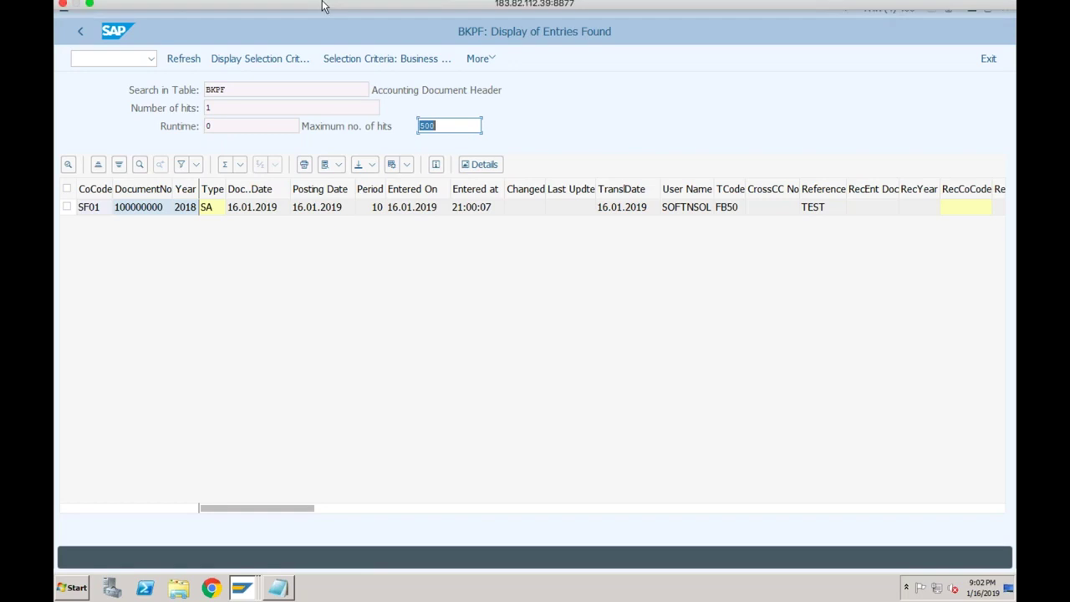
left_click(84, 35)
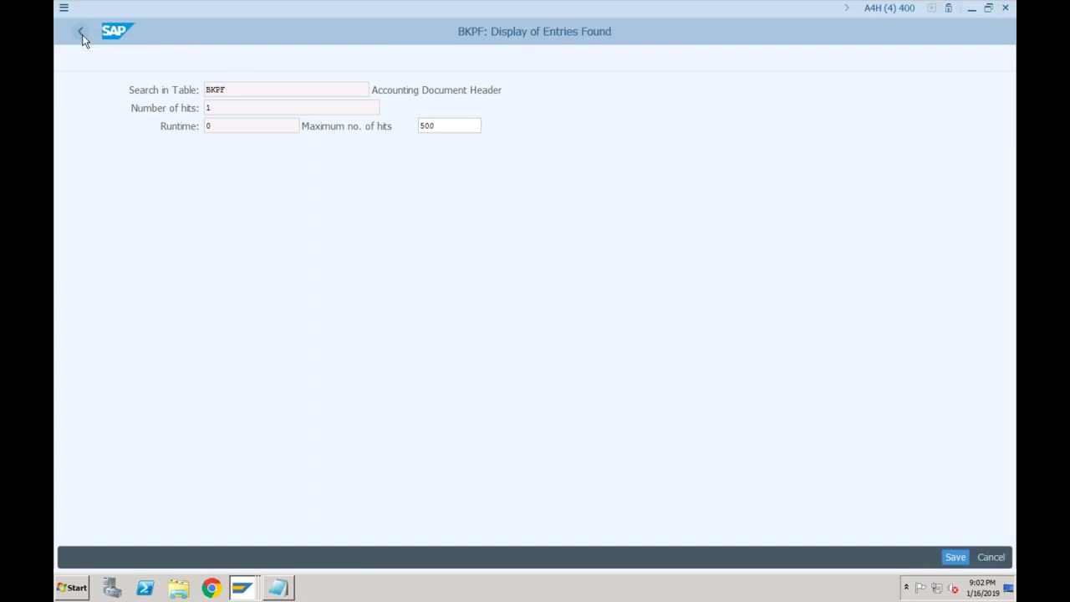
type("bseg")
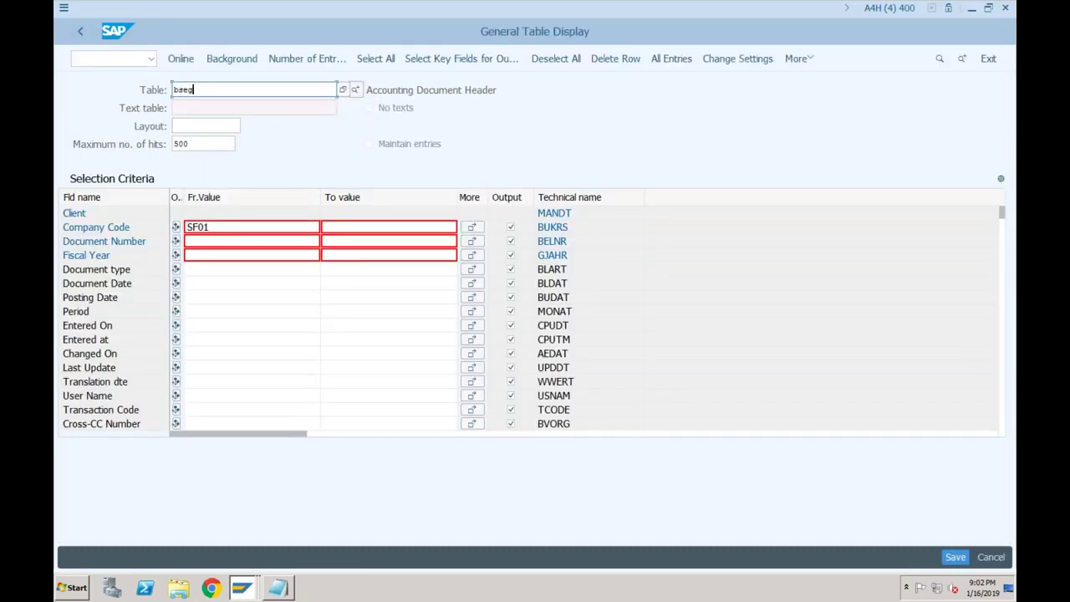
key("Return")
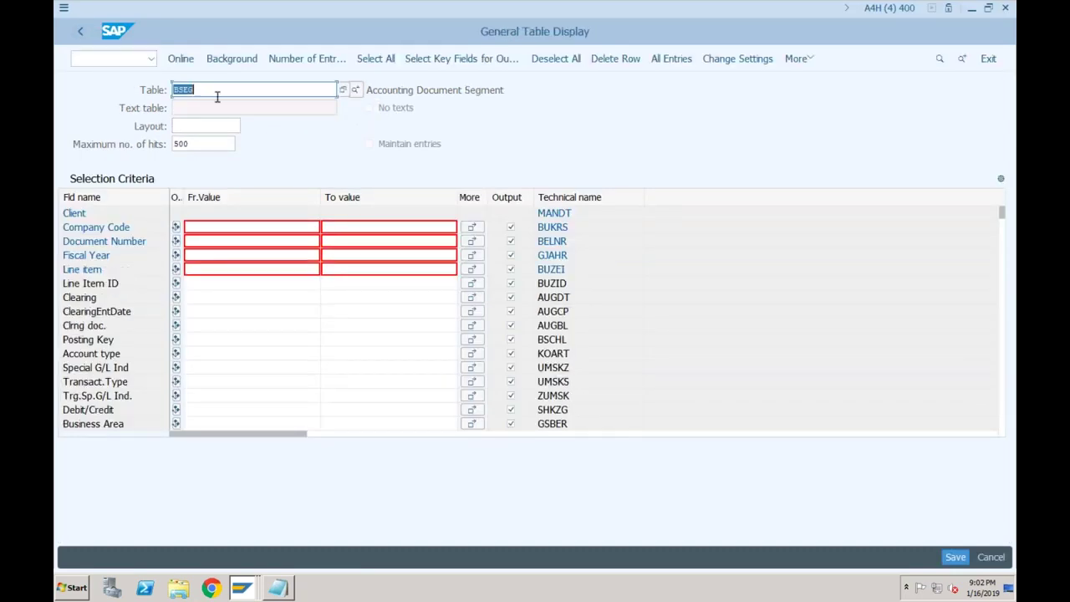
left_click(272, 226)
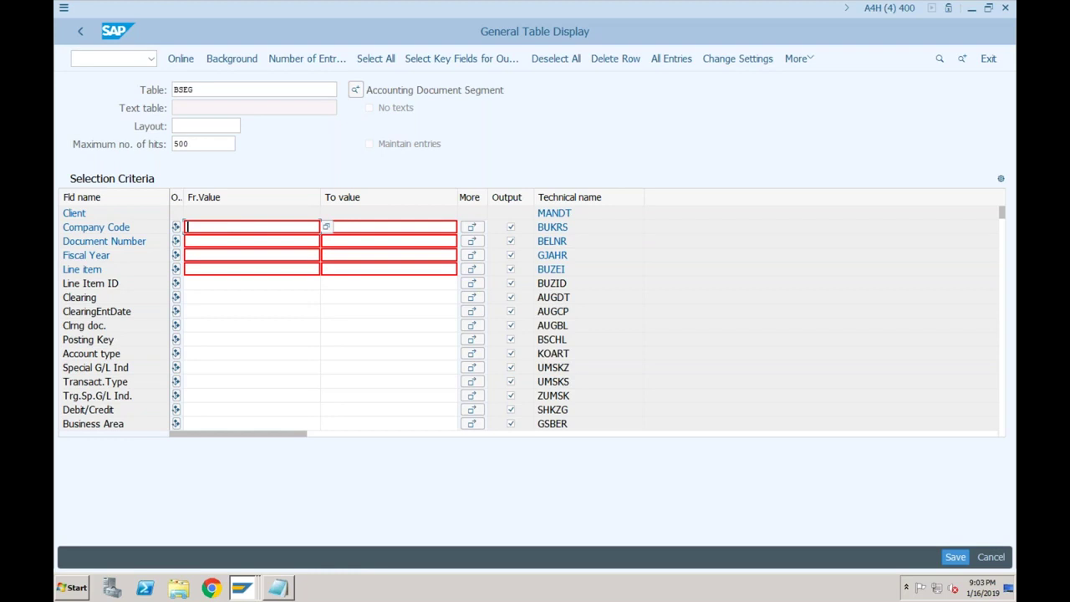
type("SF01")
left_click(181, 60)
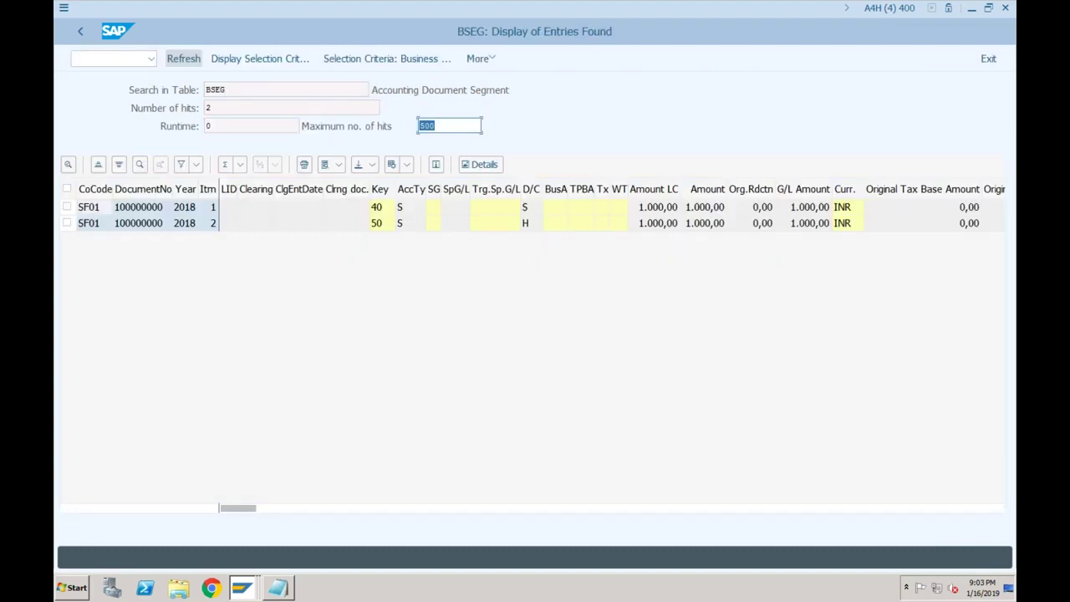
Switch the table display to ACDOCA and list its entries for company code SF01.
left_click(81, 31)
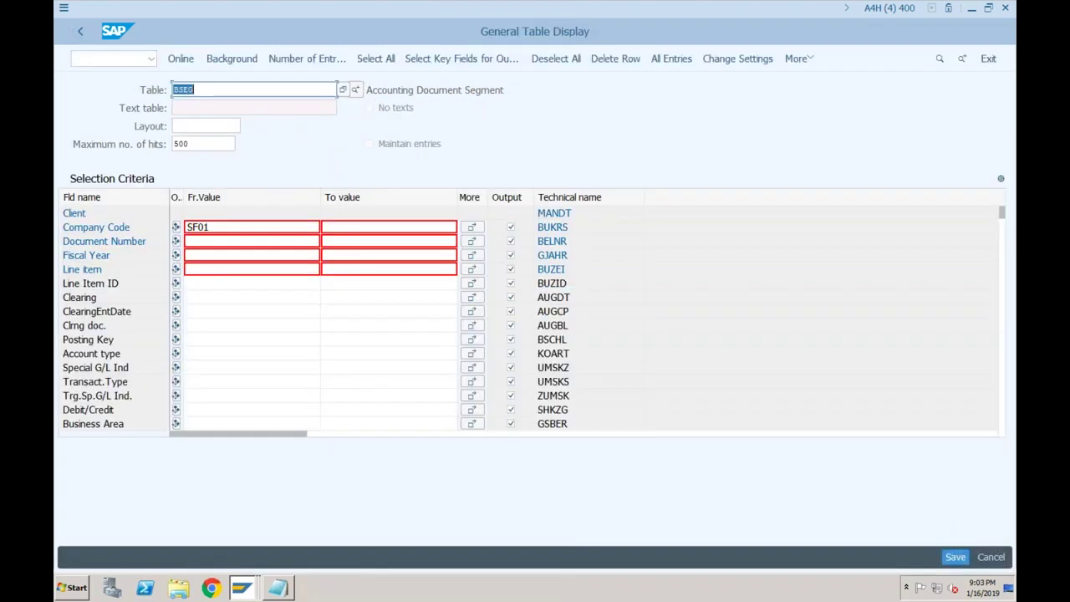
type("acdoca")
key("Return")
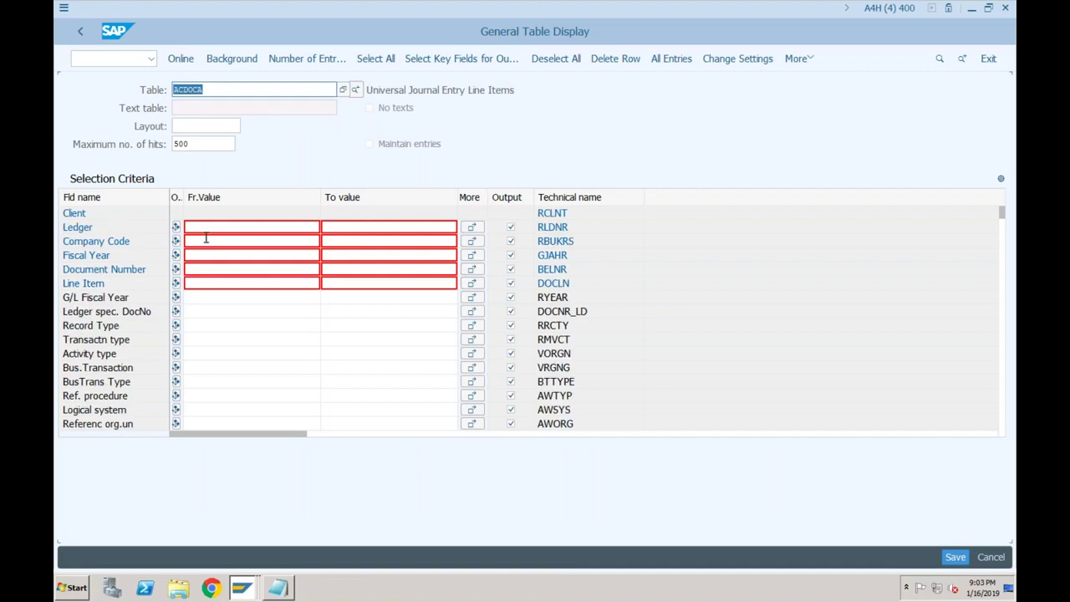
left_click(206, 239)
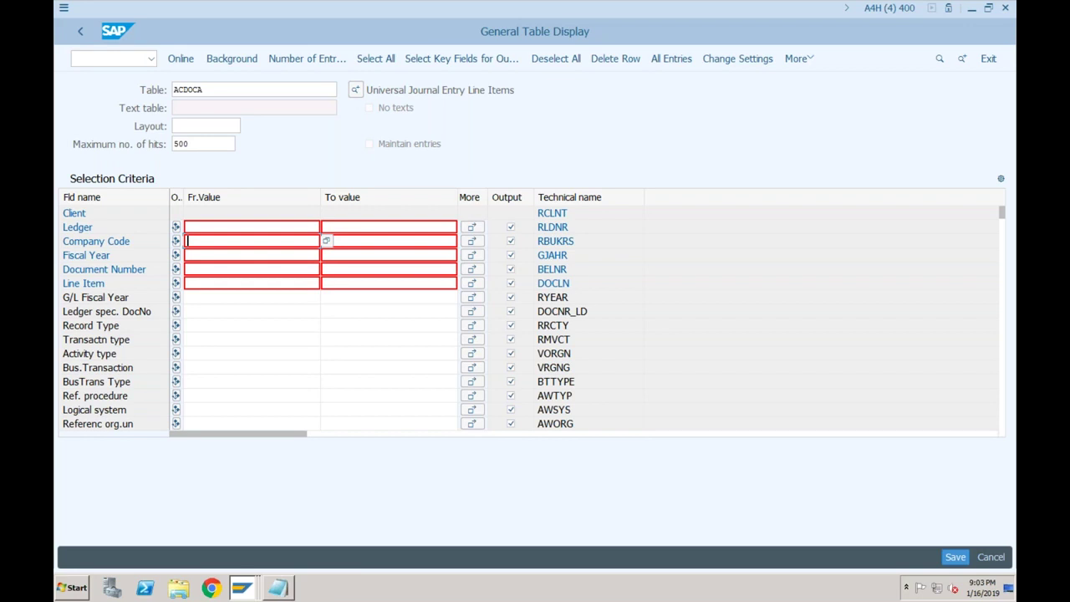
type("sf01")
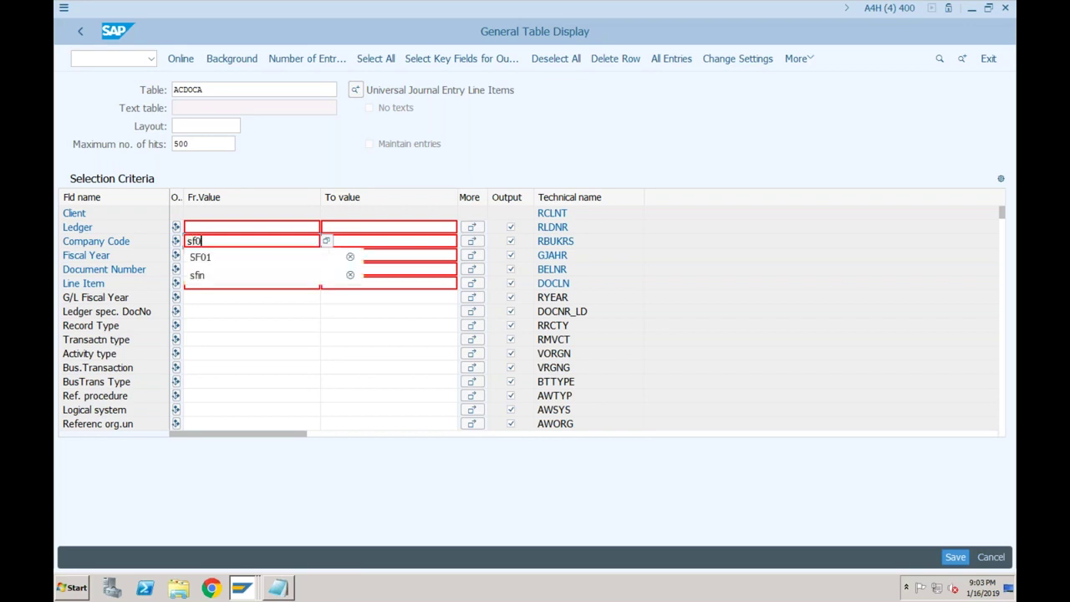
left_click(180, 58)
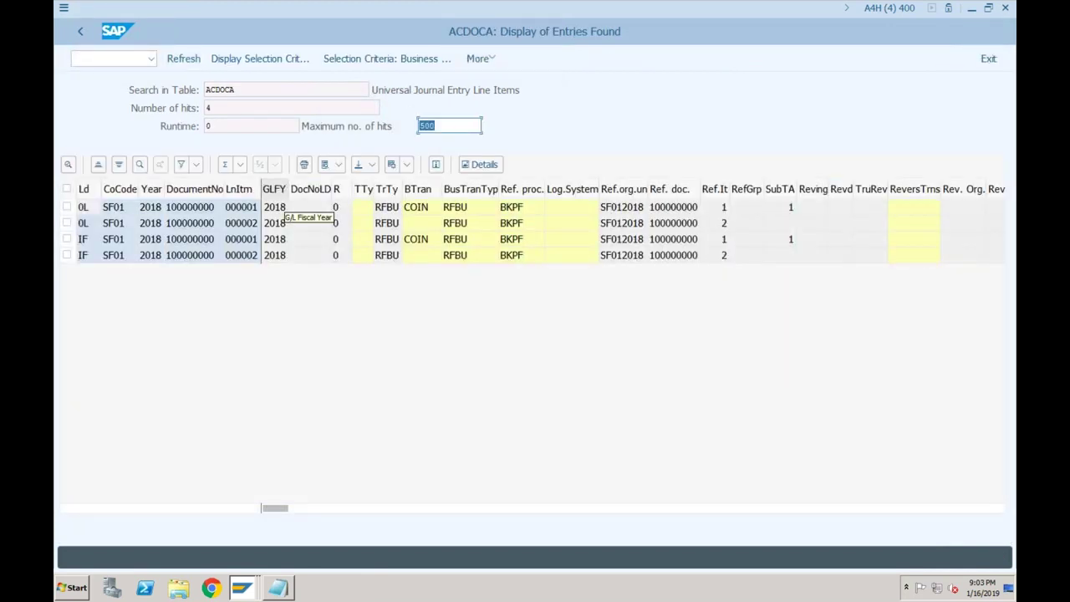
Leave the ACDOCA display, restart transaction SE16N and display the entries of table FAGLFLEXA for company code SF01.
left_click(81, 34)
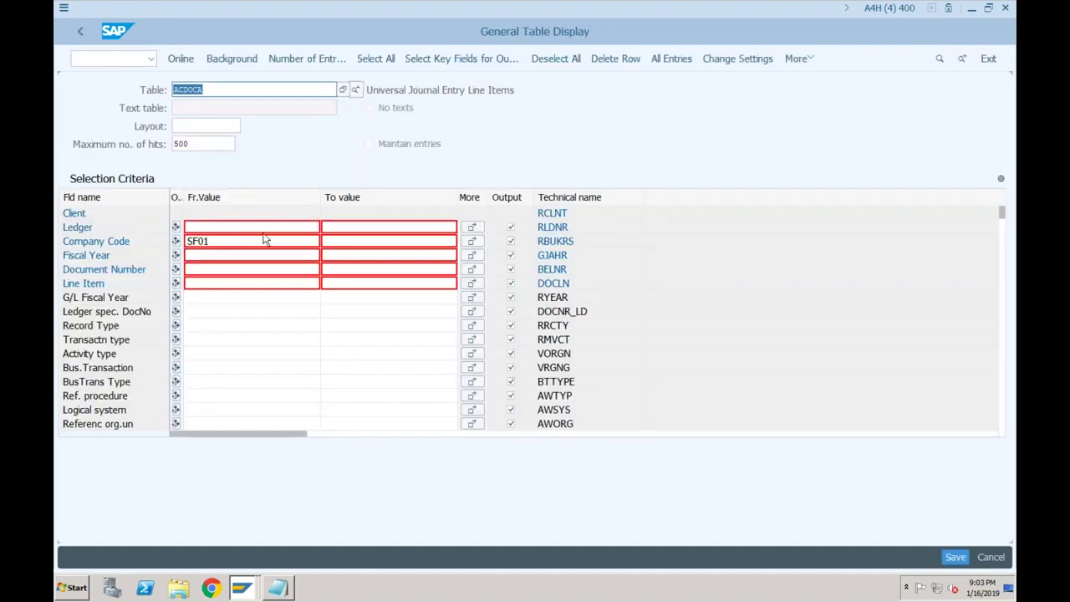
left_click(264, 240)
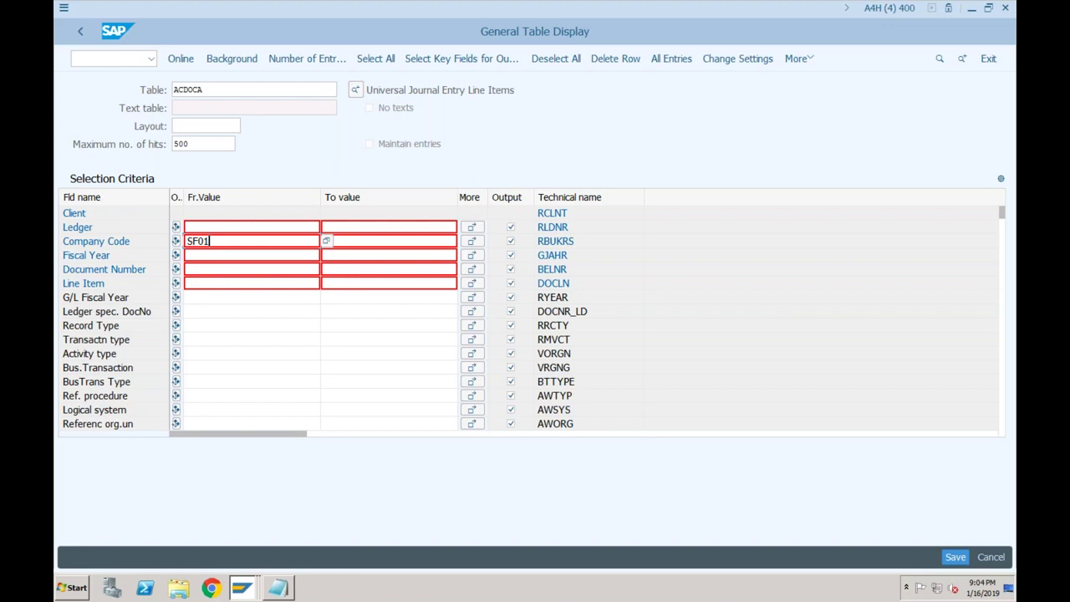
left_click(81, 33)
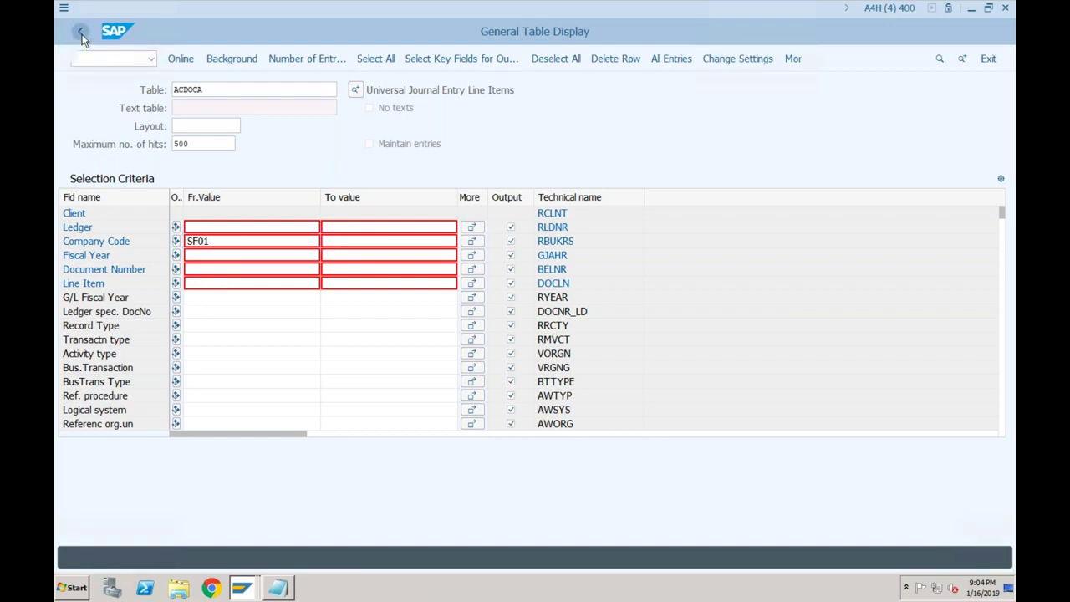
type("se16n")
key("Return")
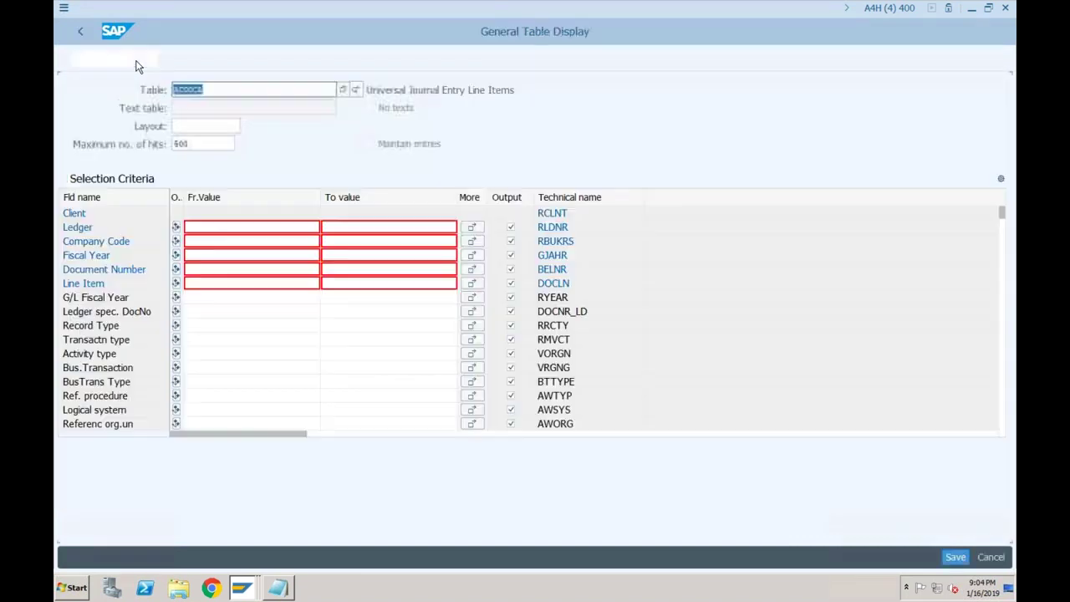
type("a")
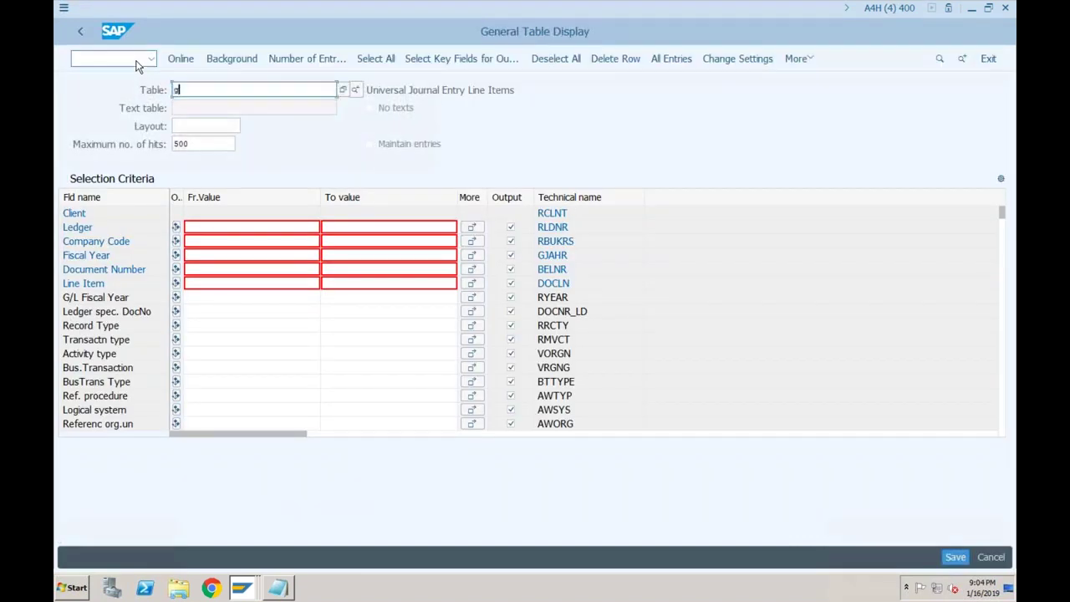
type("aglflexa")
key("Return")
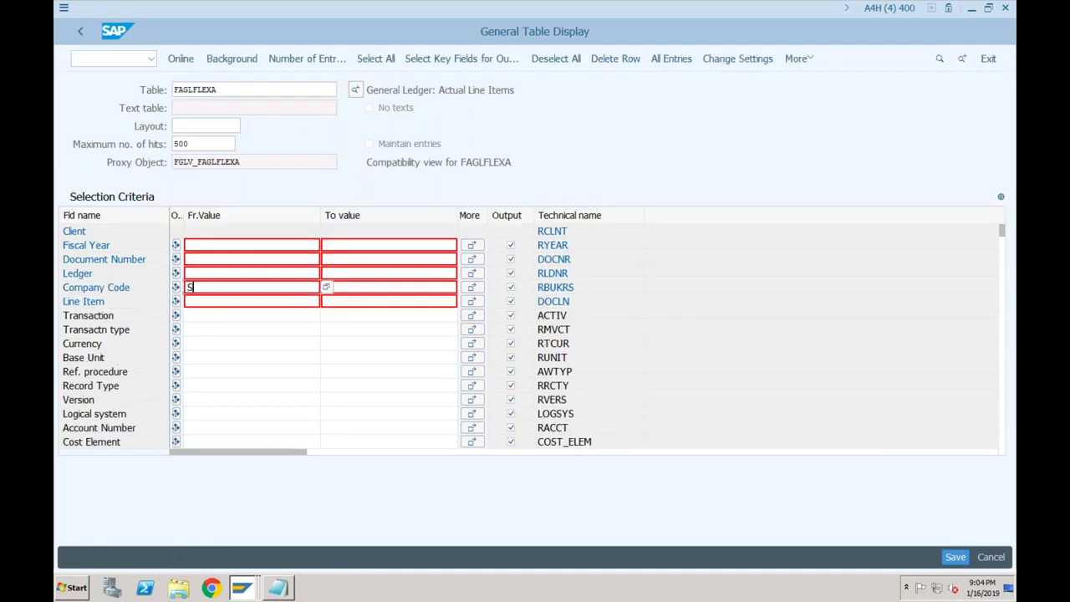
left_click(177, 62)
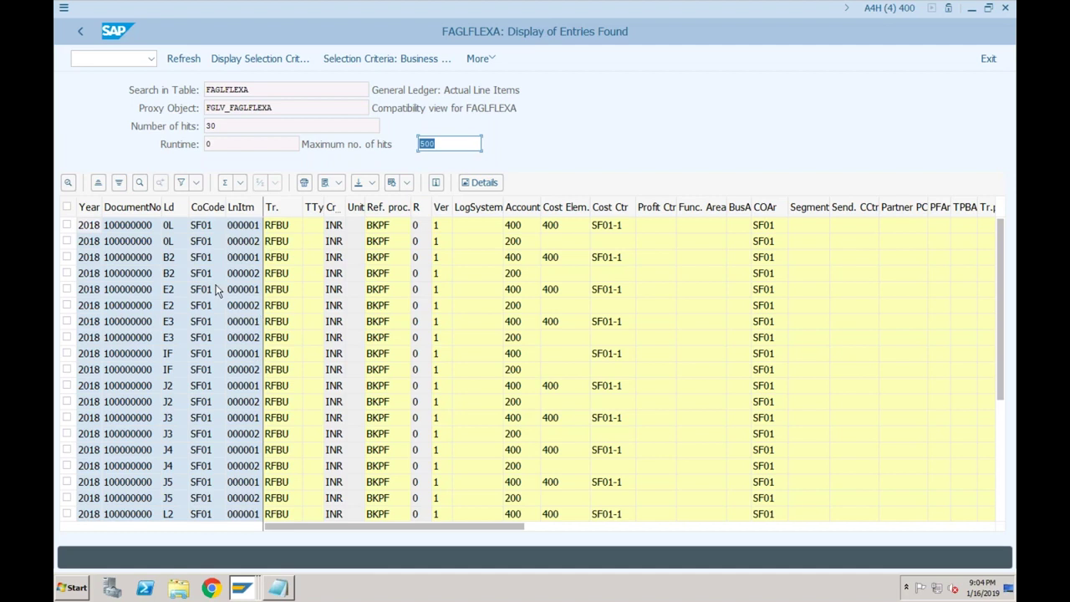
left_click(204, 355)
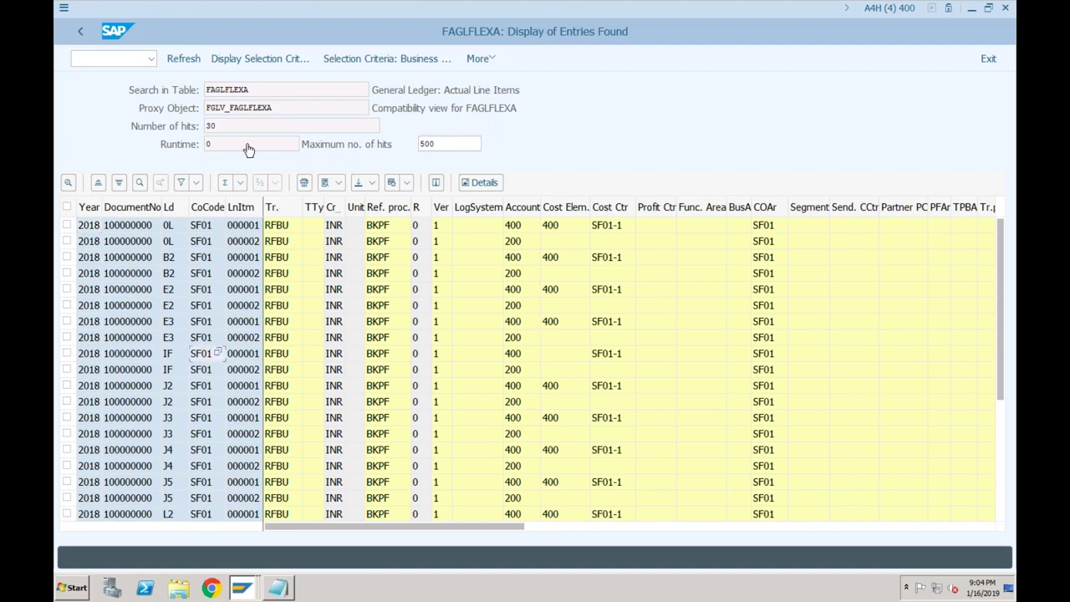
Return to the FAGLFLEXA selection criteria and examine the table's proxy object and its description.
left_click(82, 31)
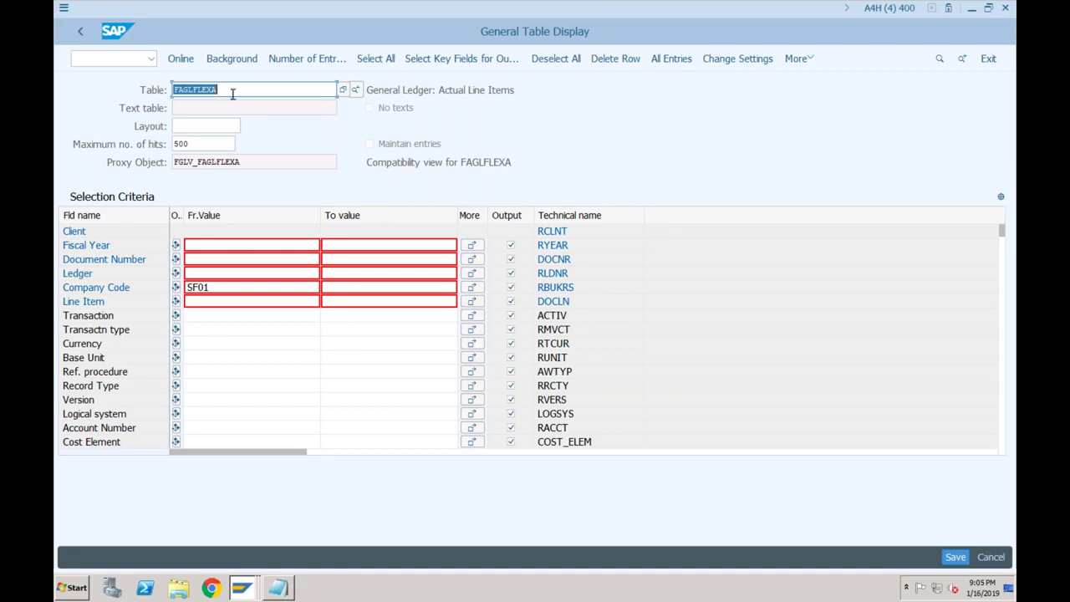
left_click_drag(368, 165, 517, 159)
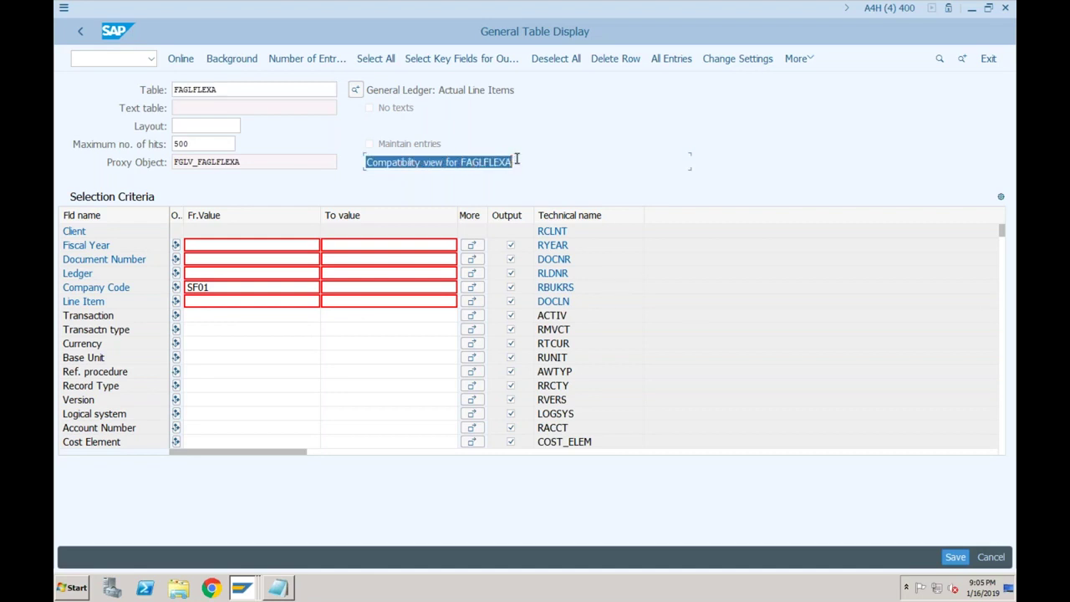
left_click(436, 162)
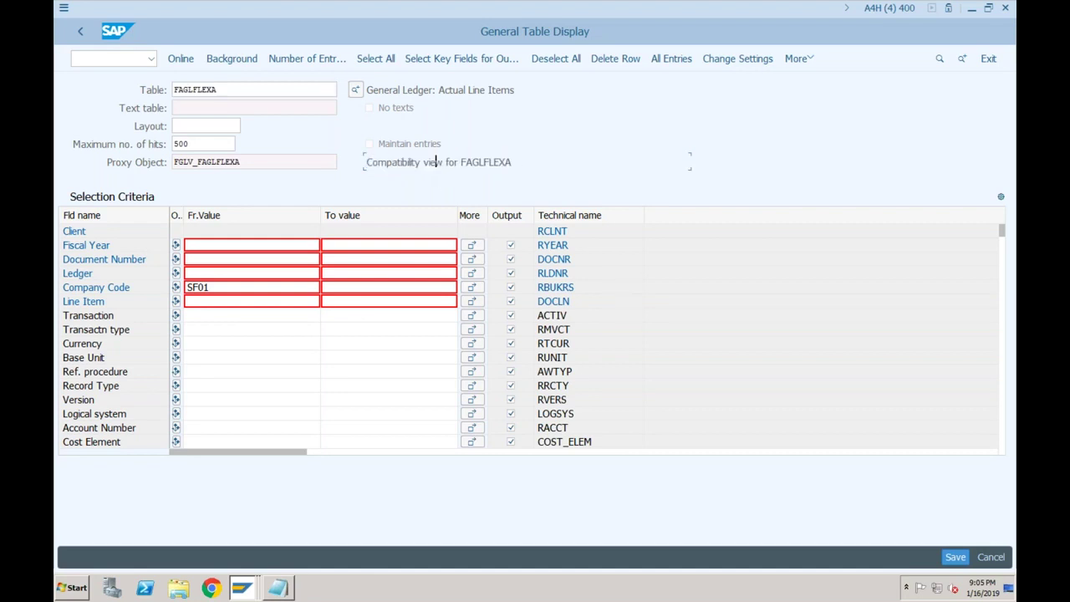
left_click_drag(435, 162, 366, 163)
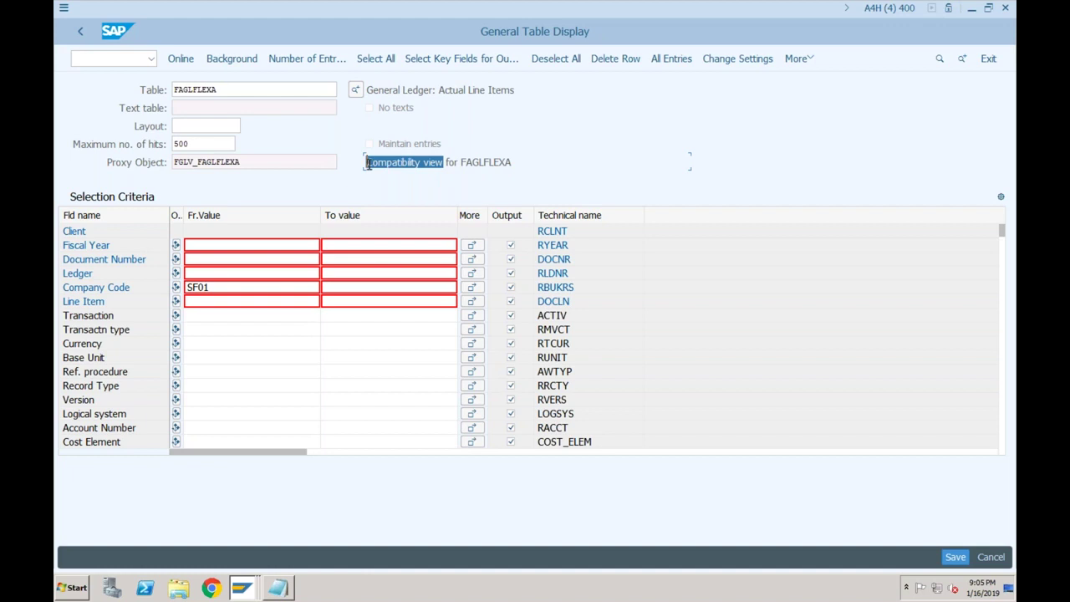
left_click(306, 164)
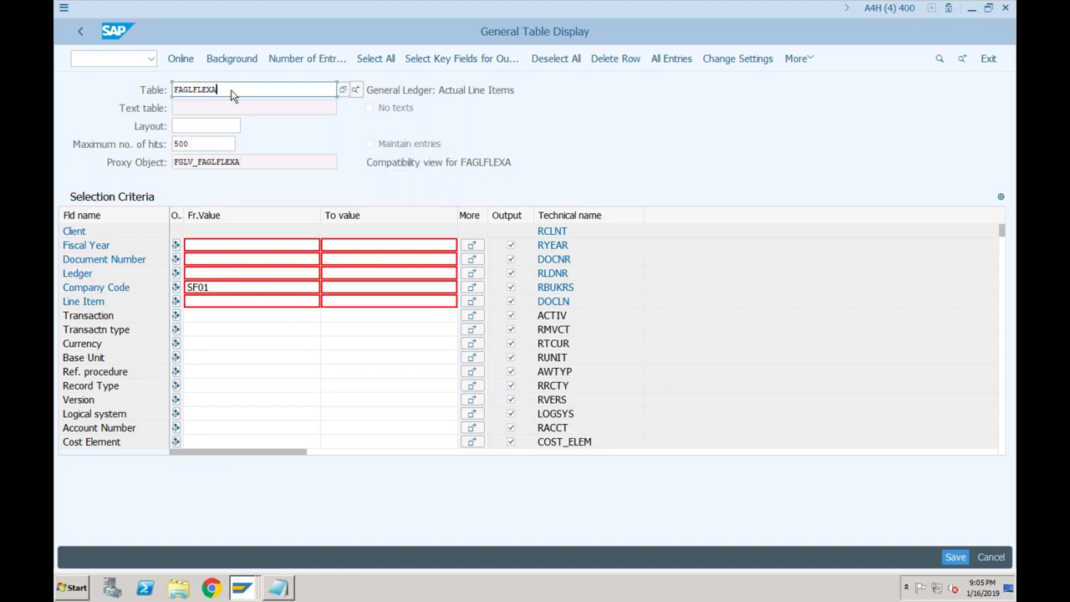
left_click_drag(241, 162, 170, 162)
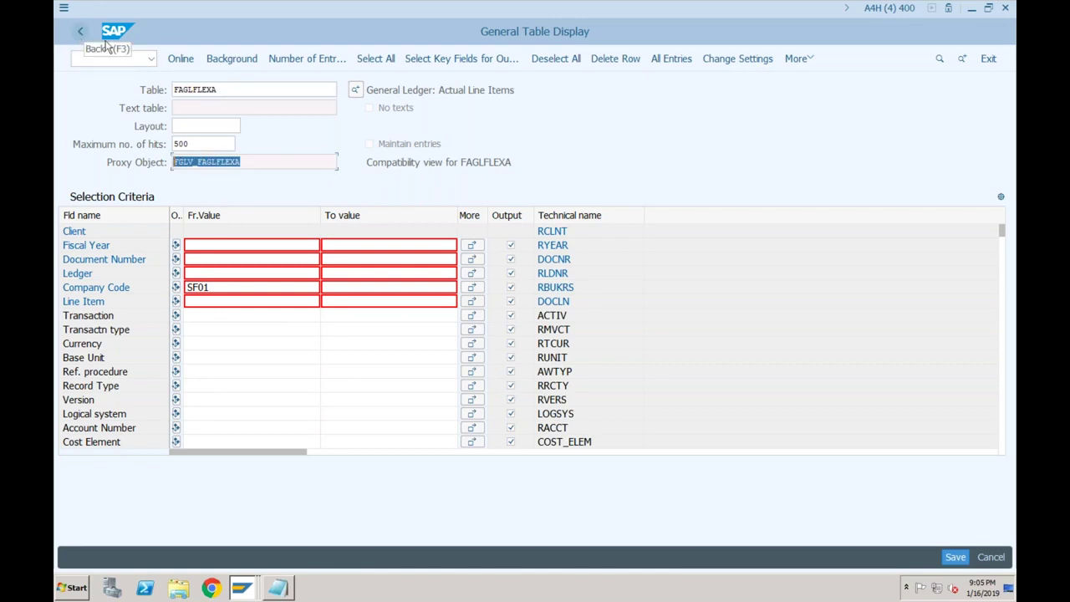
Replace the table name with BSEG and display its entries for company code SF01 again.
left_click(216, 89)
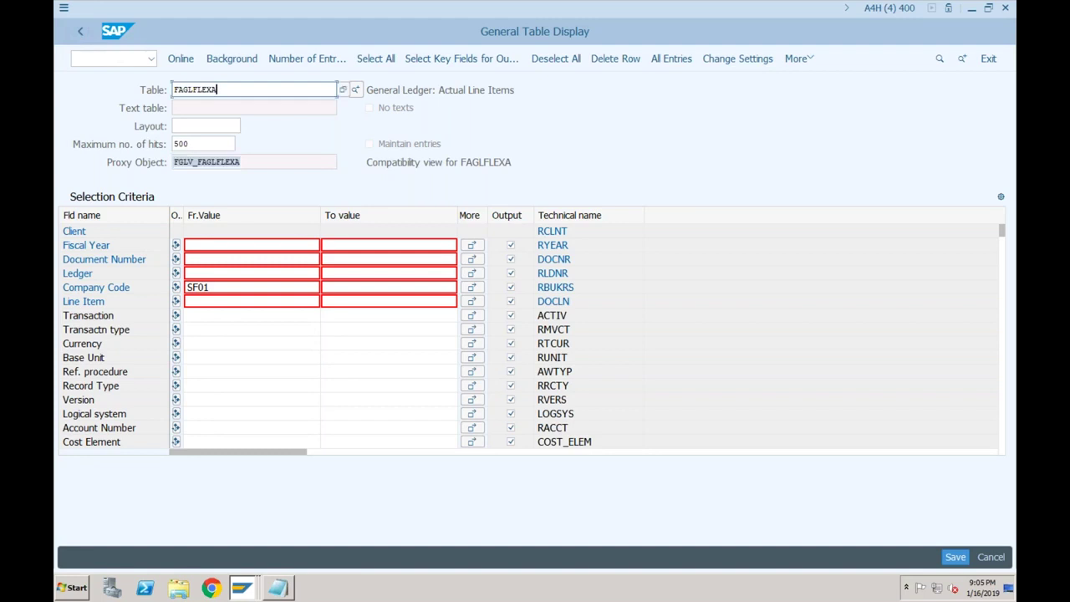
key("BackSpace")
key("BackSpace")
key("BackSpace")
key("BackSpace")
key("BackSpace")
key("BackSpace")
key("BackSpace")
key("BackSpace")
key("BackSpace")
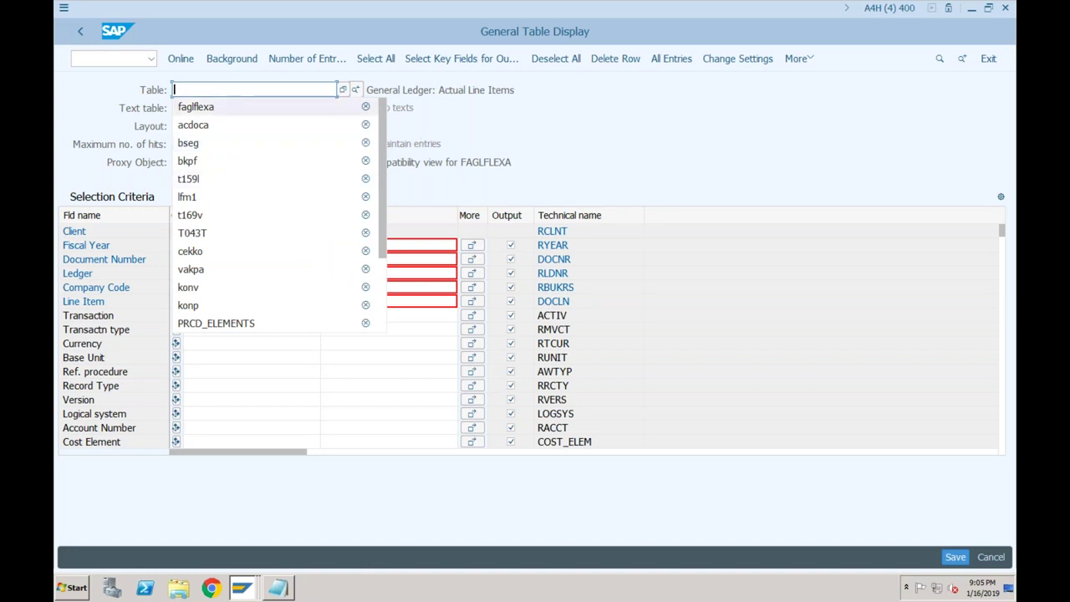
key("Escape")
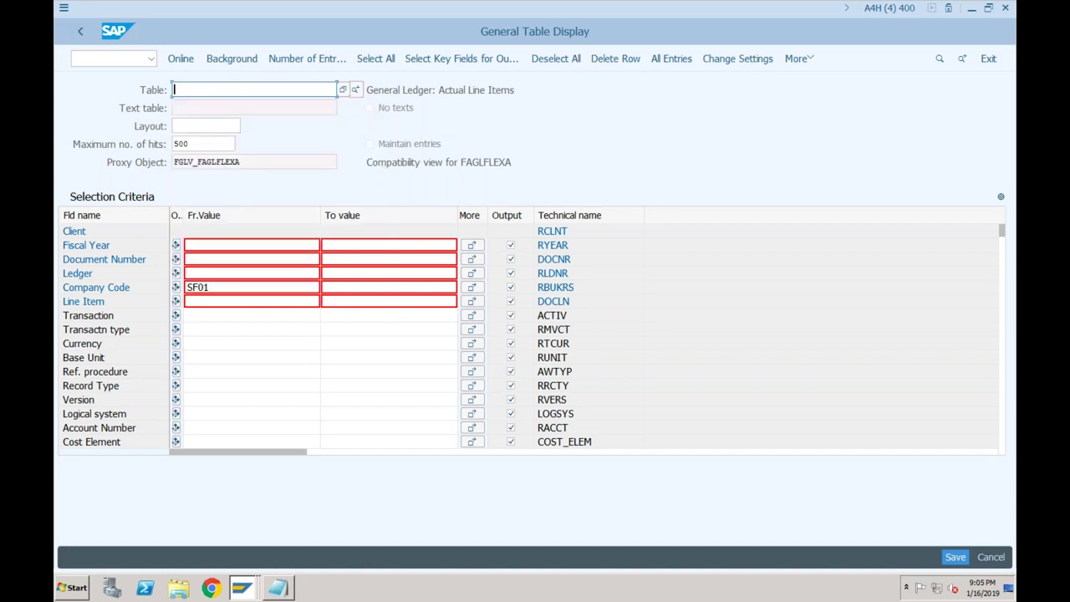
type("bseg")
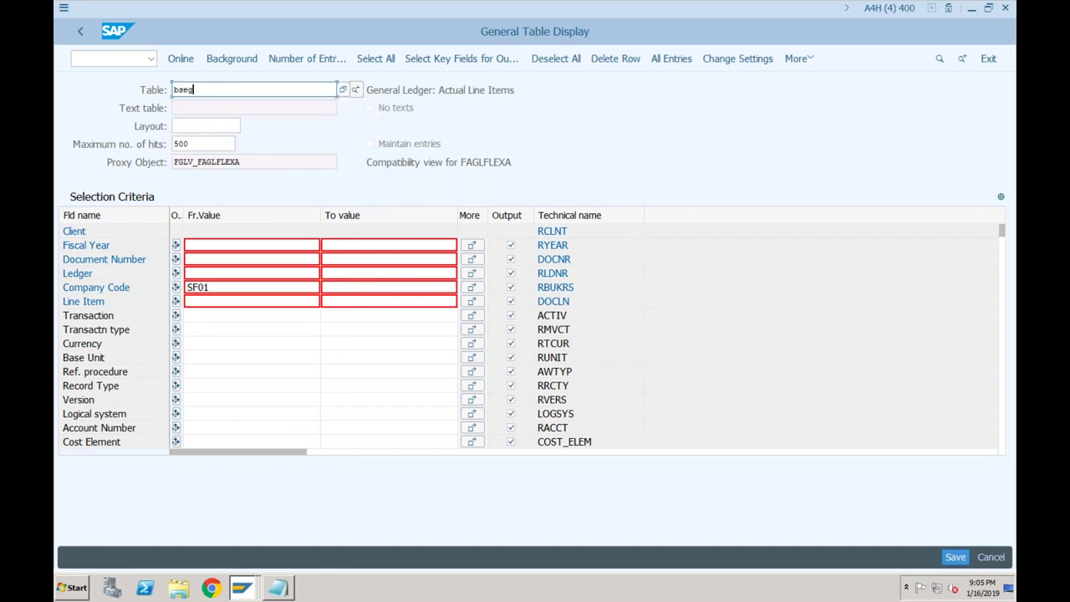
key("Return")
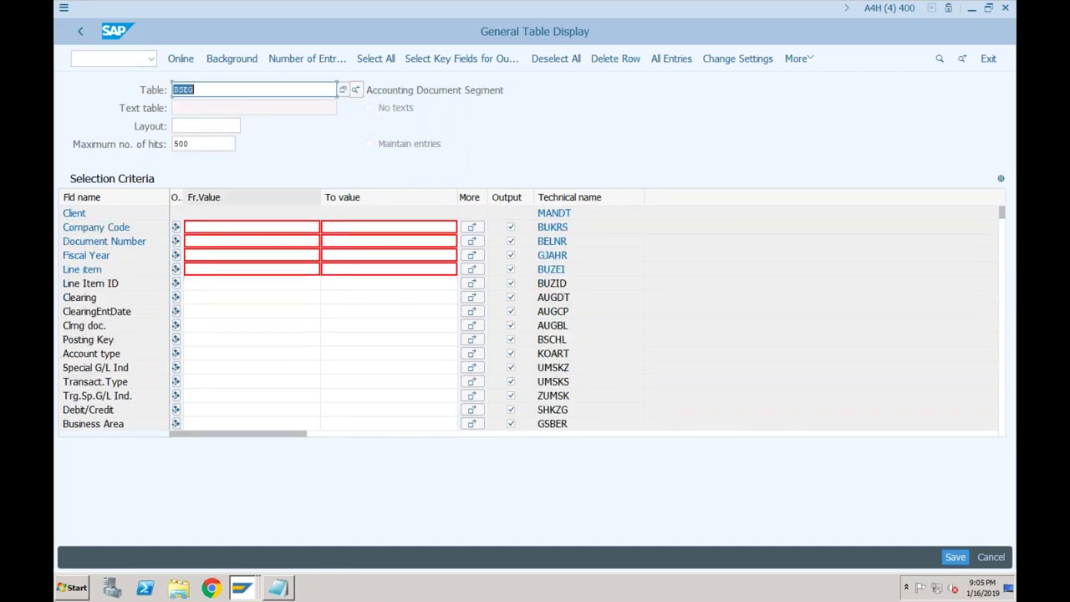
left_click(188, 226)
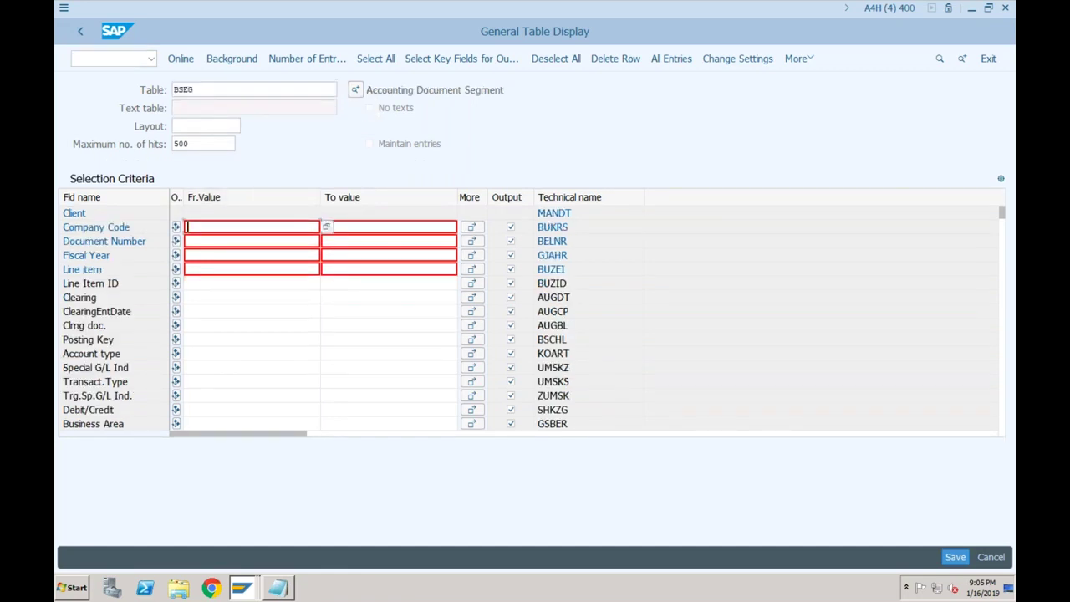
type("sf01")
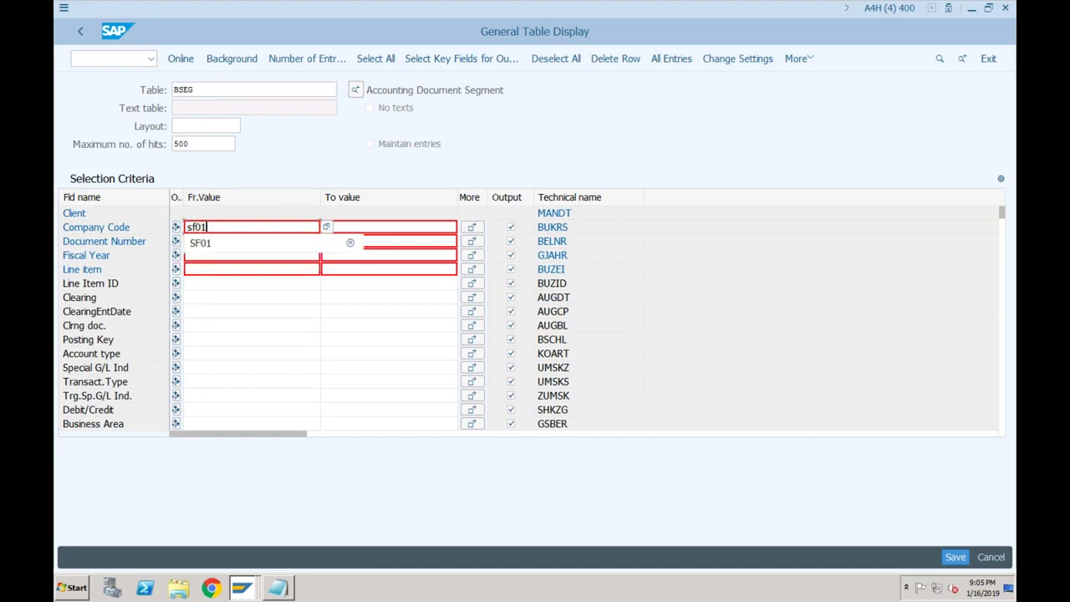
left_click(184, 63)
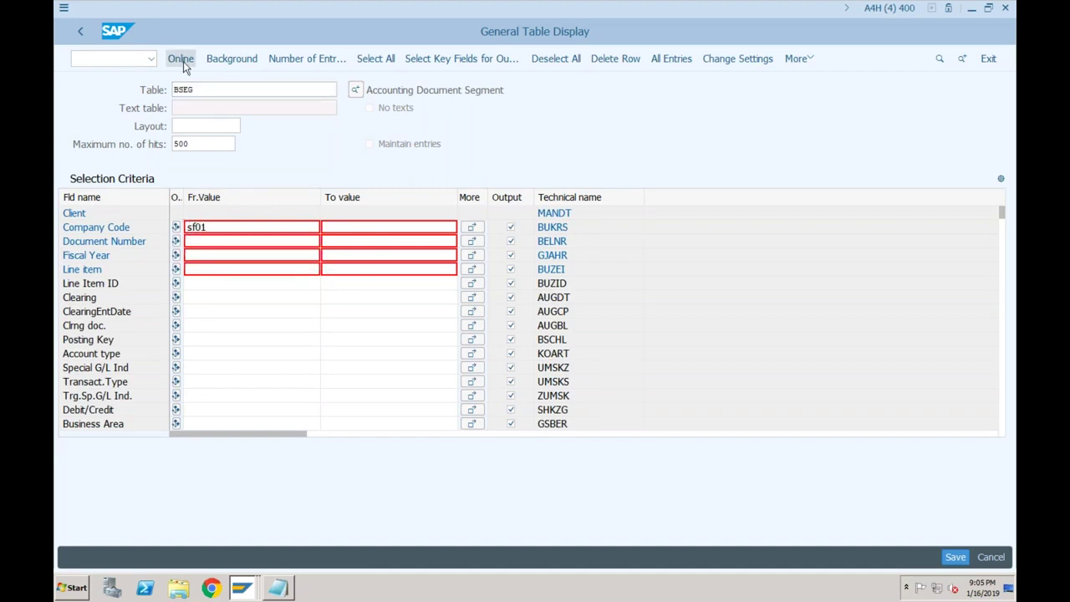
left_click(181, 61)
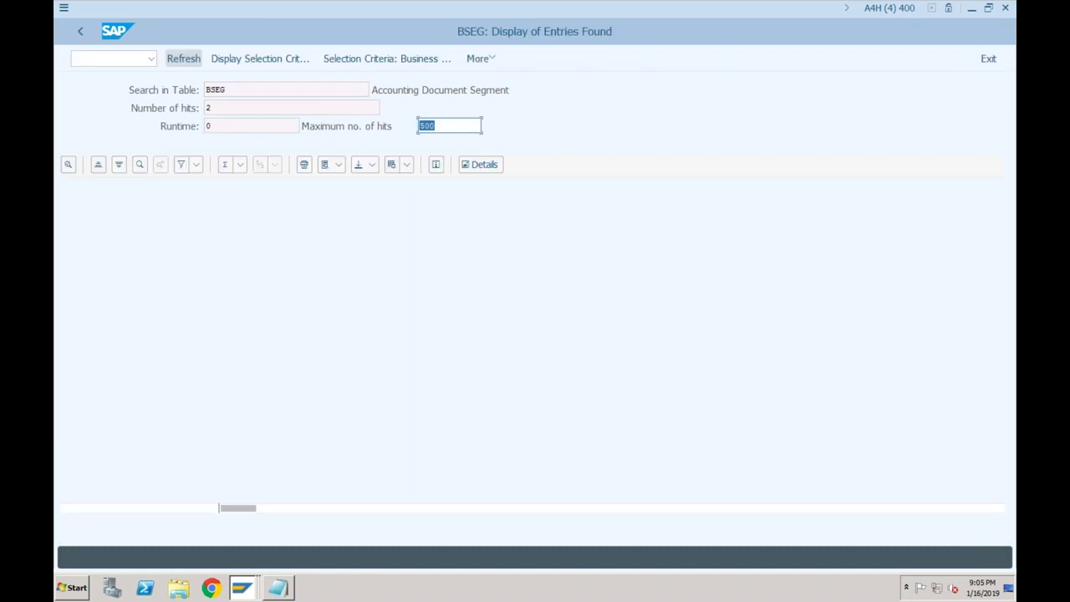
left_click(262, 94)
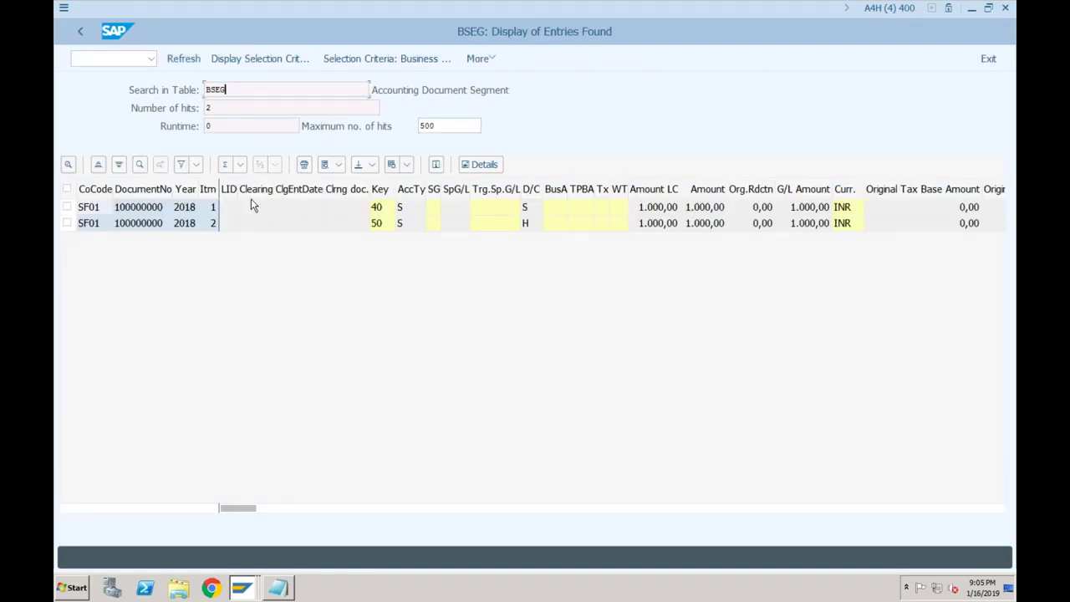
Return to the selection criteria, change the table to ACDOCA and display its entries for company code SF01.
left_click(82, 31)
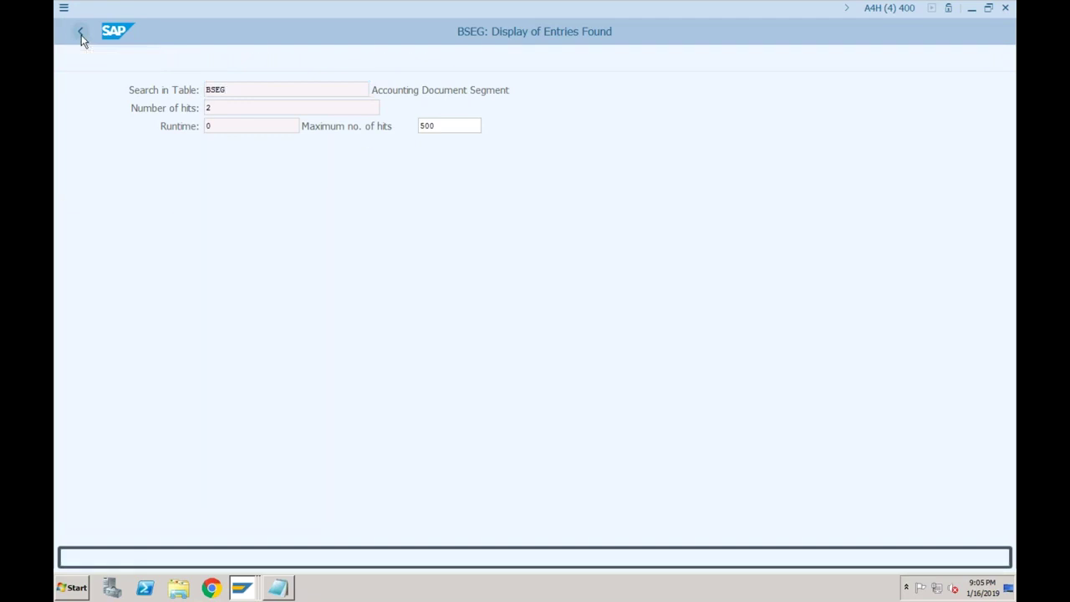
type("acdoca")
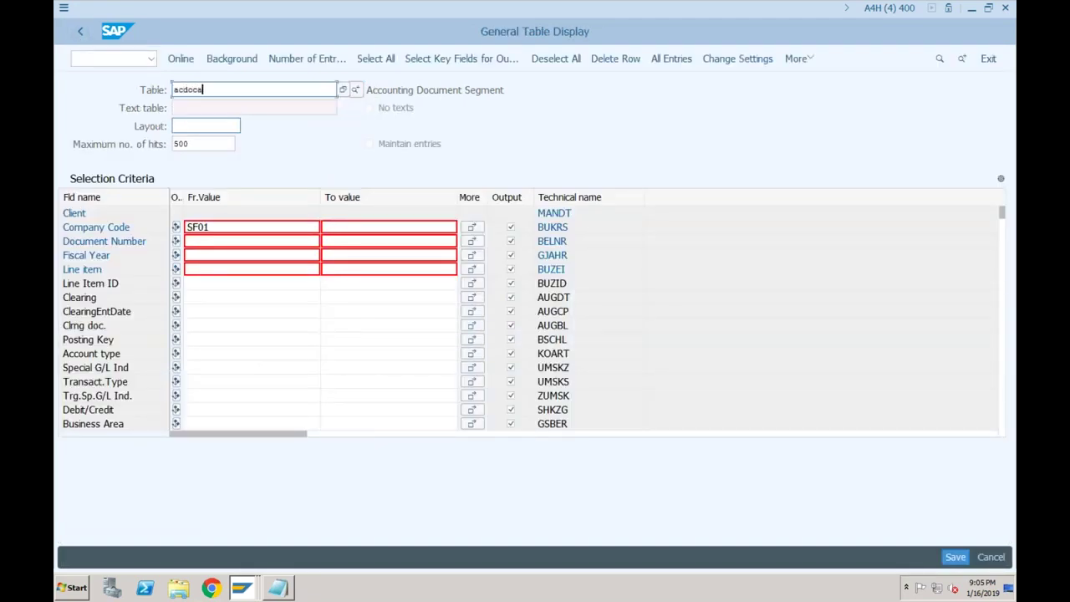
key("Return")
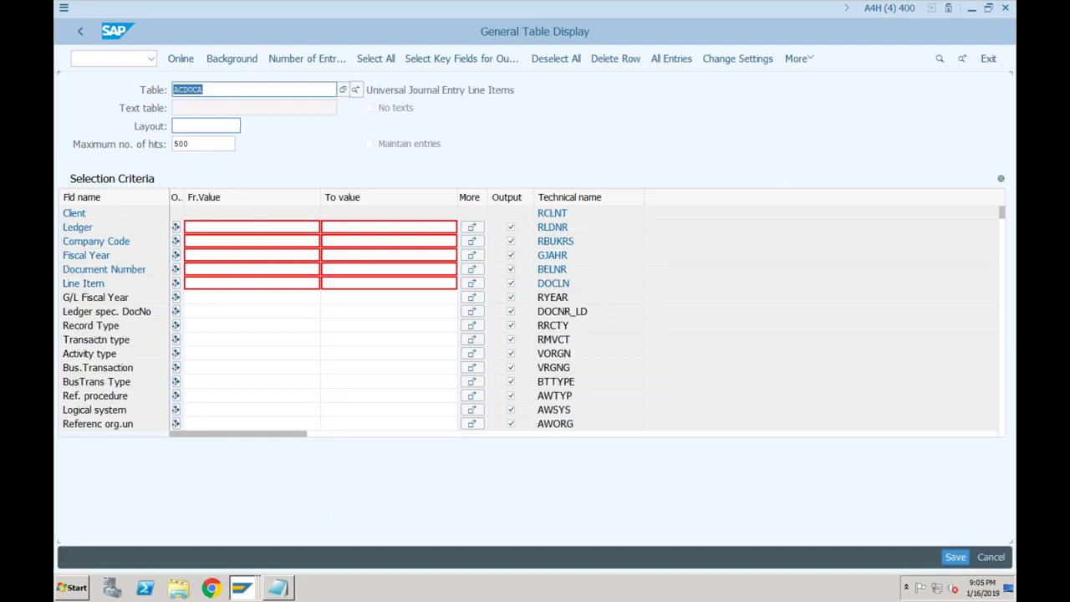
type("sf01")
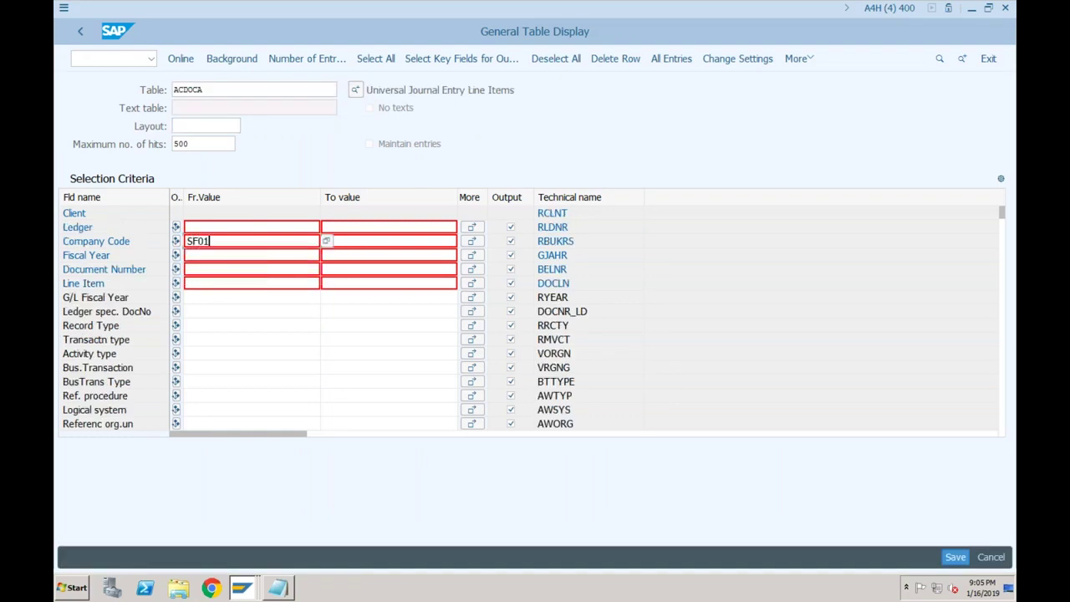
left_click(180, 58)
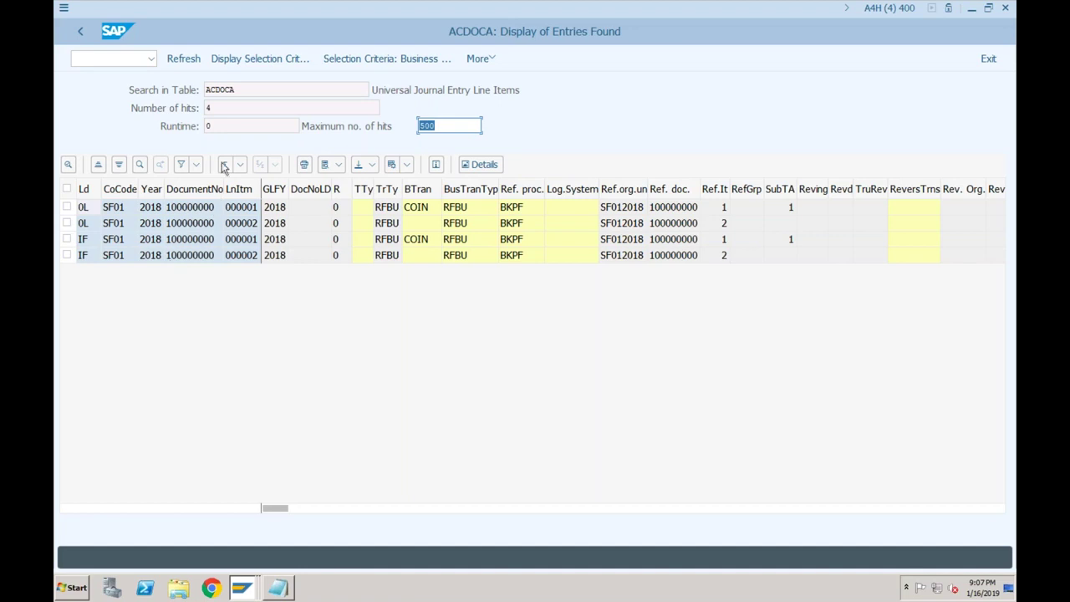
left_click(236, 89)
Switch to the posted document's data entry view and list its related accounting documents, examining the accounting and controlling document entries.
mouse_move(240, 579)
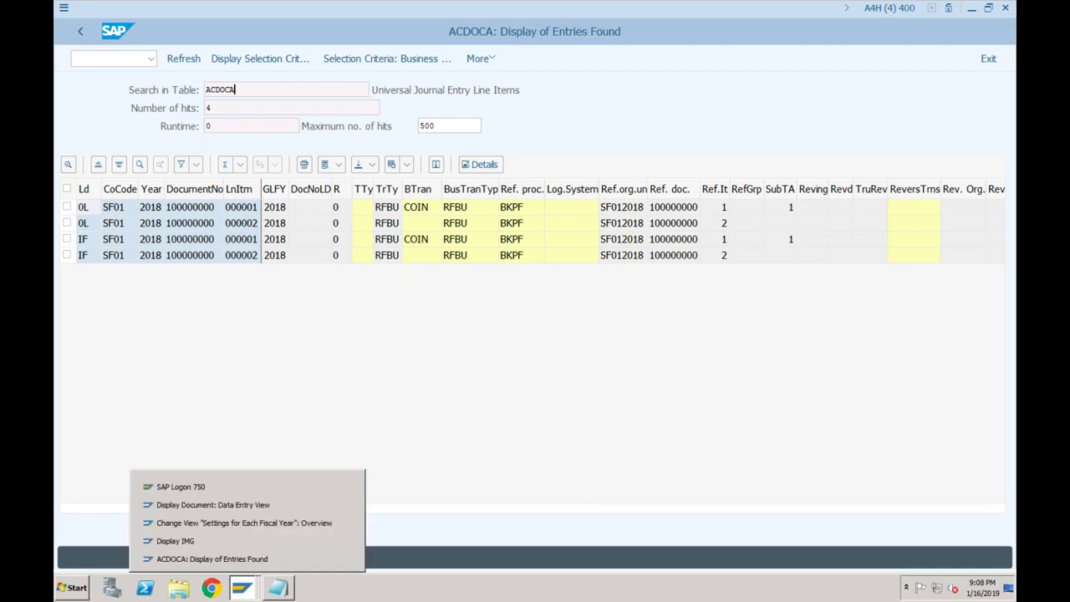
left_click(247, 505)
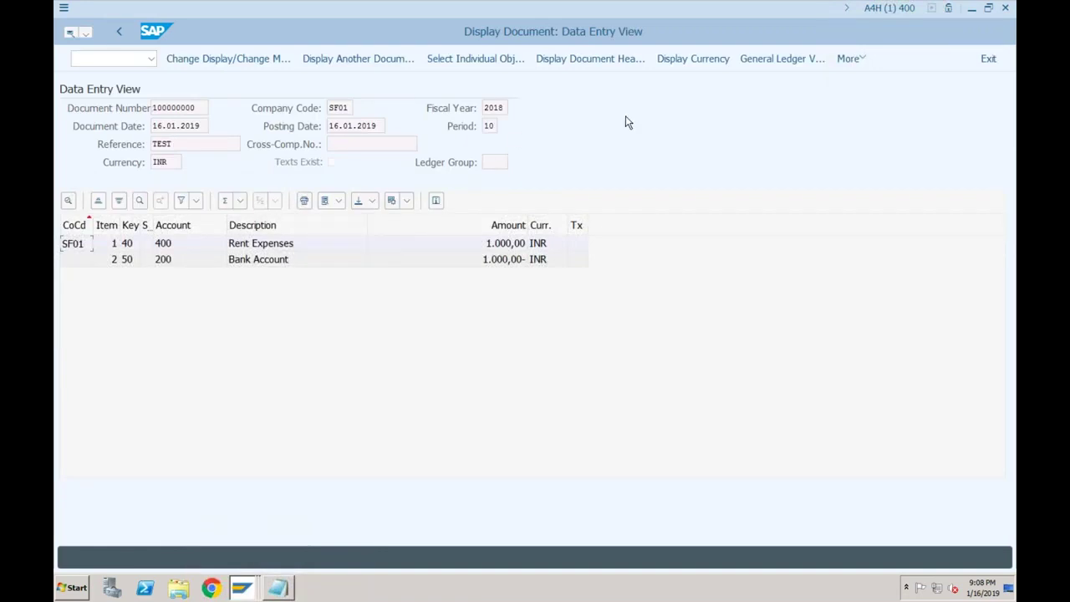
left_click(865, 63)
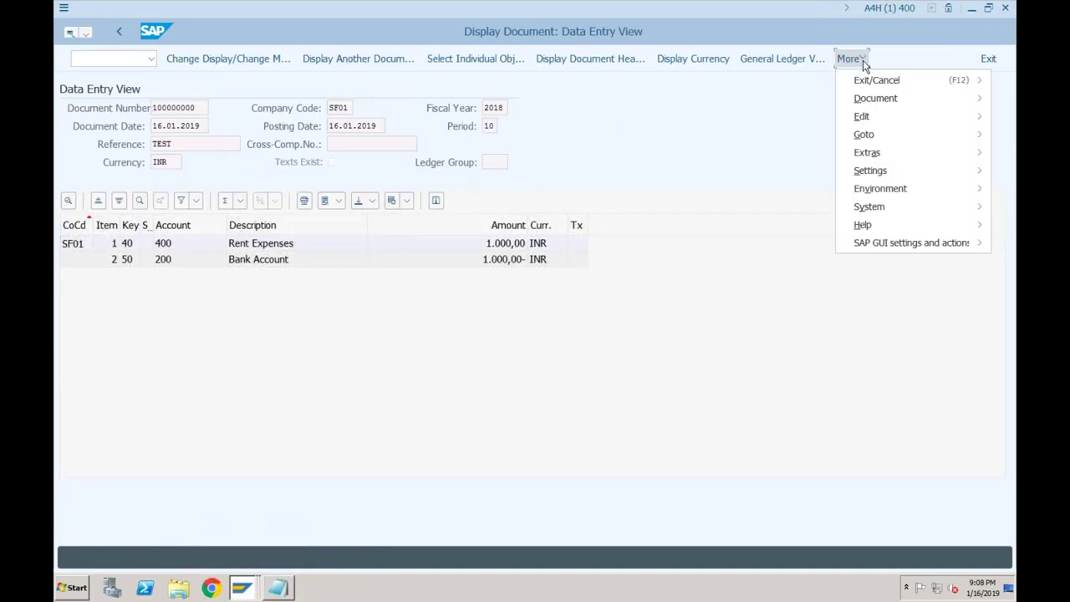
left_click(876, 102)
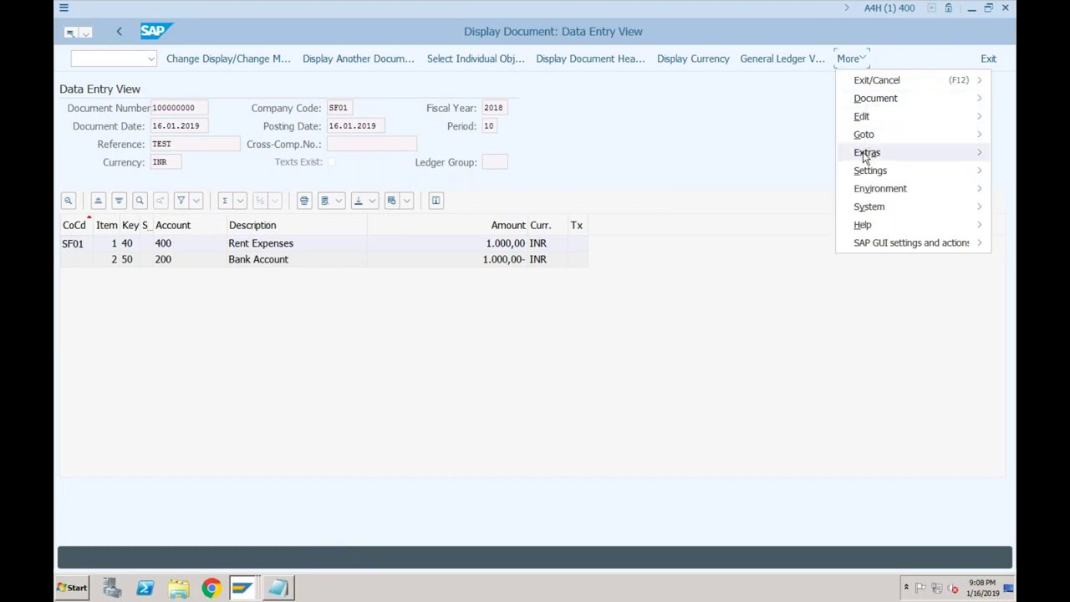
mouse_move(866, 159)
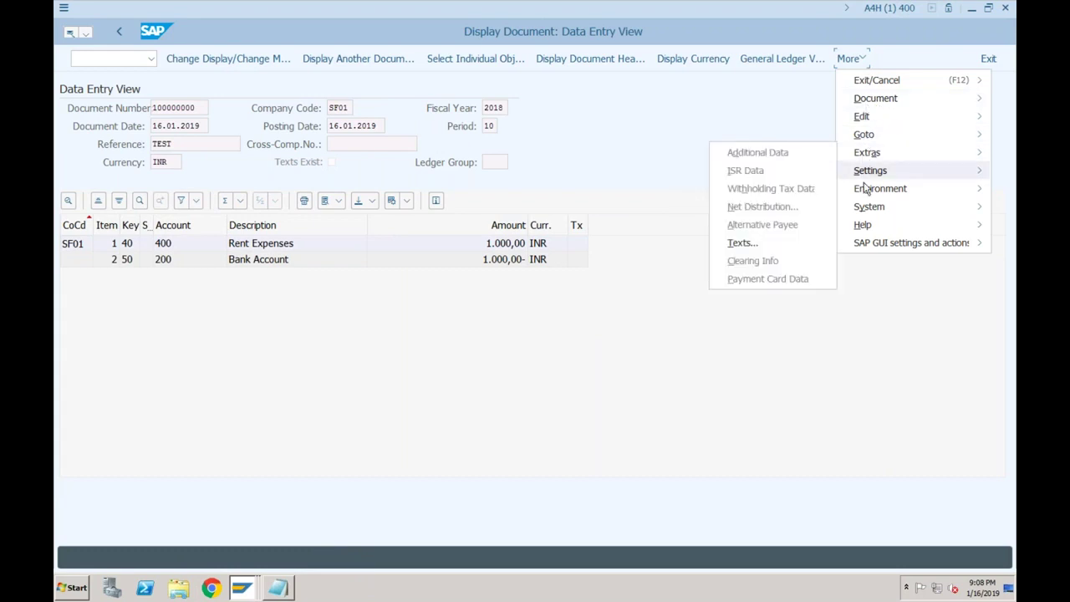
mouse_move(863, 224)
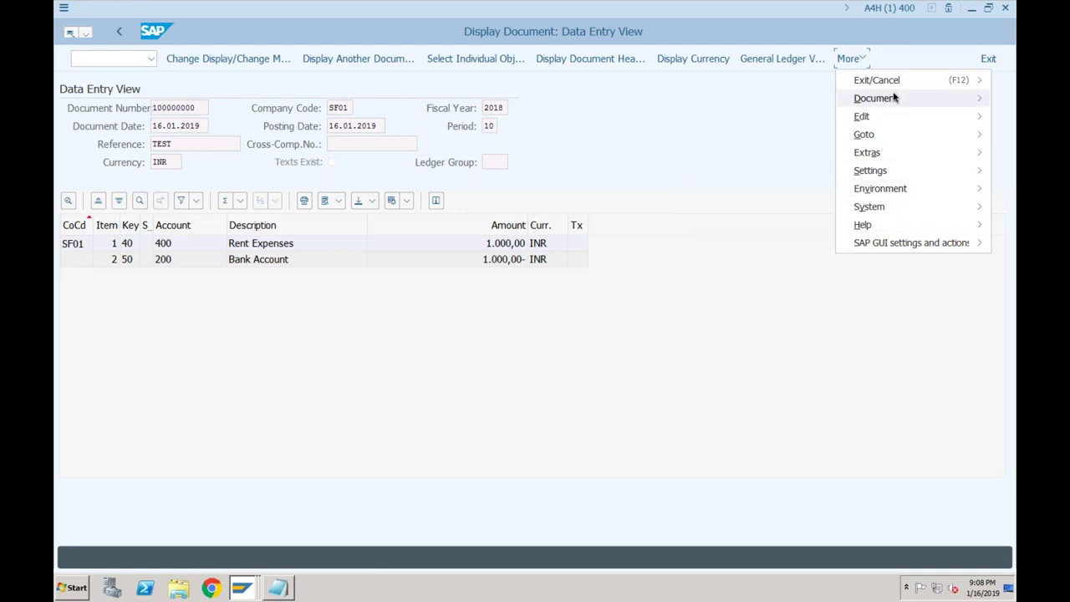
mouse_move(885, 120)
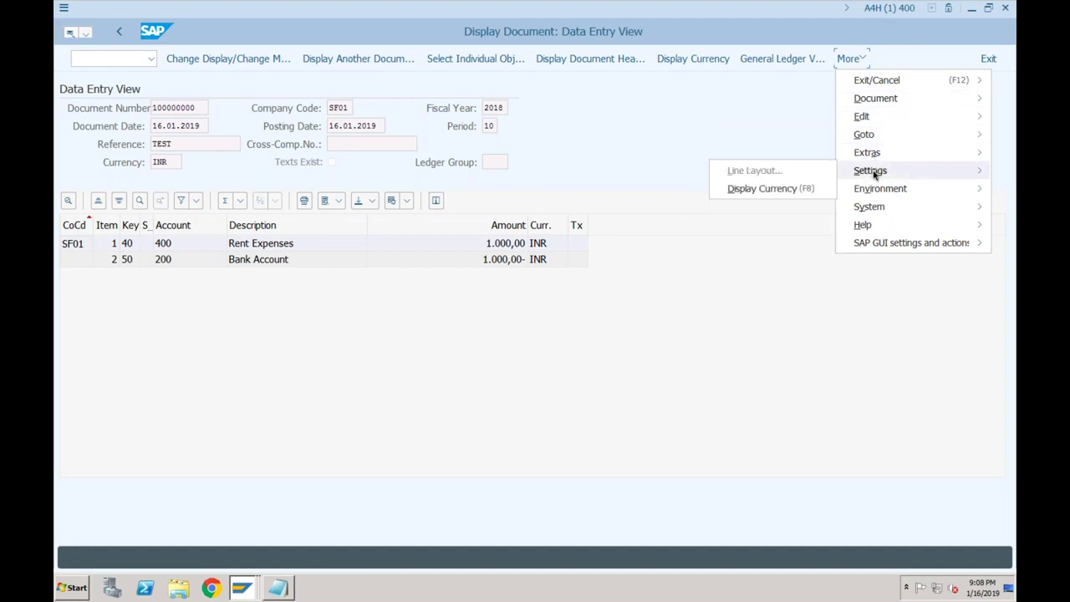
mouse_move(874, 191)
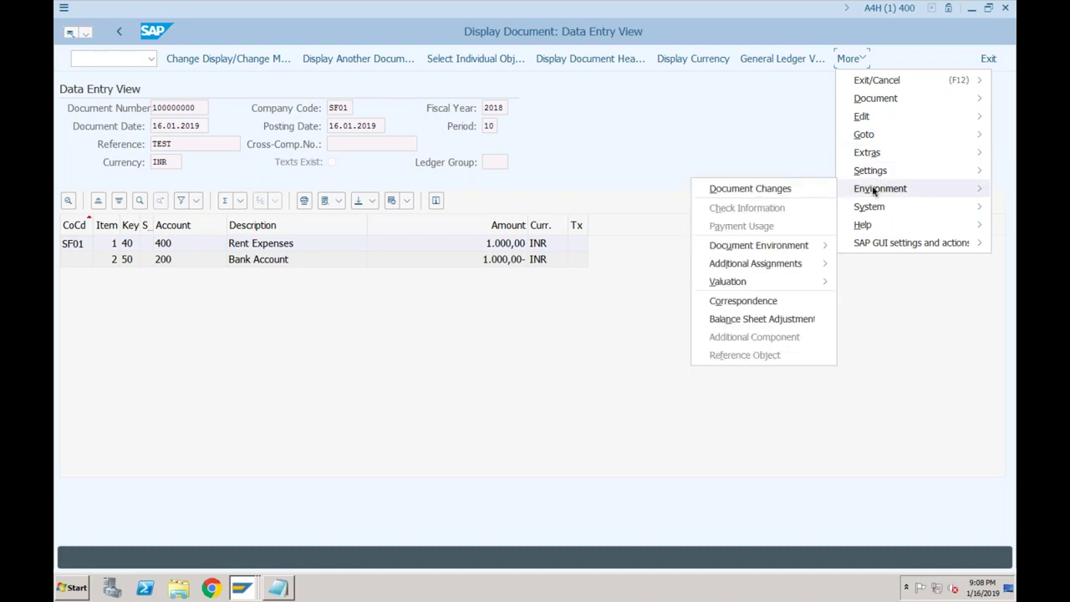
mouse_move(794, 248)
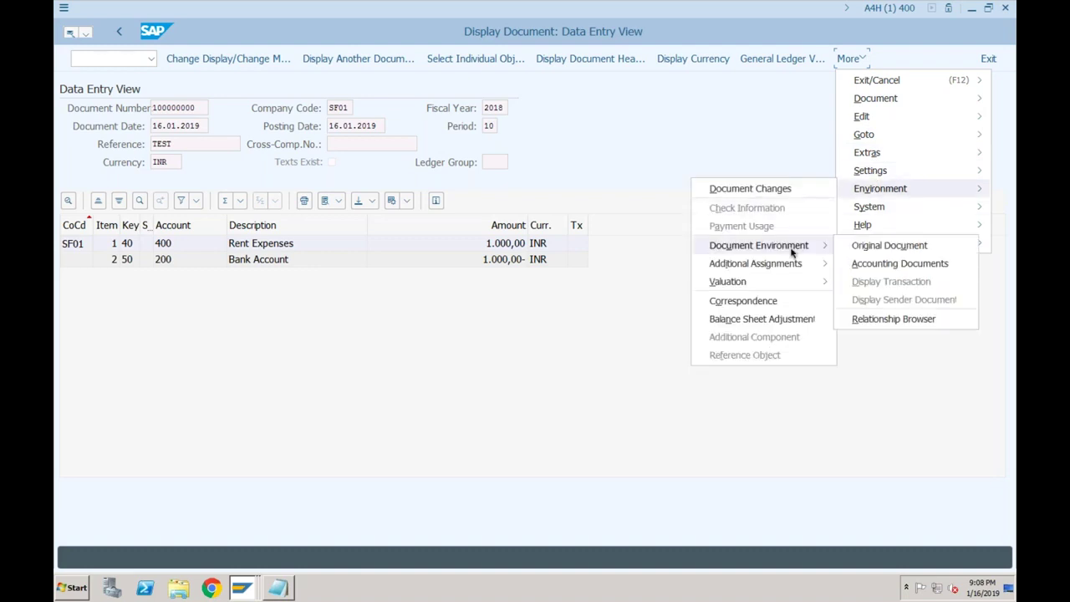
left_click(870, 264)
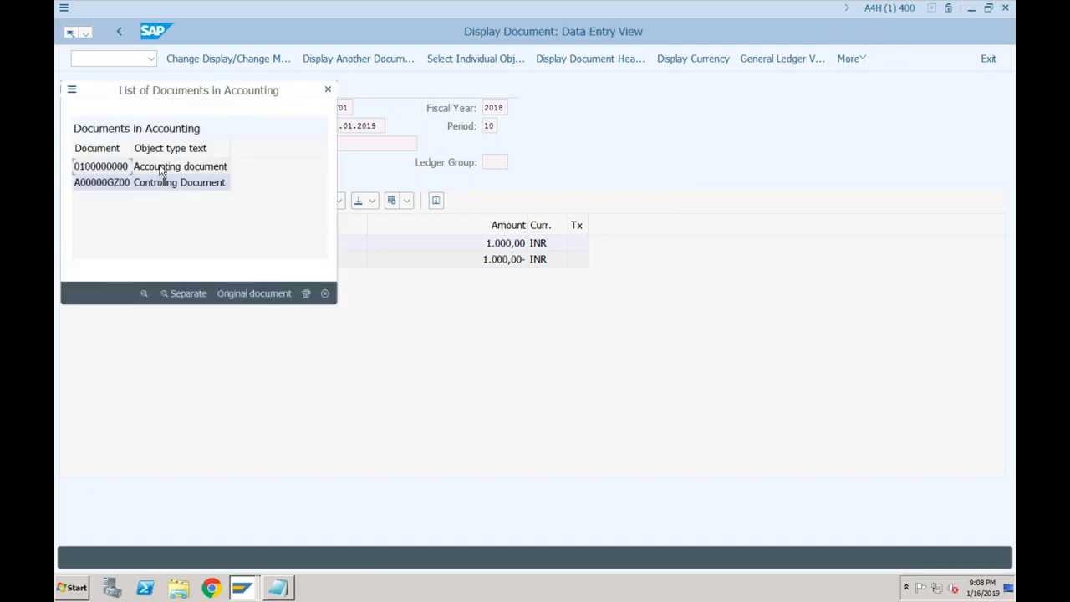
left_click(159, 183)
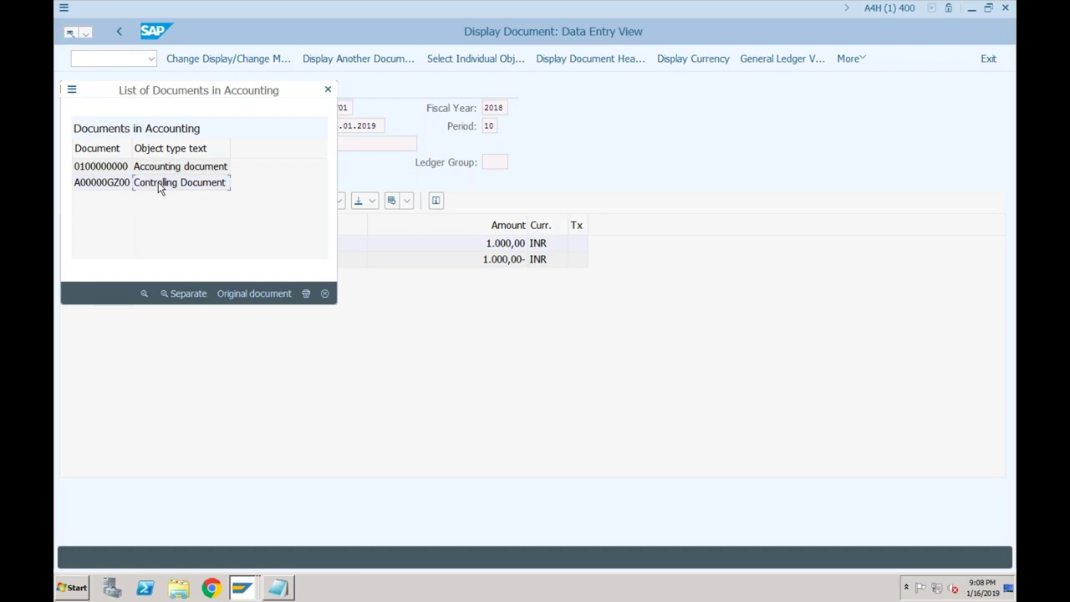
left_click(99, 171)
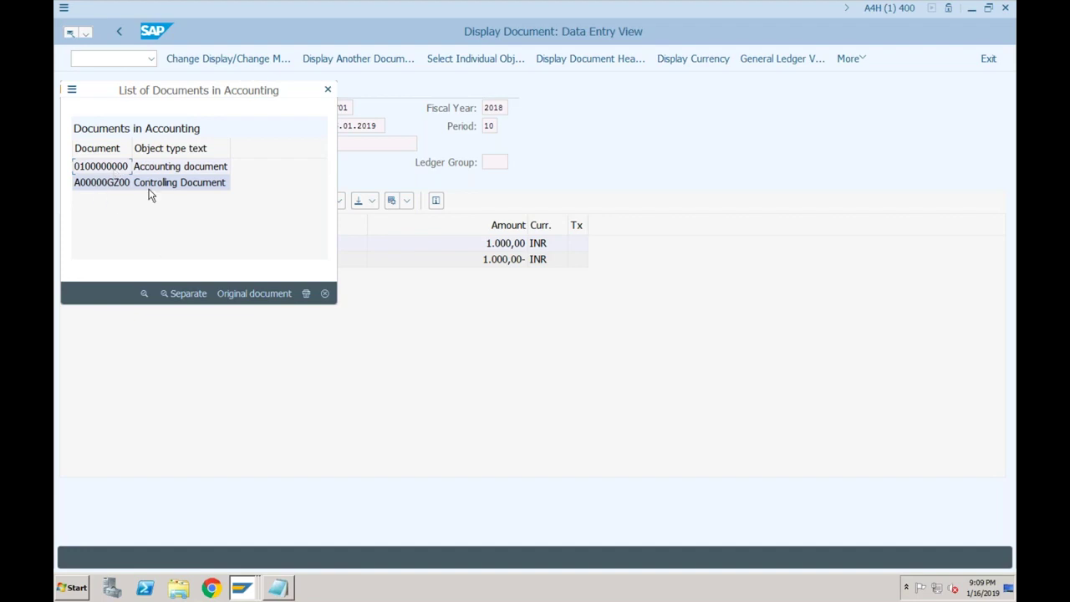
Switch back to the ACDOCA entries and examine the amount, account, cost center and currency columns for ledgers 0L and IF.
left_click(244, 590)
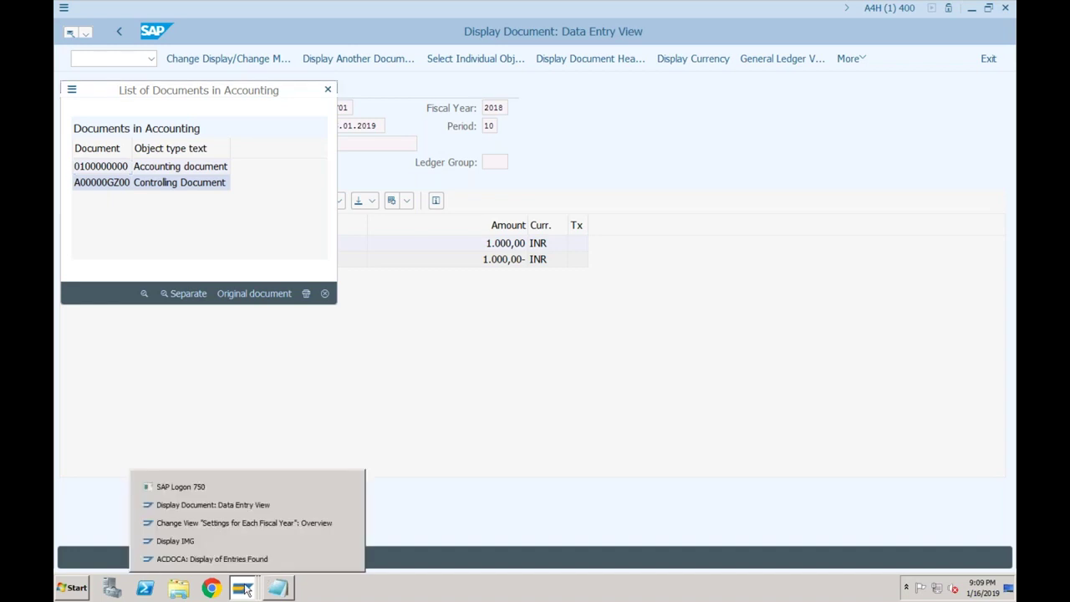
left_click(211, 558)
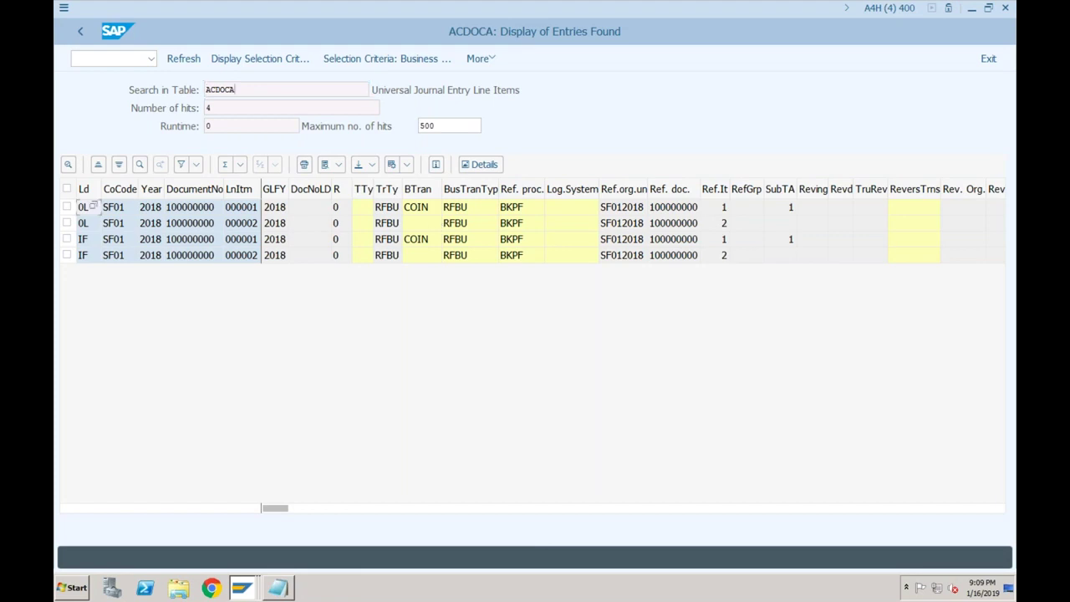
left_click(446, 509)
left_click(471, 508)
left_click(501, 509)
left_click(387, 508)
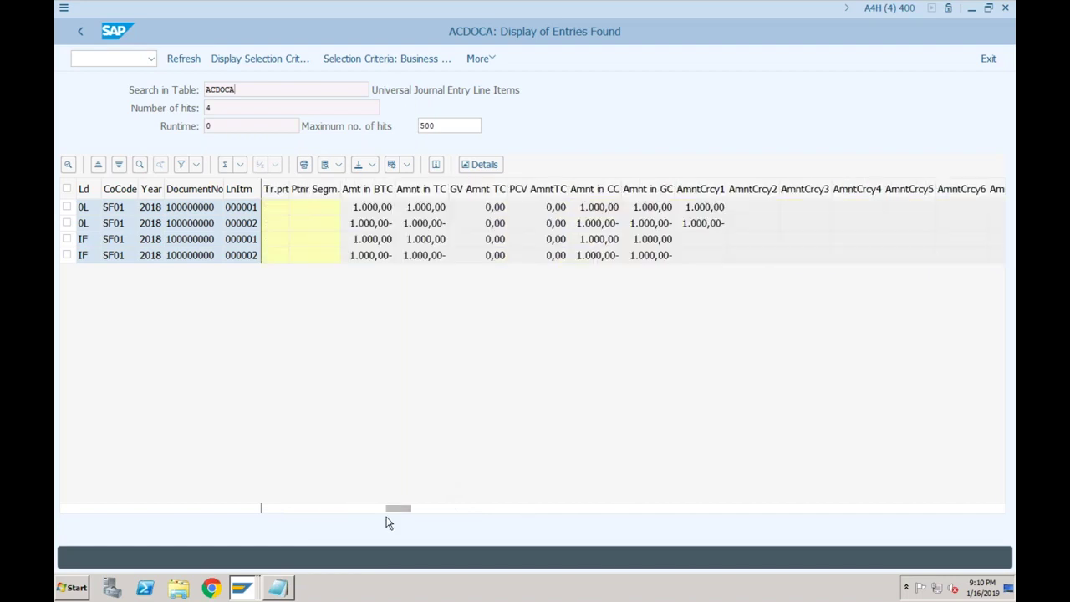
left_click(363, 510)
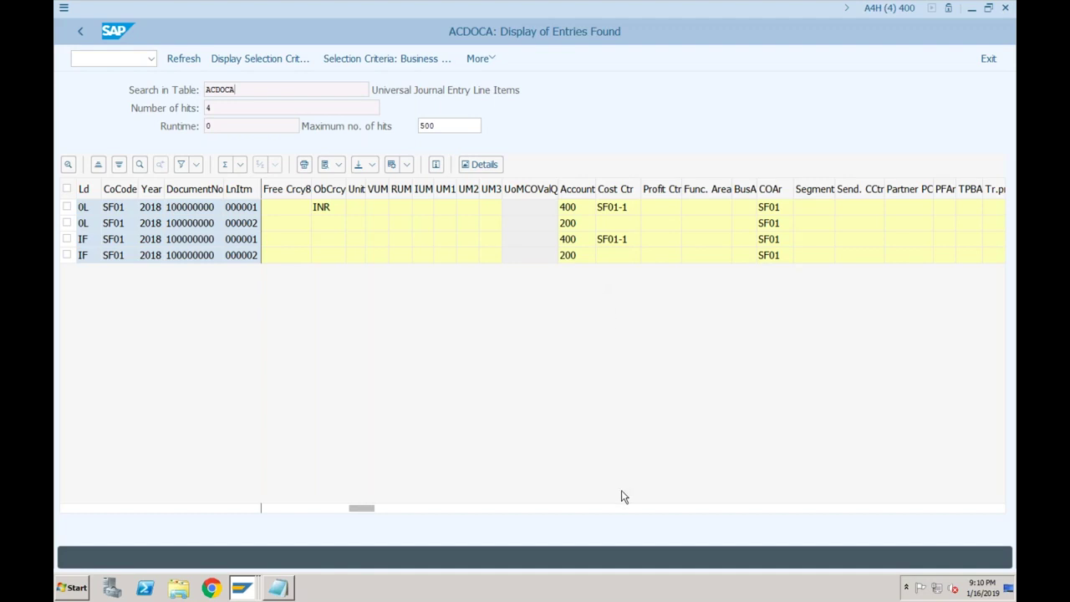
left_click(613, 510)
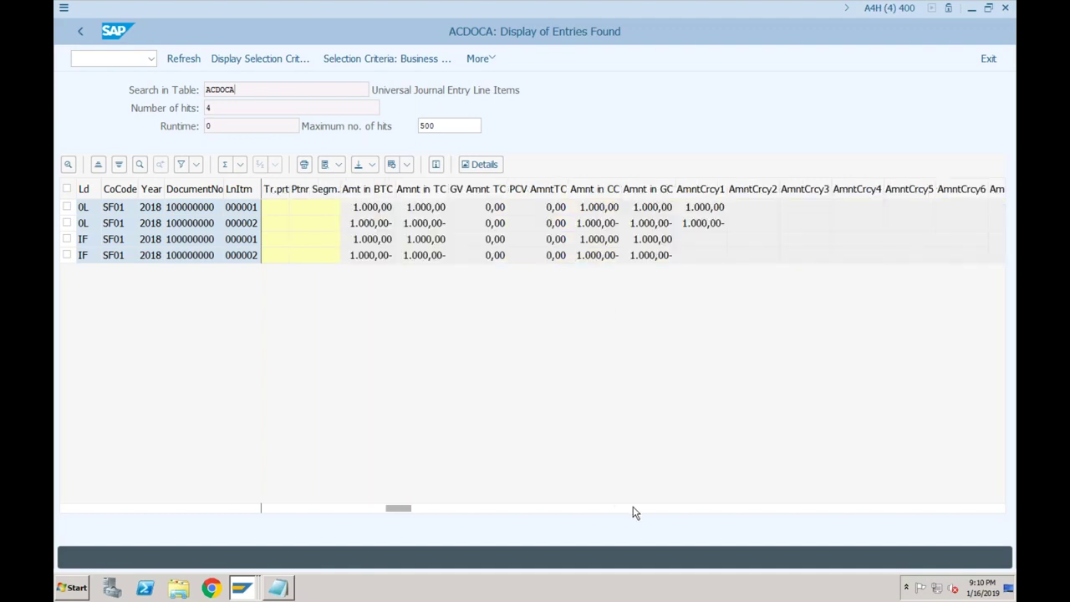
left_click(344, 510)
left_click(321, 510)
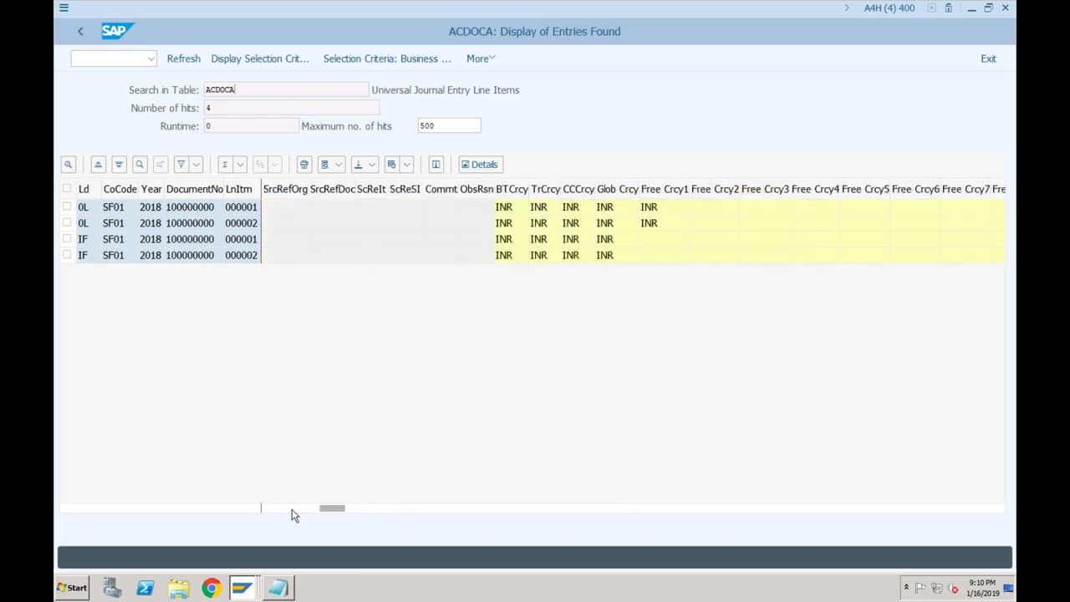
left_click(292, 510)
left_click(282, 510)
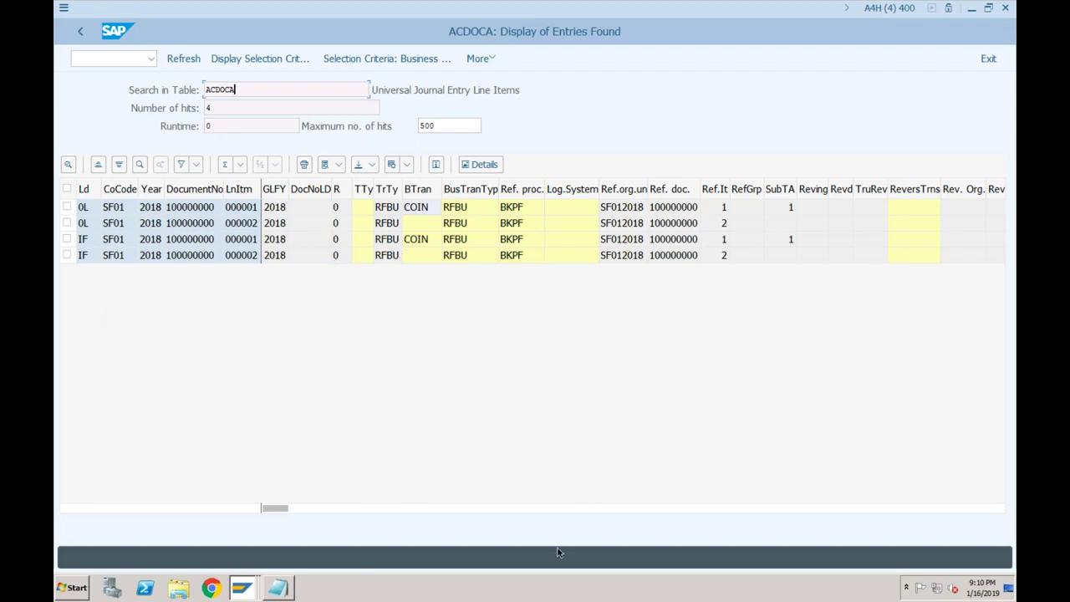
Switch to the fiscal year settings session, return to the IMG structure and collapse the Controlling node.
left_click(242, 588)
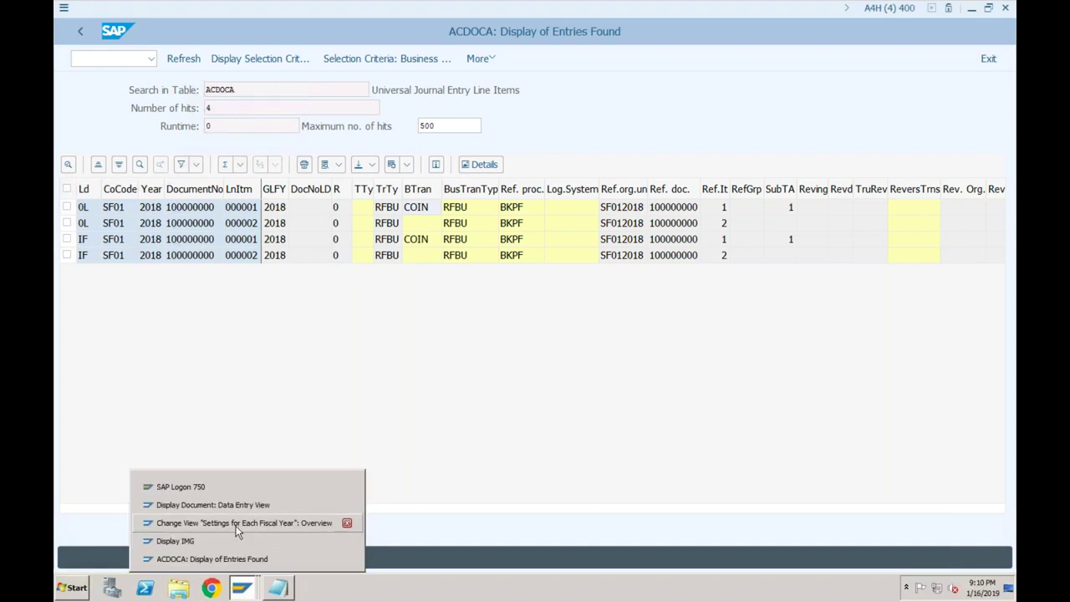
left_click(237, 526)
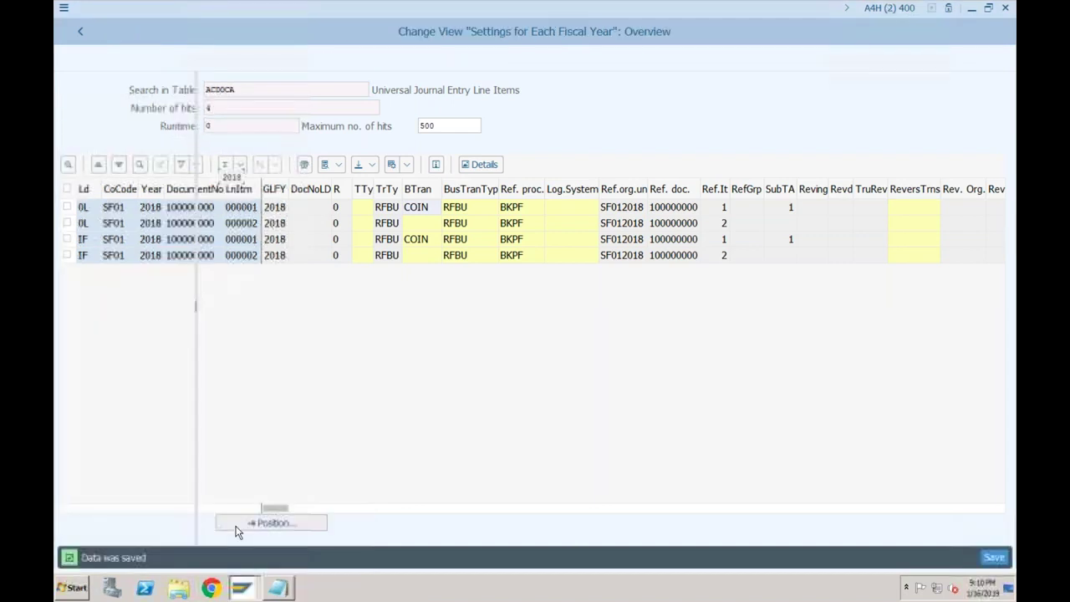
left_click(80, 32)
left_click(83, 38)
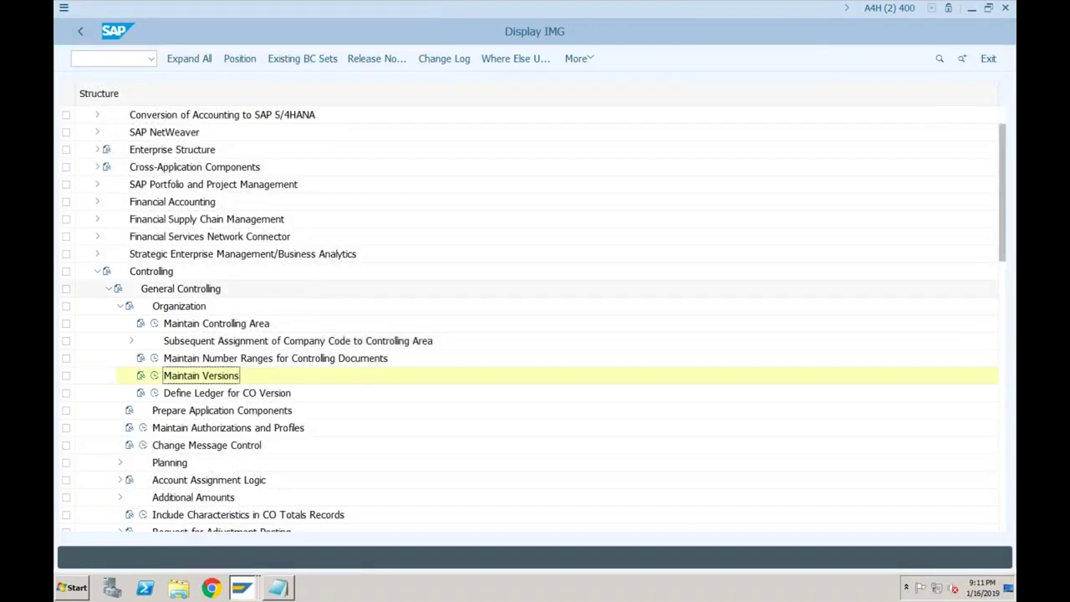
left_click(97, 271)
Open Define Settings for Ledgers and Currency Types under Financial Accounting Global Settings, Ledgers, Ledger.
left_click(97, 203)
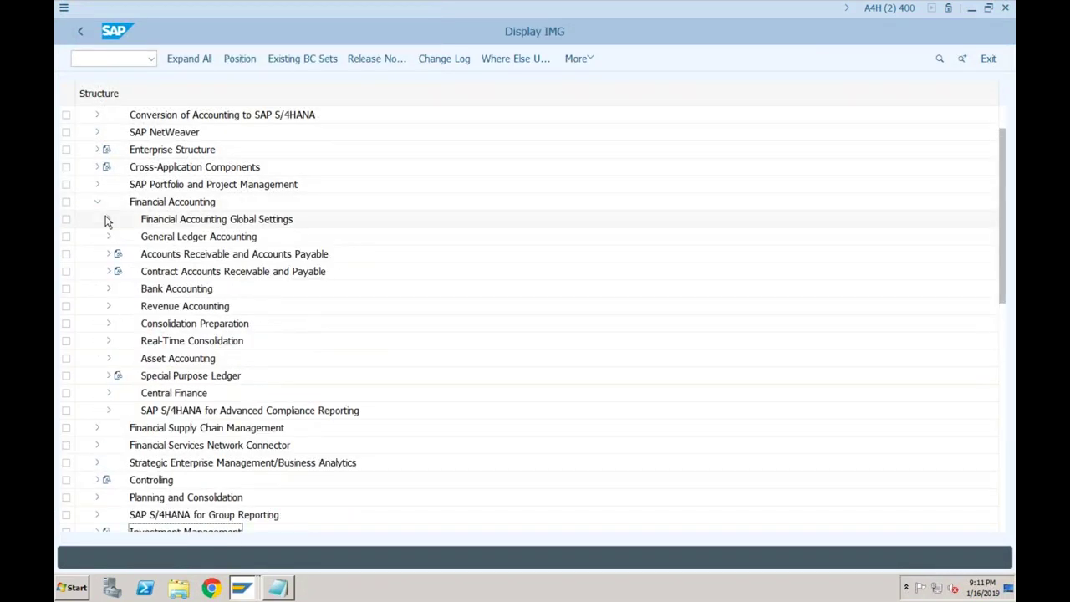
left_click(108, 220)
left_click(120, 253)
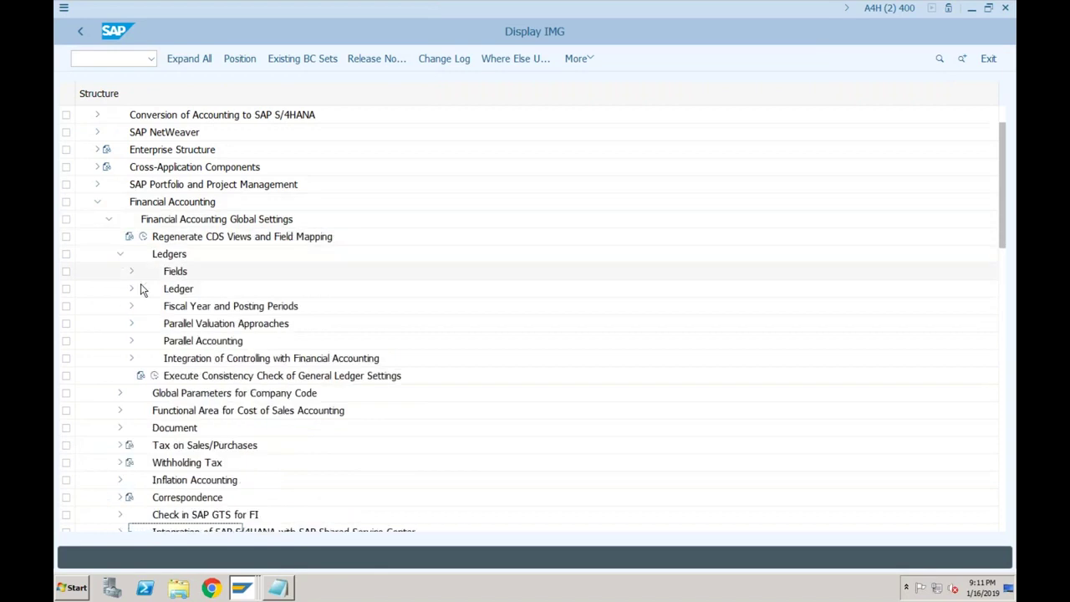
left_click(132, 289)
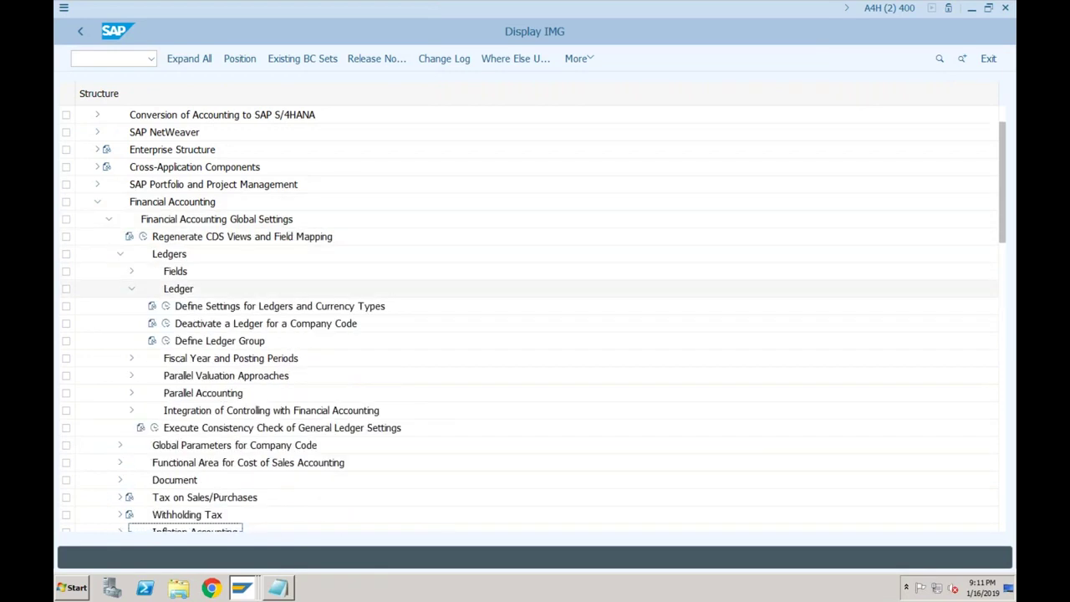
left_click(163, 308)
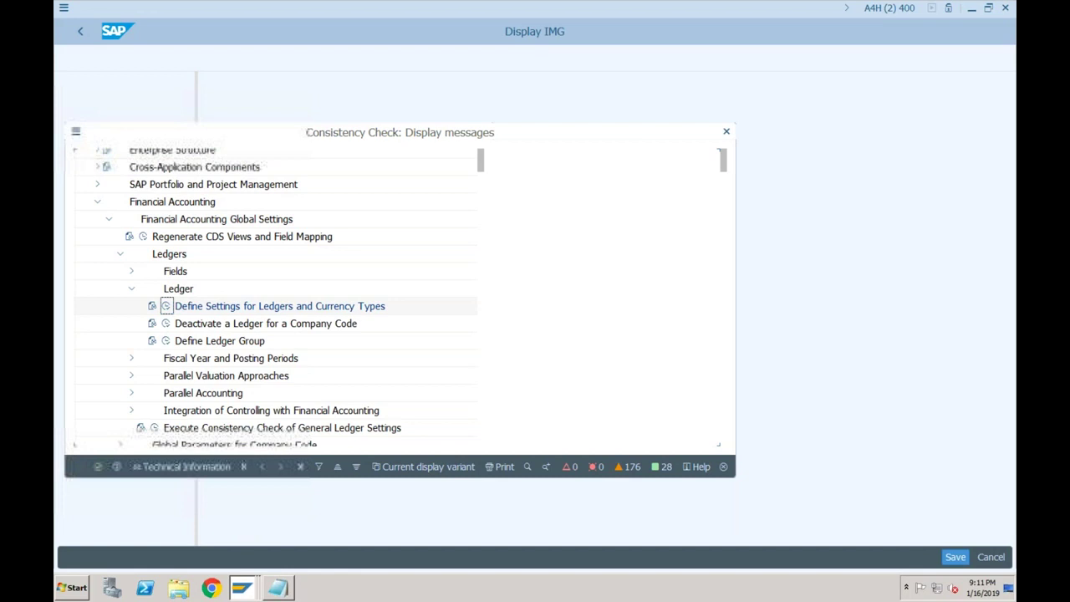
Dismiss the consistency check messages, open company code SF01's details for ledger 0L and examine its currency types.
left_click(98, 466)
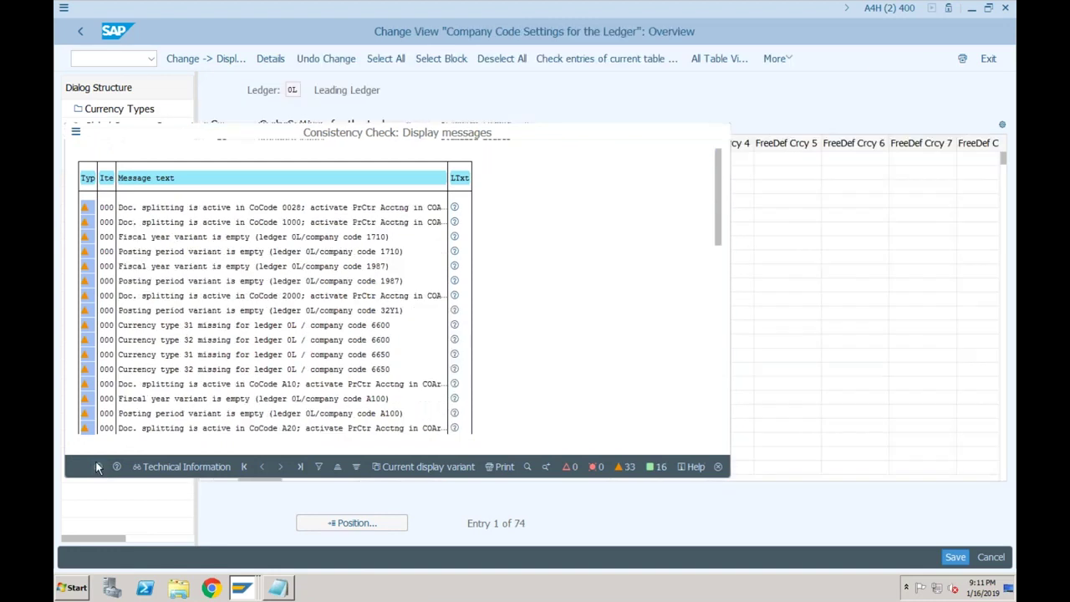
left_click(98, 466)
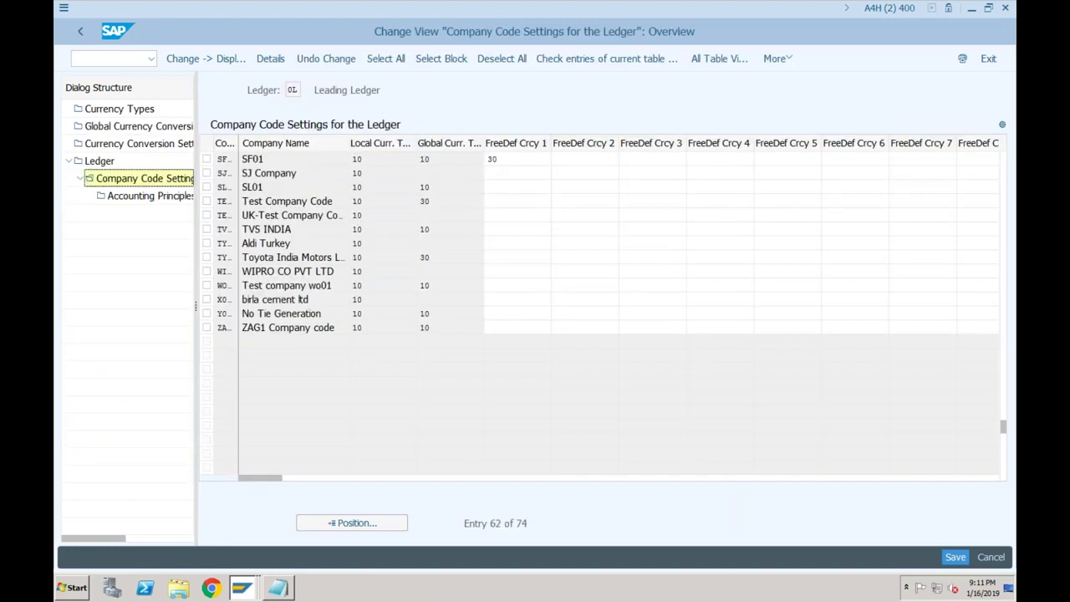
key("F2")
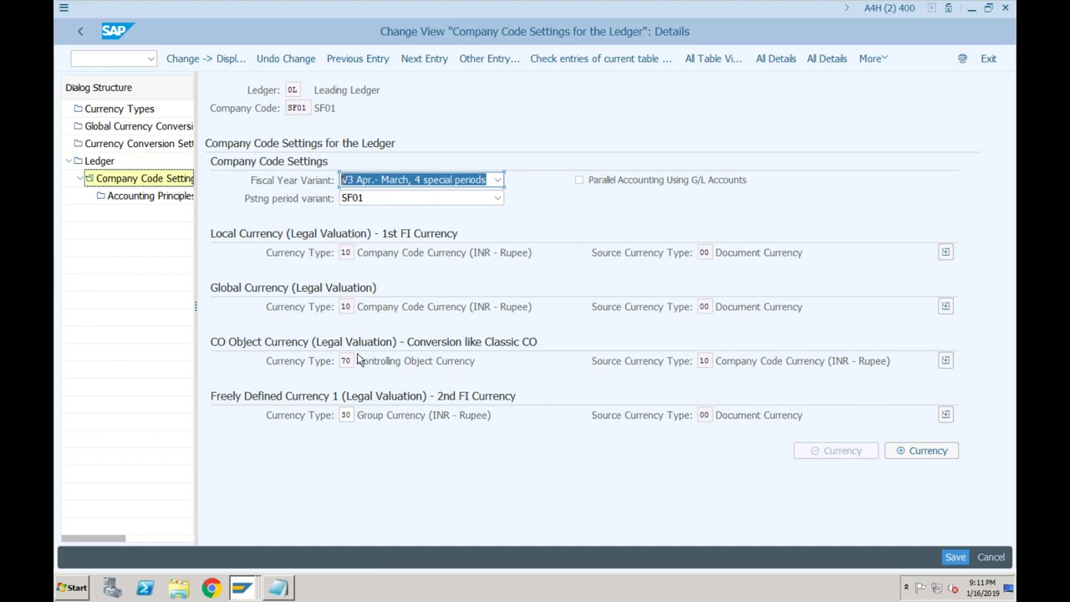
left_click(351, 306)
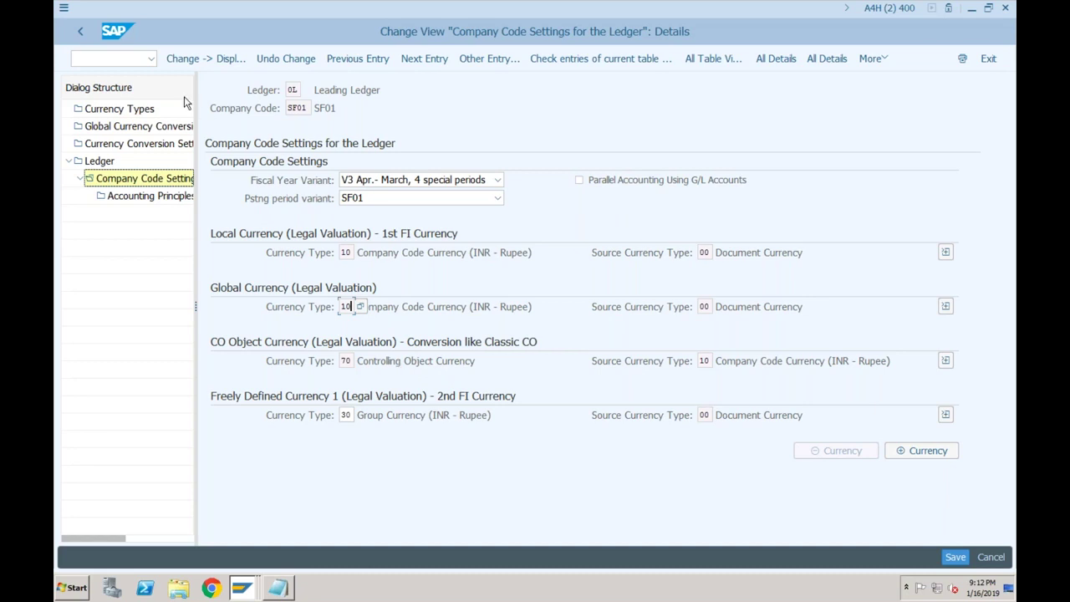
Close SF01's ledger details, dismiss the consistency check messages and return from the ACDOCA entries in the other session to the table selection.
left_click(80, 33)
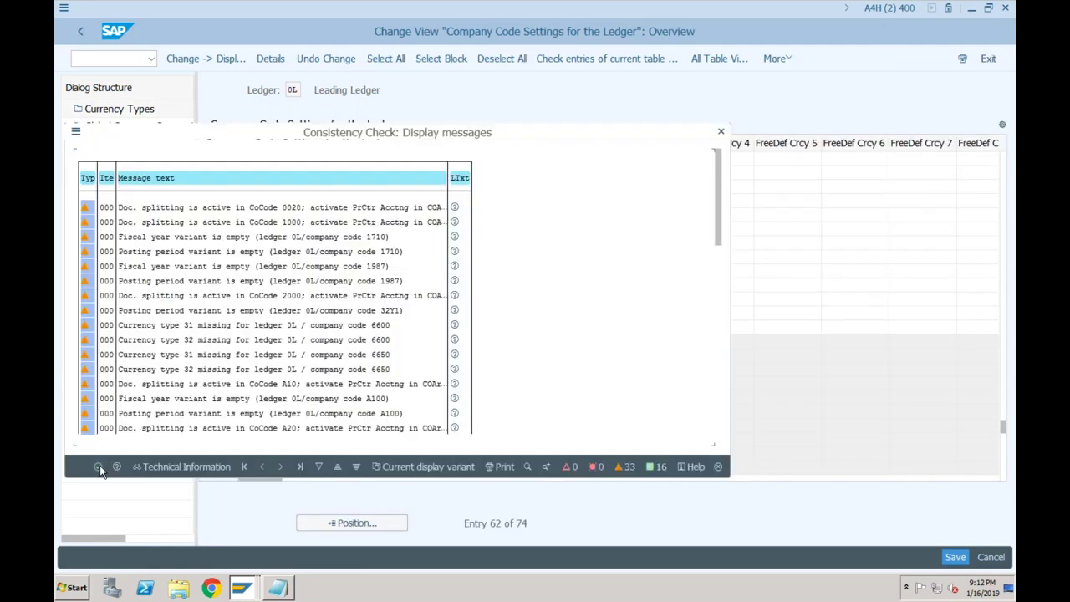
left_click(98, 467)
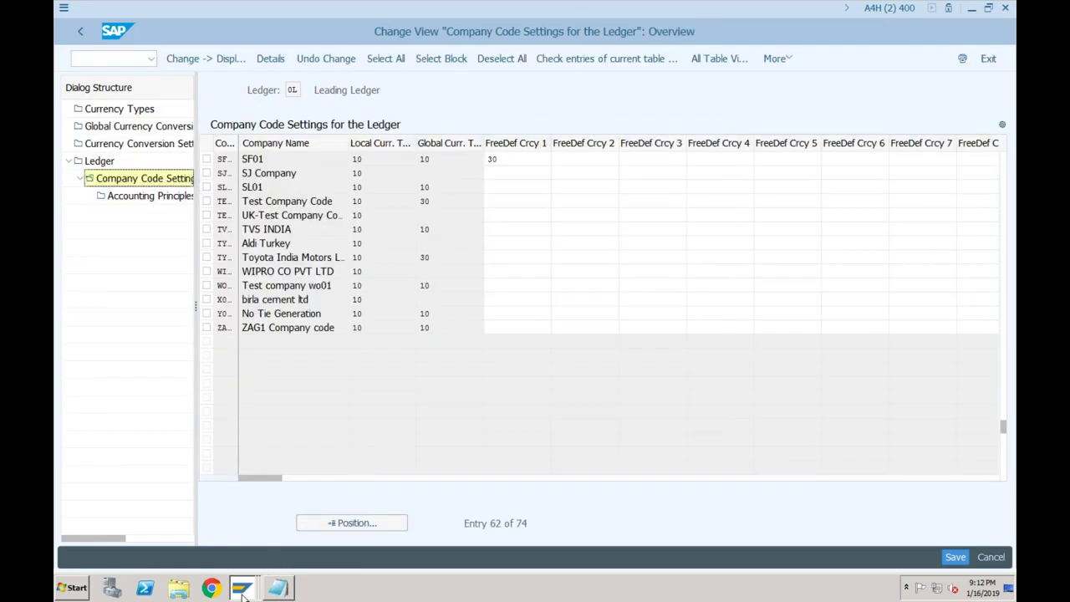
left_click(242, 590)
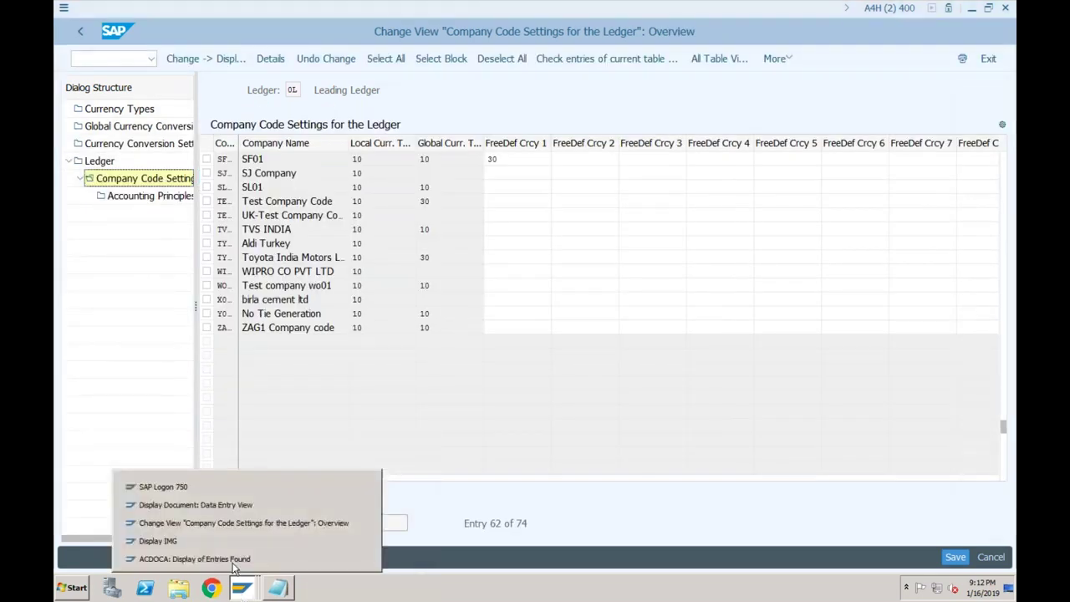
left_click(230, 558)
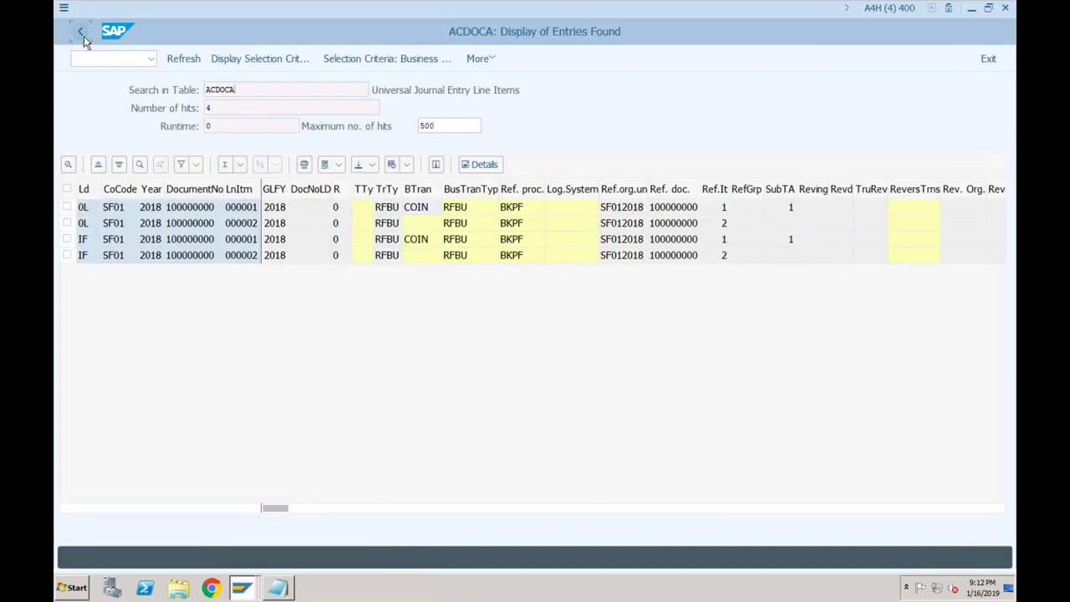
left_click(83, 36)
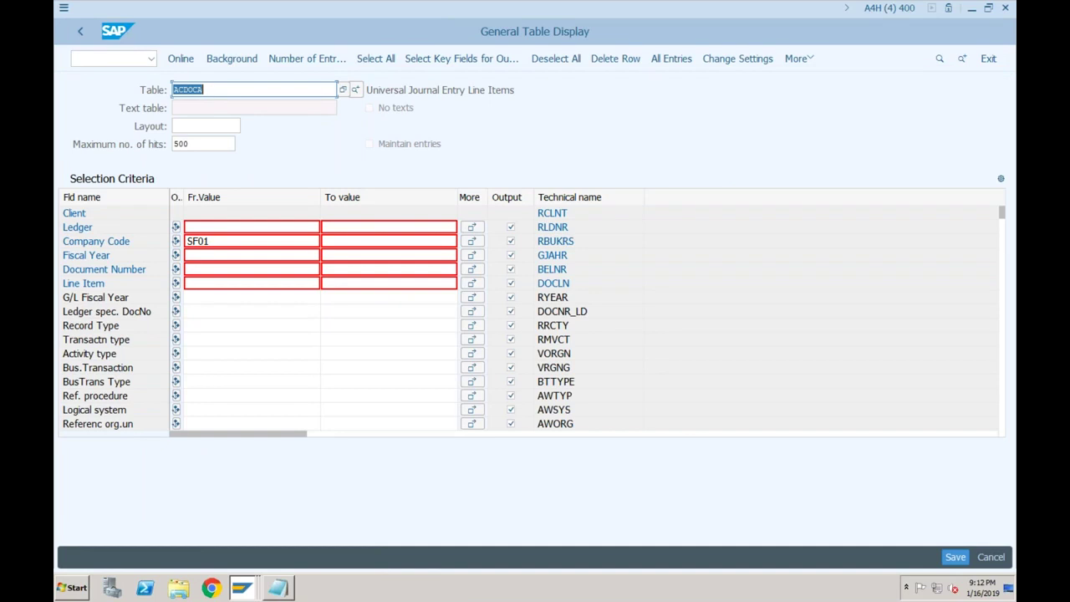
Display the entries of G/L account master table SKA1 for chart of accounts SF01.
type("k")
key("BackSpace")
type("ska1")
key("Return")
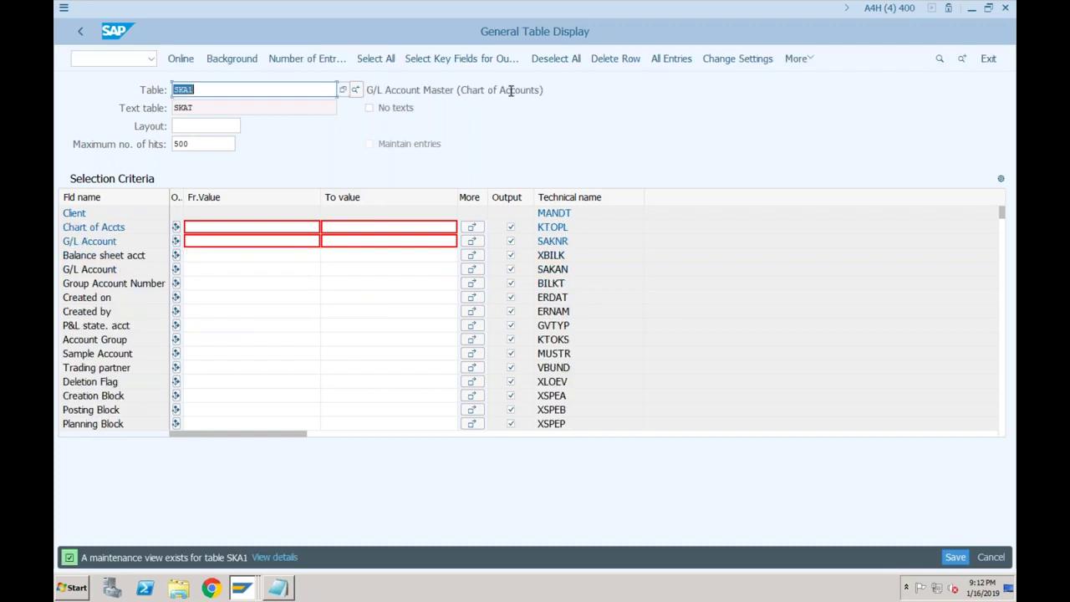
left_click(251, 226)
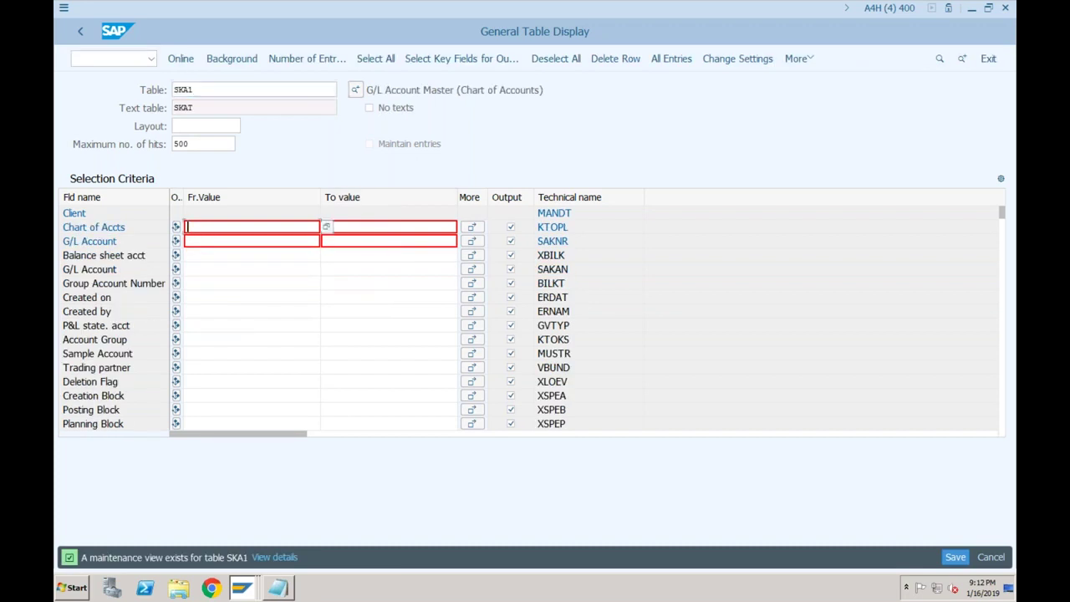
type("SF01")
left_click(181, 65)
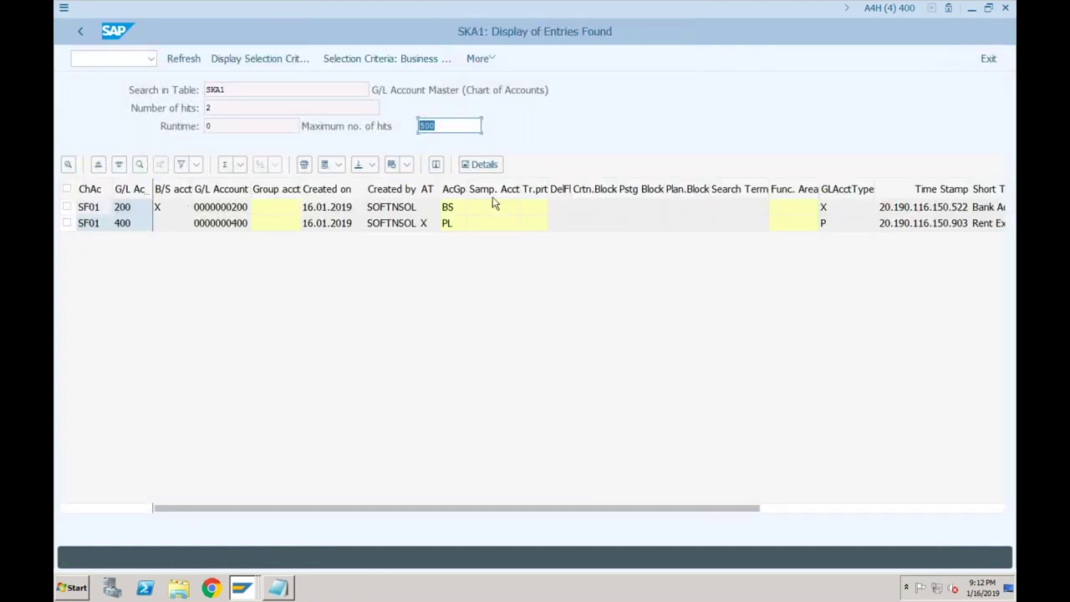
Look up the possible G/L account types for account 200's type value and return to the table selection.
left_click(854, 210)
key("F1")
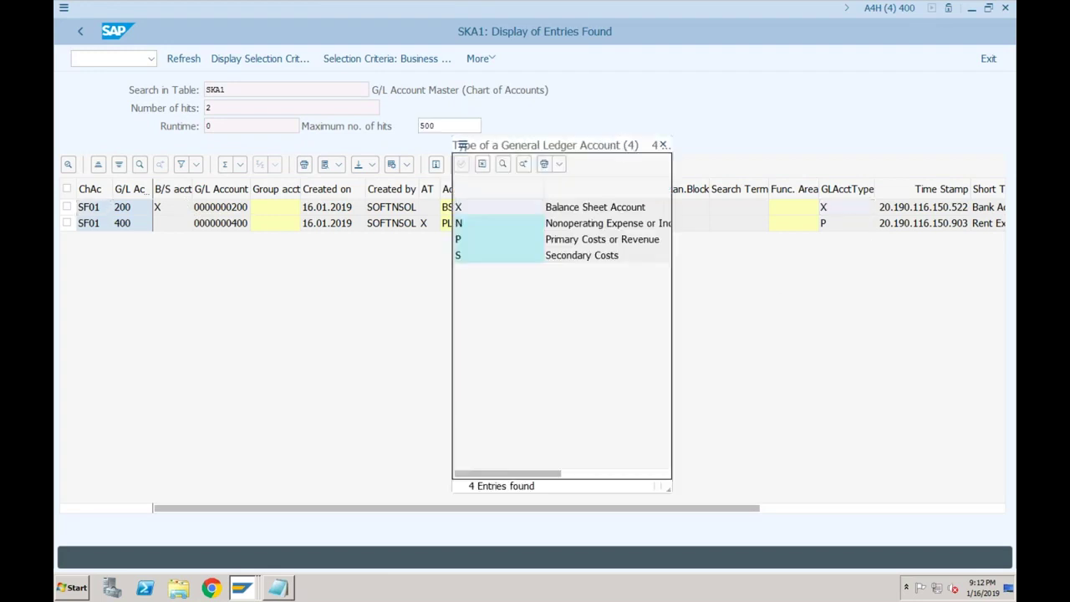
key("Escape")
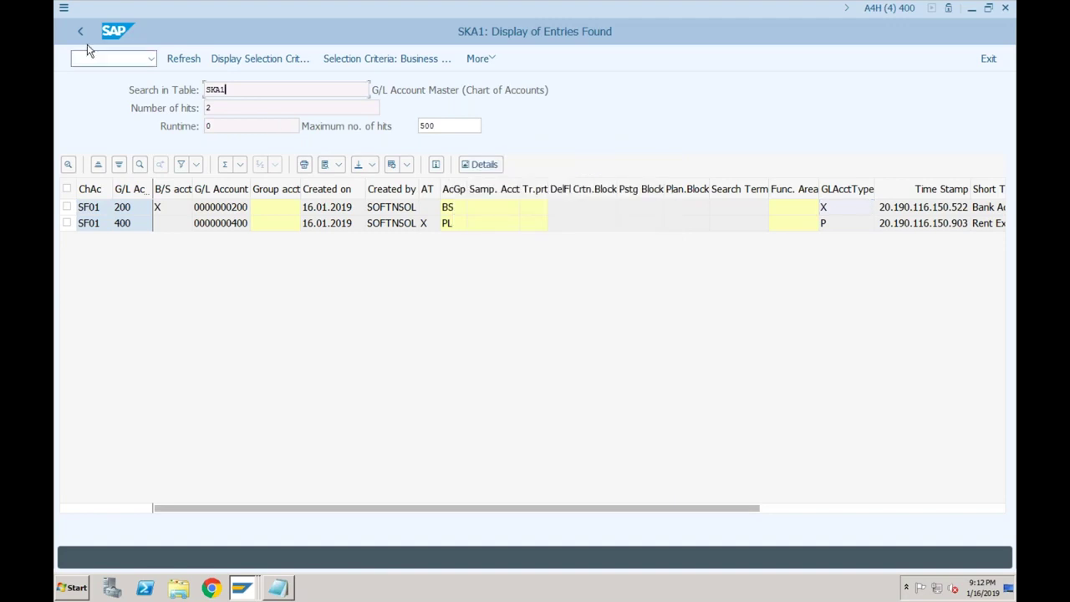
left_click(83, 33)
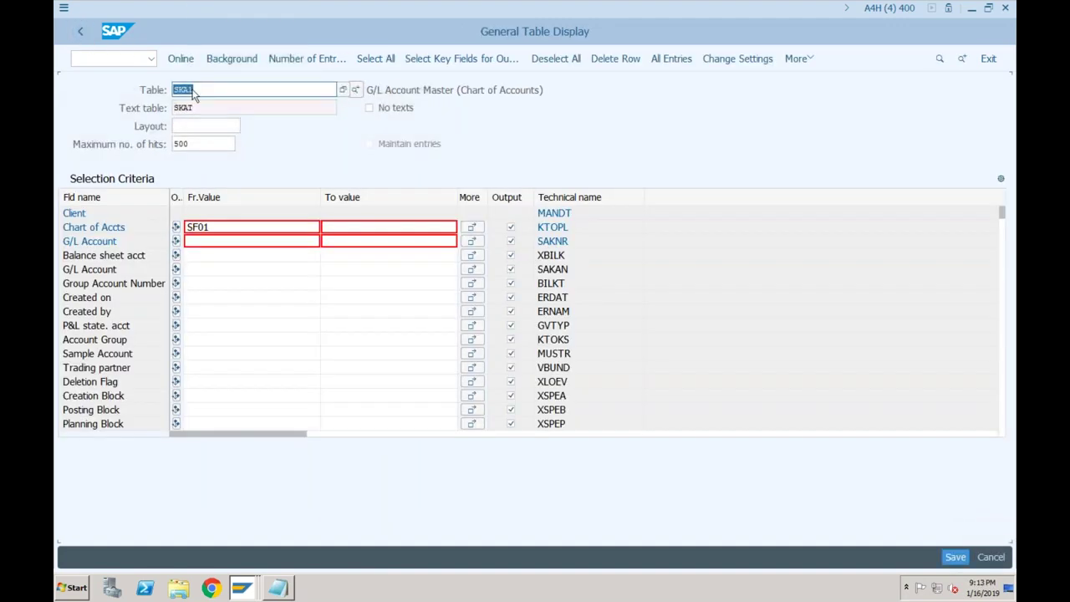
Display the SKB1 entries for company code SF01, examine the accounts' company code data and return to the table selection.
type("sk")
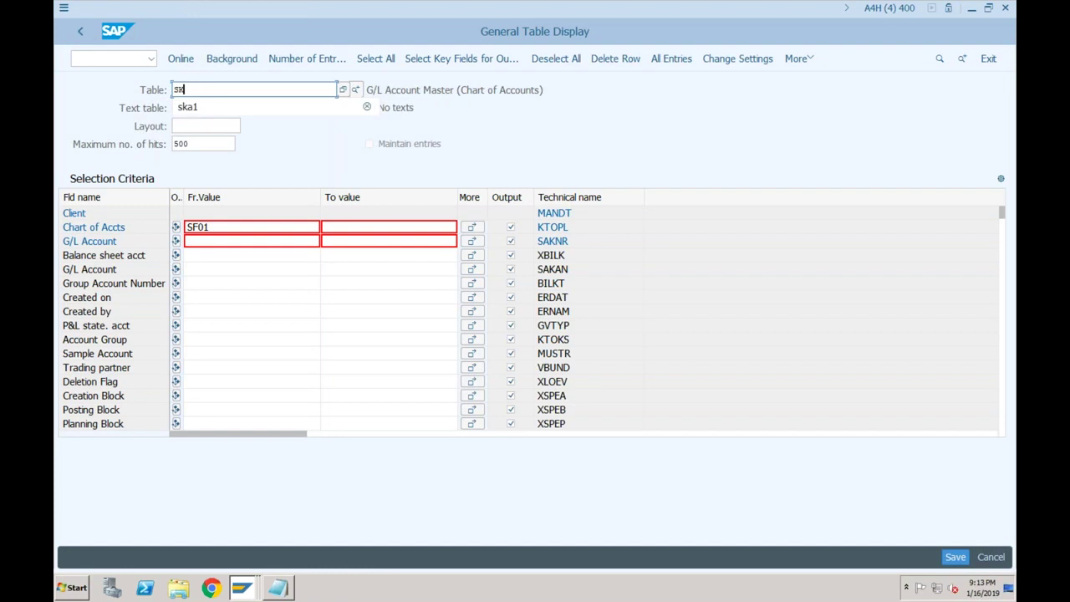
type("b1")
key("Return")
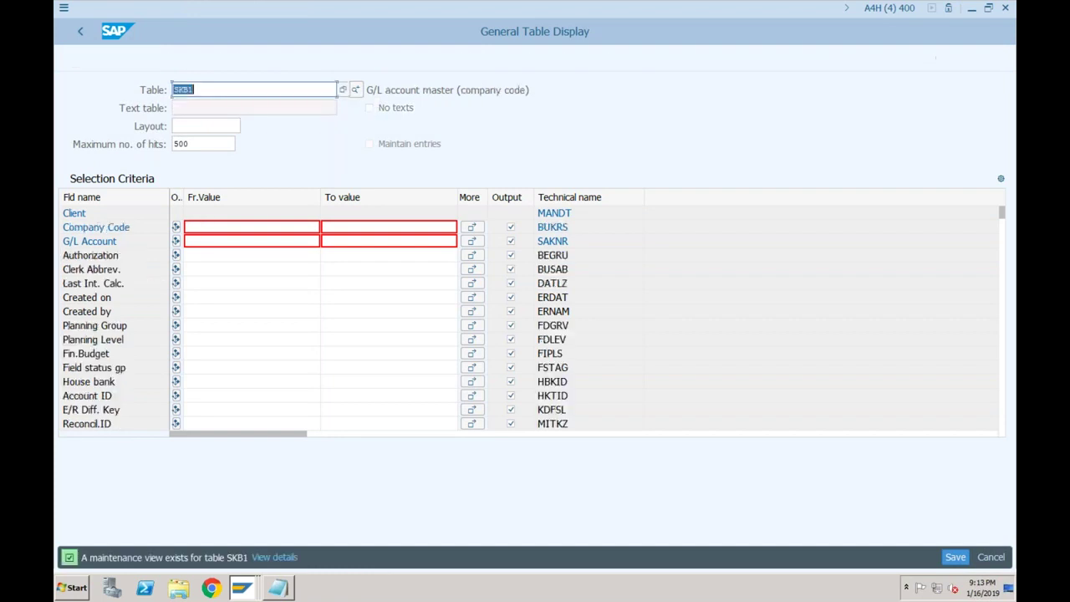
left_click(222, 227)
type("sf01")
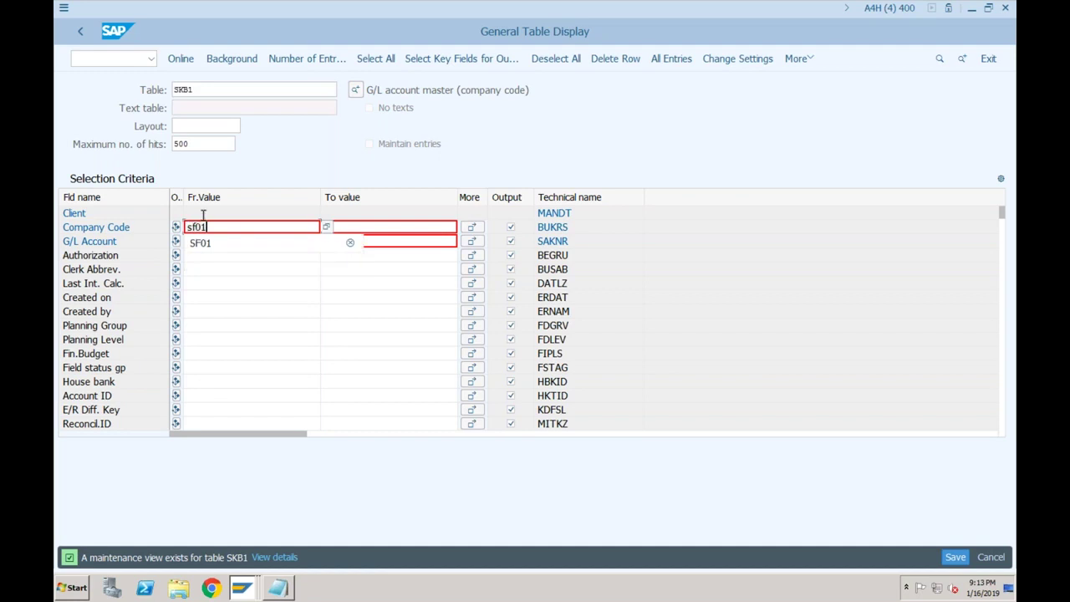
left_click(179, 59)
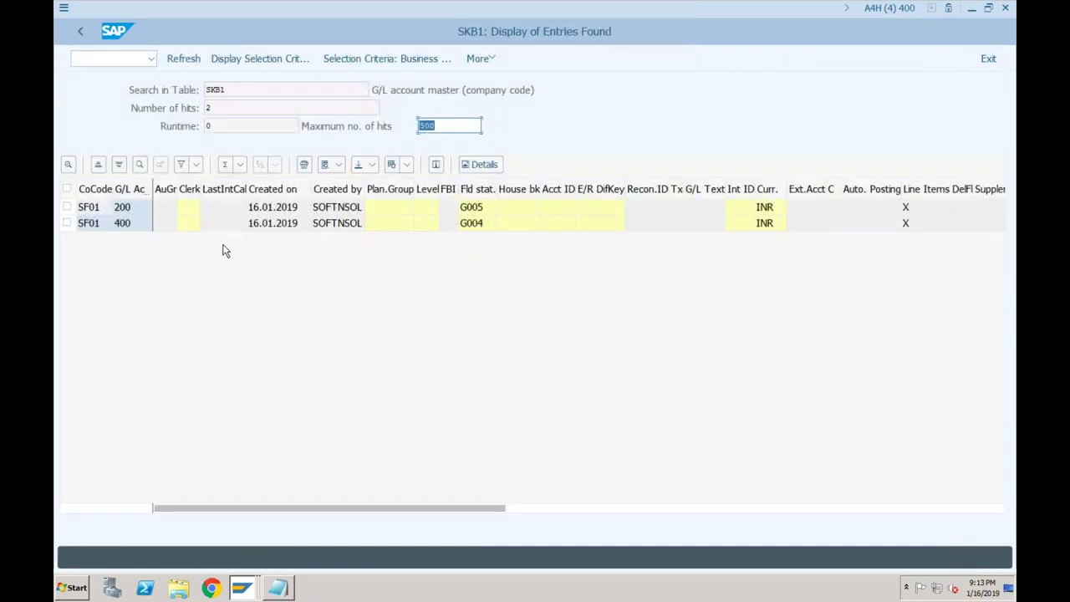
left_click(81, 34)
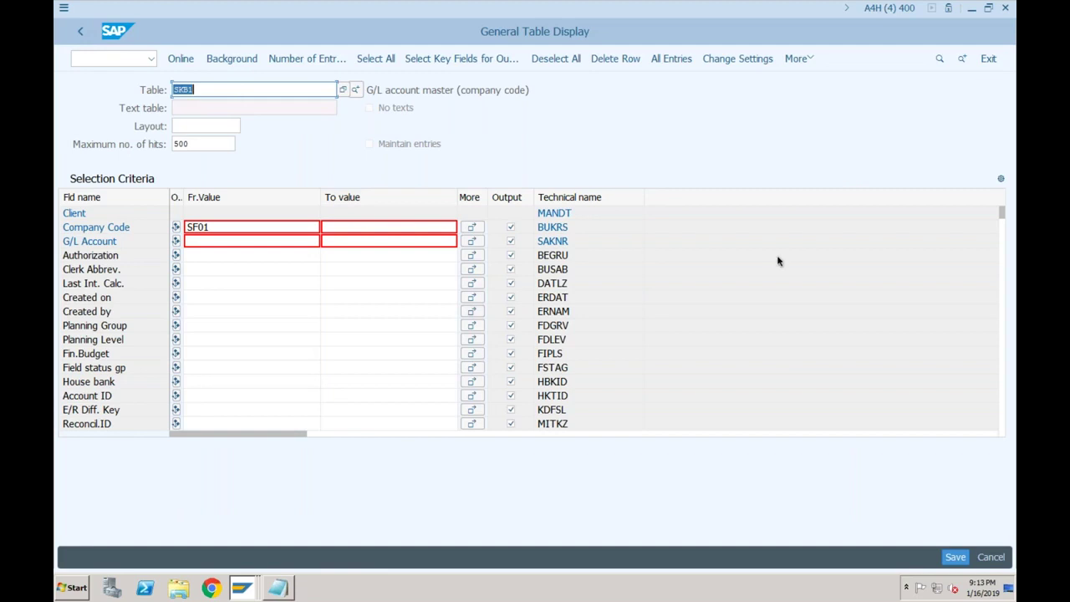
Display the entries of cost element table CSKA for chart of accounts SF01.
left_click(206, 93)
left_click_drag(196, 91, 165, 92)
type("cska1")
key("BackSpace")
key("Return")
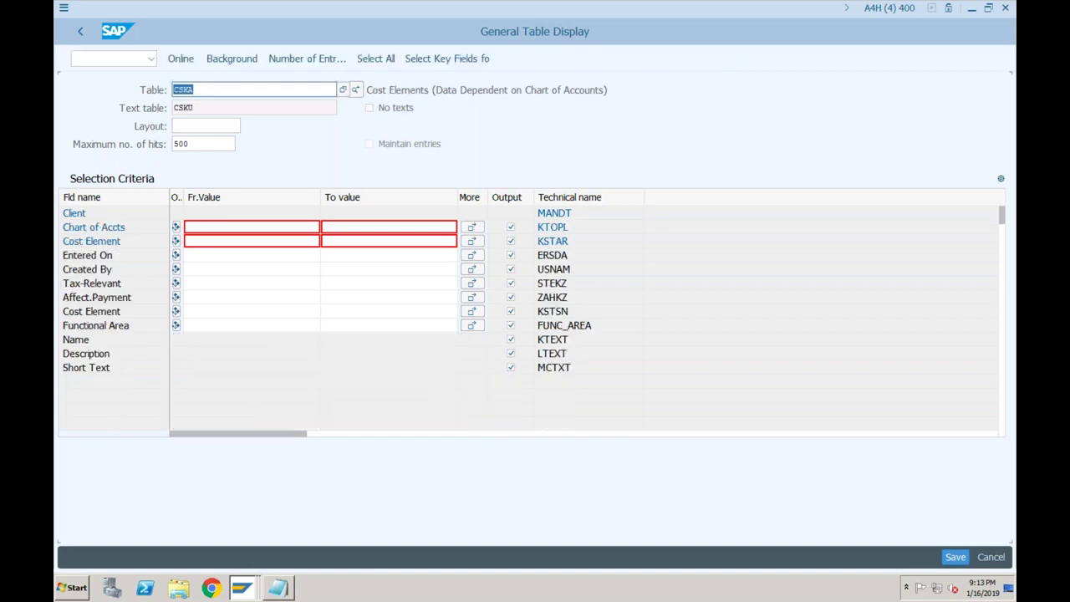
left_click(316, 226)
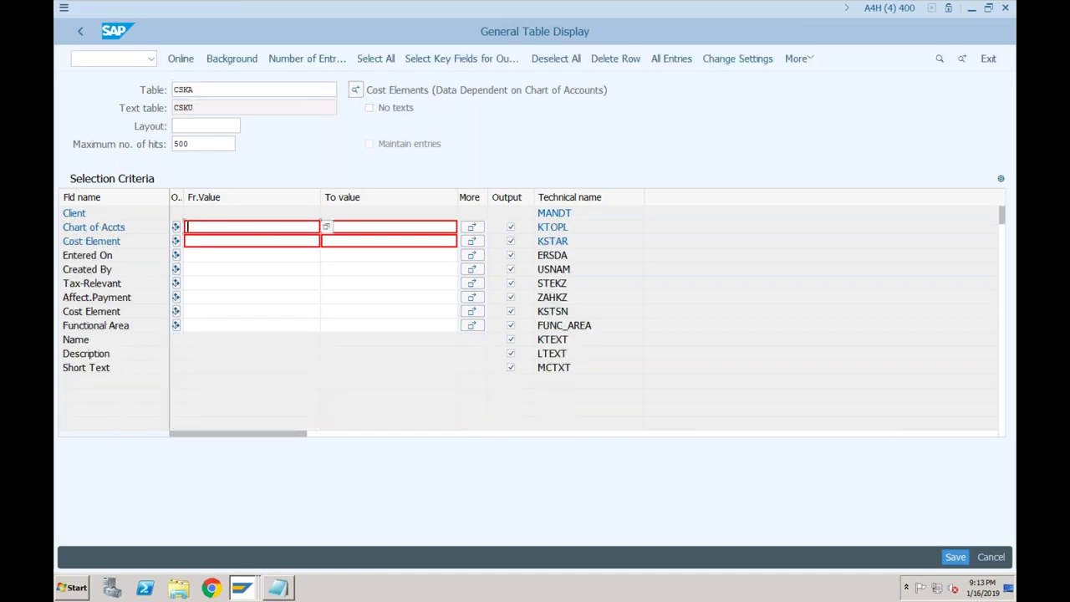
type("SF01")
left_click(183, 61)
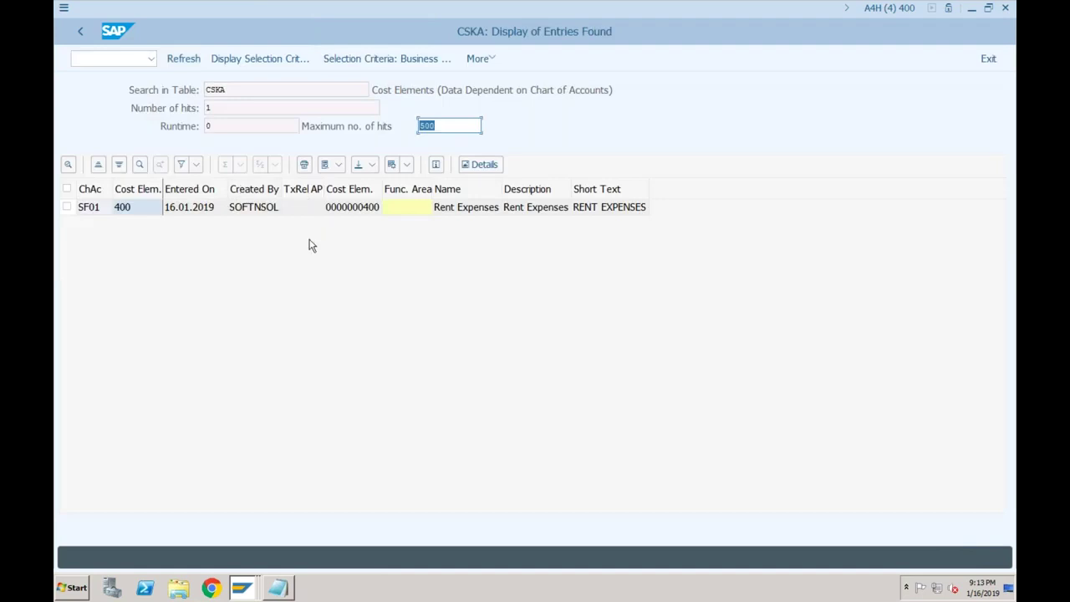
Display the entries of cost element table CSKB for controlling area SF01 and return to the table selection.
key("F3")
type("CSKB")
key("Return")
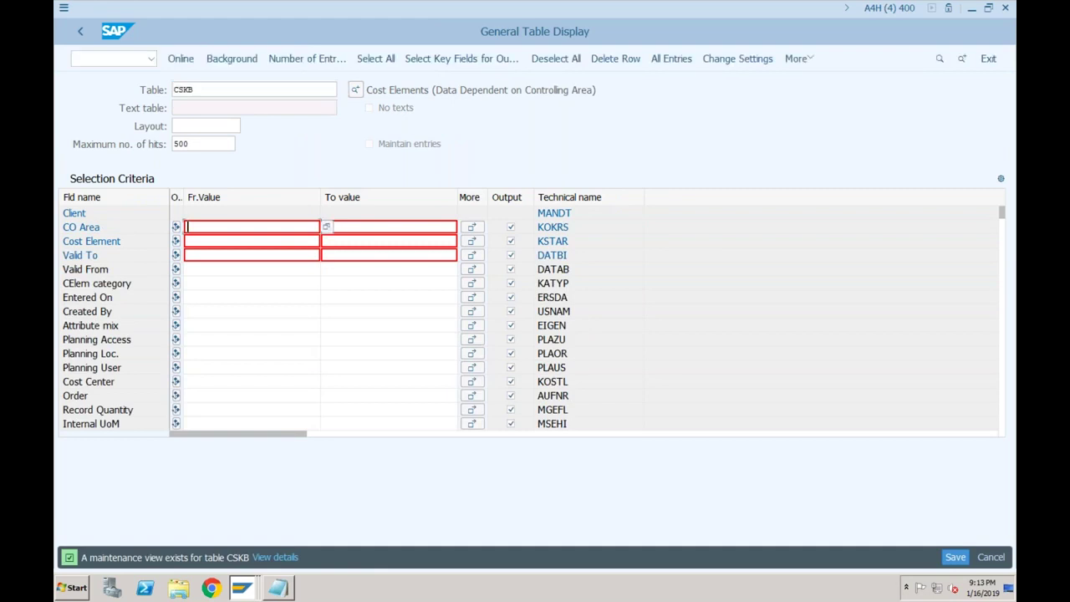
left_click(186, 62)
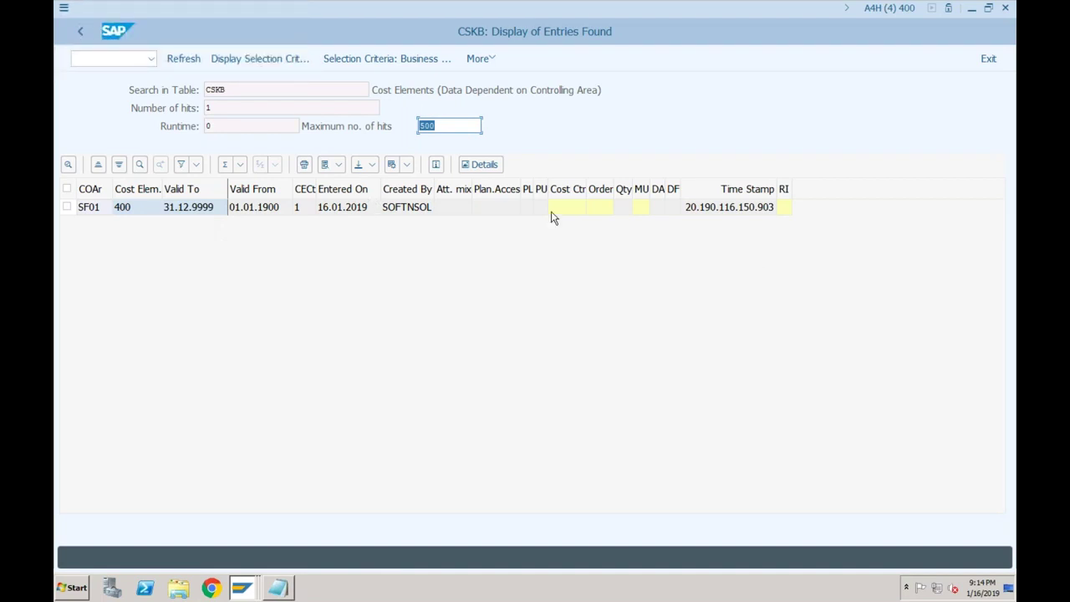
left_click(81, 33)
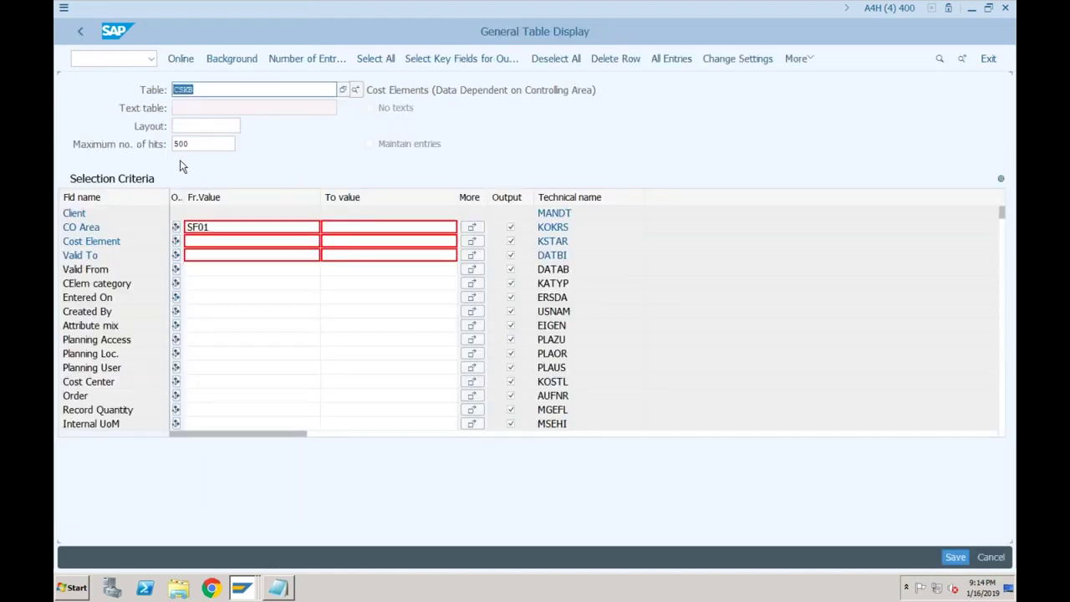
Display the BSIS entries for company code SF01, examine the posted line items and return to the table selection.
left_click(201, 143)
key("Return")
type("bsis")
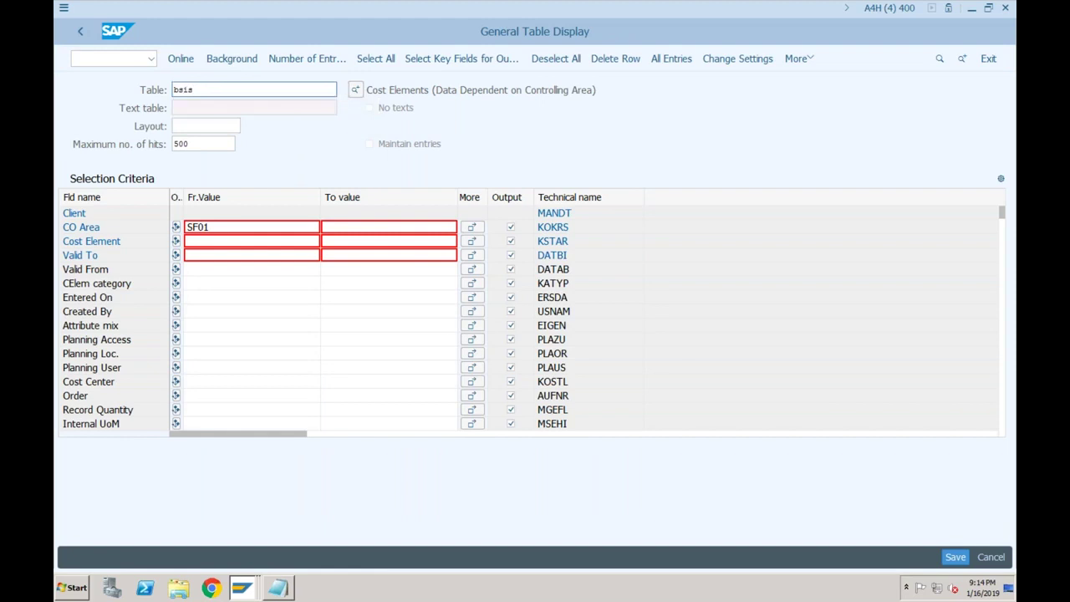
key("Return")
left_click(251, 227)
type("SF01")
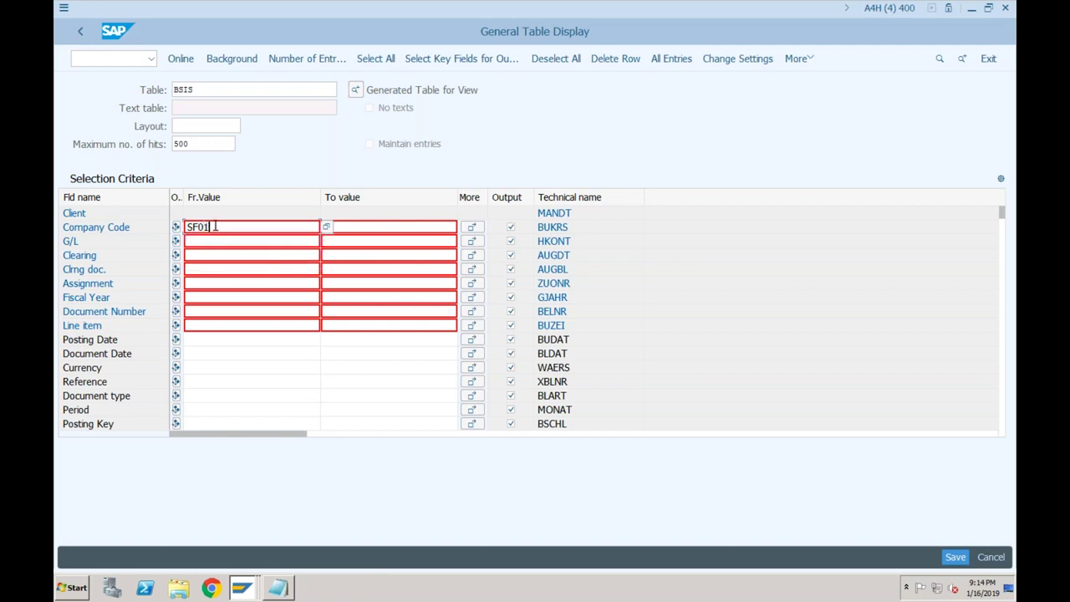
left_click(181, 58)
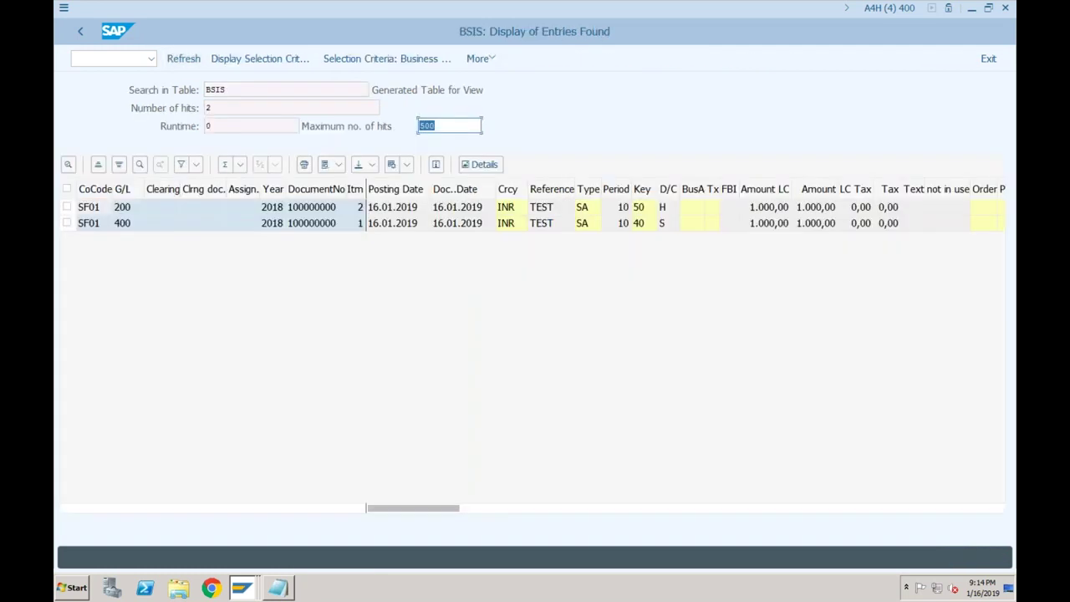
left_click(226, 90)
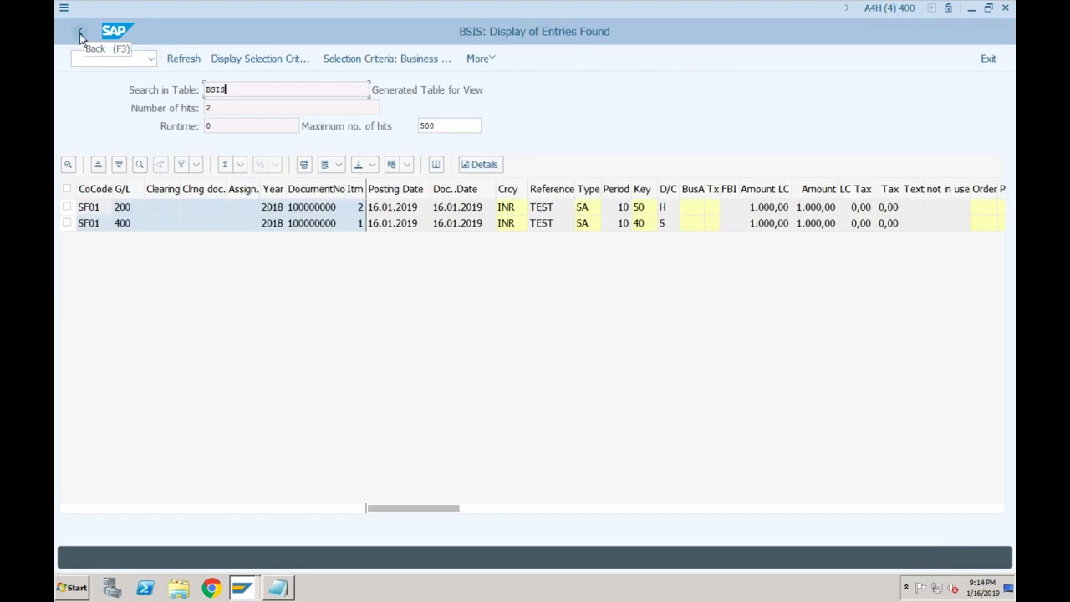
key("F3")
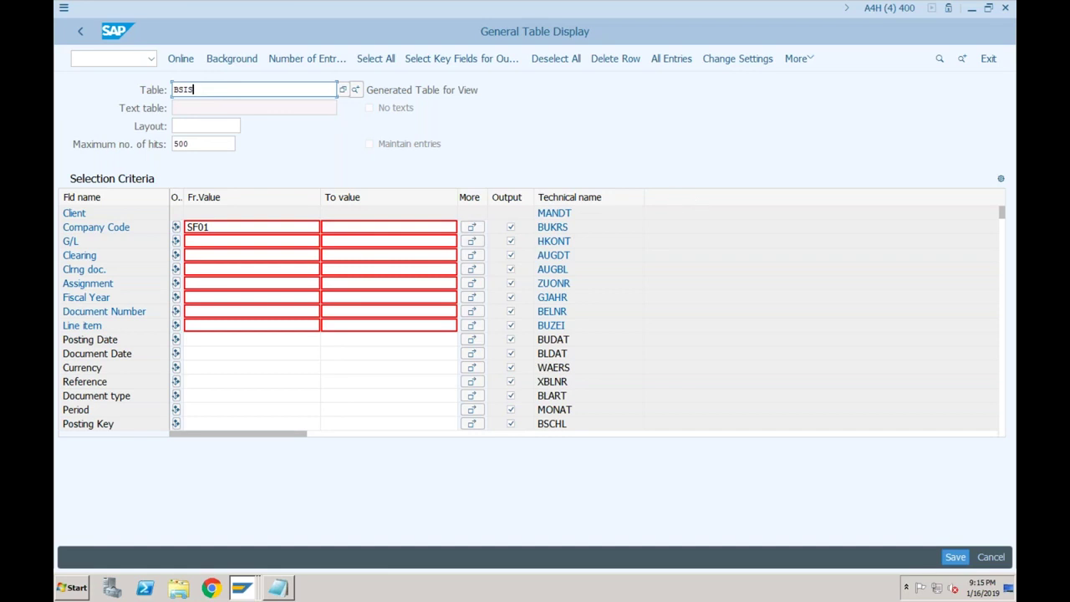
left_click(340, 231)
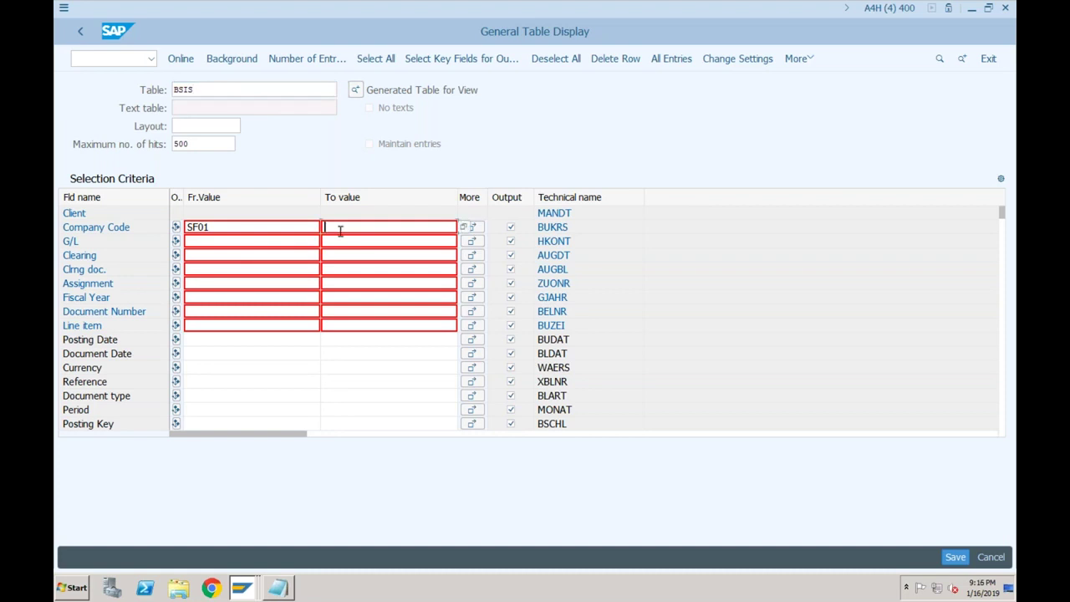
left_click(337, 241)
left_click(335, 255)
key("Down")
key("Down")
key("Down")
key("Down")
key("Down")
left_click(295, 325)
left_click(251, 311)
left_click(254, 295)
left_click(252, 282)
left_click(252, 271)
left_click(253, 254)
left_click(253, 240)
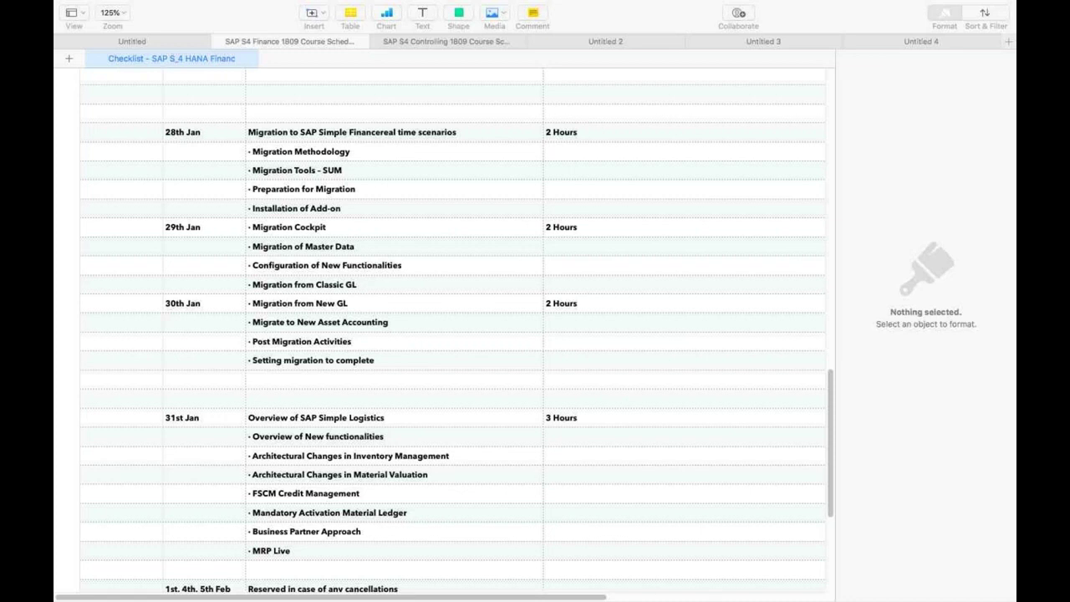
Review the SAP S4 Finance 1809 course schedule in Numbers from the 28th Jan migration topics back to CO Document Mapping Variant.
left_click(445, 185)
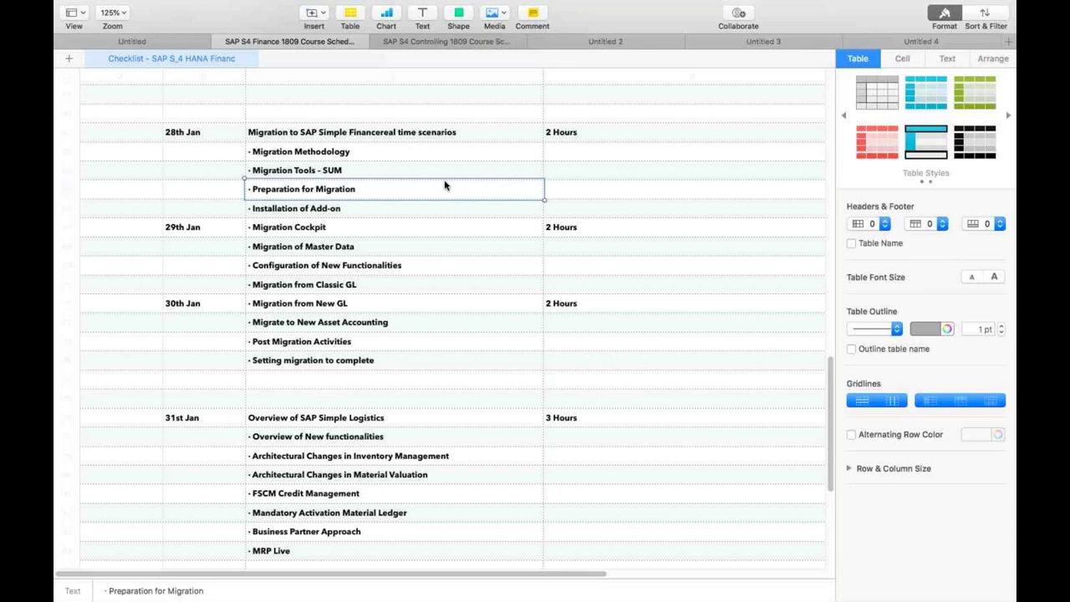
key("Up")
key("Up")
key("Up")
key("Up")
key("Up")
key("Up")
key("Up")
key("Up")
key("Up")
key("Up")
key("Up")
key("Up")
key("Up")
key("Up")
key("Up")
key("Up")
key("Up")
key("Up")
key("Up")
key("Up")
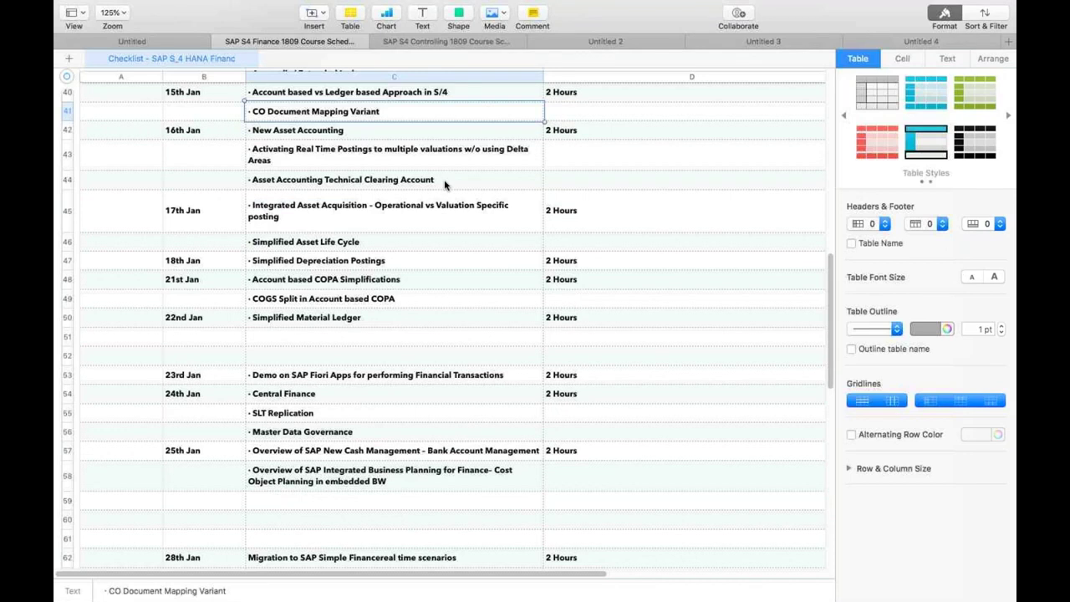
Go over the schedule topics from 11th to 15th Jan, including Appendix/ Extended Ledger and Account based vs Ledger based Approach in S/4.
scroll(444, 184, "up", 5)
left_click(444, 184)
key("Down")
key("Down")
key("Down")
key("Down")
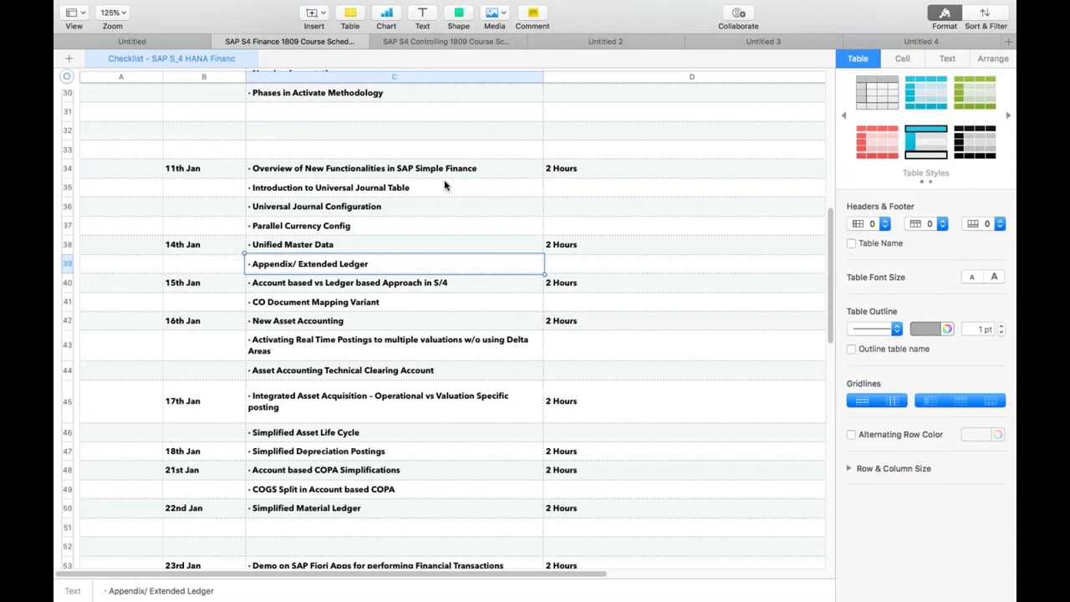
key("Down")
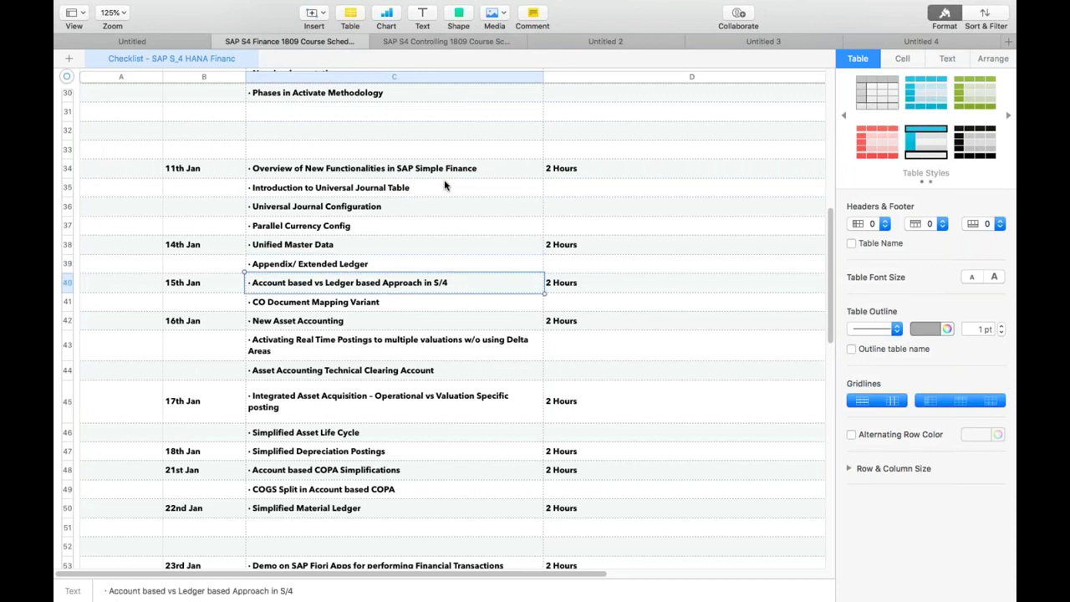
key("Down")
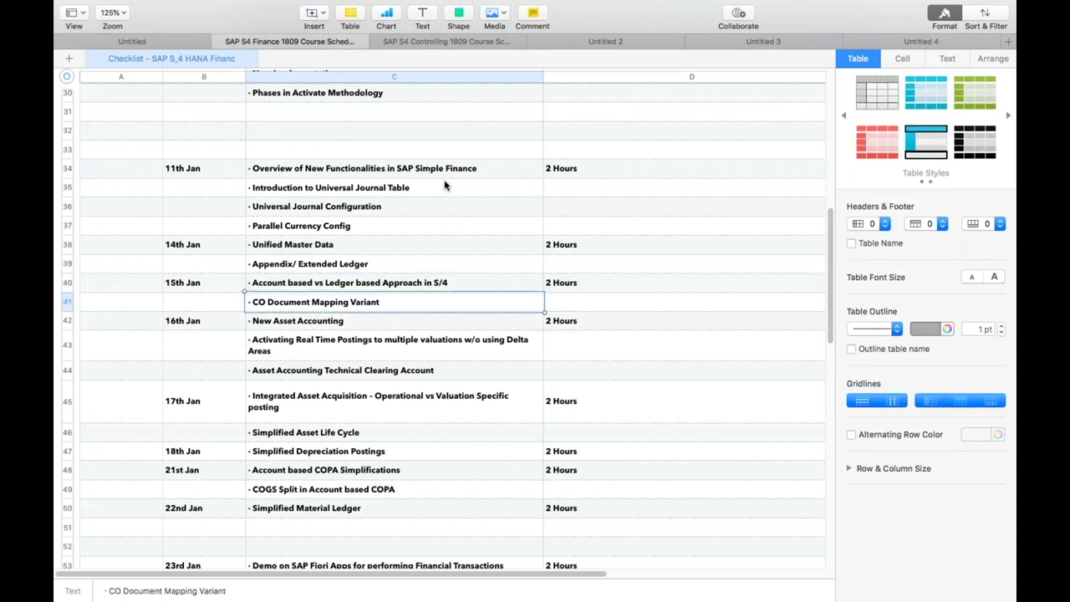
key("Up")
key("Up")
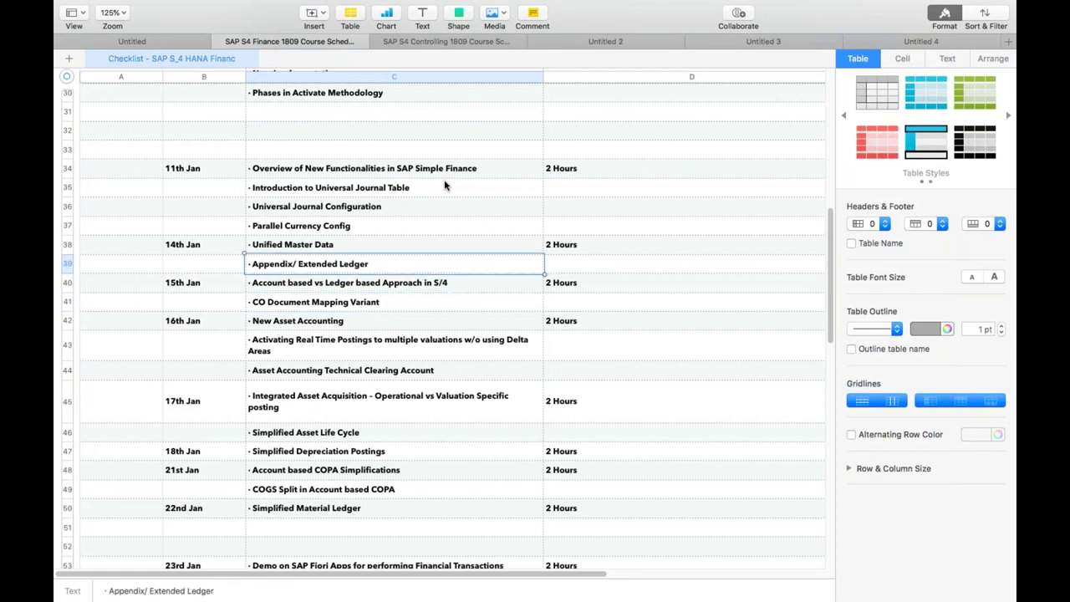
Examine the schedule topics from Appendix/ Extended Ledger through New Asset Accounting to Simplified Depreciation Postings on 18th Jan.
key("Up")
key("Down")
key("Down")
key("Down")
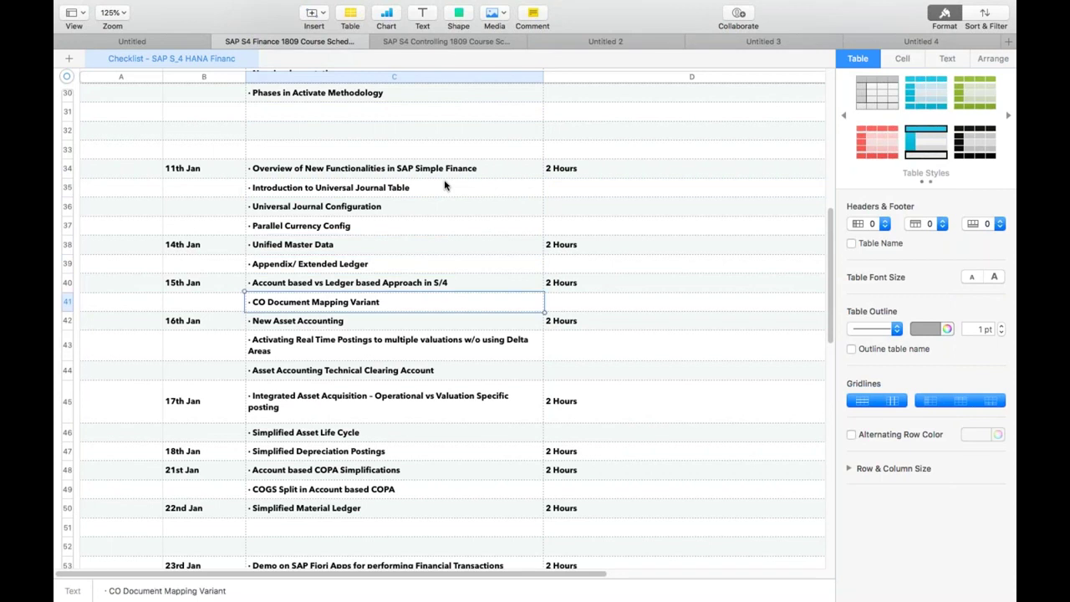
key("Down")
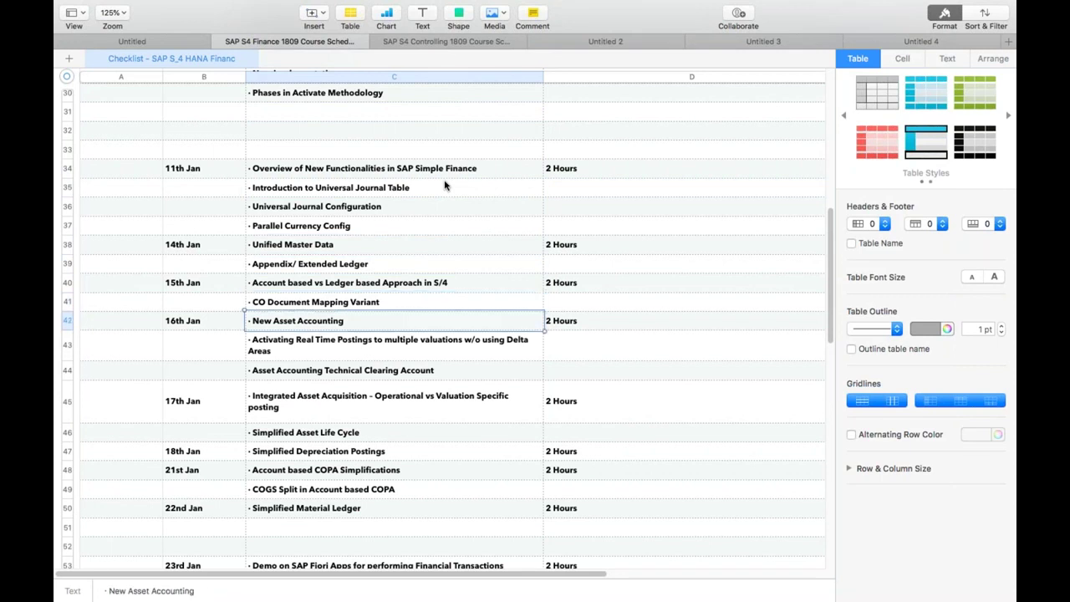
key("Down")
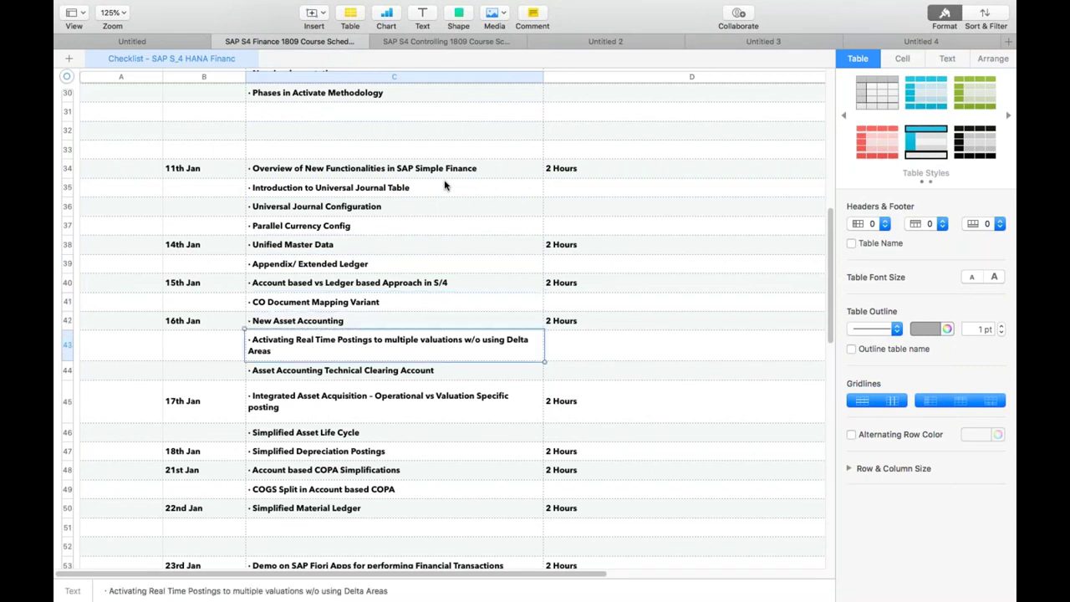
key("Up")
key("Up")
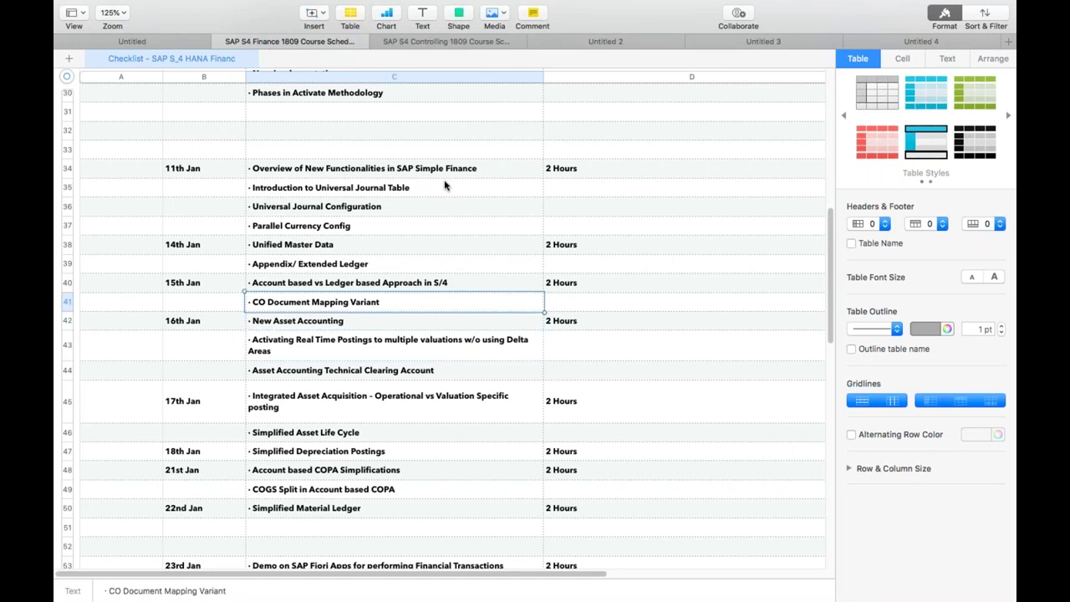
key("Down")
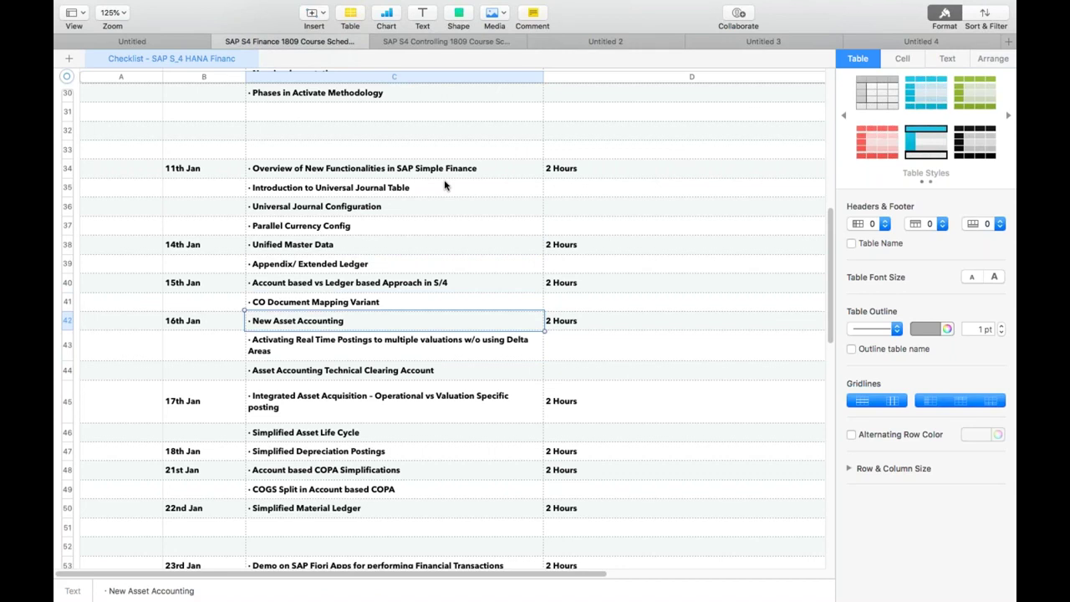
key("Down")
key("Down")
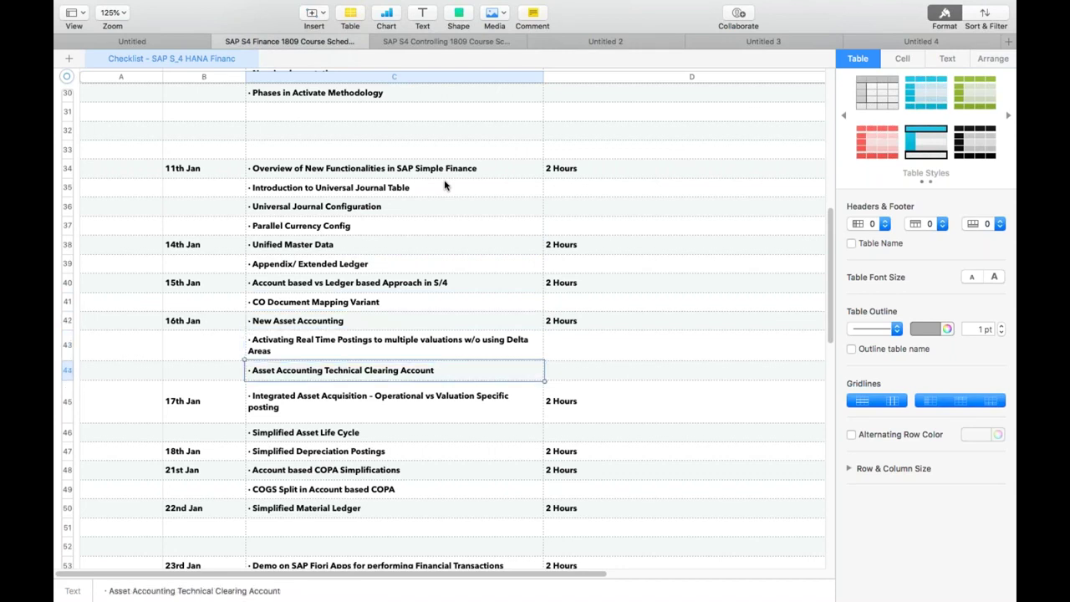
key("Down")
key("Down")
key("Down")
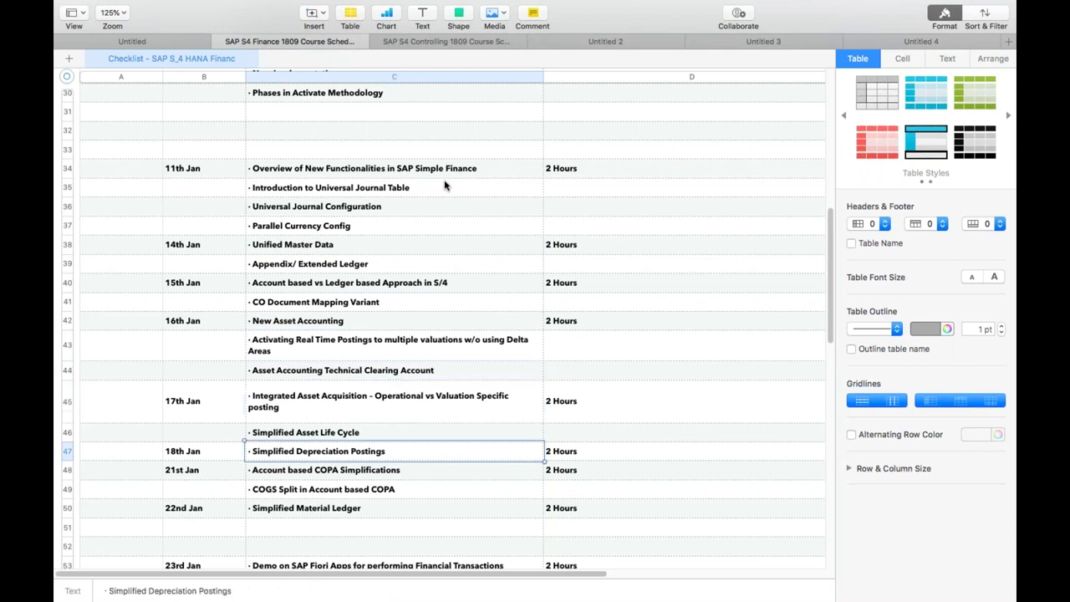
Go back through the schedule from Simplified Depreciation Postings to the 11th Jan Universal Journal topics.
key("Up")
key("Up")
key("Up")
key("Up")
key("Up")
key("Up")
key("Up")
key("Up")
key("Up")
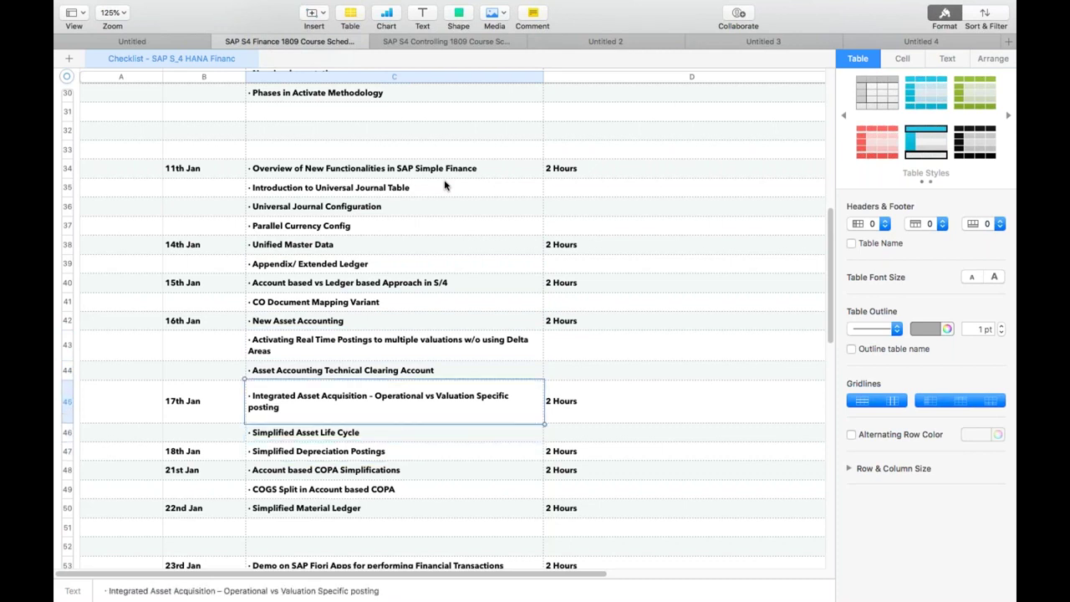
key("Up")
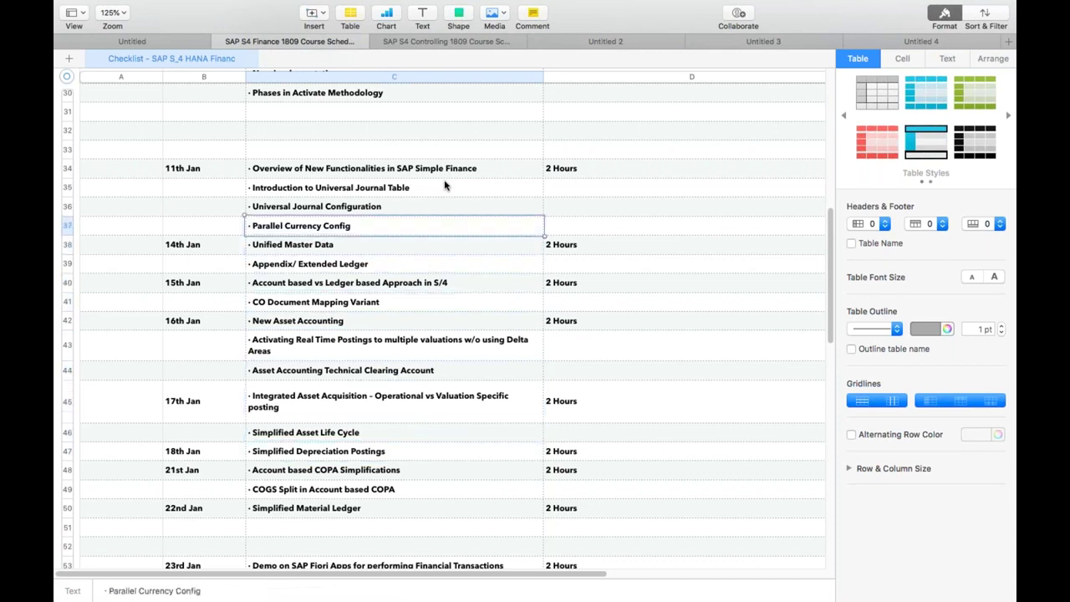
key("Up")
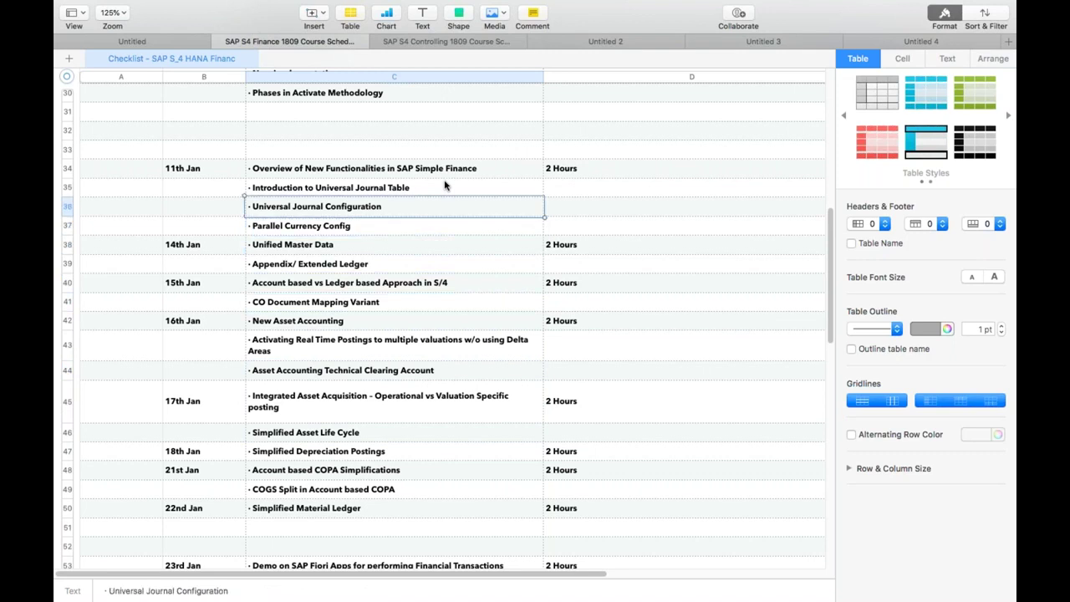
key("Up")
key("Up")
Reread the 11th to 16th Jan topics, ending at Activating Real Time Postings to multiple valuations w/o using Delta Areas.
key("Down")
key("Down")
key("Down")
key("Down")
key("Down")
key("Down")
key("Down")
key("Up")
key("Up")
key("Up")
key("Down")
key("Down")
key("Down")
key("Down")
key("Up")
key("Up")
key("Up")
key("Up")
key("Up")
key("Down")
key("Down")
key("Down")
key("Down")
key("Down")
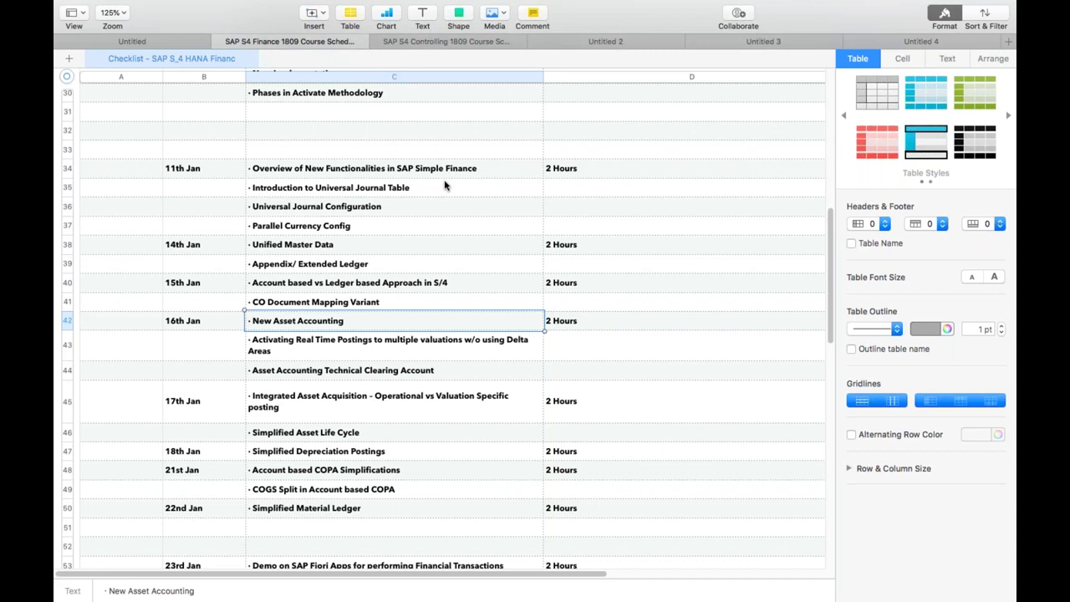
key("Down")
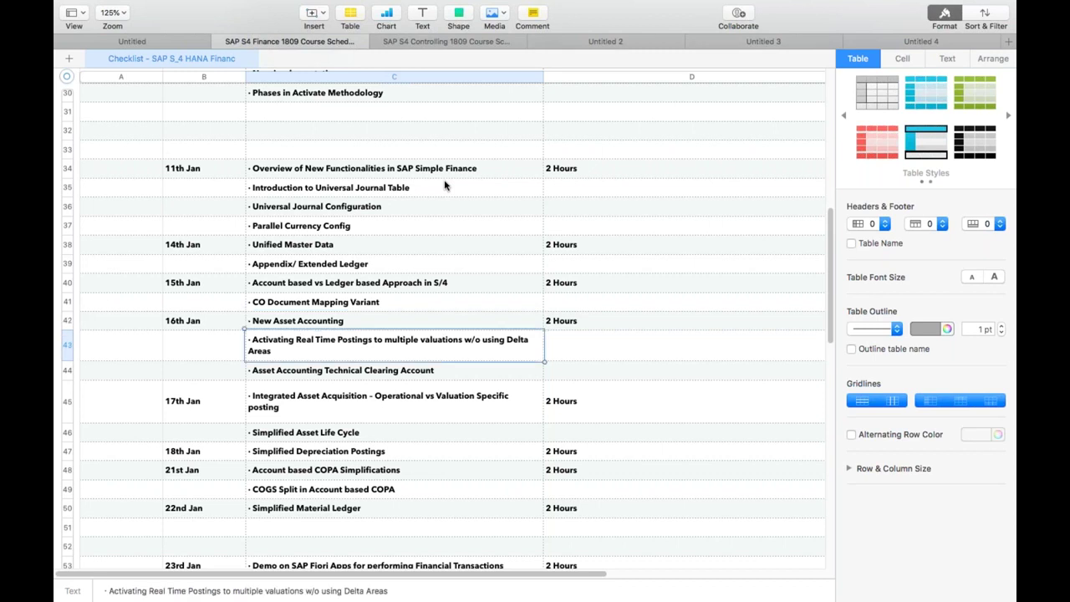